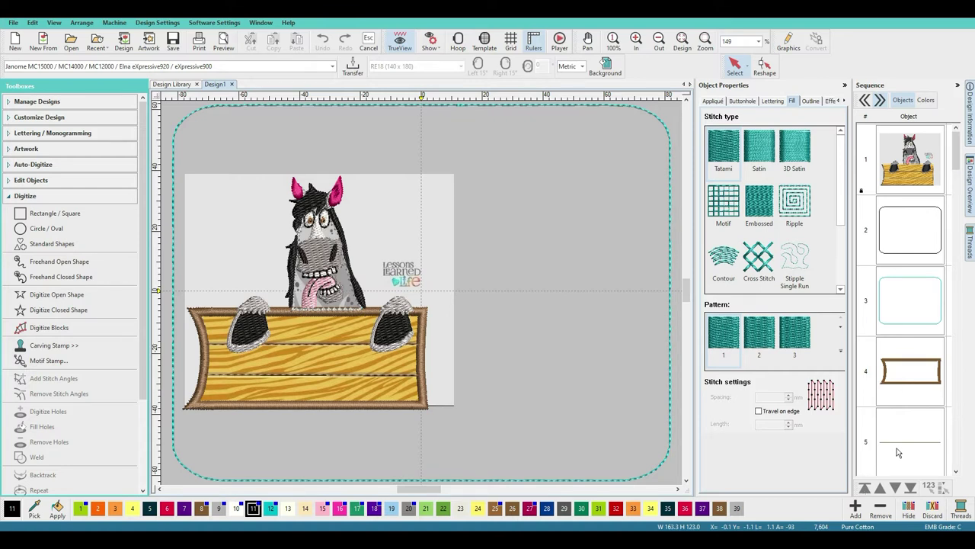
Step: Break apart the wooden sign's brown appliqué border into its separate component objects
{"action": "left_click", "coordinate": [915, 382]}
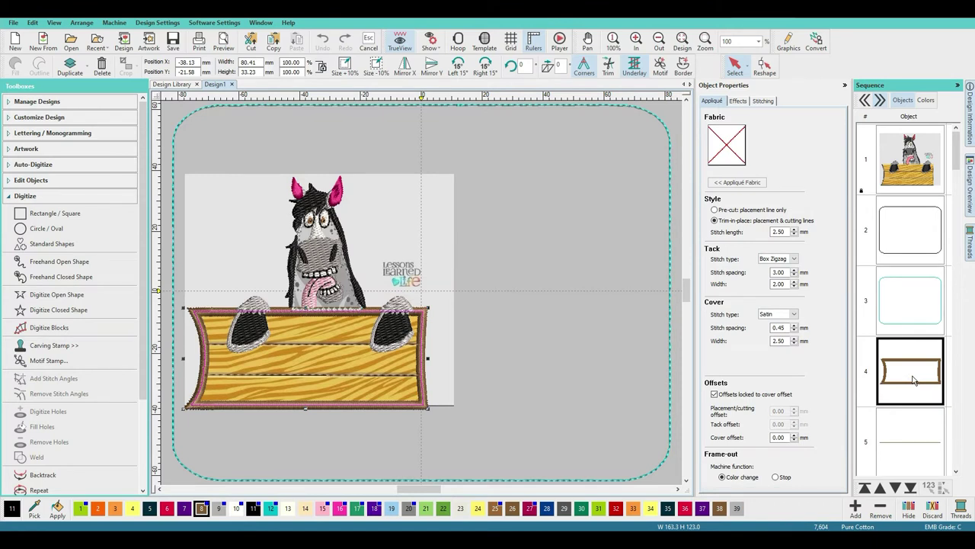
{"action": "left_click", "coordinate": [9, 192]}
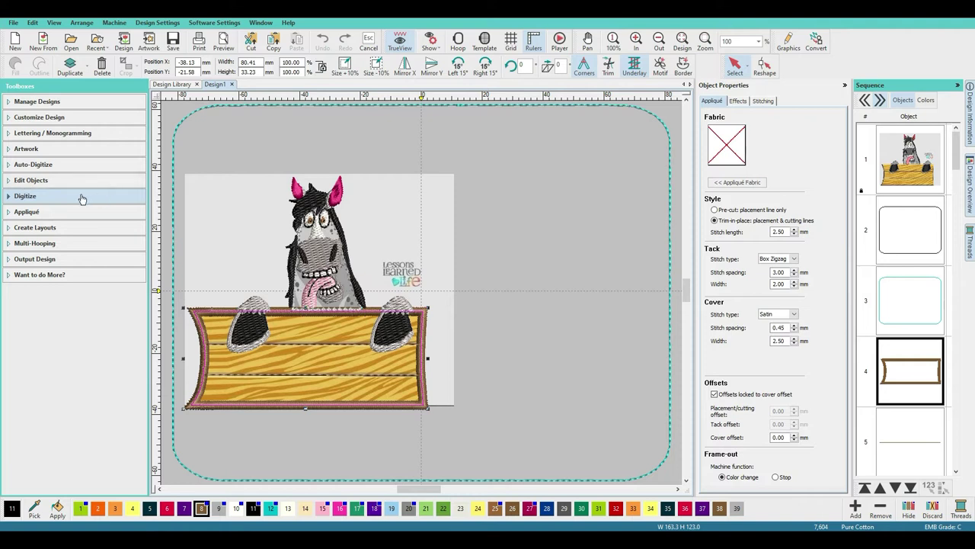
{"action": "left_click", "coordinate": [24, 181]}
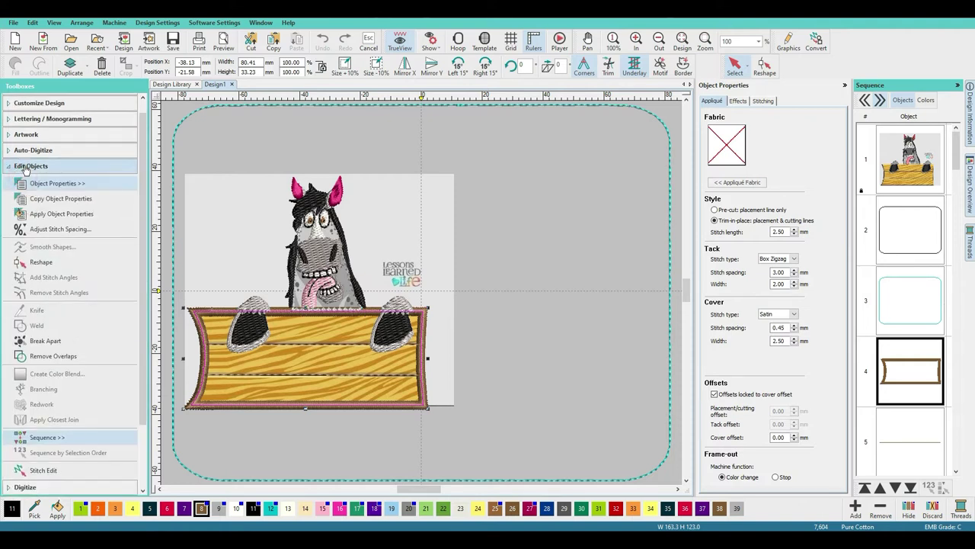
{"action": "left_click", "coordinate": [33, 343]}
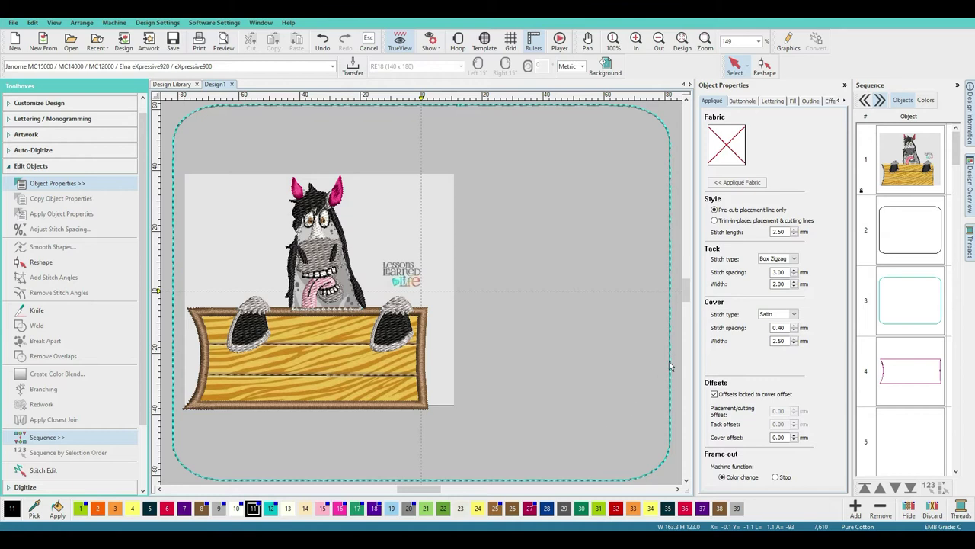
Step: Examine the sign's separated appliqué layers in the sequence, from the placement line through the tack-down to the satin cover
{"action": "scroll", "coordinate": [920, 262], "scroll_direction": "down", "scroll_amount": 1}
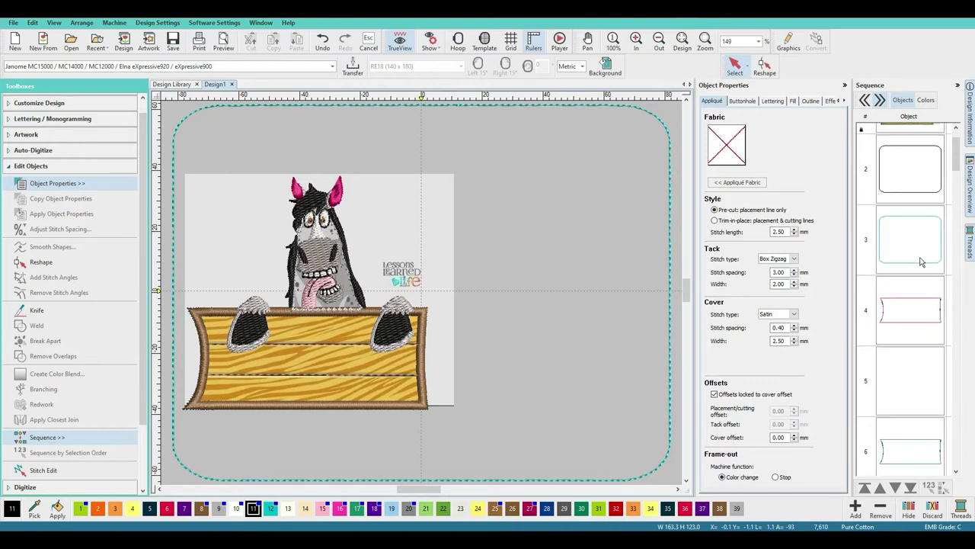
{"action": "scroll", "coordinate": [919, 262], "scroll_direction": "down", "scroll_amount": 1}
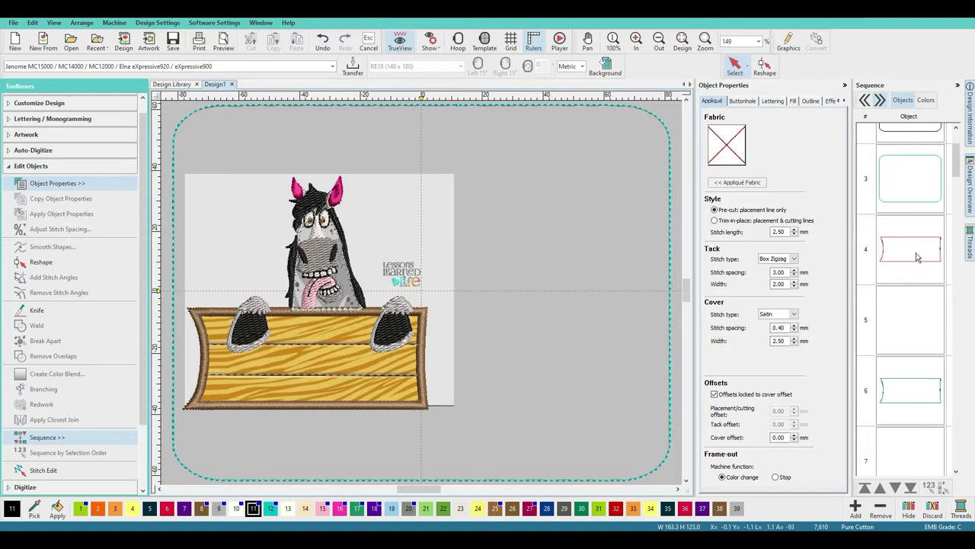
{"action": "left_click", "coordinate": [914, 263]}
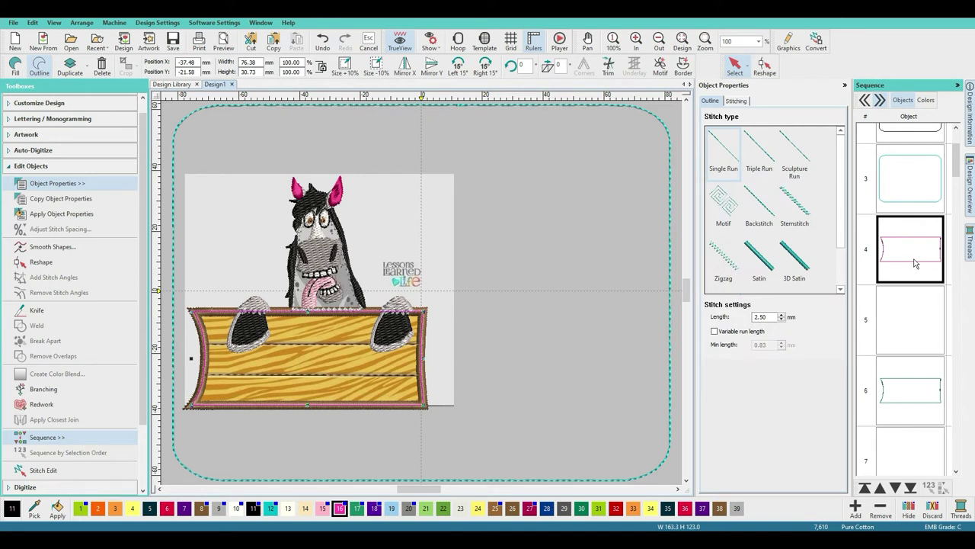
{"action": "left_click", "coordinate": [914, 319]}
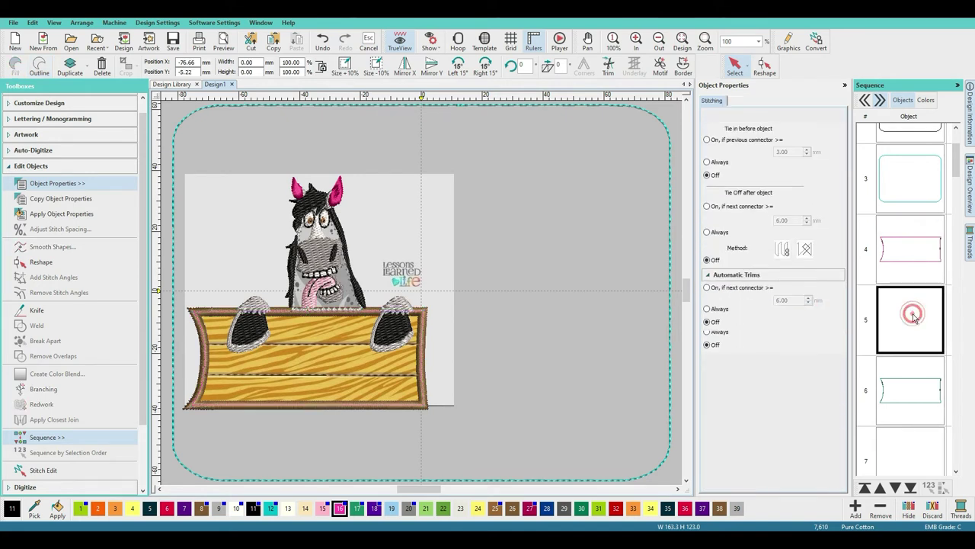
{"action": "left_click", "coordinate": [915, 318]}
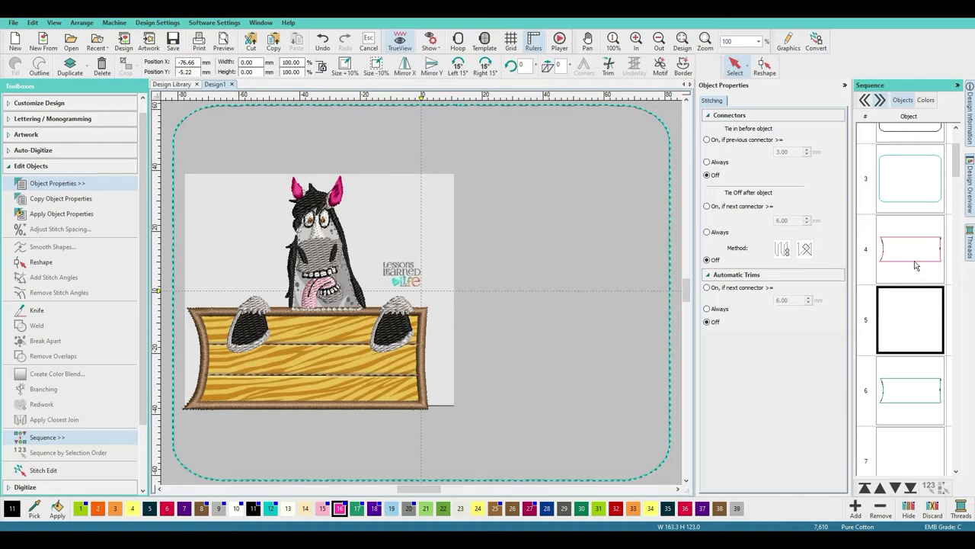
{"action": "left_click", "coordinate": [917, 386]}
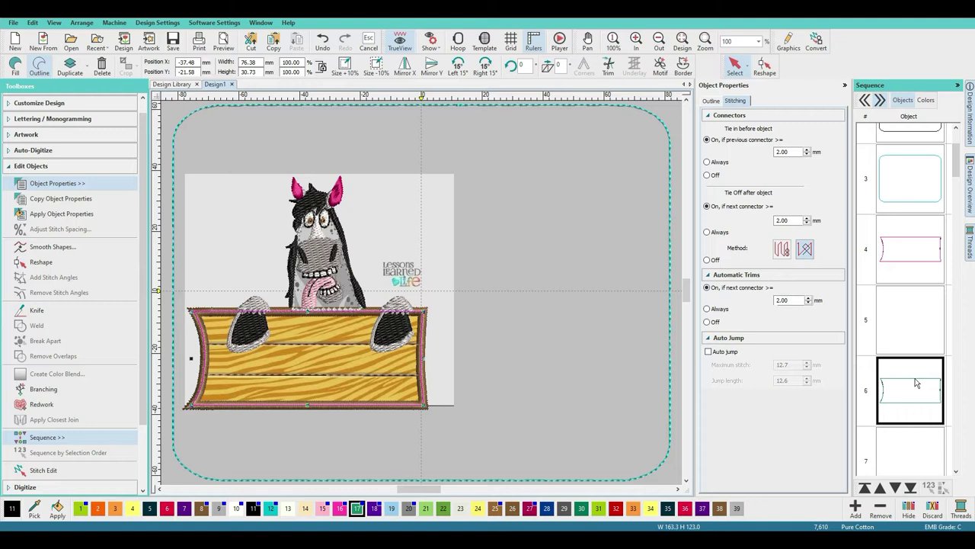
{"action": "scroll", "coordinate": [914, 380], "scroll_direction": "down", "scroll_amount": 1}
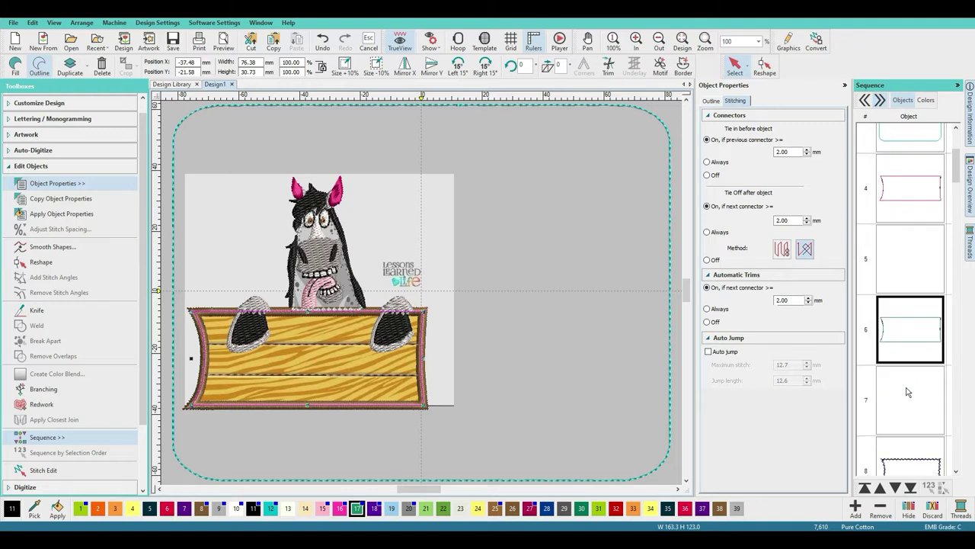
{"action": "scroll", "coordinate": [907, 392], "scroll_direction": "down", "scroll_amount": 1}
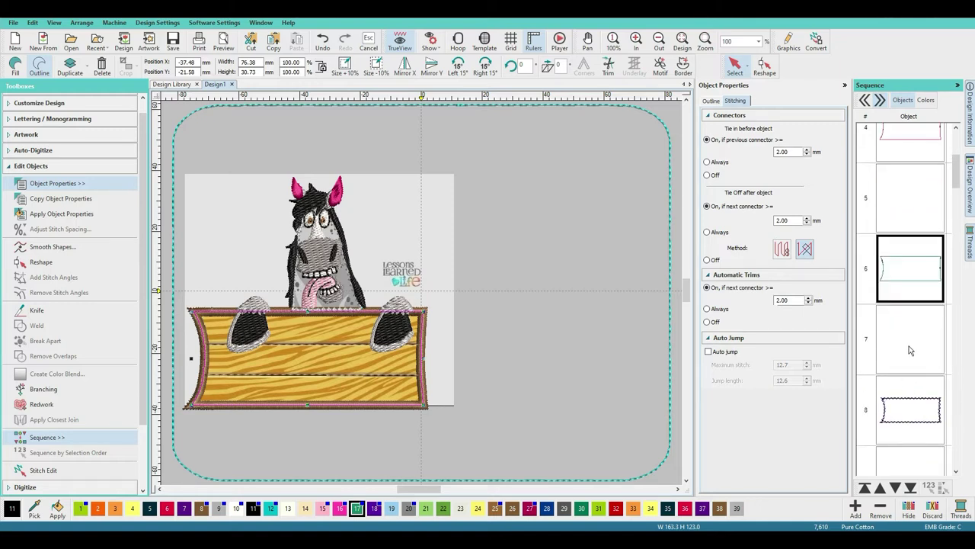
{"action": "left_click", "coordinate": [909, 398]}
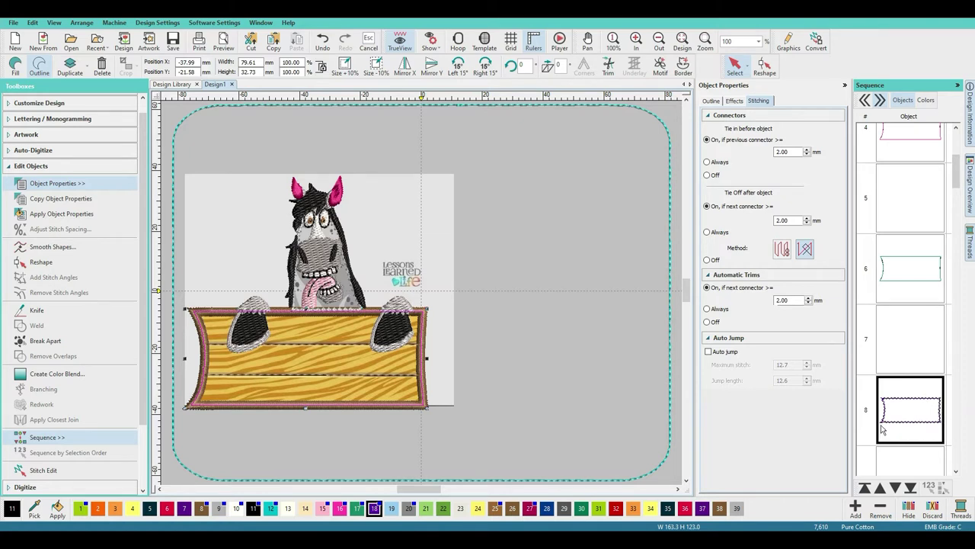
{"action": "scroll", "coordinate": [916, 397], "scroll_direction": "down", "scroll_amount": 1}
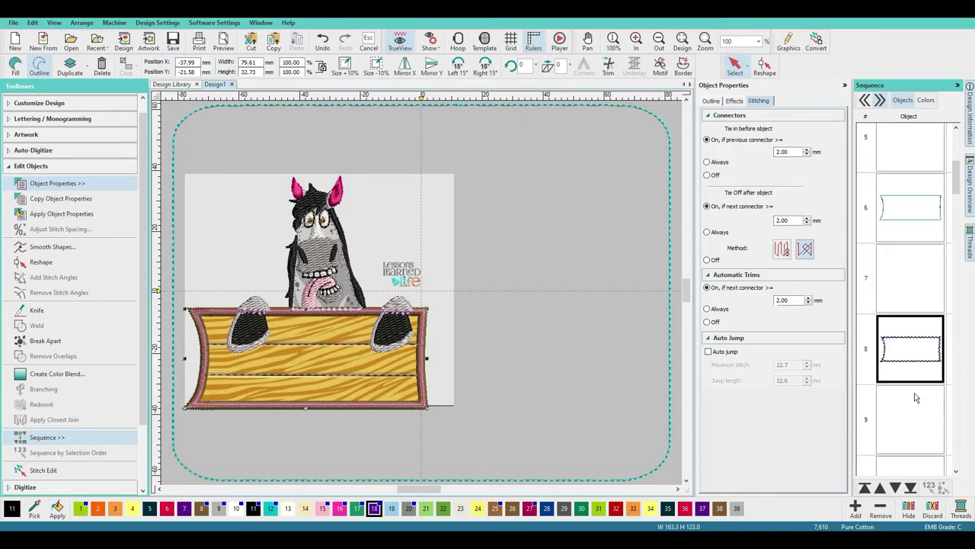
{"action": "scroll", "coordinate": [916, 397], "scroll_direction": "down", "scroll_amount": 2}
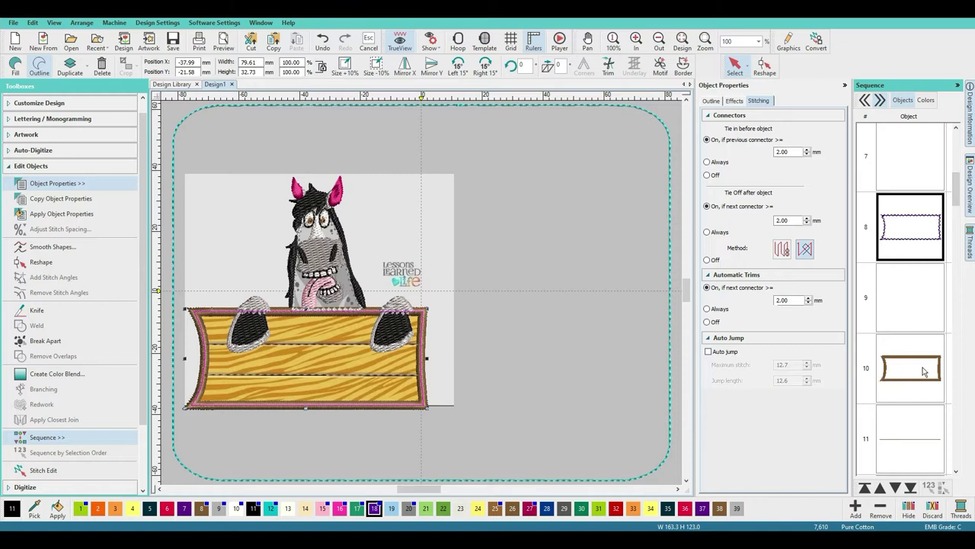
Step: Delete the three empty objects between the sign's placement, cutting, tack-down and cover layers
{"action": "scroll", "coordinate": [919, 333], "scroll_direction": "up", "scroll_amount": 5}
{"action": "scroll", "coordinate": [919, 334], "scroll_direction": "down", "scroll_amount": 1}
{"action": "left_click", "coordinate": [894, 324]}
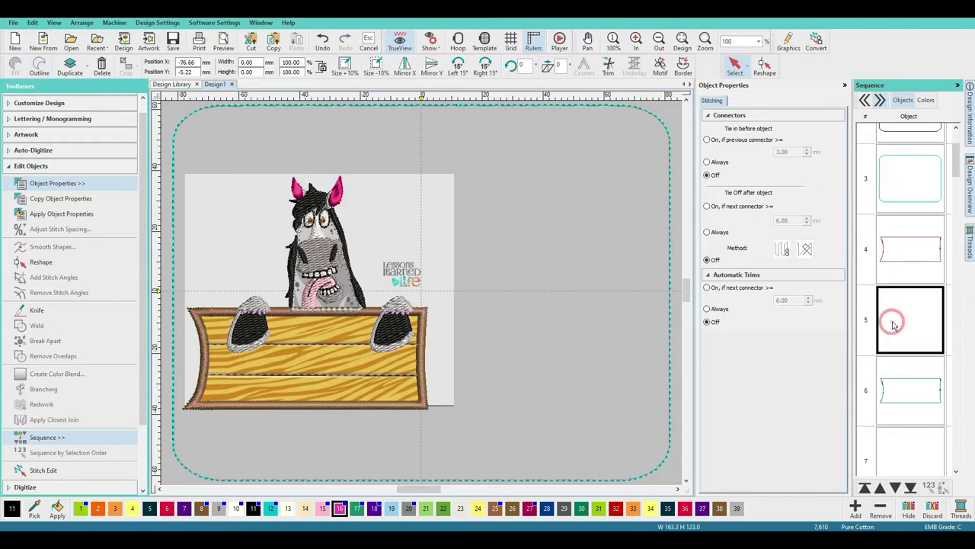
{"action": "left_click_drag", "start_coordinate": [894, 323], "coordinate": [897, 345]}
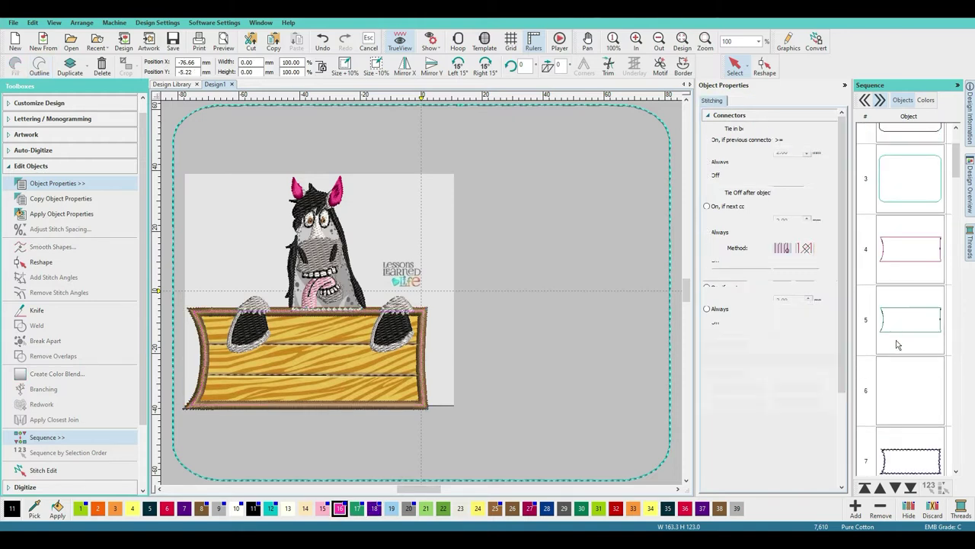
{"action": "left_click", "coordinate": [898, 384]}
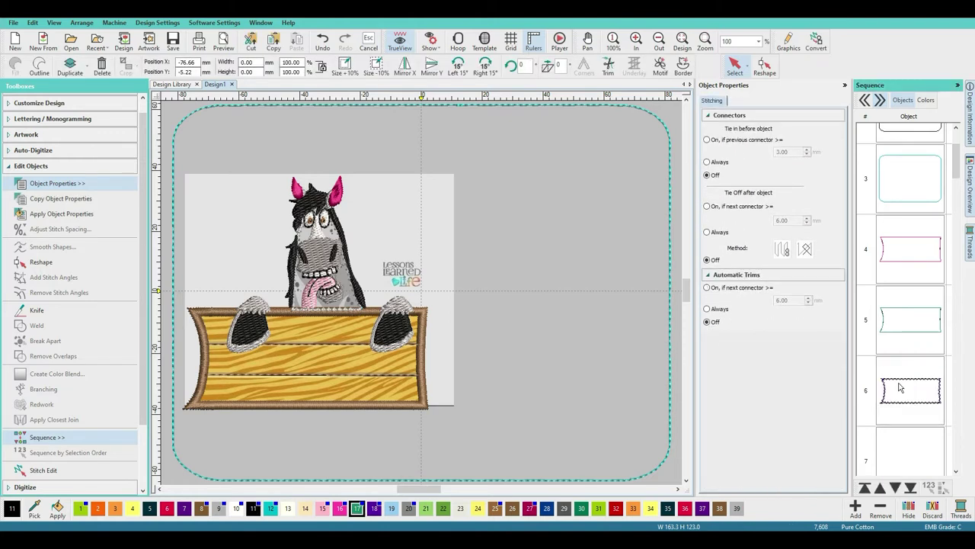
{"action": "scroll", "coordinate": [908, 376], "scroll_direction": "down", "scroll_amount": 1}
{"action": "left_click", "coordinate": [912, 341]}
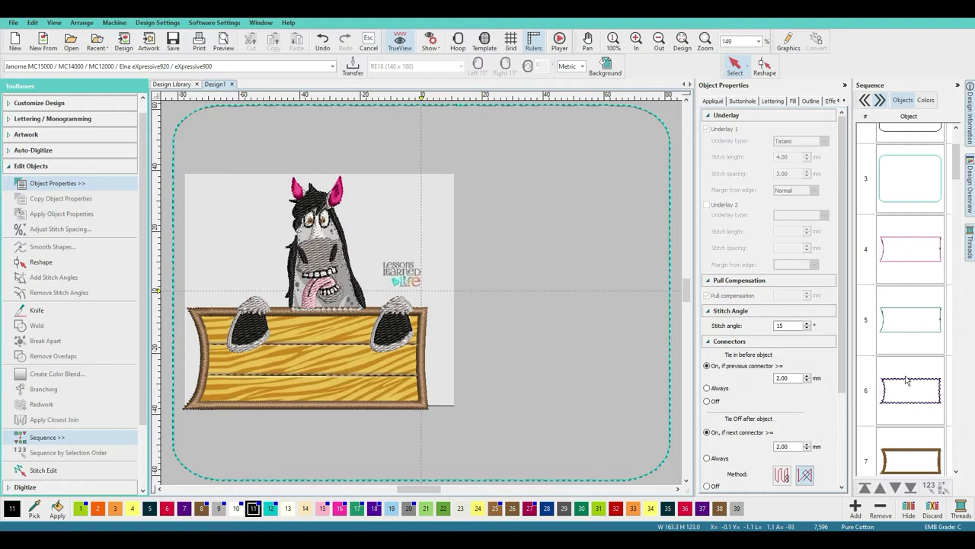
Step: Move the two horizontal plank lines together in the stitching sequence so they sit directly before the sign's brown satin cover
{"action": "scroll", "coordinate": [906, 406], "scroll_direction": "down", "scroll_amount": 1}
{"action": "scroll", "coordinate": [906, 407], "scroll_direction": "down", "scroll_amount": 1}
{"action": "left_click", "coordinate": [906, 406]}
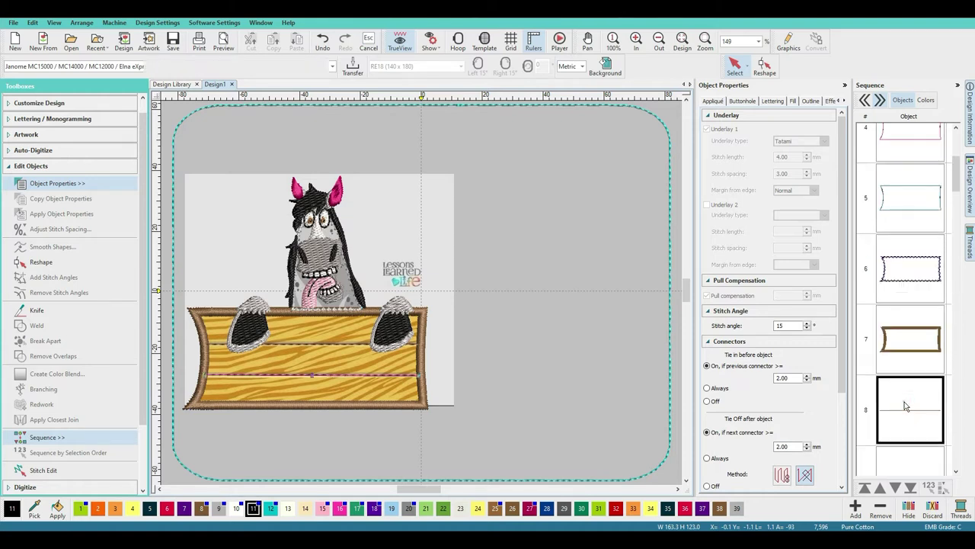
{"action": "left_click", "coordinate": [910, 465], "text": "ctrl"}
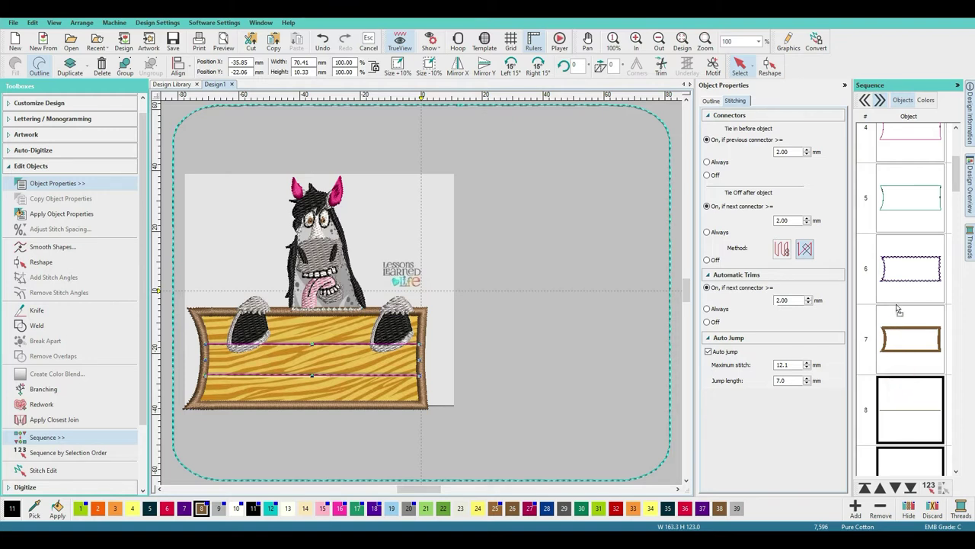
{"action": "left_click_drag", "start_coordinate": [897, 308], "coordinate": [898, 309]}
{"action": "scroll", "coordinate": [898, 314], "scroll_direction": "down", "scroll_amount": 1}
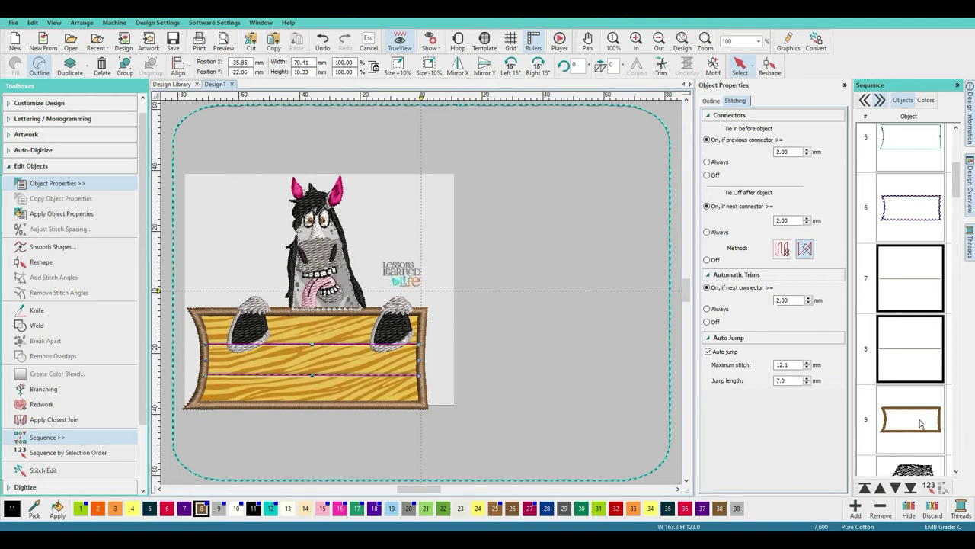
{"action": "left_click", "coordinate": [605, 371]}
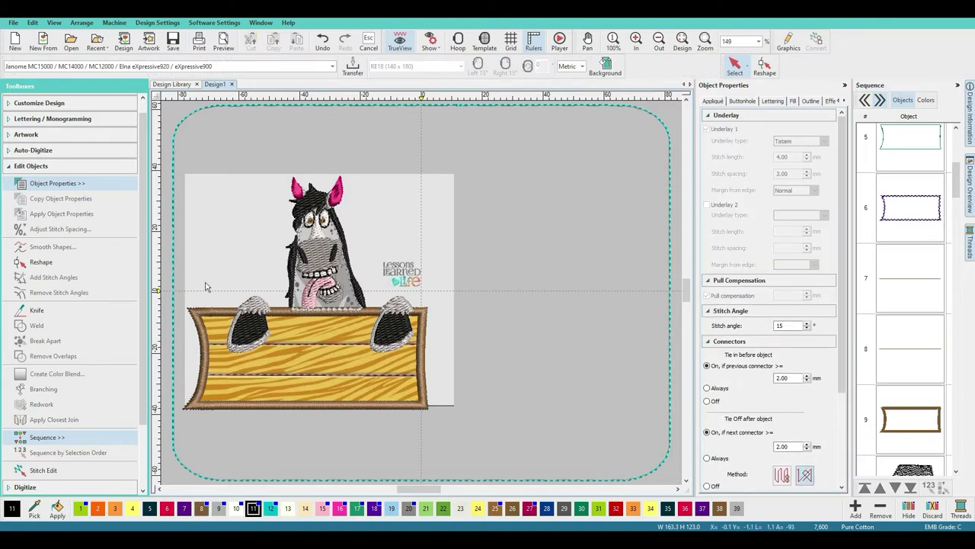
Step: Examine the sign up close, the available appliqué tools, and the hoof and head objects following the sign's cover in the sequence
{"action": "key", "text": "z"}
{"action": "left_click", "coordinate": [177, 286]}
{"action": "left_click_drag", "start_coordinate": [298, 410], "coordinate": [582, 442]}
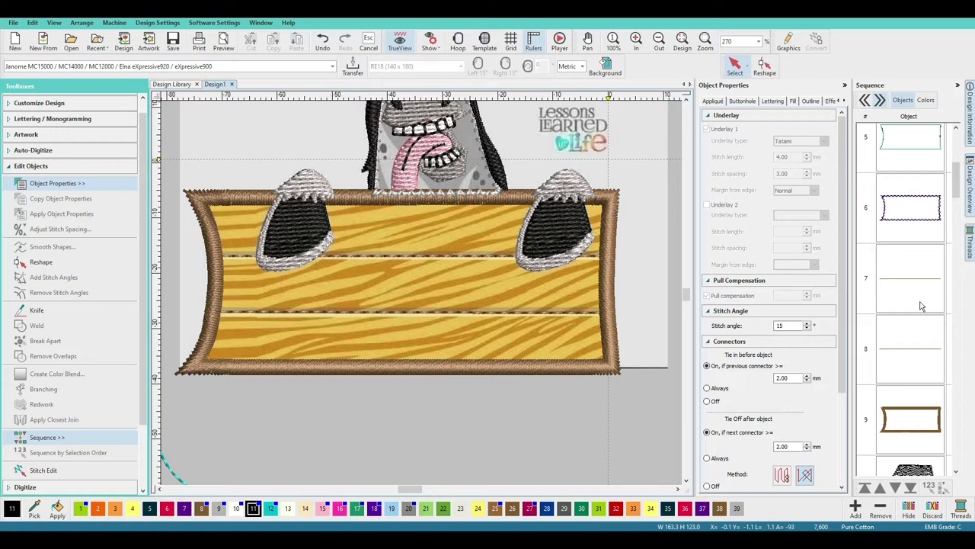
{"action": "left_click", "coordinate": [9, 167]}
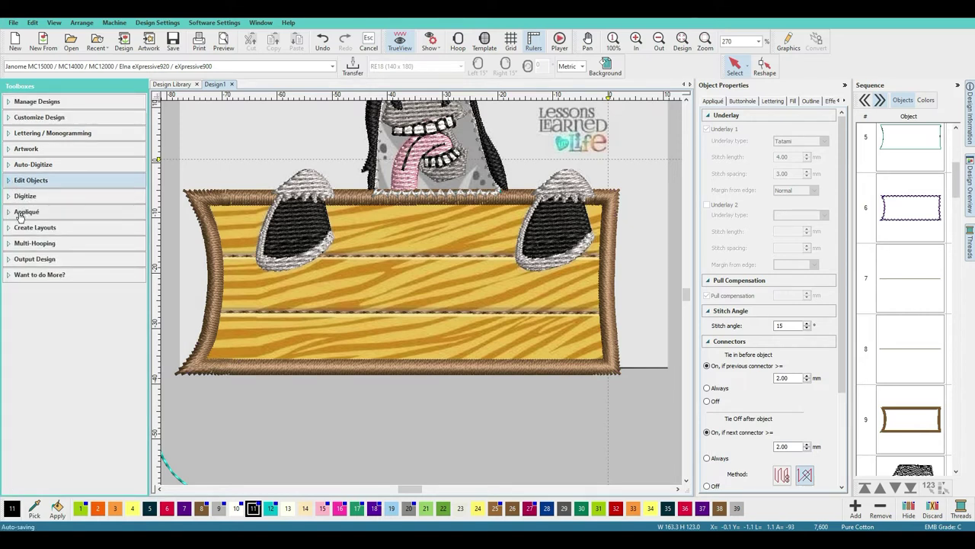
{"action": "left_click", "coordinate": [10, 212]}
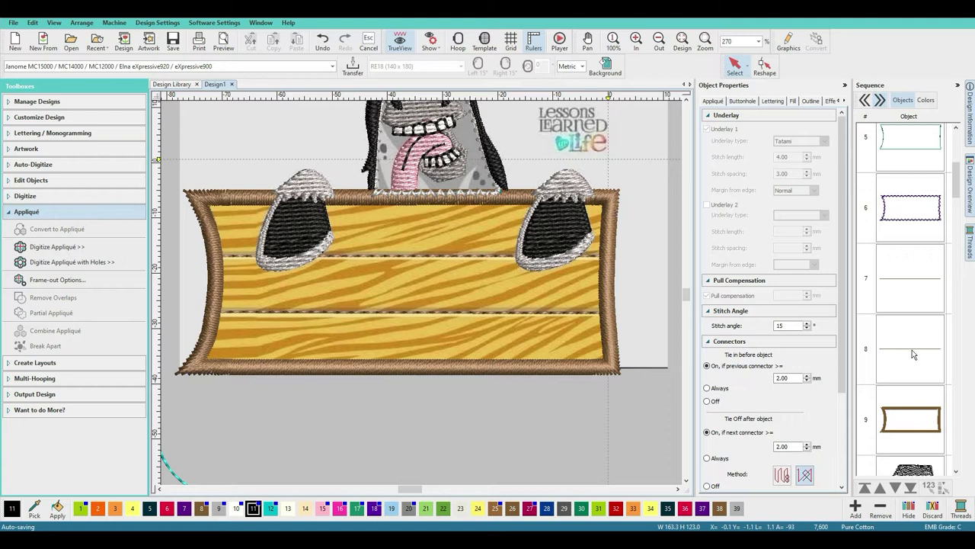
{"action": "scroll", "coordinate": [912, 350], "scroll_direction": "down", "scroll_amount": 1}
{"action": "scroll", "coordinate": [912, 350], "scroll_direction": "down", "scroll_amount": 5}
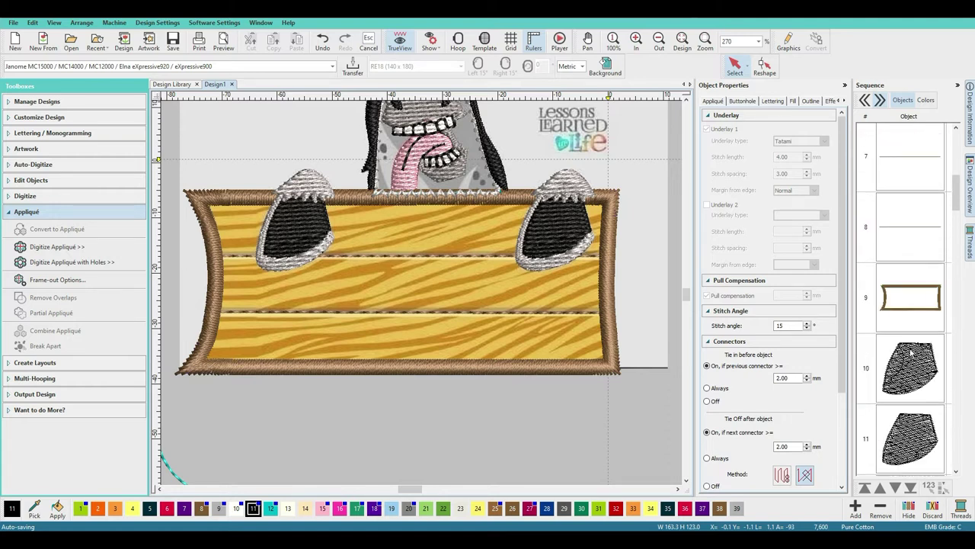
{"action": "scroll", "coordinate": [913, 352], "scroll_direction": "down", "scroll_amount": 3}
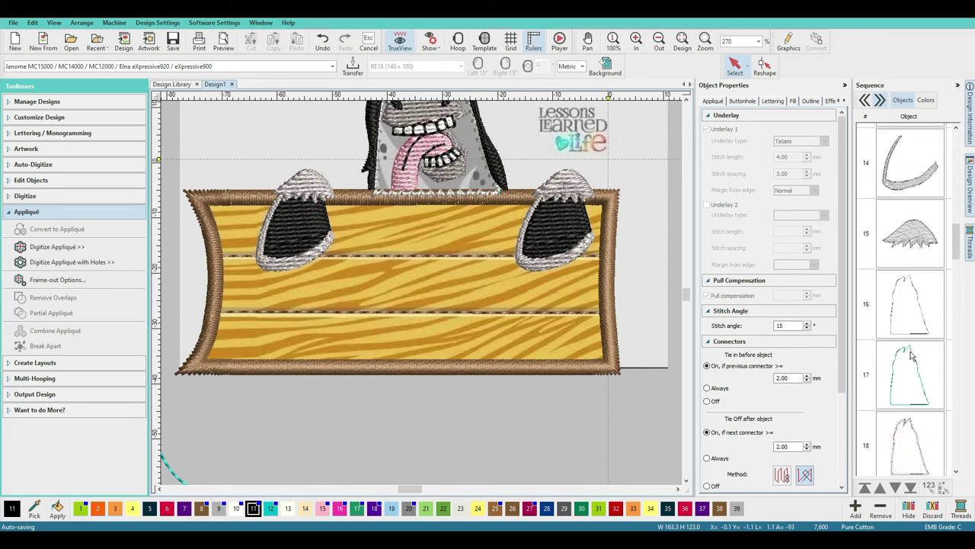
{"action": "scroll", "coordinate": [912, 355], "scroll_direction": "up", "scroll_amount": 6}
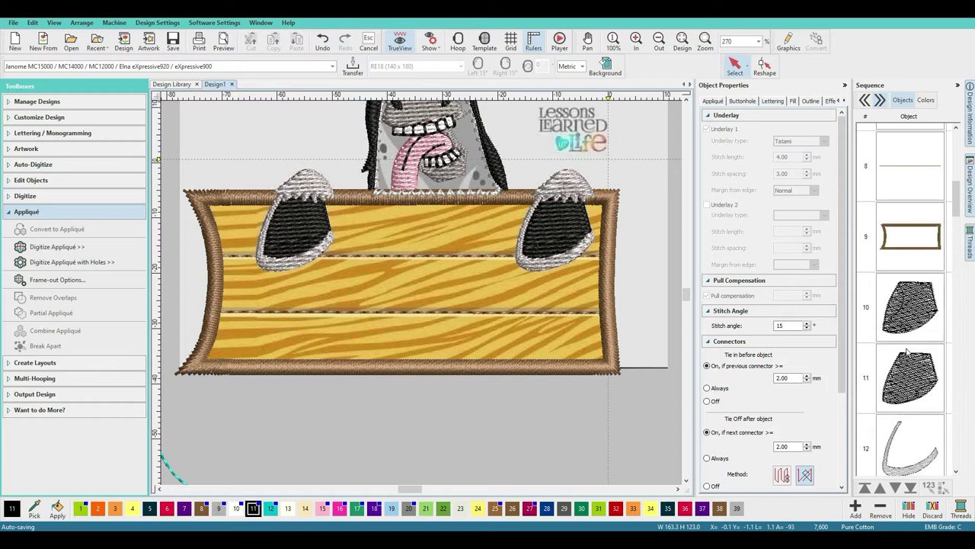
{"action": "scroll", "coordinate": [907, 352], "scroll_direction": "down", "scroll_amount": 1}
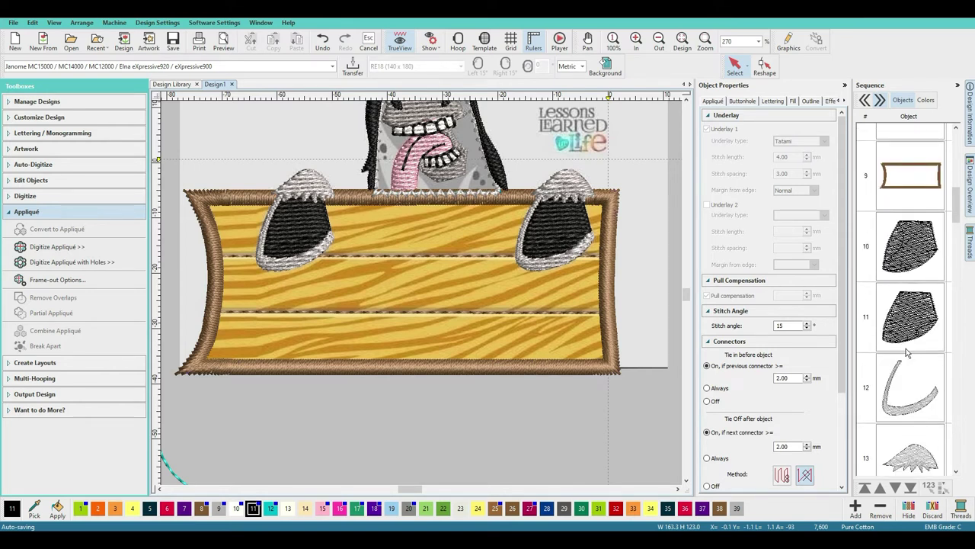
{"action": "scroll", "coordinate": [903, 350], "scroll_direction": "down", "scroll_amount": 2}
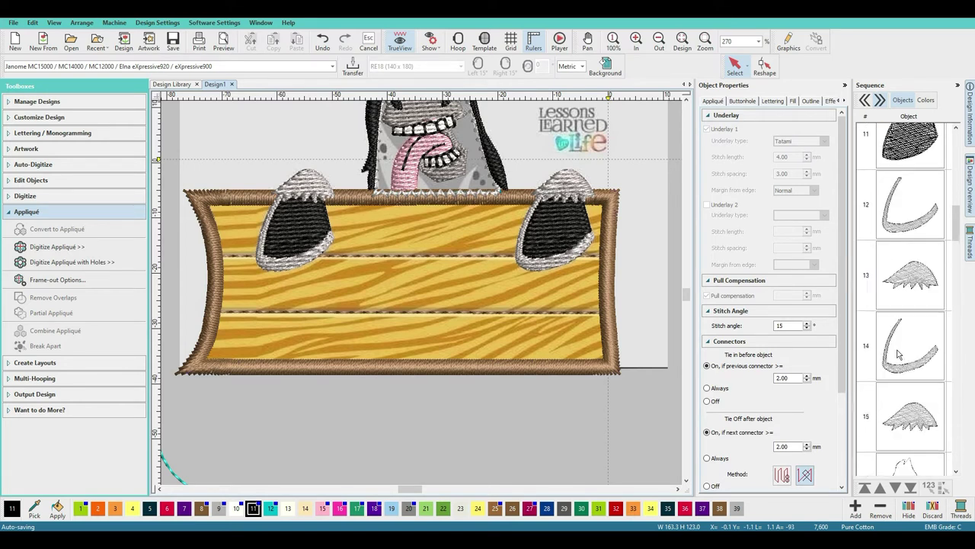
{"action": "scroll", "coordinate": [898, 353], "scroll_direction": "down", "scroll_amount": 3}
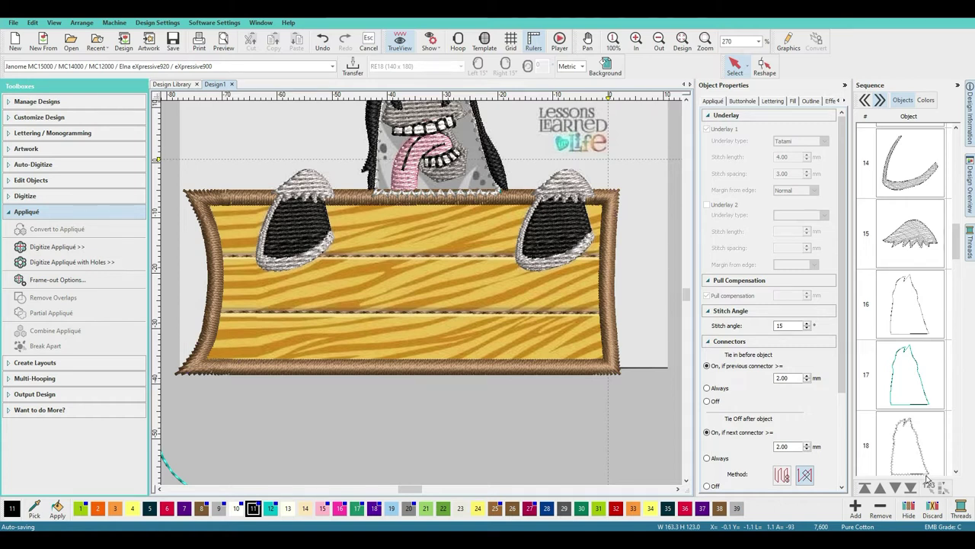
Step: Move the three layers of the horse head's appliqué in the stitching sequence so they sit directly before the sign's appliqué layers
{"action": "left_click", "coordinate": [905, 324]}
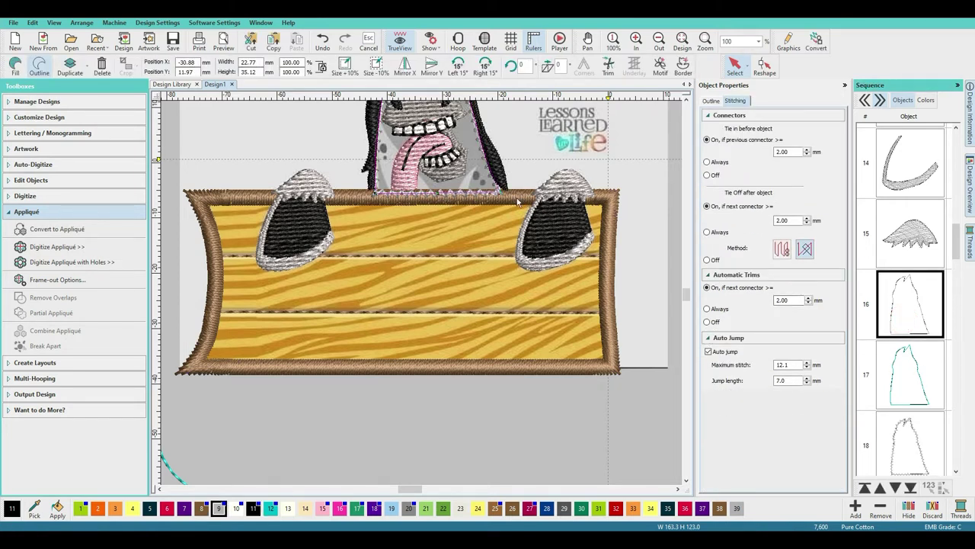
{"action": "left_click", "coordinate": [899, 373], "text": "ctrl"}
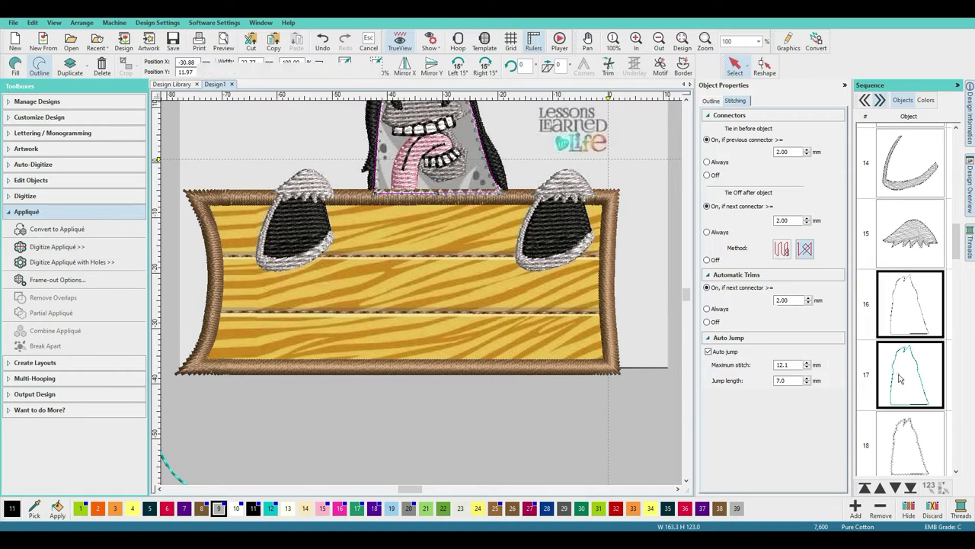
{"action": "left_click", "coordinate": [907, 426], "text": "ctrl"}
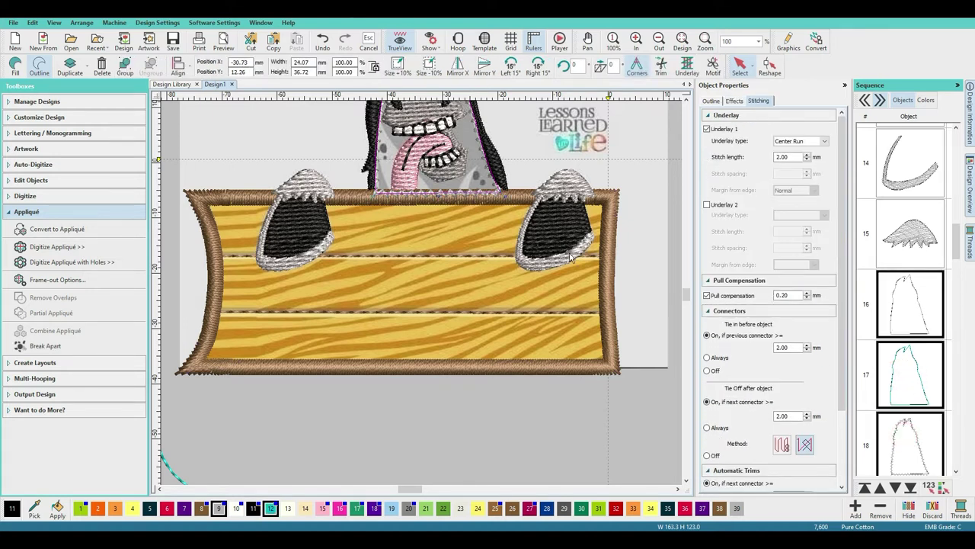
{"action": "left_click_drag", "start_coordinate": [926, 311], "coordinate": [884, 206]}
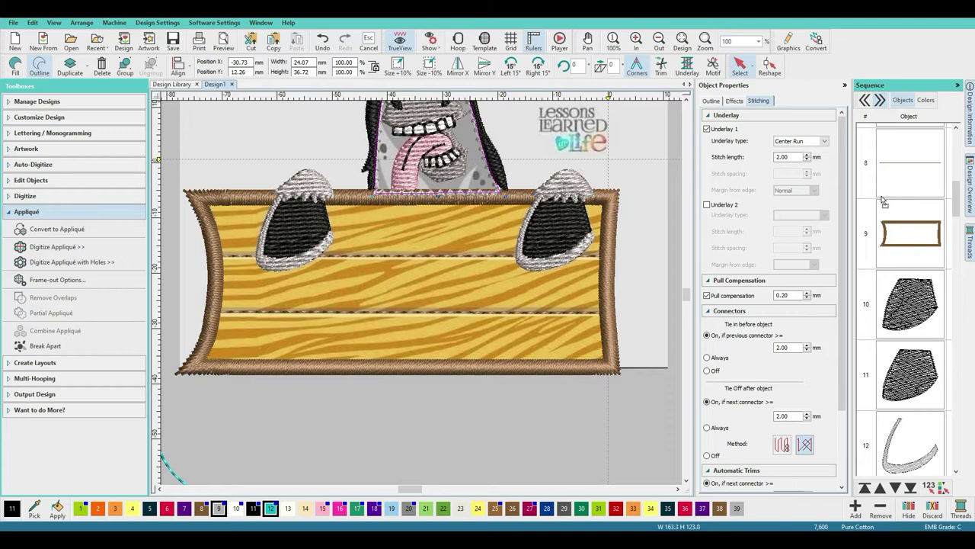
{"action": "left_click_drag", "start_coordinate": [887, 202], "coordinate": [889, 340]}
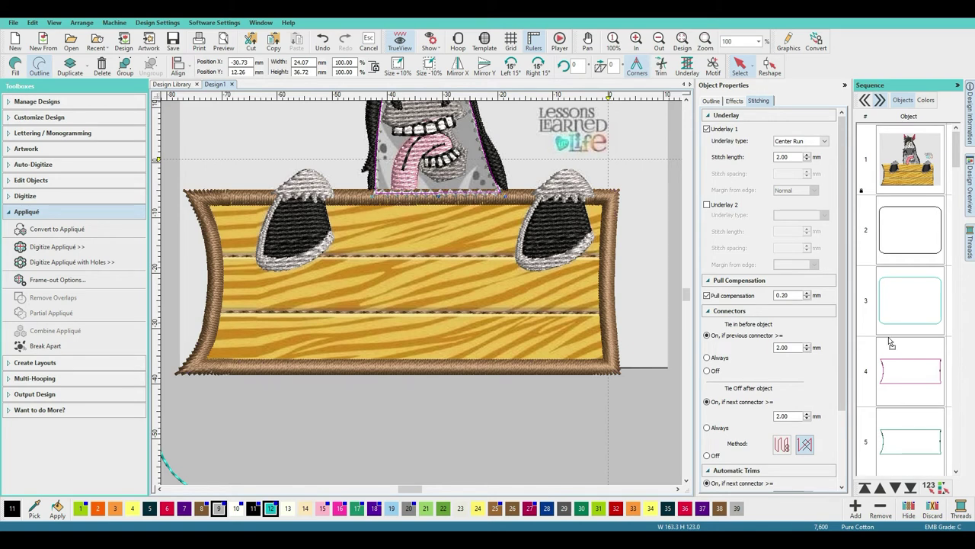
{"action": "left_click_drag", "start_coordinate": [889, 340], "coordinate": [890, 341]}
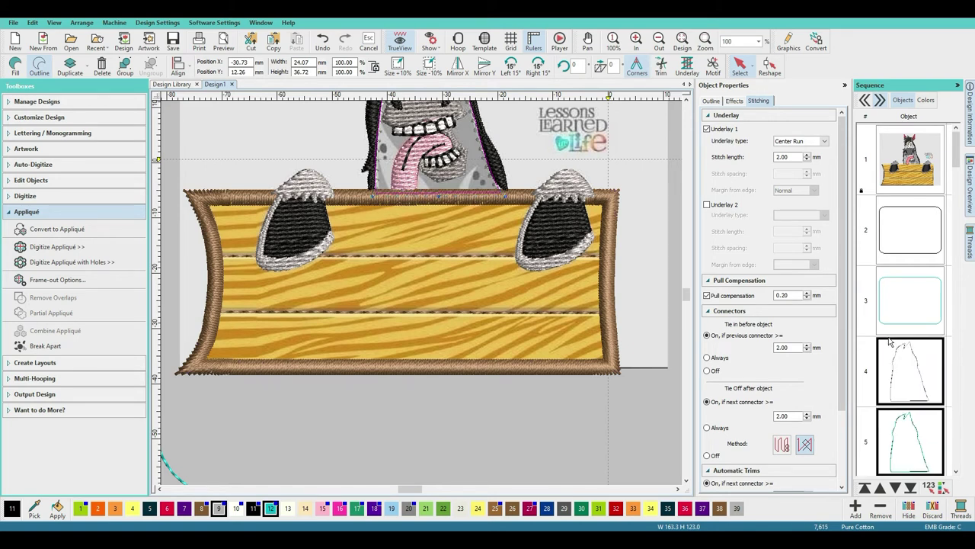
Step: Examine the new sequence from the head appliqué through the sign's layers, plank lines and brown cover to the black hoof fills
{"action": "scroll", "coordinate": [890, 341], "scroll_direction": "down", "scroll_amount": 2}
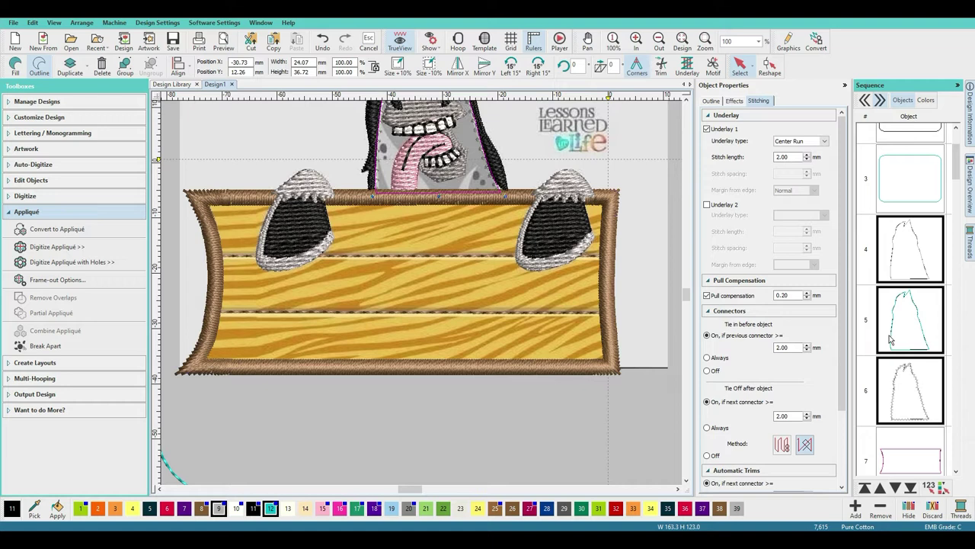
{"action": "scroll", "coordinate": [890, 339], "scroll_direction": "down", "scroll_amount": 2}
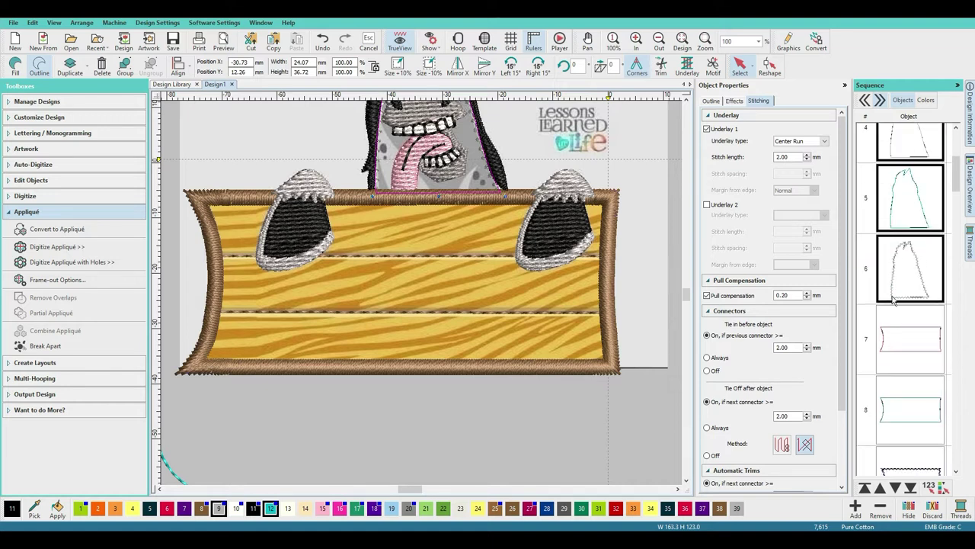
{"action": "scroll", "coordinate": [908, 301], "scroll_direction": "down", "scroll_amount": 1}
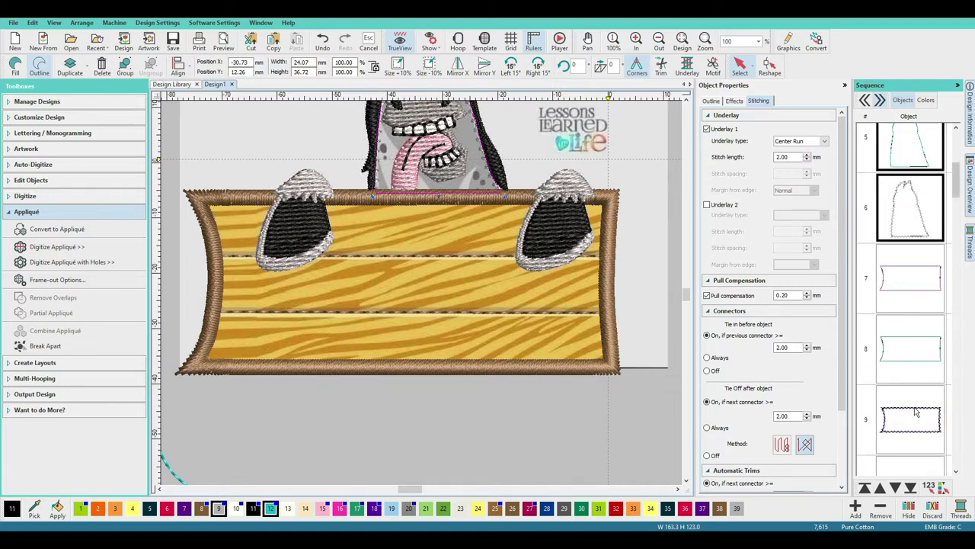
{"action": "scroll", "coordinate": [915, 397], "scroll_direction": "down", "scroll_amount": 1}
{"action": "scroll", "coordinate": [911, 373], "scroll_direction": "up", "scroll_amount": 3}
{"action": "scroll", "coordinate": [905, 354], "scroll_direction": "down", "scroll_amount": 3}
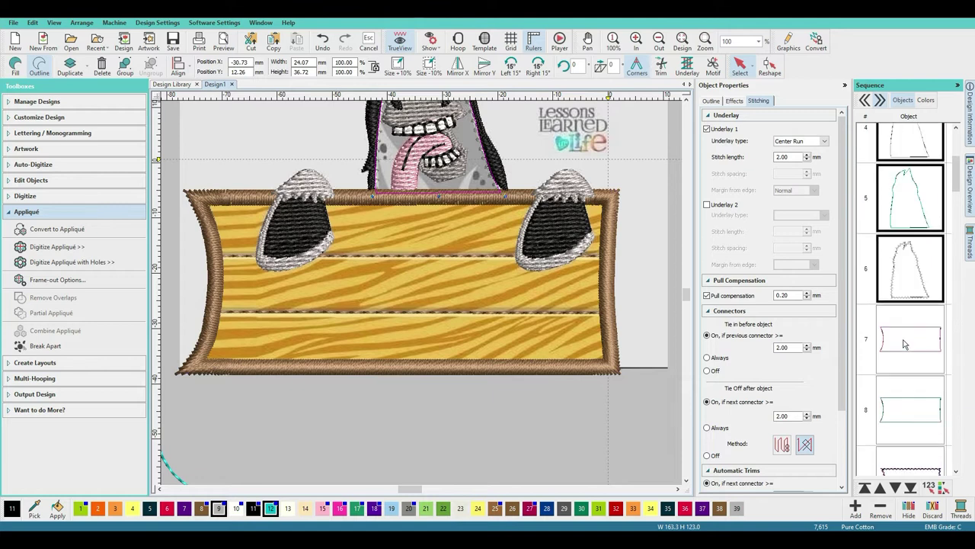
{"action": "scroll", "coordinate": [902, 345], "scroll_direction": "down", "scroll_amount": 4}
{"action": "scroll", "coordinate": [902, 345], "scroll_direction": "up", "scroll_amount": 2}
{"action": "scroll", "coordinate": [902, 344], "scroll_direction": "down", "scroll_amount": 2}
{"action": "scroll", "coordinate": [902, 344], "scroll_direction": "up", "scroll_amount": 5}
{"action": "scroll", "coordinate": [918, 296], "scroll_direction": "down", "scroll_amount": 2}
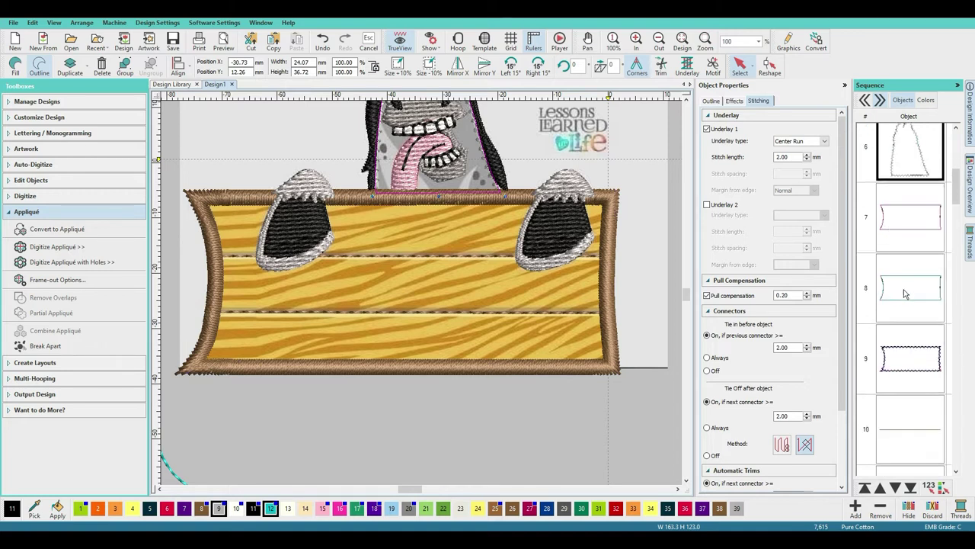
{"action": "scroll", "coordinate": [921, 389], "scroll_direction": "down", "scroll_amount": 1}
{"action": "scroll", "coordinate": [893, 359], "scroll_direction": "down", "scroll_amount": 2}
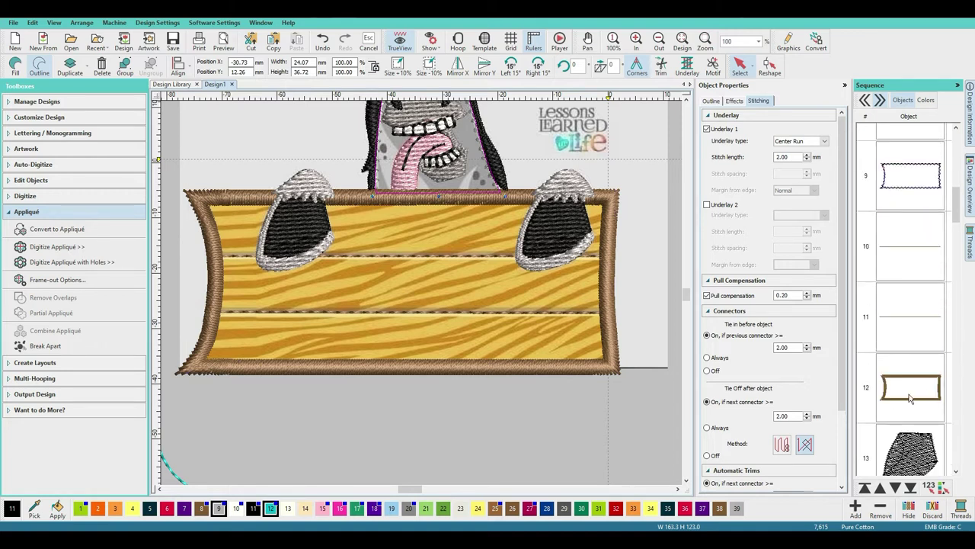
{"action": "scroll", "coordinate": [922, 393], "scroll_direction": "down", "scroll_amount": 1}
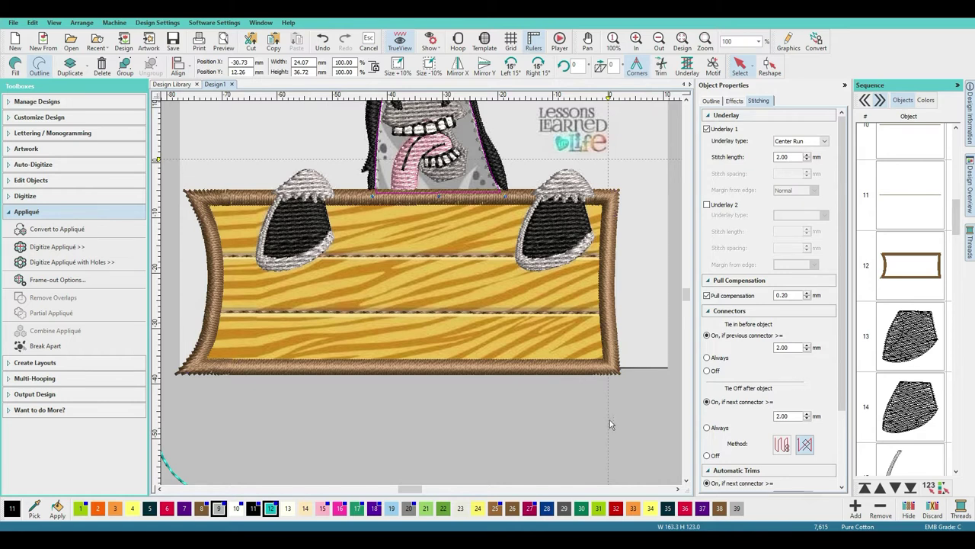
{"action": "left_click", "coordinate": [462, 423]}
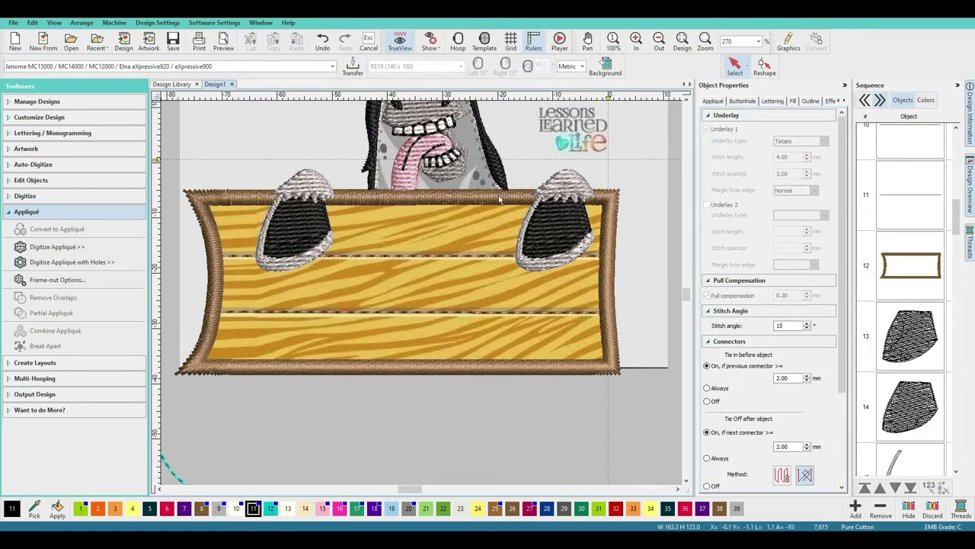
Step: Change the black fill of the left hoof to Tatami pattern 5
{"action": "left_click_drag", "start_coordinate": [687, 298], "coordinate": [685, 290]}
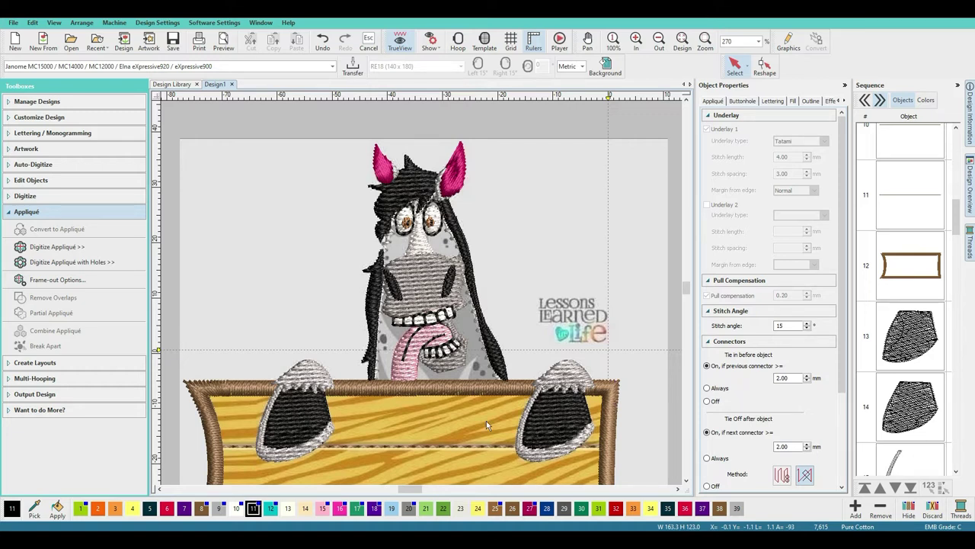
{"action": "left_click", "coordinate": [304, 413]}
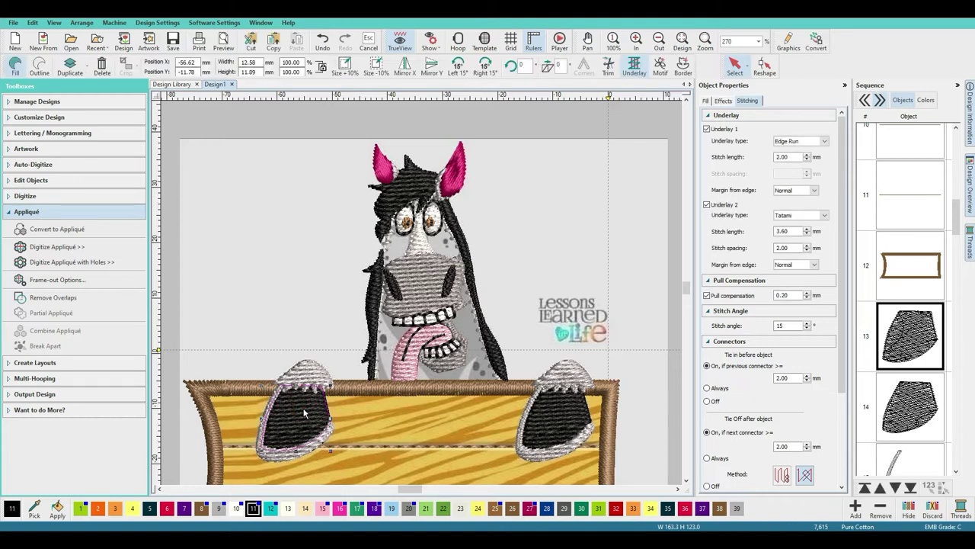
{"action": "left_click", "coordinate": [705, 100]}
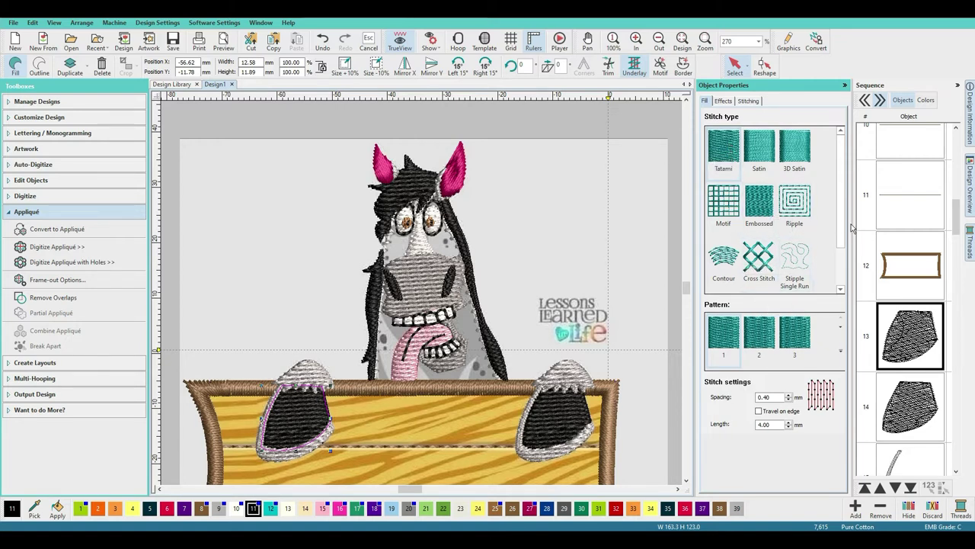
{"action": "left_click", "coordinate": [840, 351]}
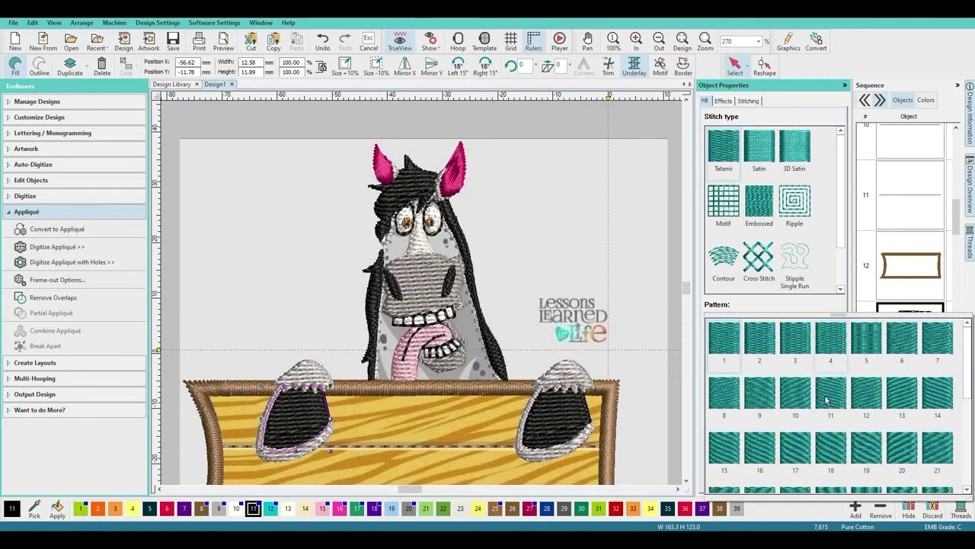
{"action": "left_click", "coordinate": [873, 345]}
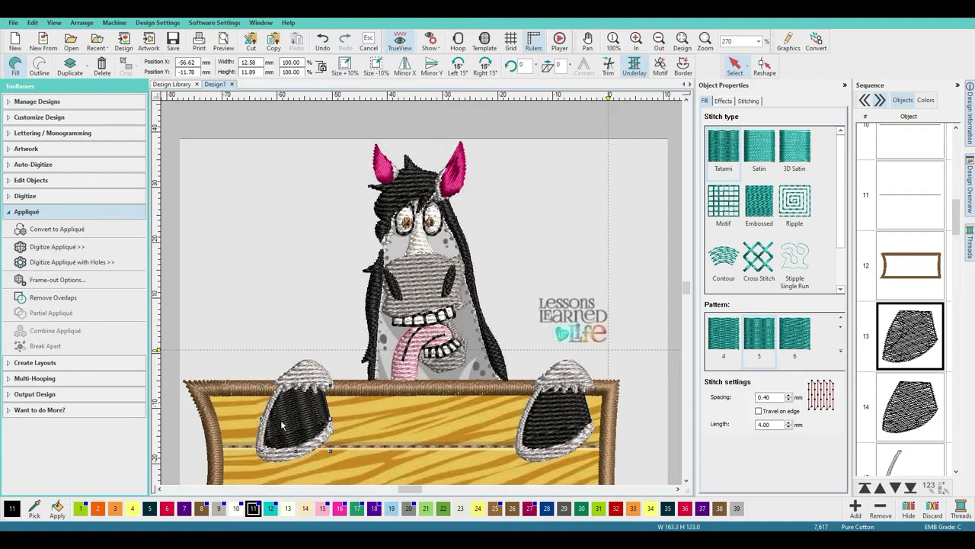
Step: Reshape the left hoof's black fill by rotating its stitch angle to nearly horizontal, so the pattern's lines run straight down the hoof
{"action": "left_click", "coordinate": [760, 67]}
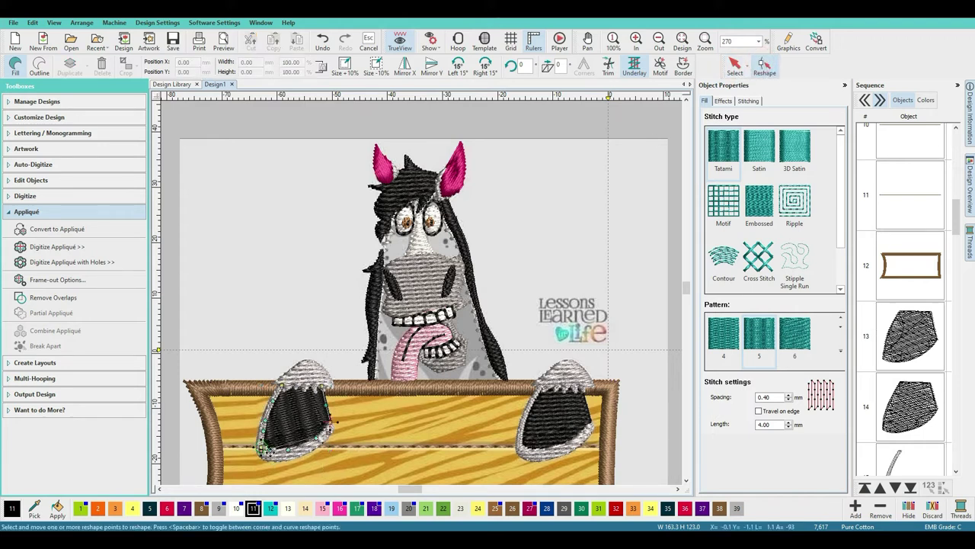
{"action": "scroll", "coordinate": [268, 451], "scroll_direction": "down", "scroll_amount": 3}
{"action": "scroll", "coordinate": [304, 412], "scroll_direction": "left", "scroll_amount": 3}
{"action": "left_click_drag", "start_coordinate": [344, 368], "coordinate": [352, 396]}
{"action": "left_click", "coordinate": [322, 42]}
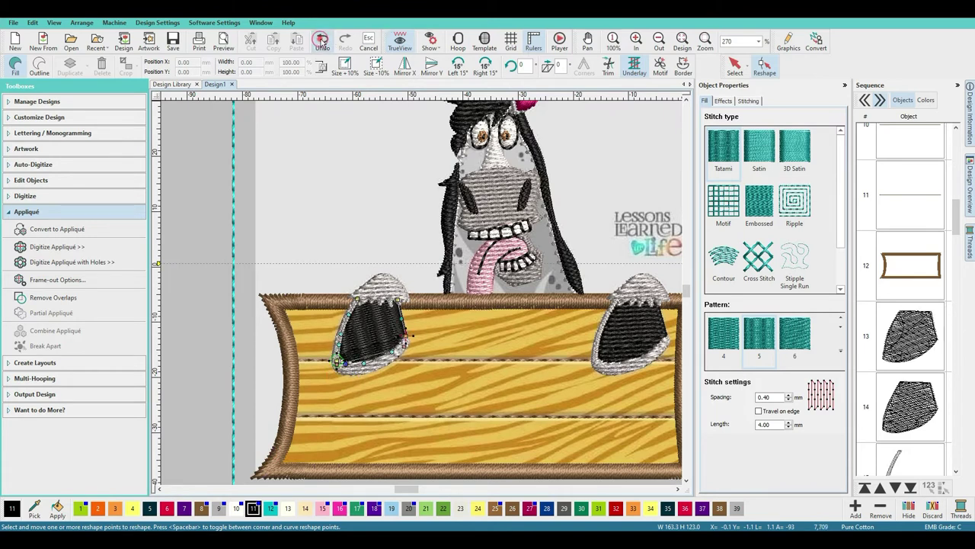
{"action": "scroll", "coordinate": [403, 352], "scroll_direction": "up", "scroll_amount": 3}
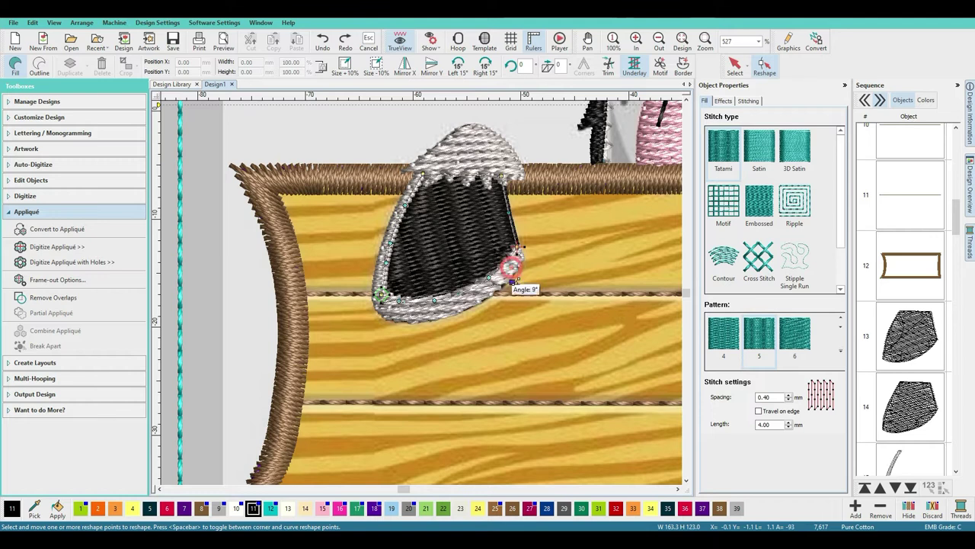
{"action": "left_click", "coordinate": [516, 292]}
{"action": "left_click", "coordinate": [514, 293]}
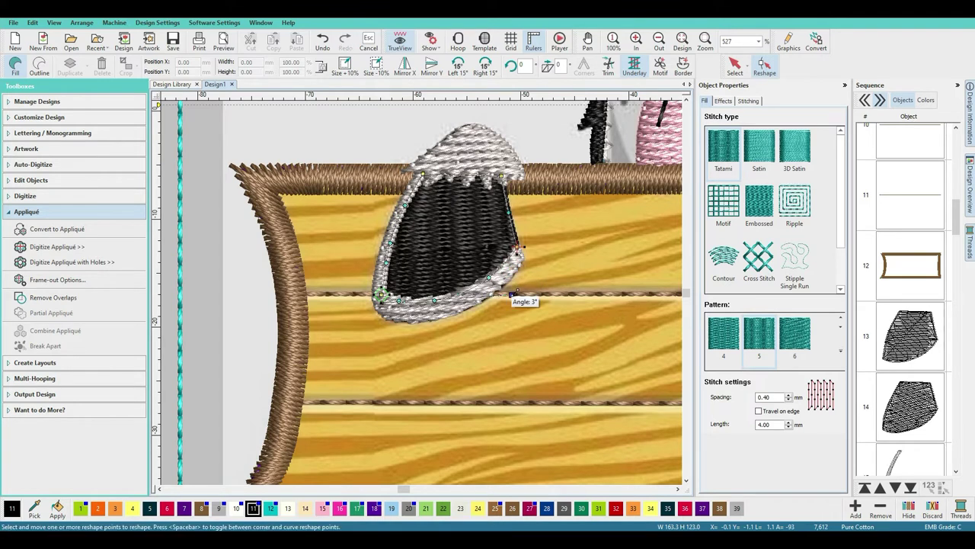
{"action": "left_click", "coordinate": [511, 294]}
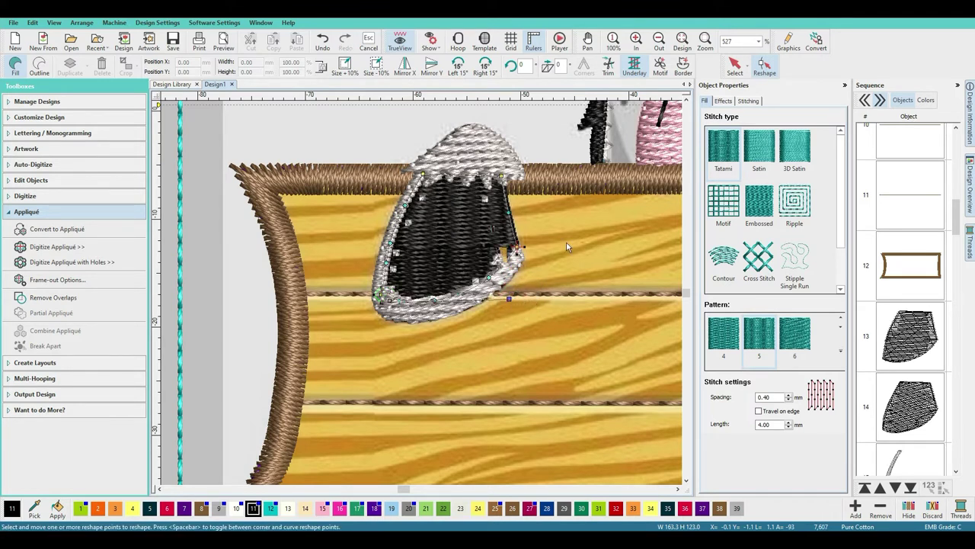
{"action": "scroll", "coordinate": [423, 297], "scroll_direction": "down", "scroll_amount": 2}
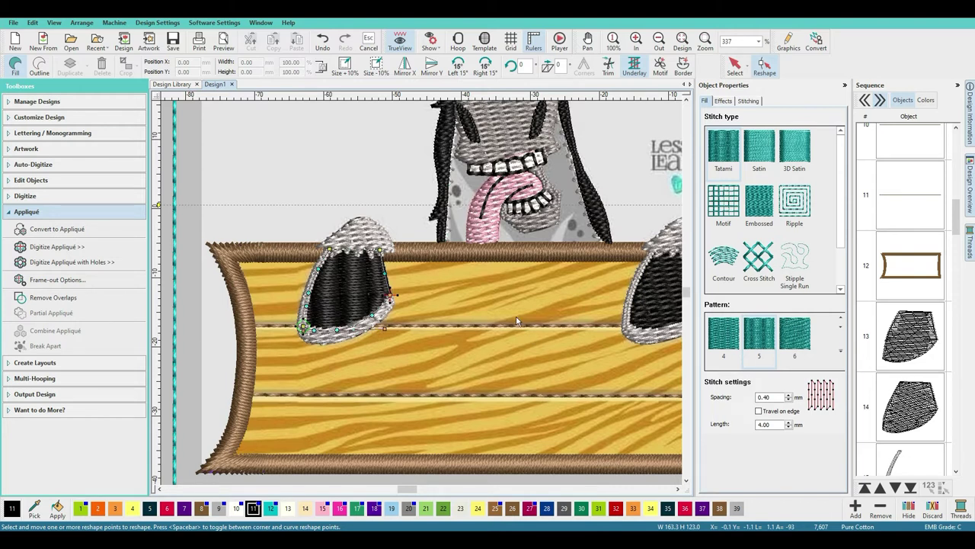
{"action": "left_click", "coordinate": [735, 66]}
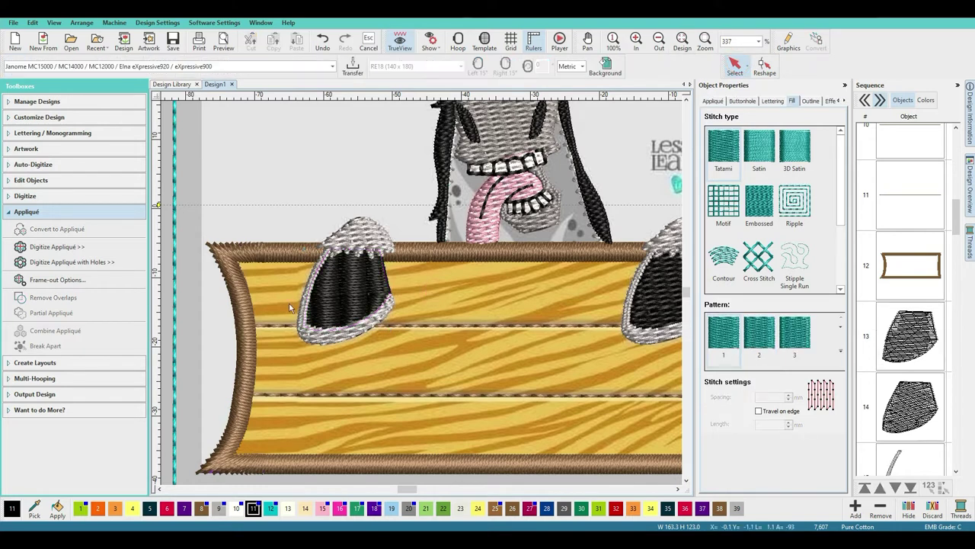
Step: Copy the object properties of the left hoof's black fill and apply them to the right hoof's black fill
{"action": "left_click", "coordinate": [345, 282]}
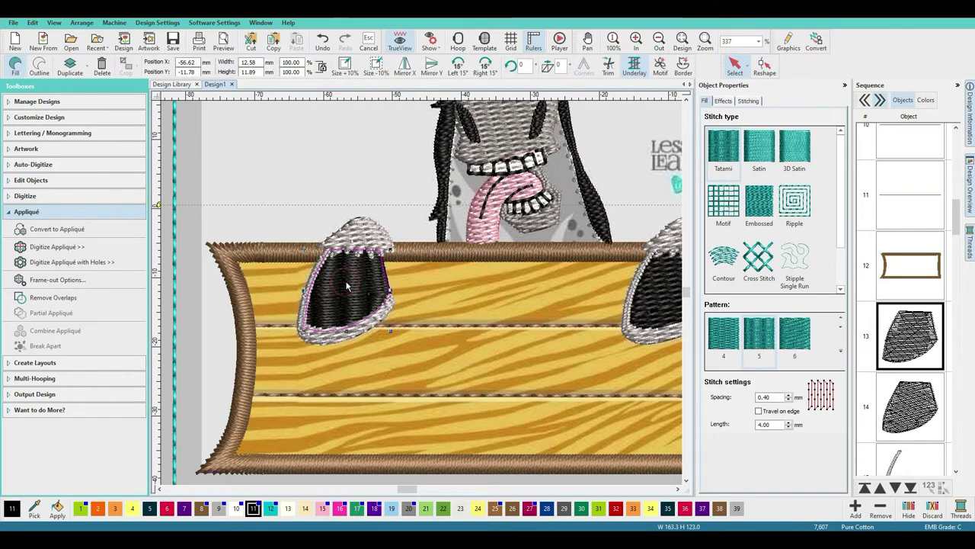
{"action": "right_click", "coordinate": [346, 284]}
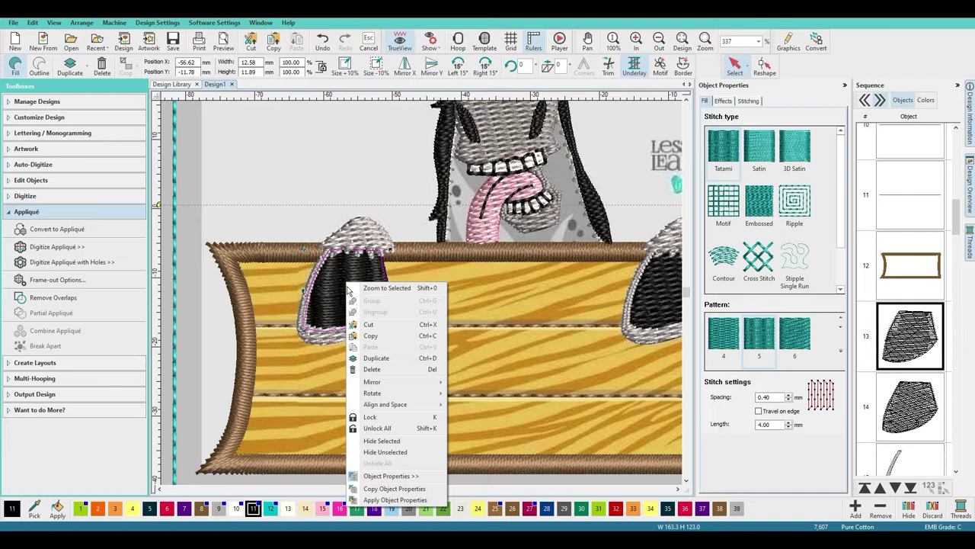
{"action": "left_click", "coordinate": [379, 489]}
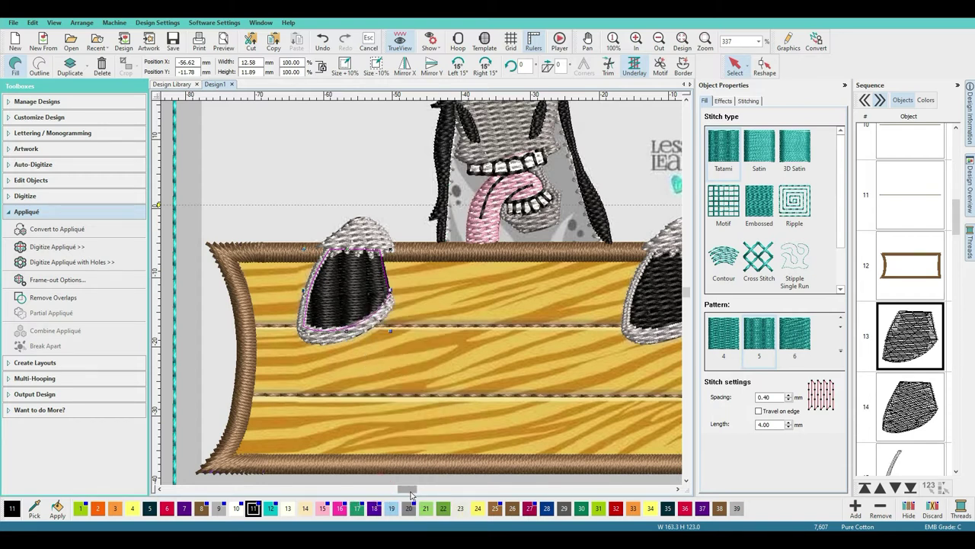
{"action": "left_click_drag", "start_coordinate": [410, 492], "coordinate": [414, 492]}
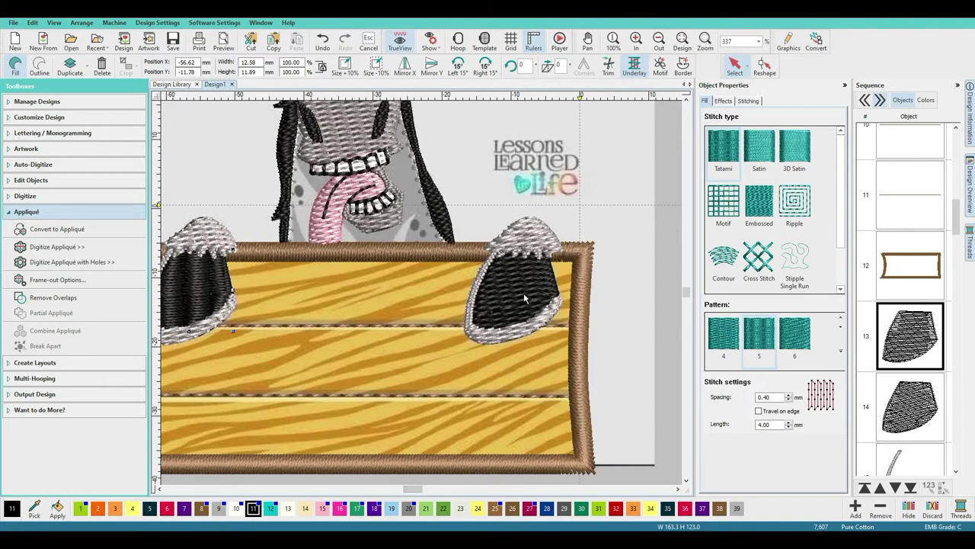
{"action": "right_click", "coordinate": [517, 288]}
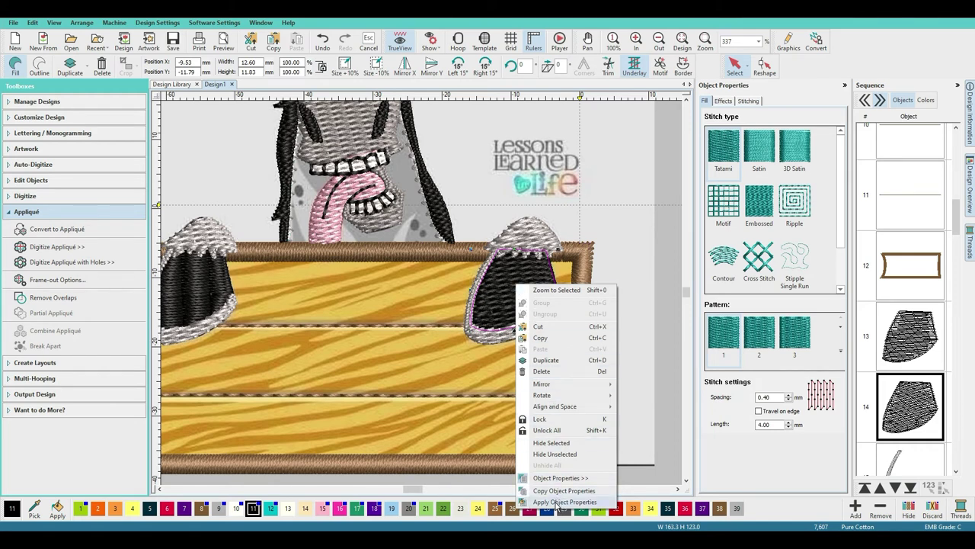
{"action": "left_click", "coordinate": [562, 502]}
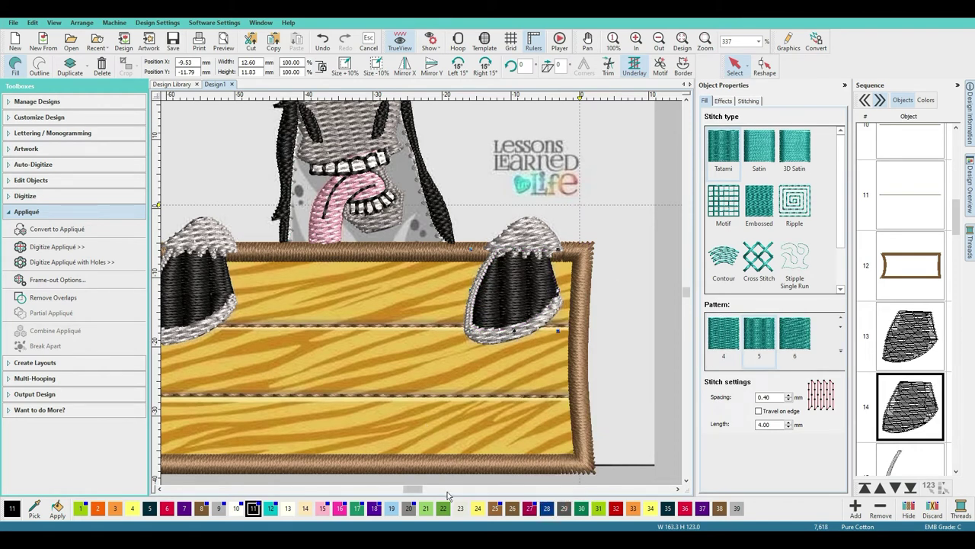
Step: Save the design with both hoof fills updated
{"action": "left_click_drag", "start_coordinate": [419, 492], "coordinate": [409, 490]}
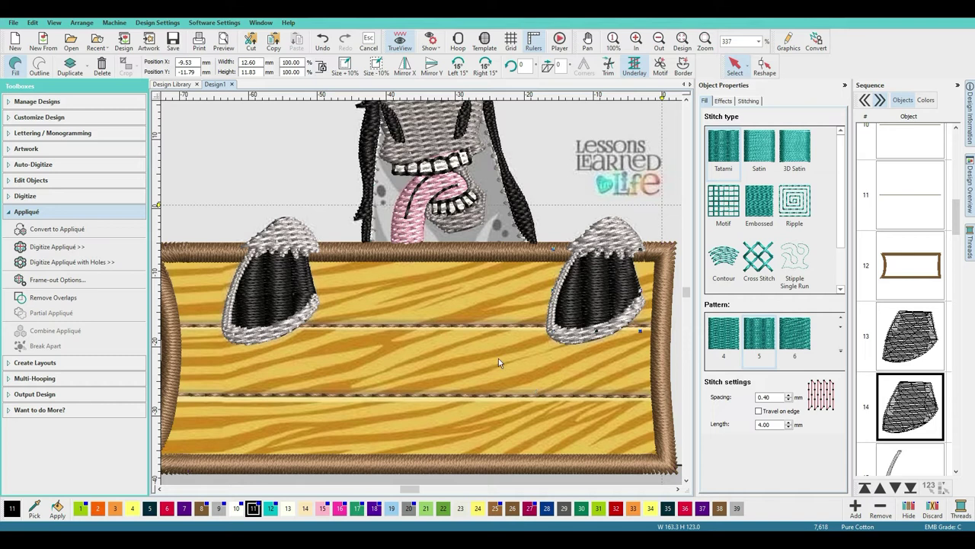
{"action": "left_click", "coordinate": [173, 42]}
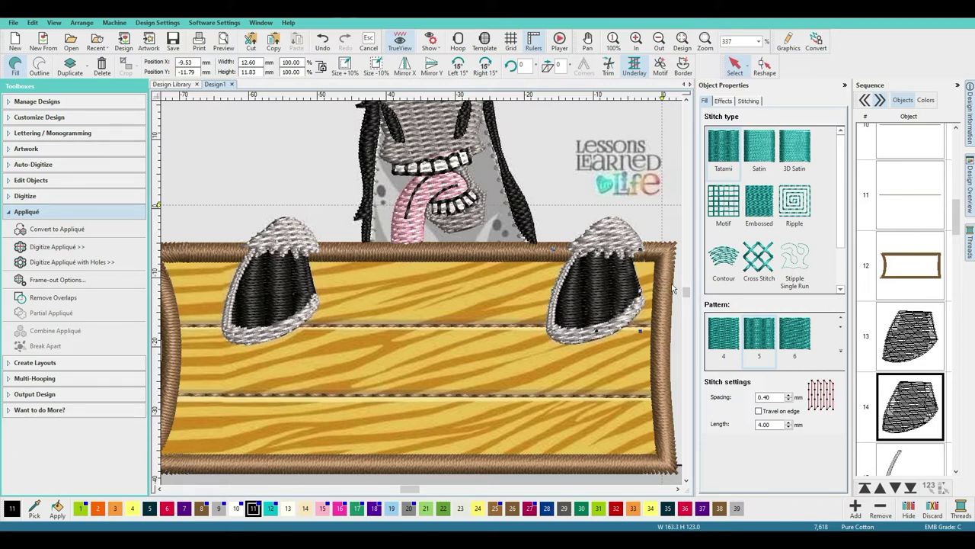
{"action": "left_click_drag", "start_coordinate": [686, 293], "coordinate": [686, 288]}
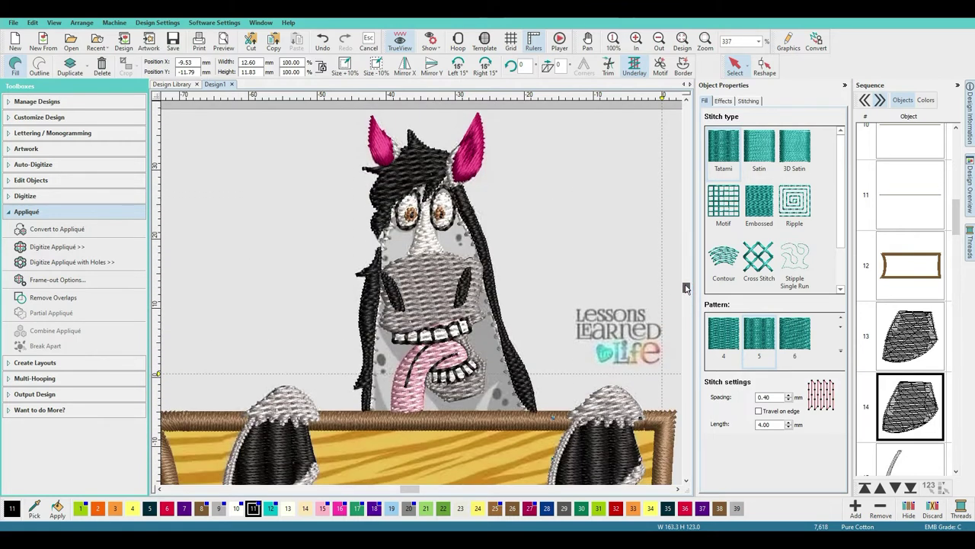
{"action": "left_click", "coordinate": [372, 323]}
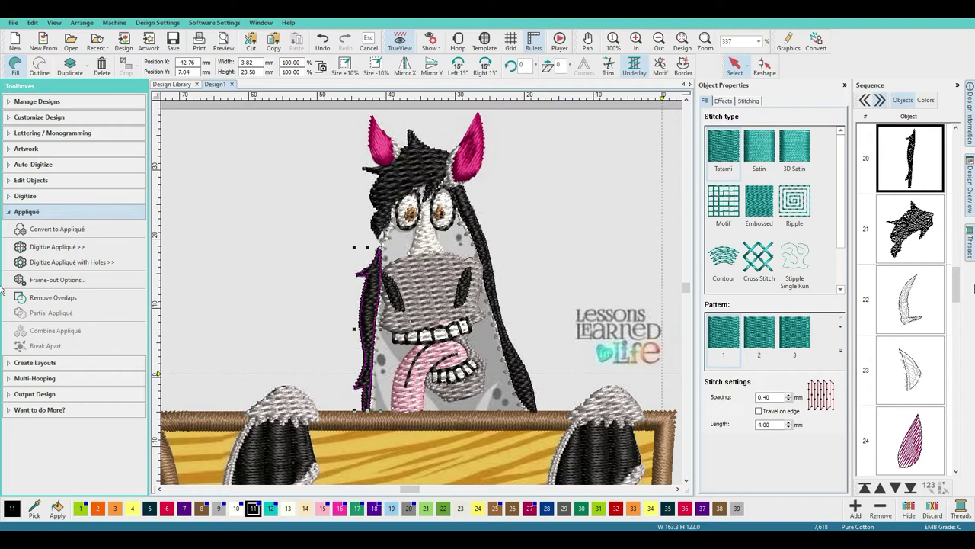
{"action": "left_click_drag", "start_coordinate": [960, 288], "coordinate": [963, 270]}
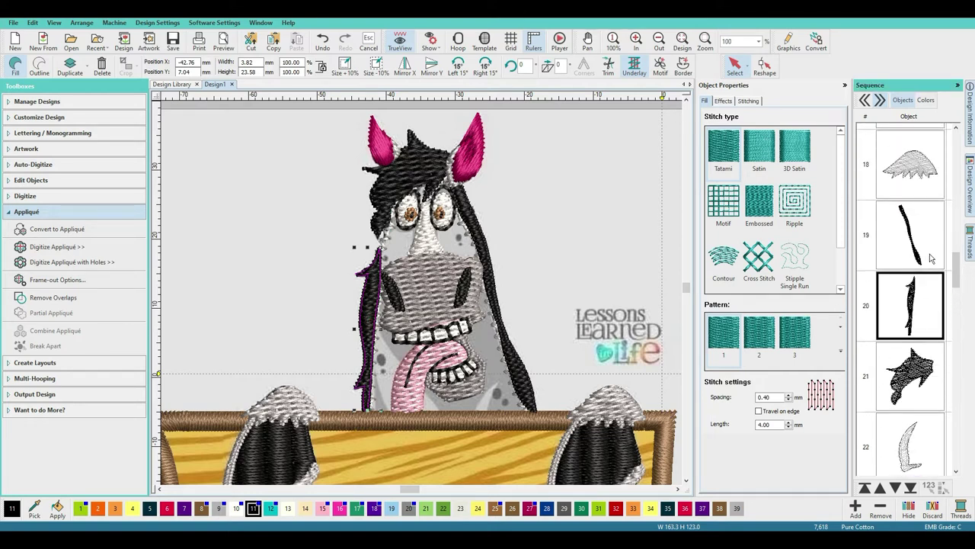
{"action": "left_click", "coordinate": [911, 374], "text": "ctrl"}
{"action": "left_click", "coordinate": [910, 242], "text": "shift"}
{"action": "left_click", "coordinate": [923, 321]}
{"action": "left_click", "coordinate": [649, 227]}
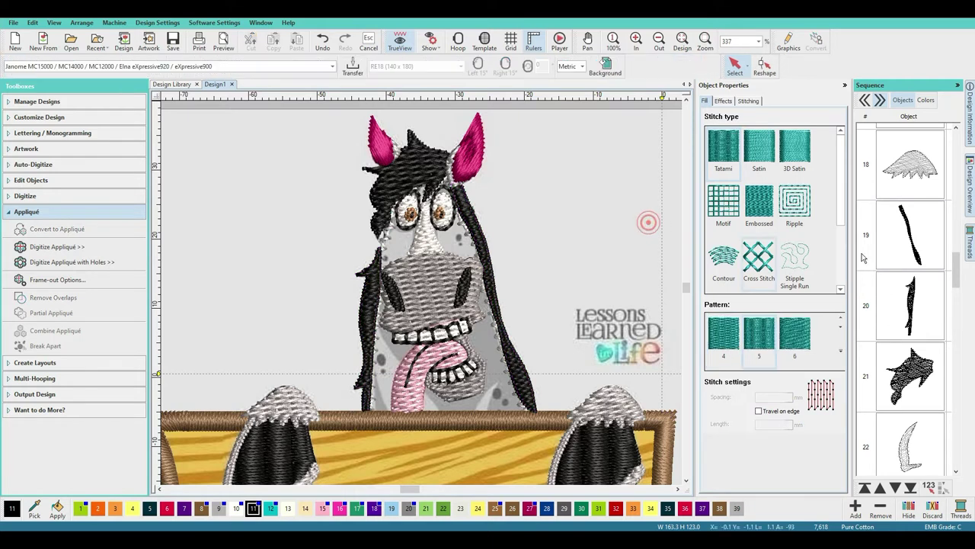
Step: Move the three black mane and forelock objects together up the stitching sequence, placing them directly after the black hoof fills
{"action": "left_click", "coordinate": [915, 246]}
{"action": "left_click", "coordinate": [920, 299], "text": "shift"}
{"action": "left_click", "coordinate": [916, 377], "text": "shift"}
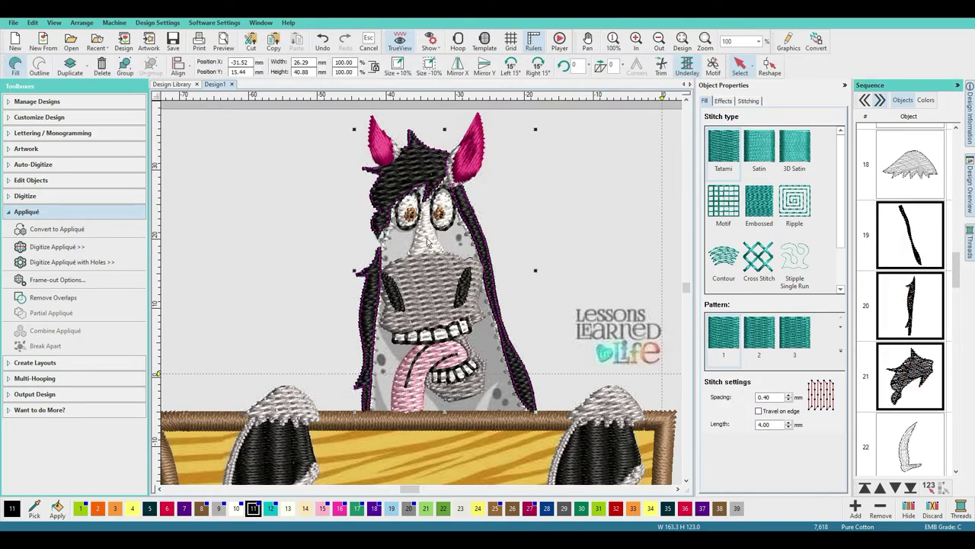
{"action": "left_click_drag", "start_coordinate": [897, 232], "coordinate": [887, 206]}
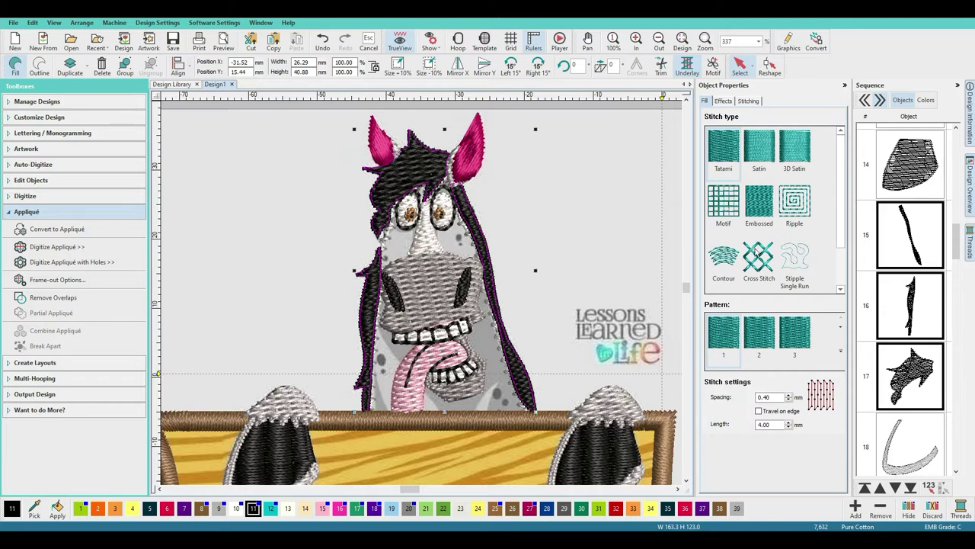
{"action": "left_click", "coordinate": [641, 210]}
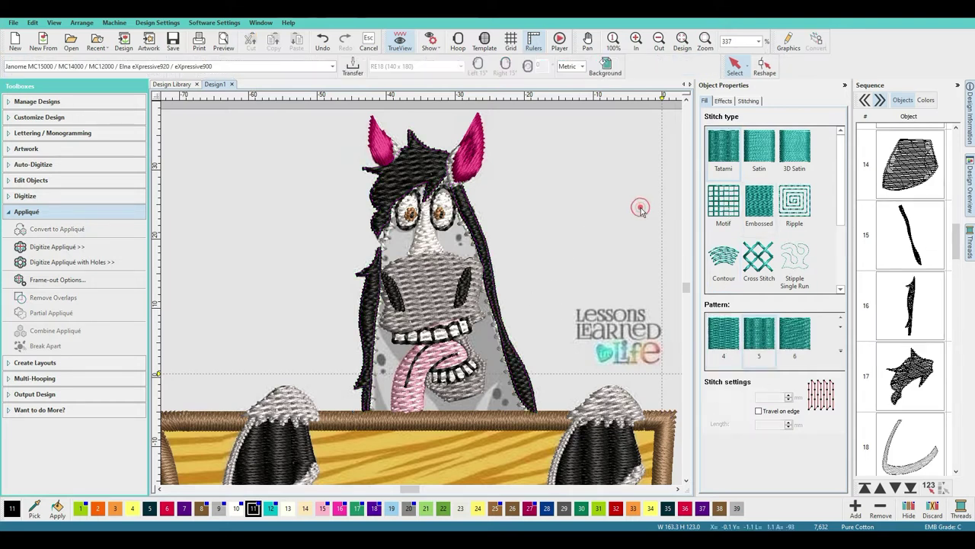
Step: Change the fill of the horse's right-hand mane strand to Satin and apply a feather edge on Side 2
{"action": "left_click", "coordinate": [481, 242]}
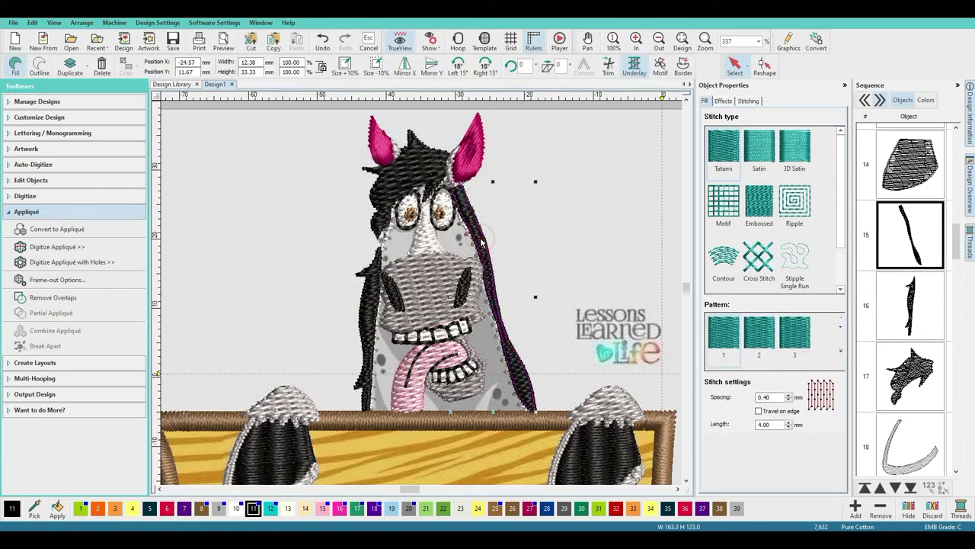
{"action": "left_click", "coordinate": [762, 154]}
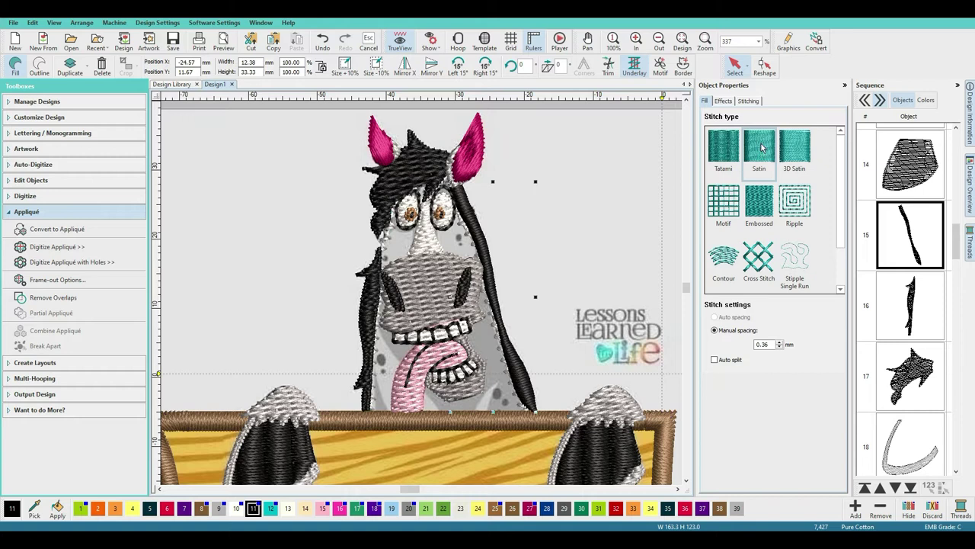
{"action": "left_click", "coordinate": [724, 101]}
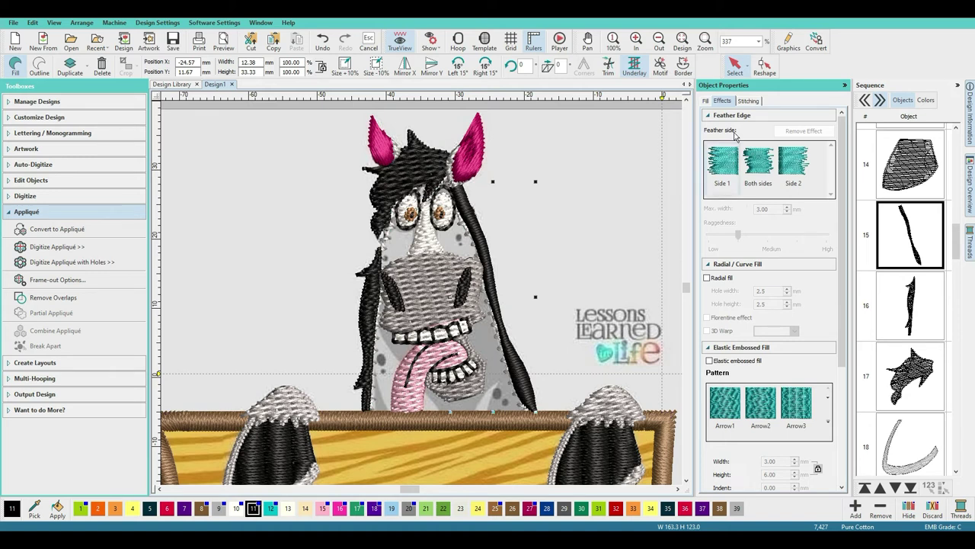
{"action": "left_click", "coordinate": [797, 175]}
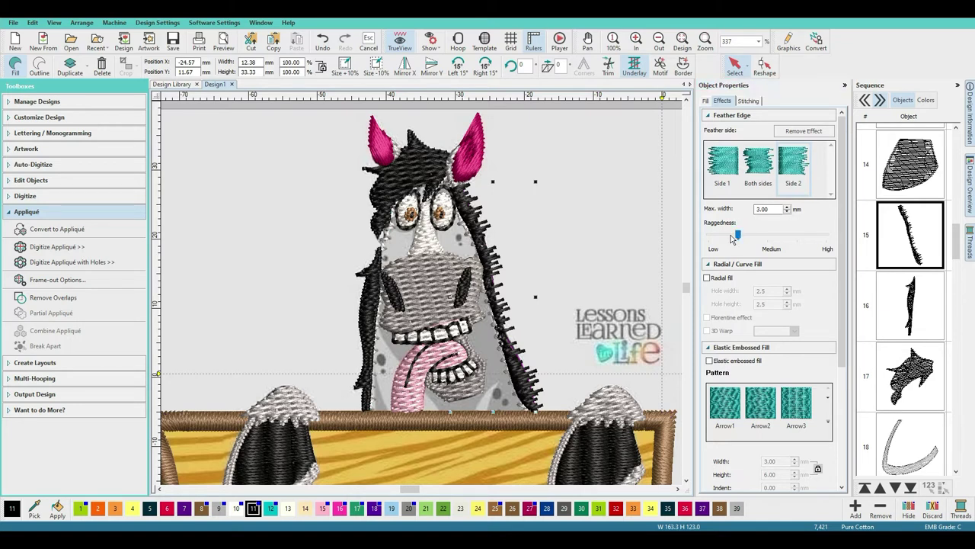
Step: Try low and medium raggedness on the right-hand mane strand's feather edge, ending on a setting between low and medium
{"action": "left_click_drag", "start_coordinate": [738, 236], "coordinate": [709, 236]}
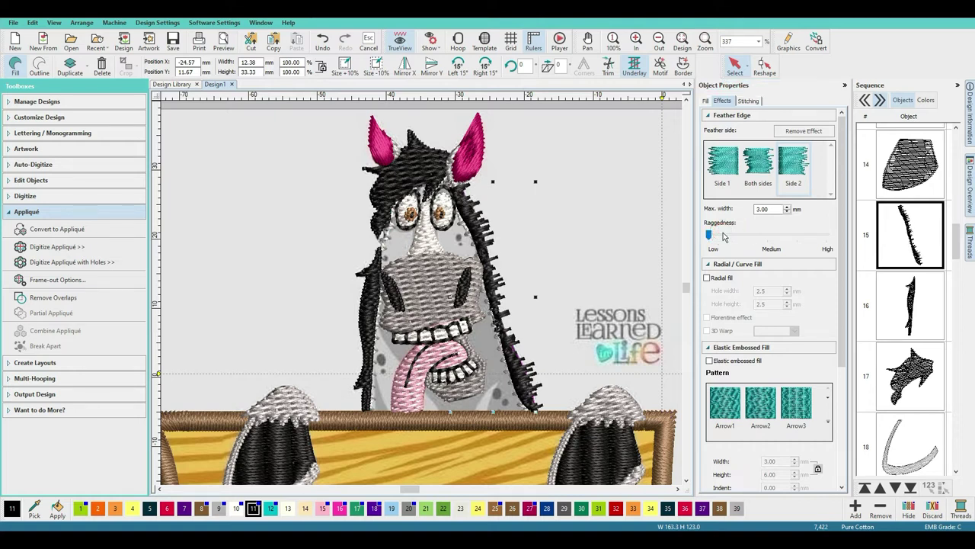
{"action": "left_click", "coordinate": [746, 236]}
{"action": "left_click", "coordinate": [745, 236]}
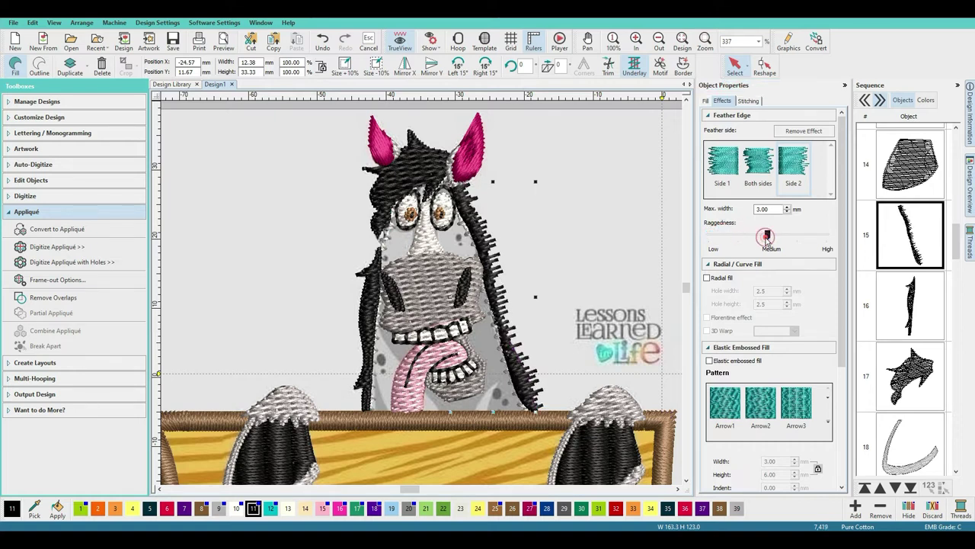
{"action": "left_click", "coordinate": [730, 237]}
{"action": "left_click", "coordinate": [741, 235]}
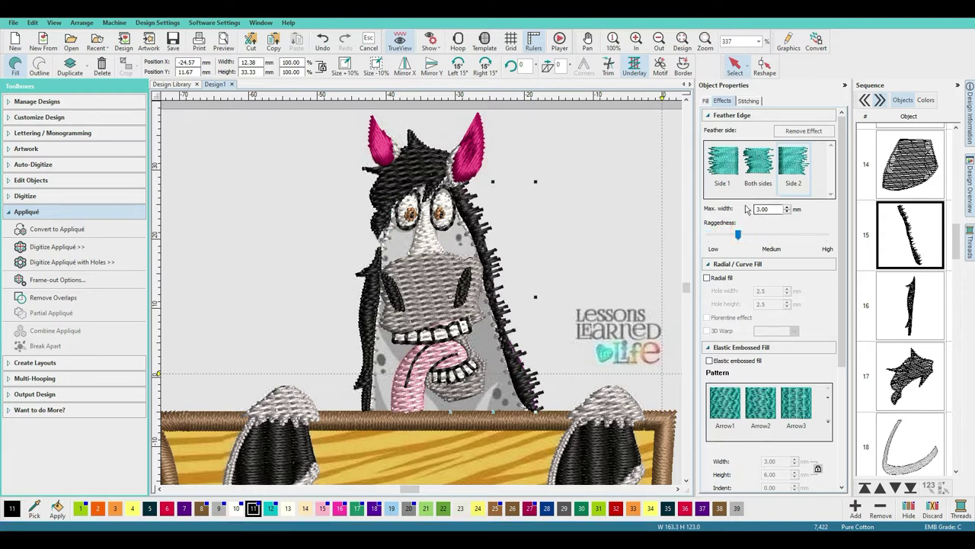
Step: Try maximum widths of 2.5 mm and 2 mm for the right-hand mane strand's Side 2 feather edge
{"action": "double_click", "coordinate": [770, 209]}
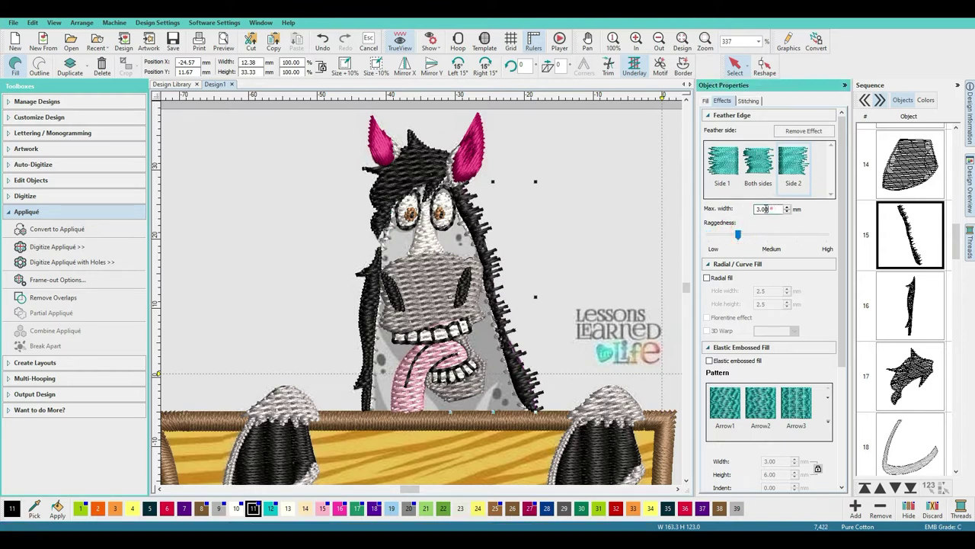
{"action": "type", "text": "2.5"}
{"action": "key", "text": "Return"}
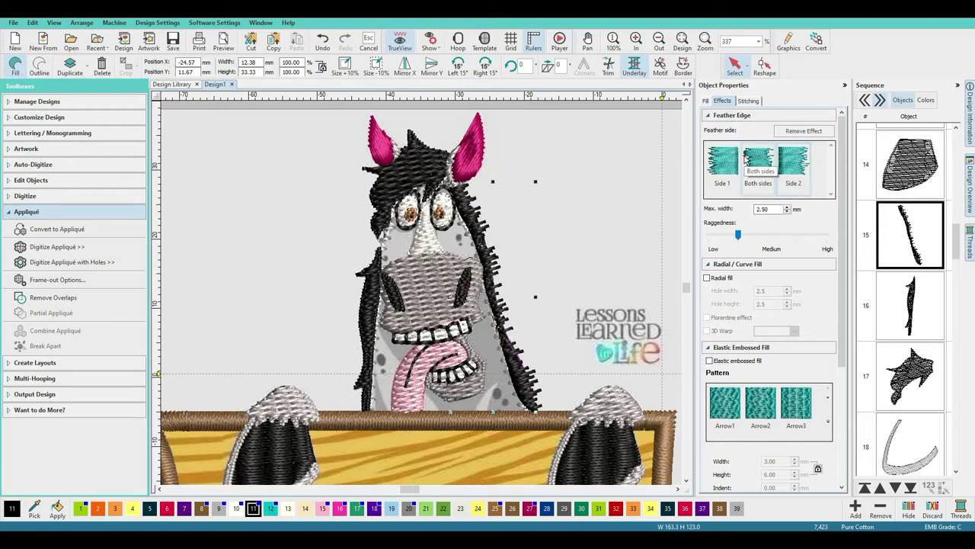
{"action": "left_click", "coordinate": [794, 161]}
{"action": "double_click", "coordinate": [765, 209]}
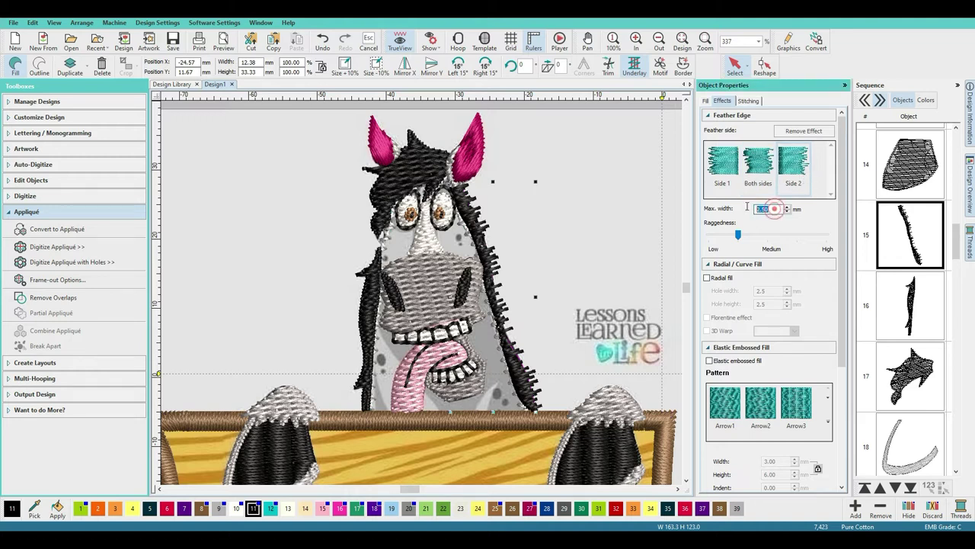
{"action": "type", "text": "2"}
{"action": "key", "text": "Return"}
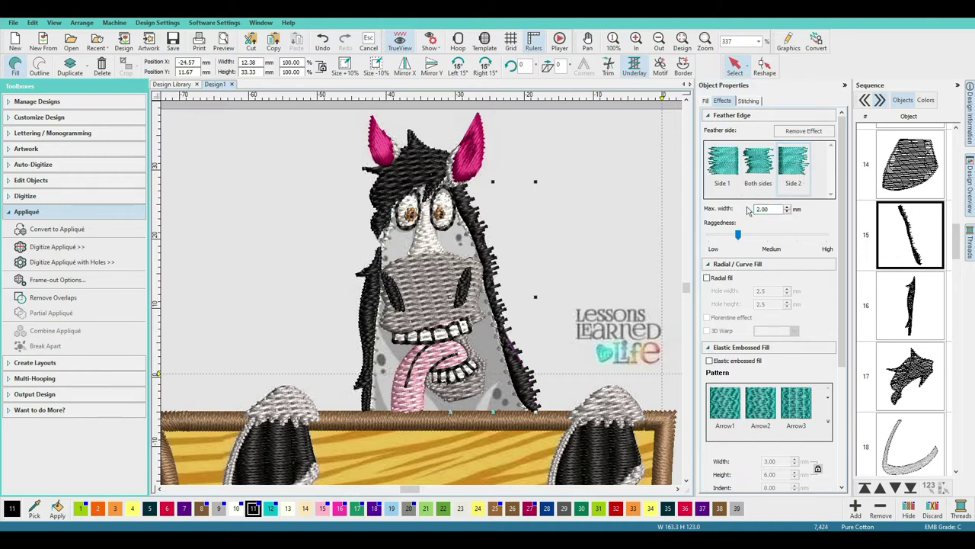
Step: Try reshaping the right-hand mane strand's satin fill with a stitch angle that slopes down and to the right
{"action": "left_click", "coordinate": [706, 101]}
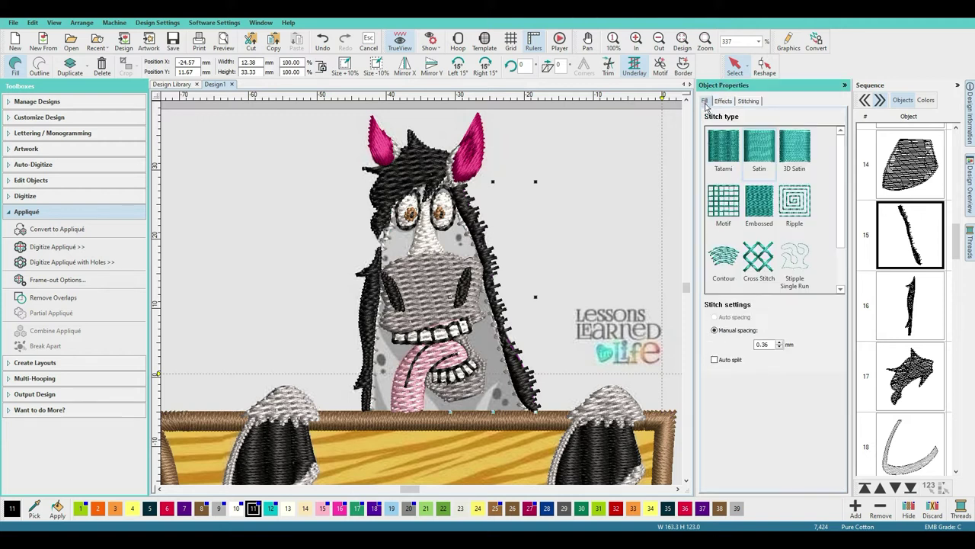
{"action": "left_click", "coordinate": [769, 156]}
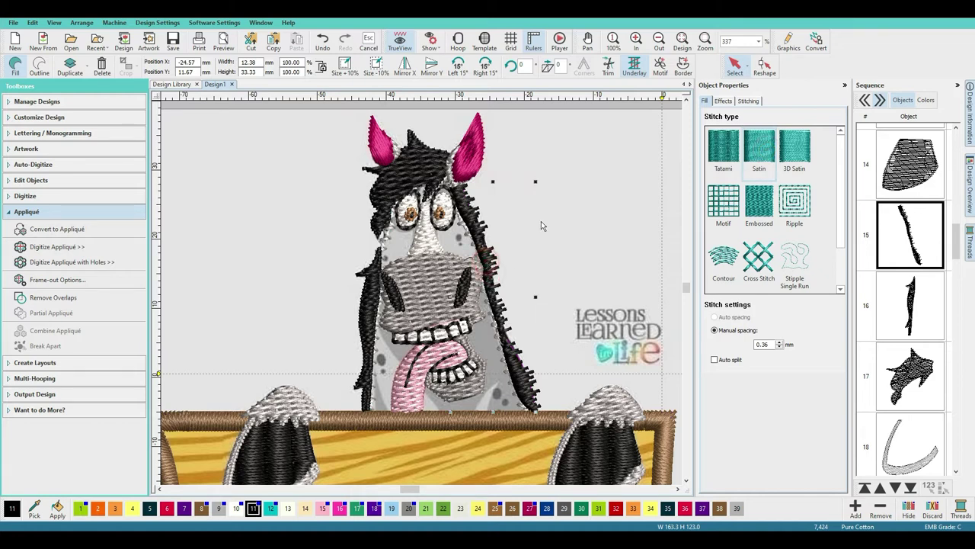
{"action": "left_click", "coordinate": [764, 67]}
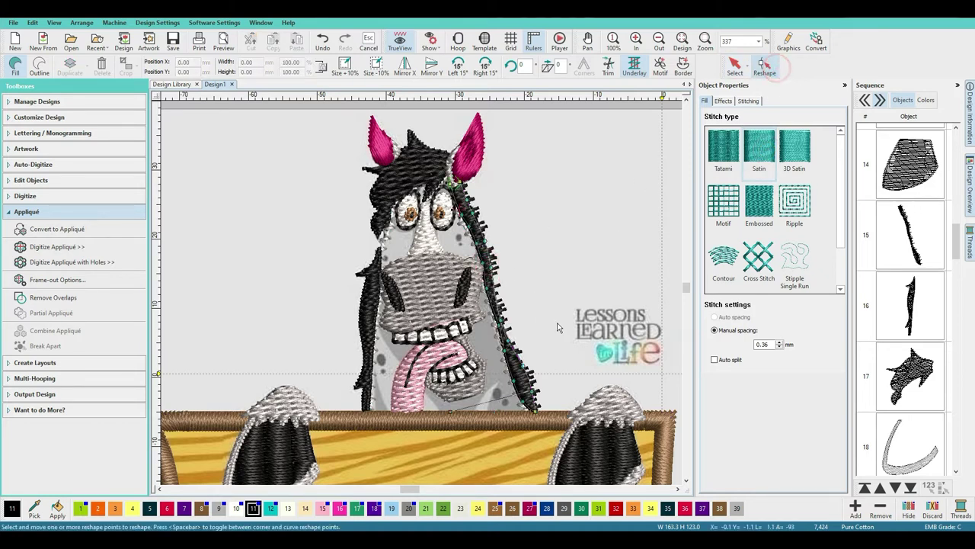
{"action": "left_click_drag", "start_coordinate": [458, 417], "coordinate": [459, 320]}
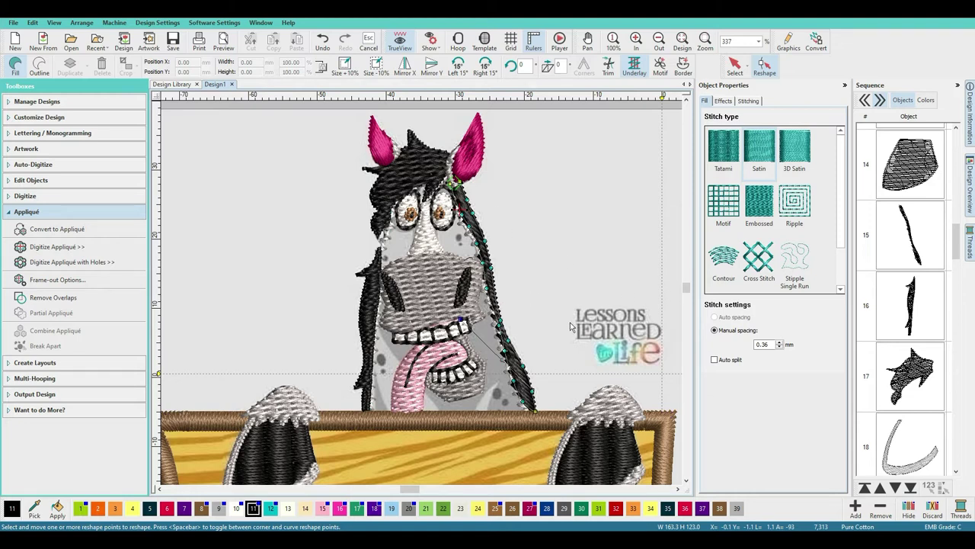
{"action": "left_click", "coordinate": [735, 64]}
{"action": "left_click", "coordinate": [599, 214]}
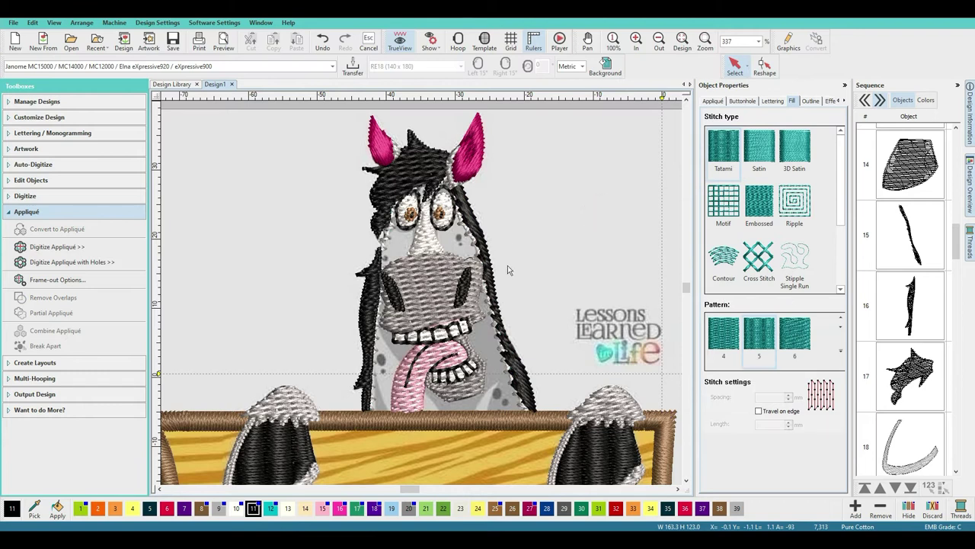
Step: Try a maximum feather edge width of 2.5 mm on the right-hand mane strand, and finally set it to 3 mm
{"action": "left_click", "coordinate": [503, 347]}
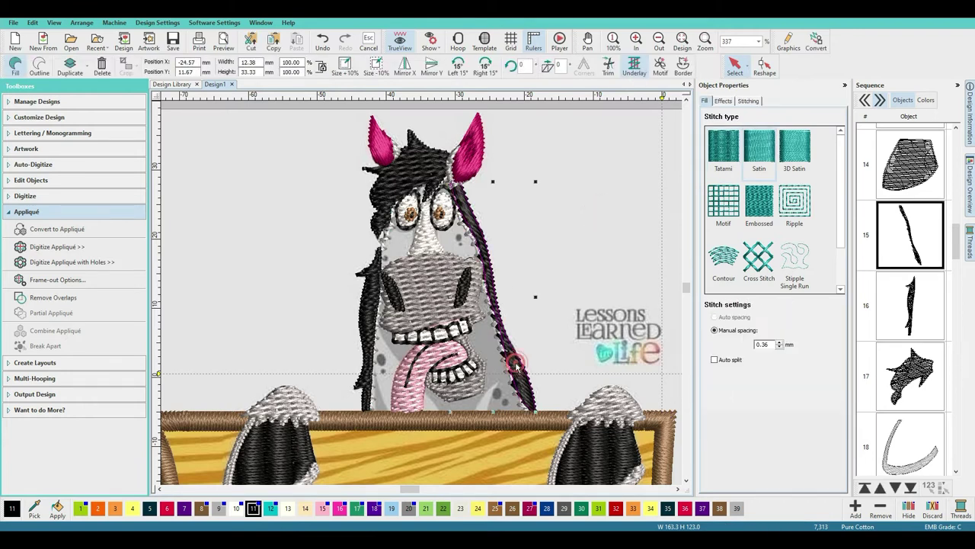
{"action": "left_click", "coordinate": [722, 102]}
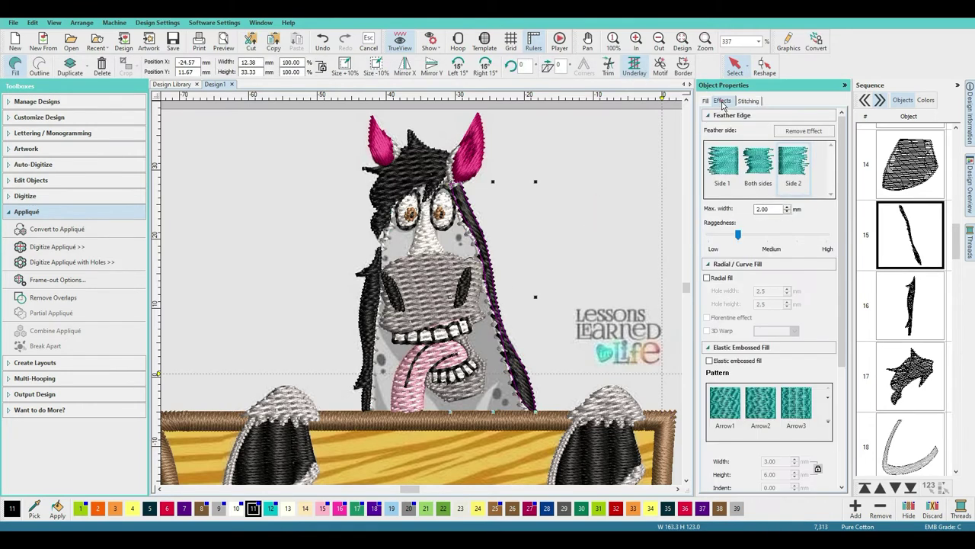
{"action": "left_click_drag", "start_coordinate": [778, 209], "coordinate": [755, 208]}
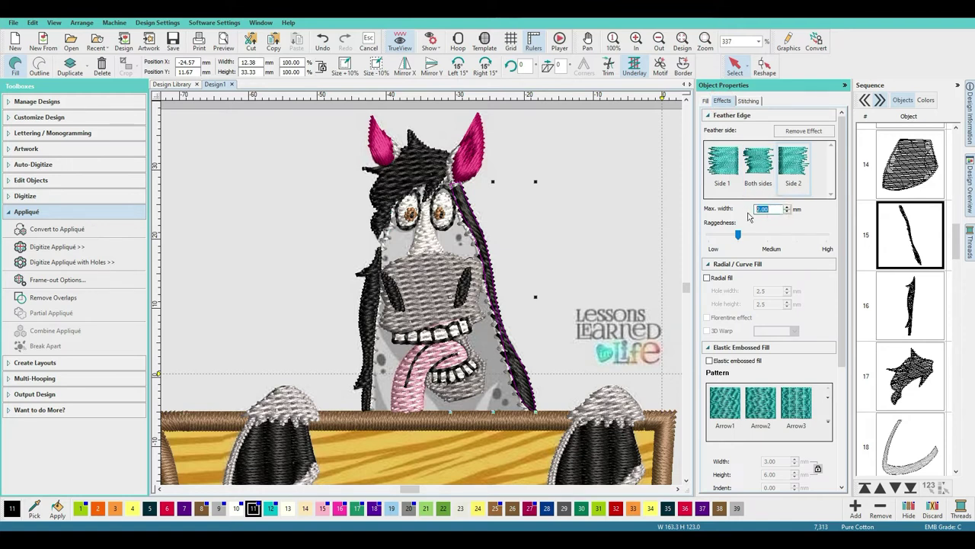
{"action": "type", "text": "2"}
{"action": "key", "text": "Return"}
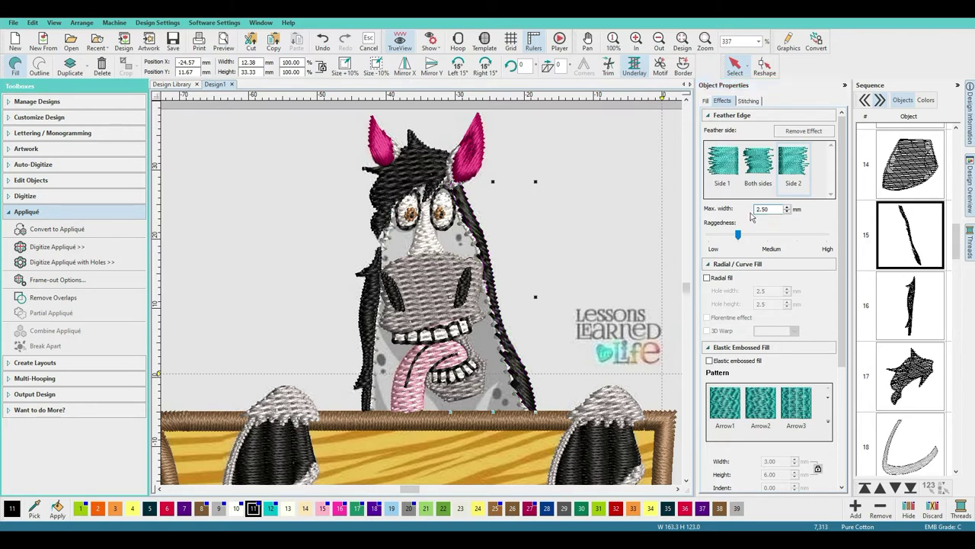
{"action": "left_click_drag", "start_coordinate": [774, 209], "coordinate": [730, 218]}
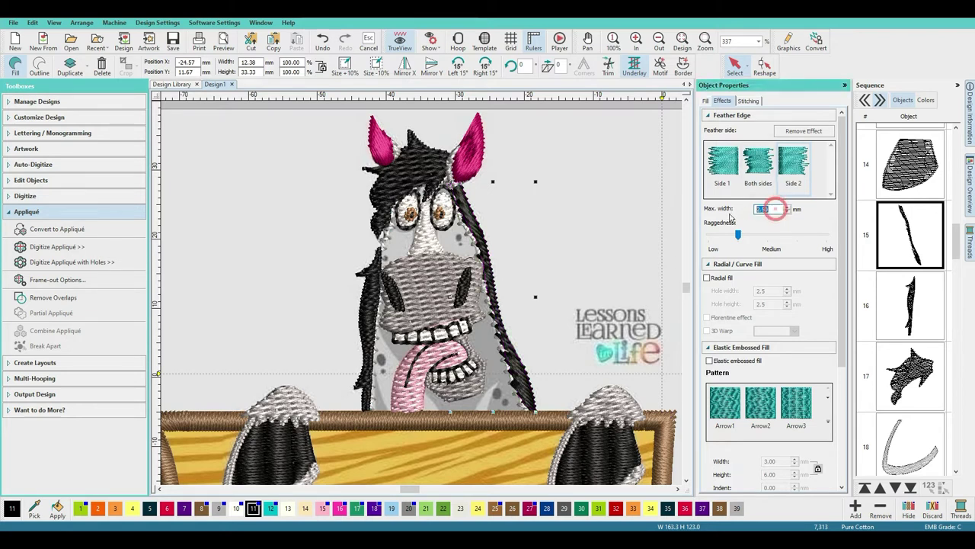
{"action": "type", "text": "2"}
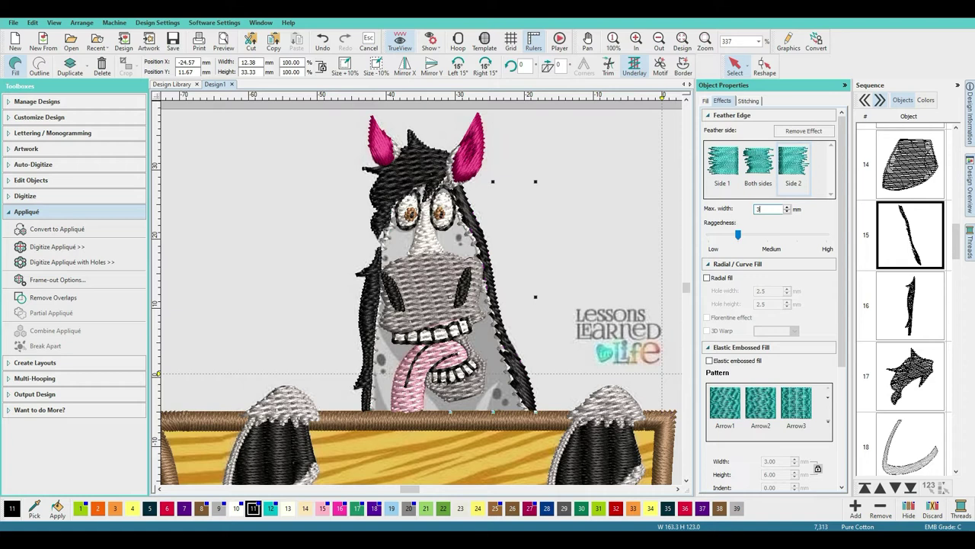
{"action": "key", "text": "Return"}
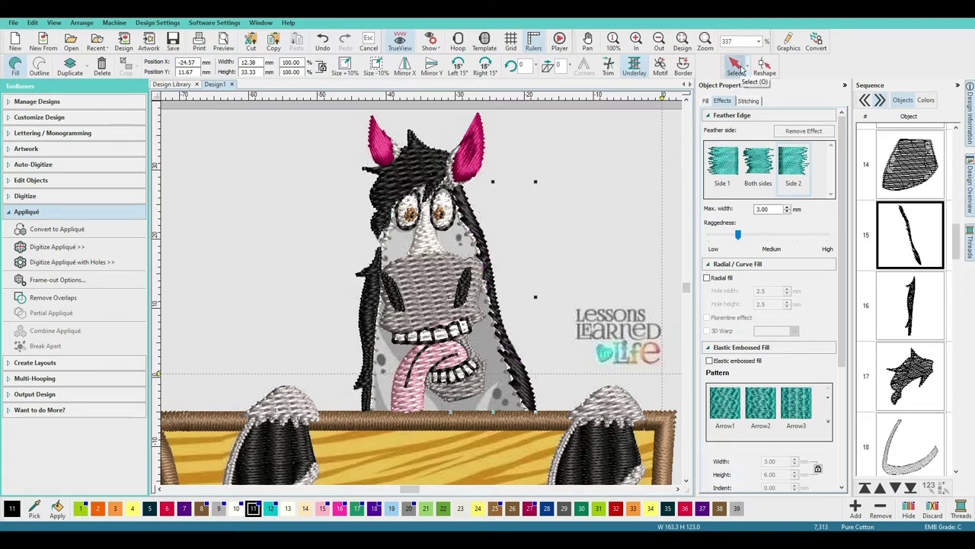
Step: Reshape the right-hand mane strand by turning its stitch angle steeply up and to the right, so the feathered edge resembles hair
{"action": "left_click", "coordinate": [765, 67]}
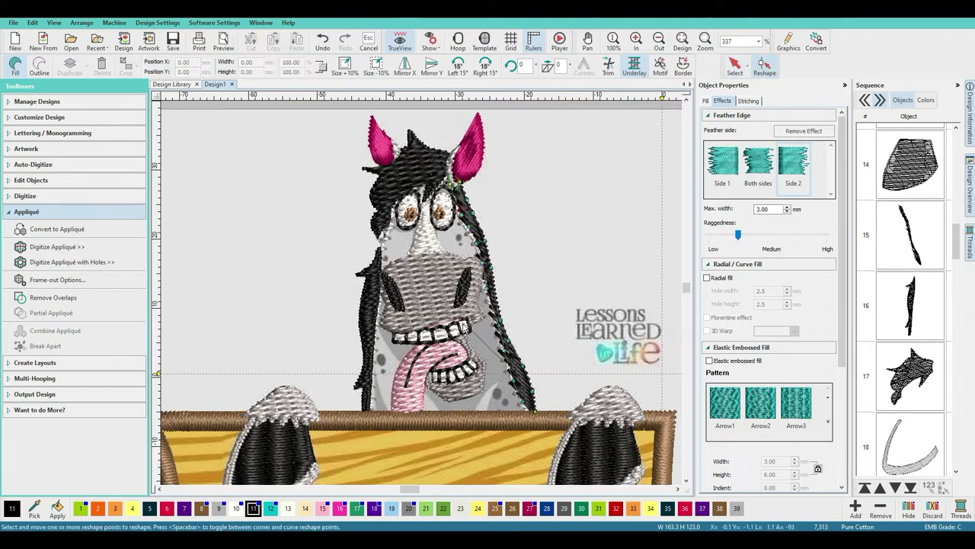
{"action": "left_click_drag", "start_coordinate": [459, 320], "coordinate": [541, 290]}
{"action": "mouse_move", "coordinate": [543, 293]}
{"action": "left_mouse_down"}
{"action": "mouse_move", "coordinate": [555, 285]}
{"action": "mouse_move", "coordinate": [561, 295]}
{"action": "left_mouse_up"}
{"action": "left_click", "coordinate": [736, 66]}
{"action": "left_click", "coordinate": [600, 225]}
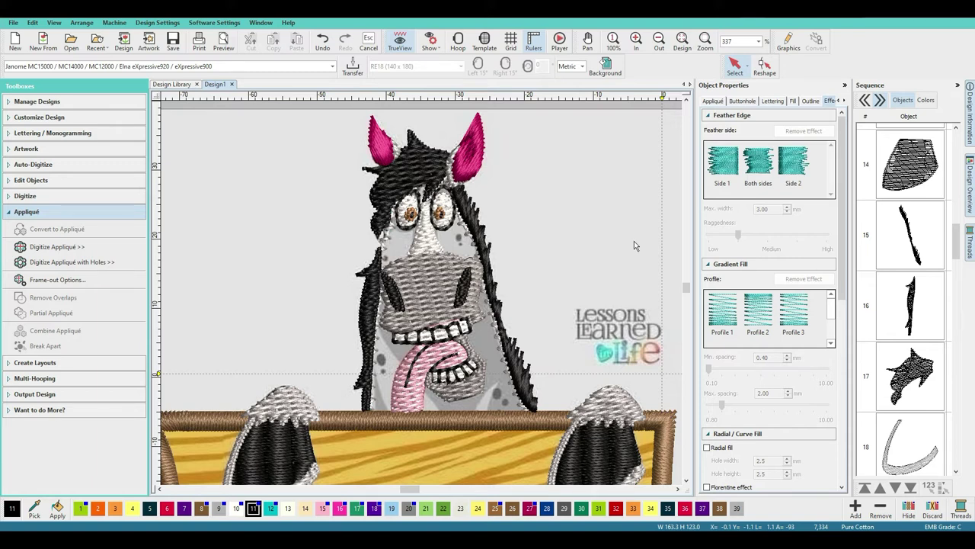
Step: Change the left-hand mane strand to a Satin fill and reshape its stitch angle to run almost vertically
{"action": "left_click", "coordinate": [370, 301]}
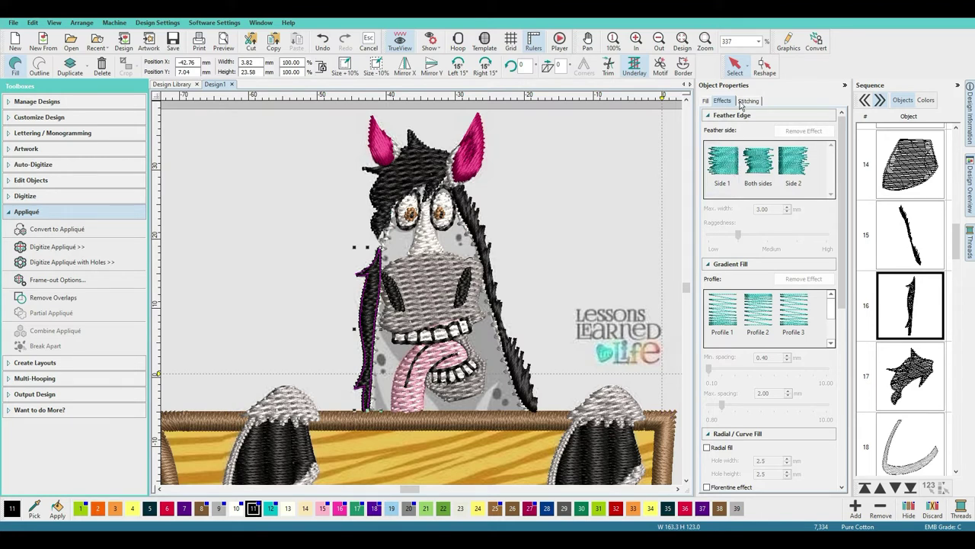
{"action": "left_click", "coordinate": [705, 102]}
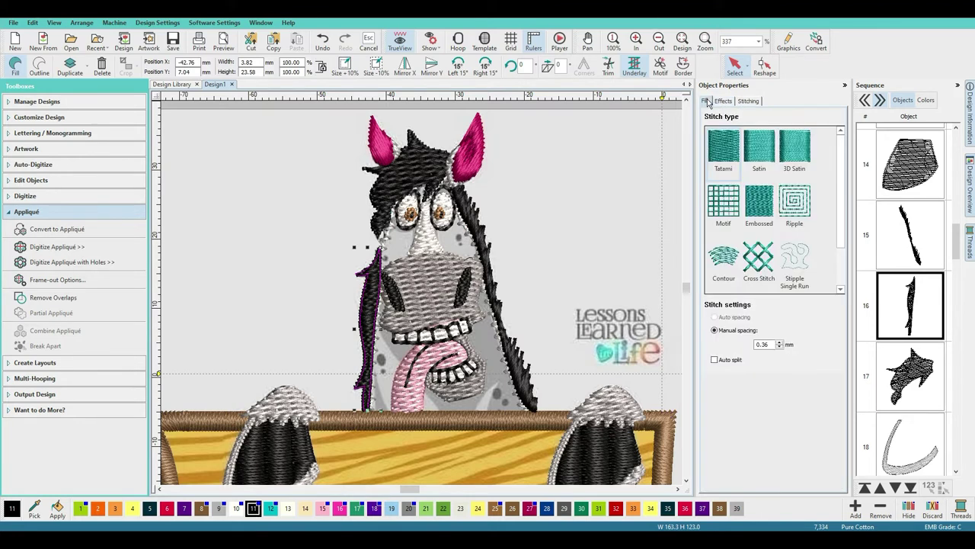
{"action": "left_click", "coordinate": [760, 153]}
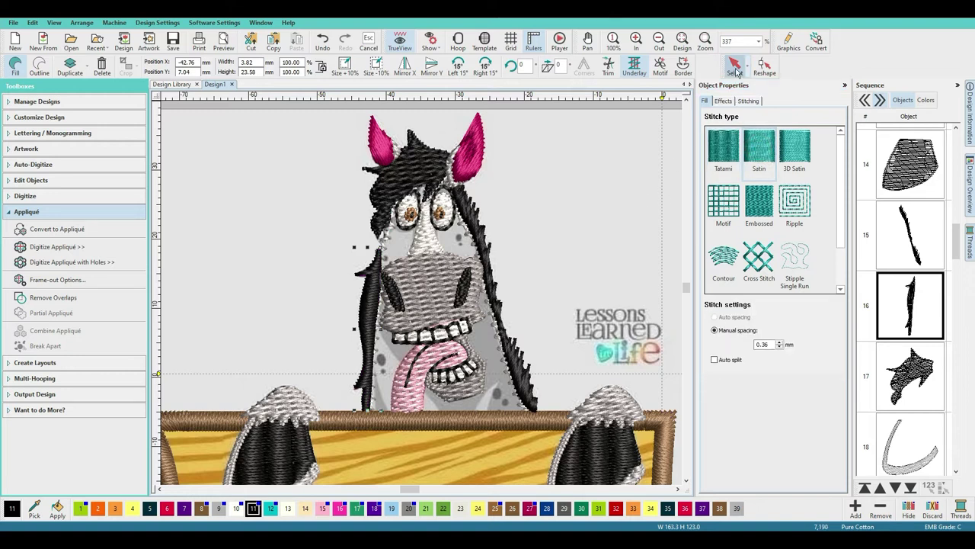
{"action": "left_click", "coordinate": [764, 66]}
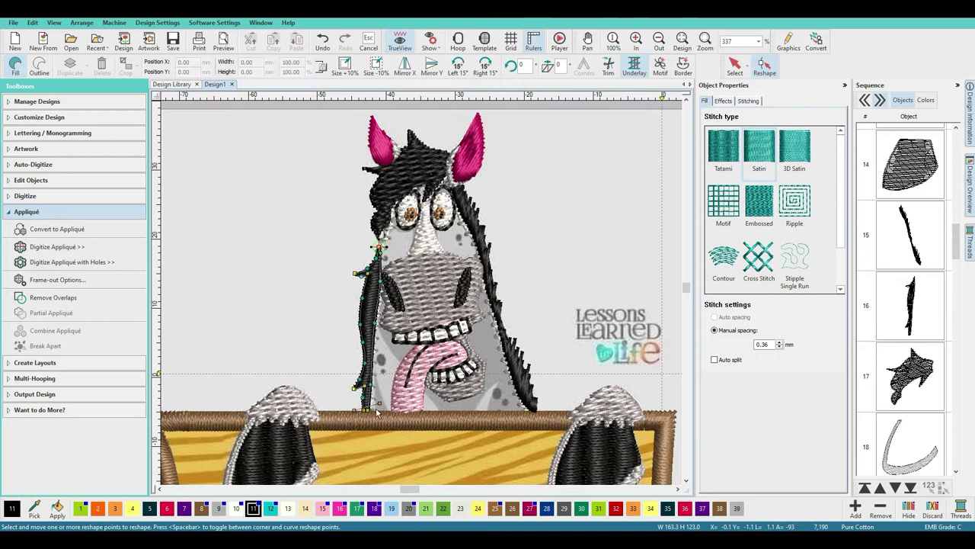
{"action": "left_click_drag", "start_coordinate": [354, 410], "coordinate": [363, 452]}
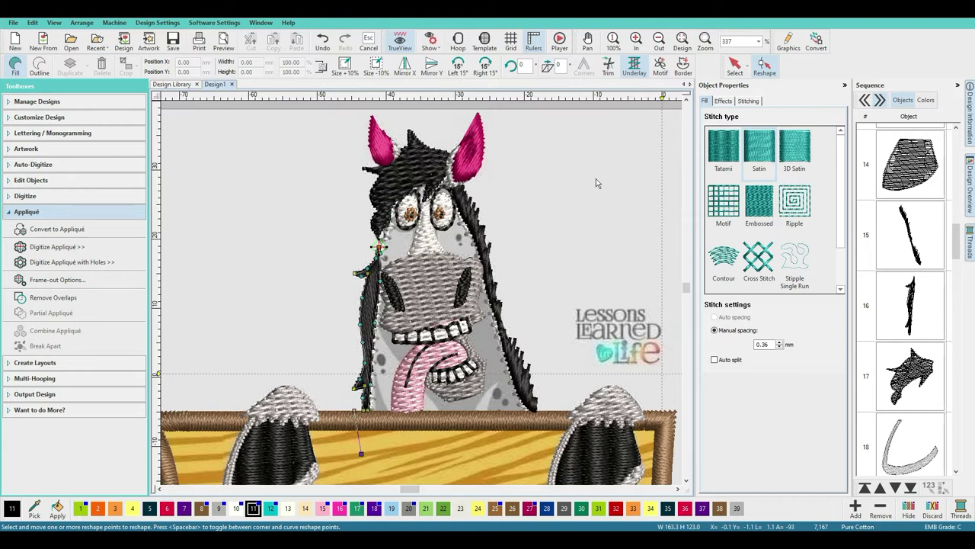
{"action": "left_click", "coordinate": [735, 64]}
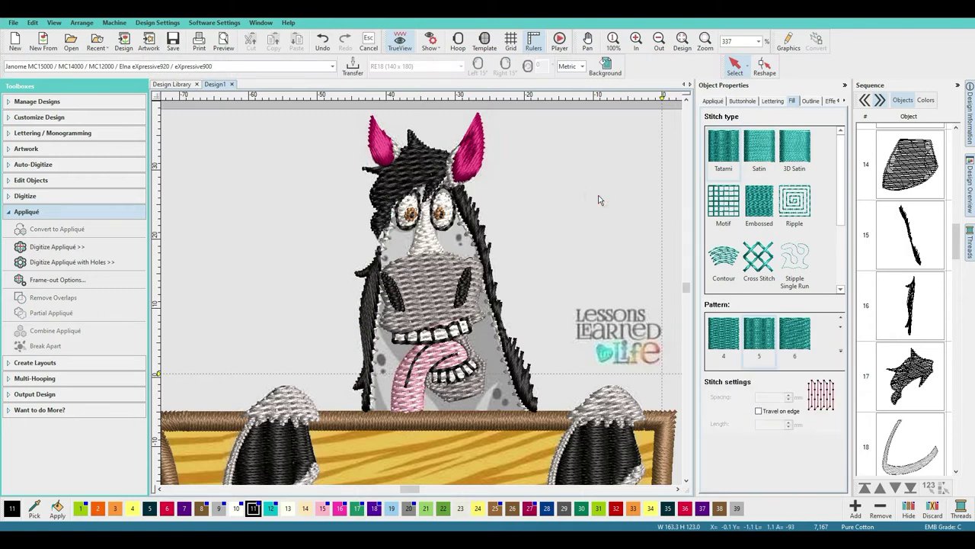
Step: Apply Tatami pattern 35 to the horse's forelock between the ears
{"action": "left_click", "coordinate": [429, 169]}
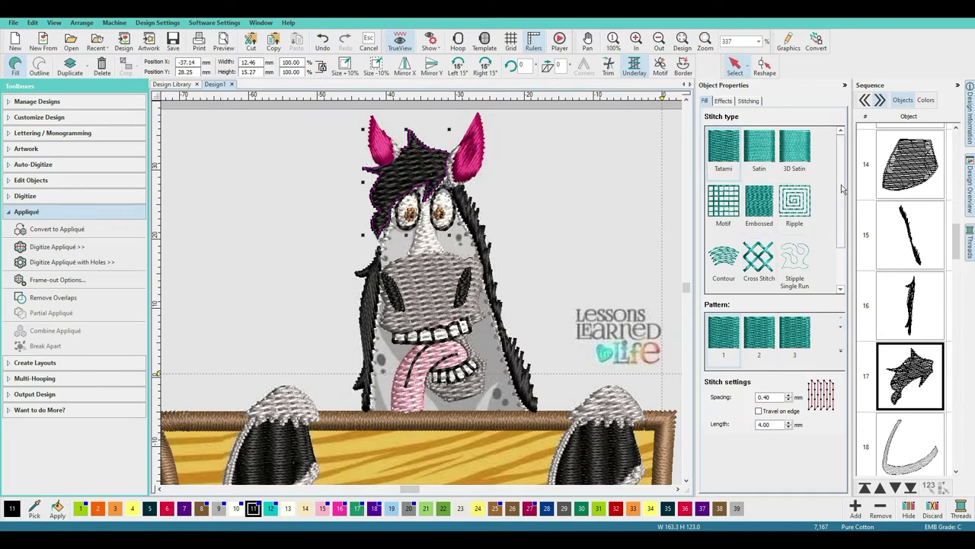
{"action": "left_click", "coordinate": [842, 352]}
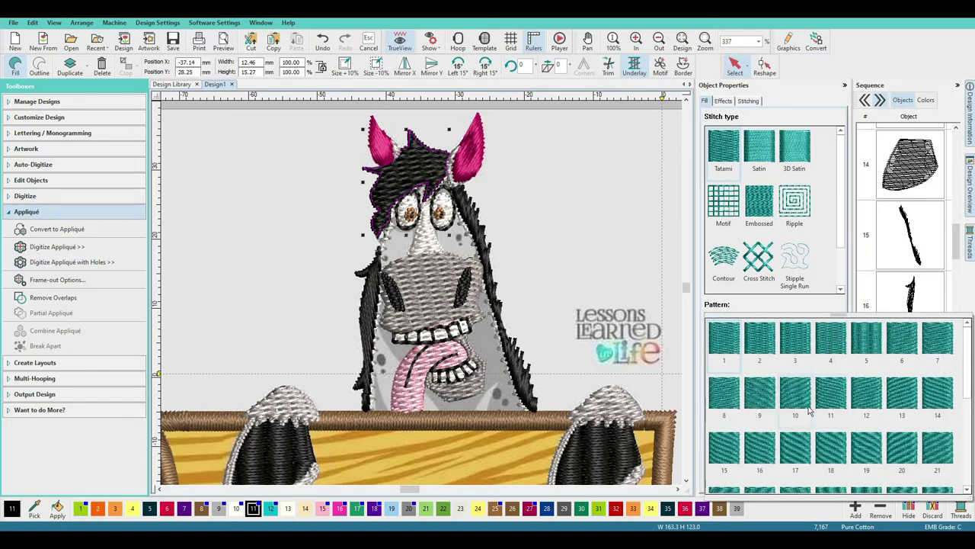
{"action": "scroll", "coordinate": [813, 408], "scroll_direction": "down", "scroll_amount": 3}
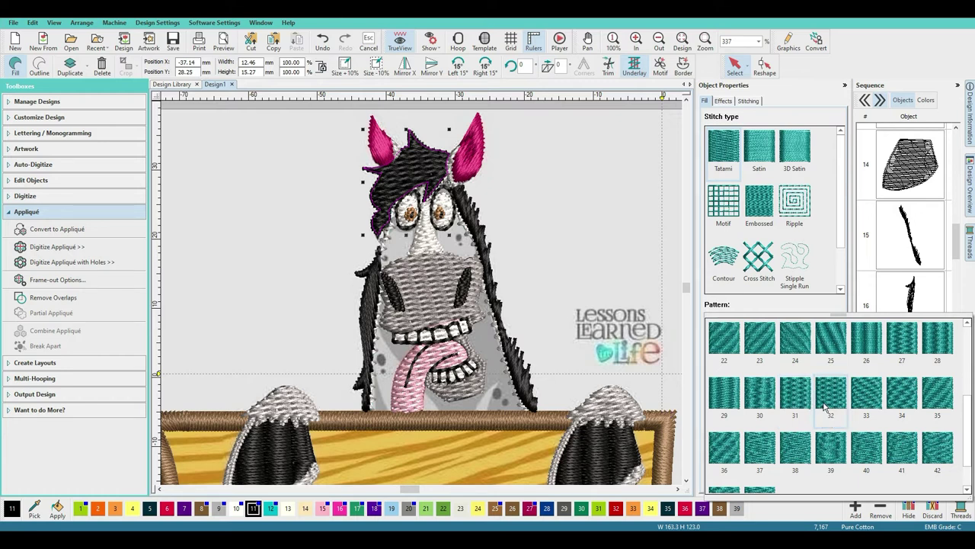
{"action": "left_click", "coordinate": [938, 400]}
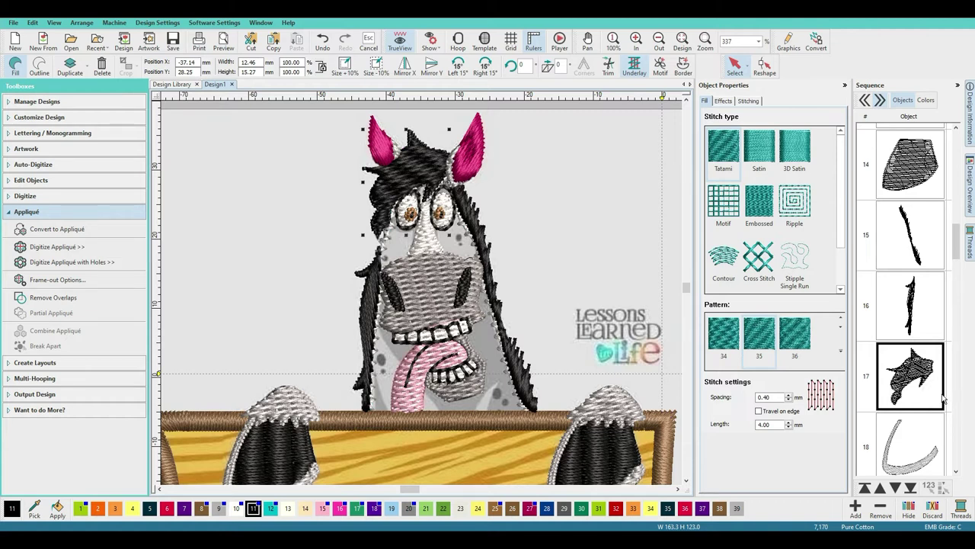
Step: Reshape the forelock's stitch angle so its stitches slope diagonally up to the right
{"action": "left_click", "coordinate": [765, 65]}
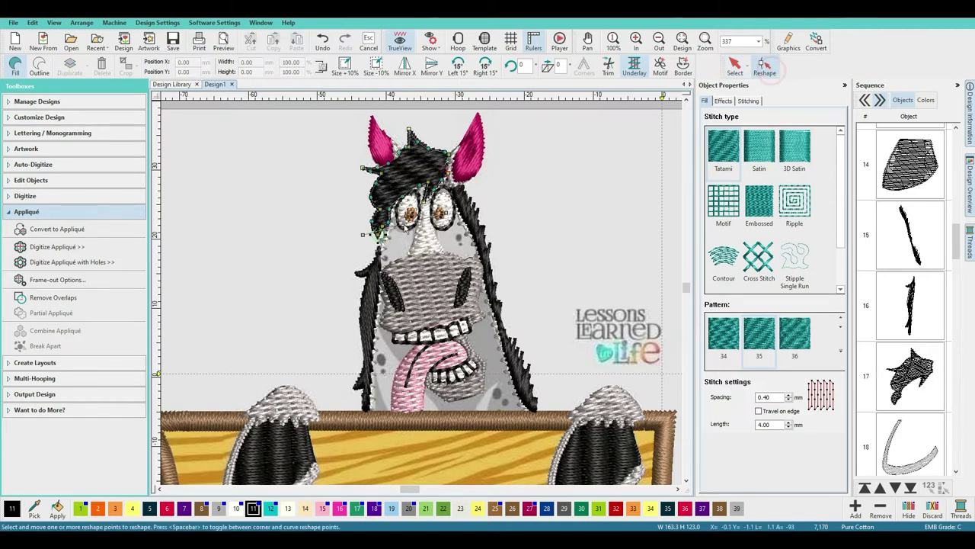
{"action": "left_click_drag", "start_coordinate": [362, 234], "coordinate": [376, 280]}
{"action": "left_click", "coordinate": [615, 185]}
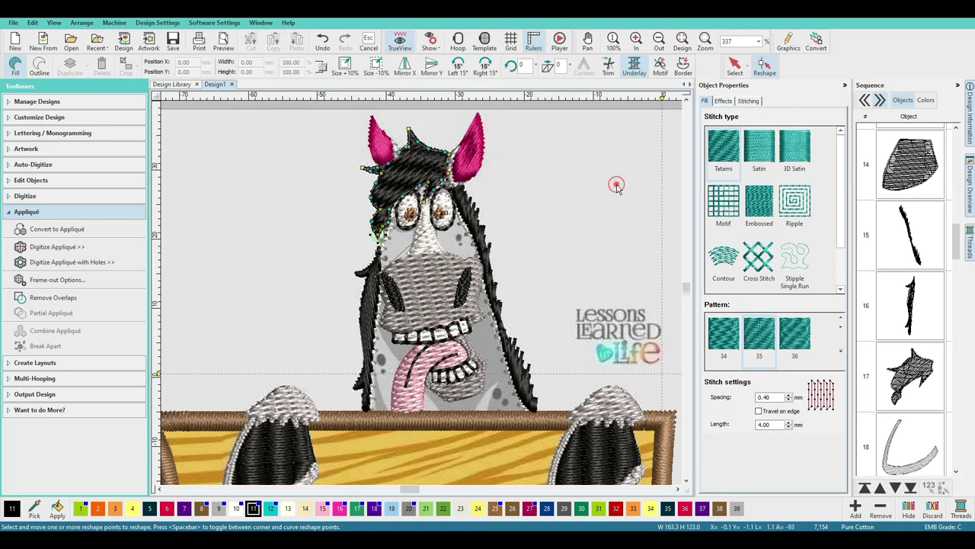
{"action": "left_click", "coordinate": [735, 65]}
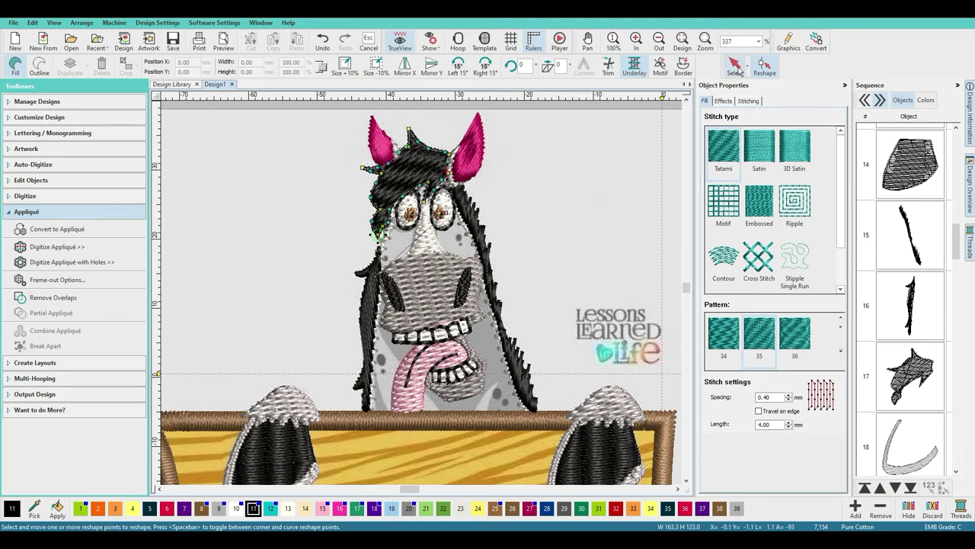
{"action": "left_click", "coordinate": [655, 132]}
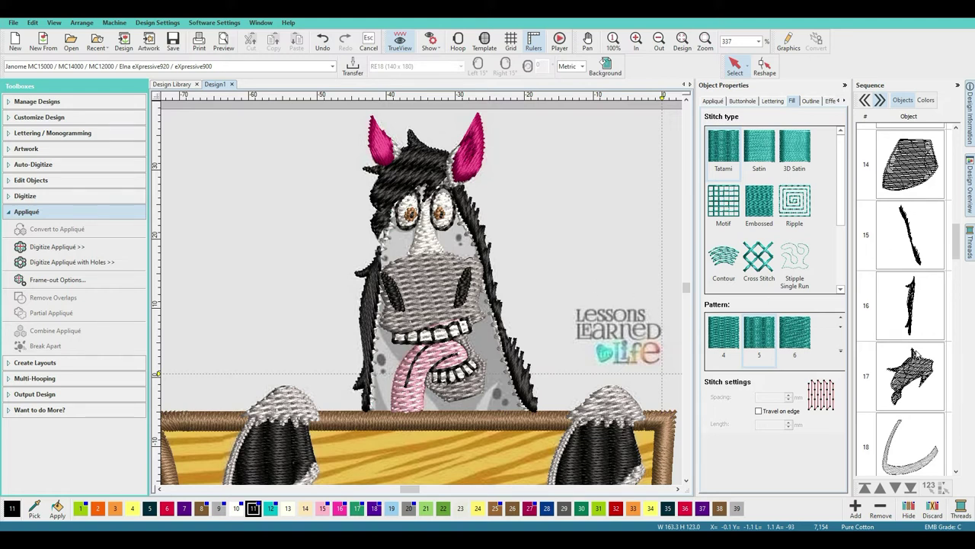
{"action": "left_click", "coordinate": [572, 223]}
Step: Move the white fills of the upper and lower teeth up the sequence to directly after the forelock
{"action": "scroll", "coordinate": [414, 249], "scroll_direction": "up", "scroll_amount": 1}
{"action": "scroll", "coordinate": [415, 301], "scroll_direction": "up", "scroll_amount": 1}
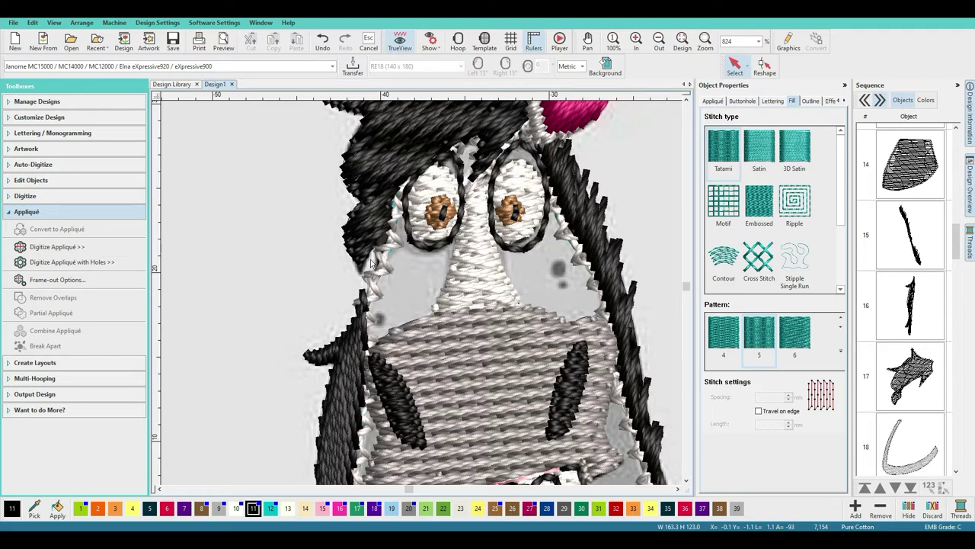
{"action": "scroll", "coordinate": [421, 295], "scroll_direction": "down", "scroll_amount": 1}
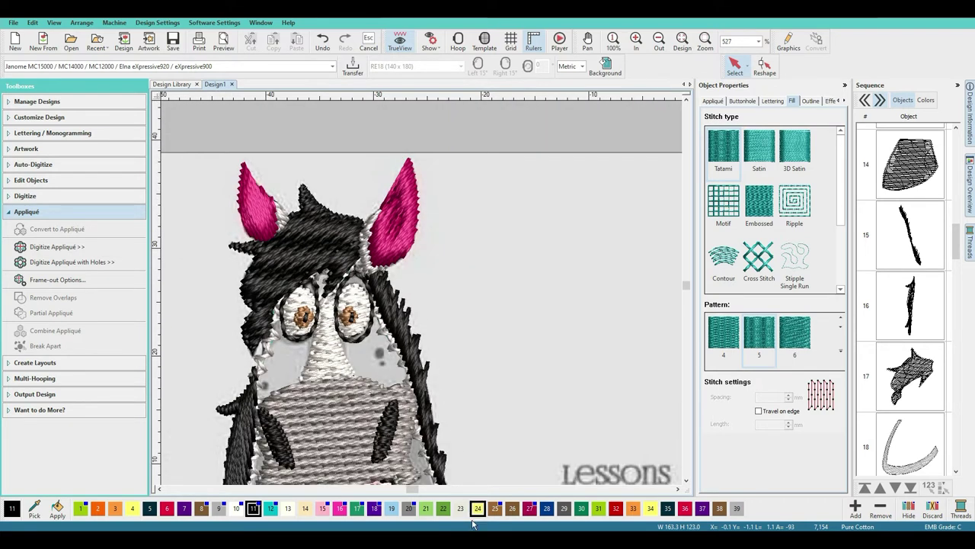
{"action": "scroll", "coordinate": [416, 493], "scroll_direction": "left", "scroll_amount": 2}
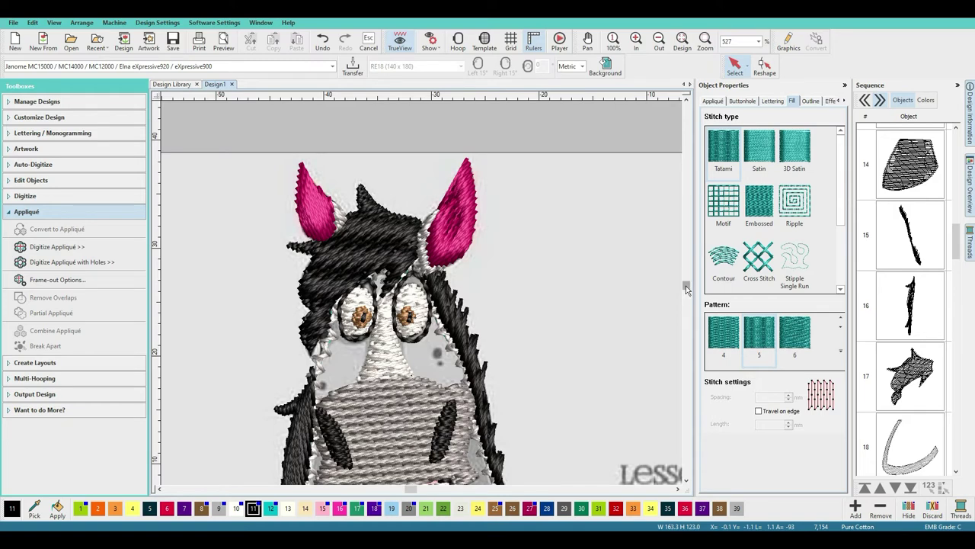
{"action": "left_click_drag", "start_coordinate": [687, 288], "coordinate": [685, 291]}
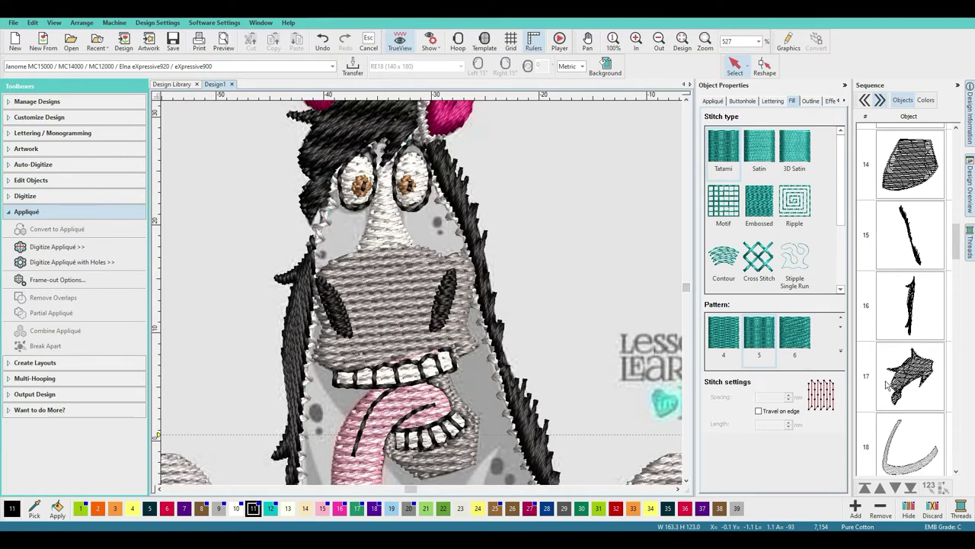
{"action": "left_click_drag", "start_coordinate": [958, 234], "coordinate": [946, 352]}
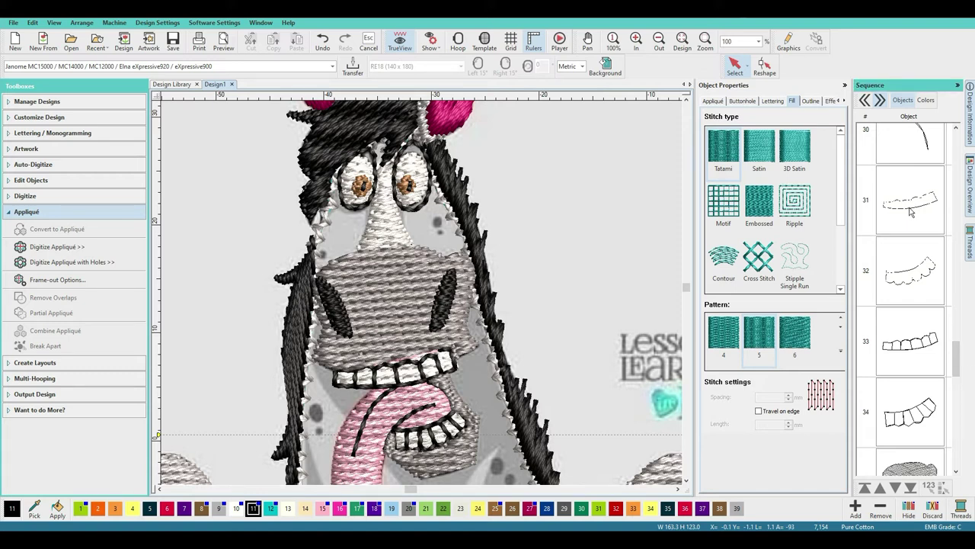
{"action": "left_click", "coordinate": [910, 211]}
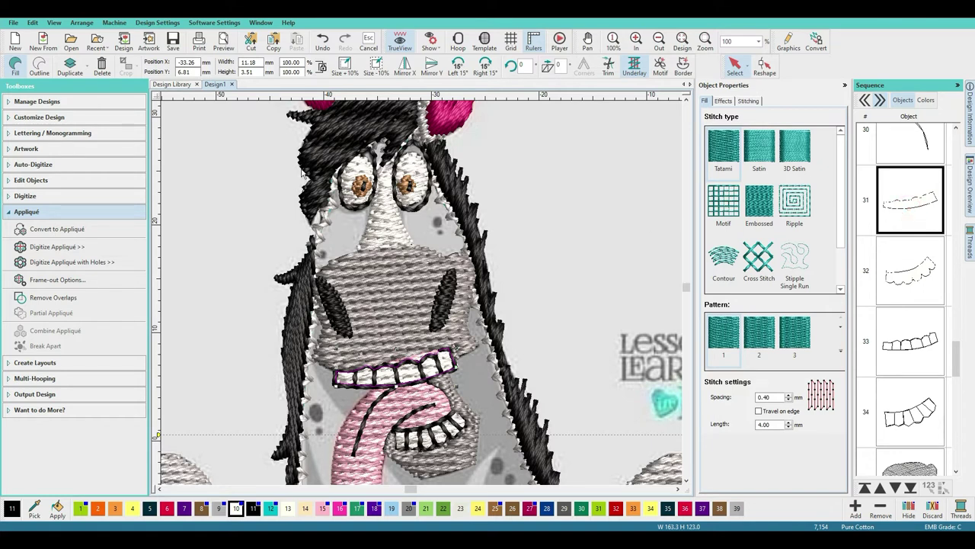
{"action": "left_click", "coordinate": [912, 286], "text": "ctrl"}
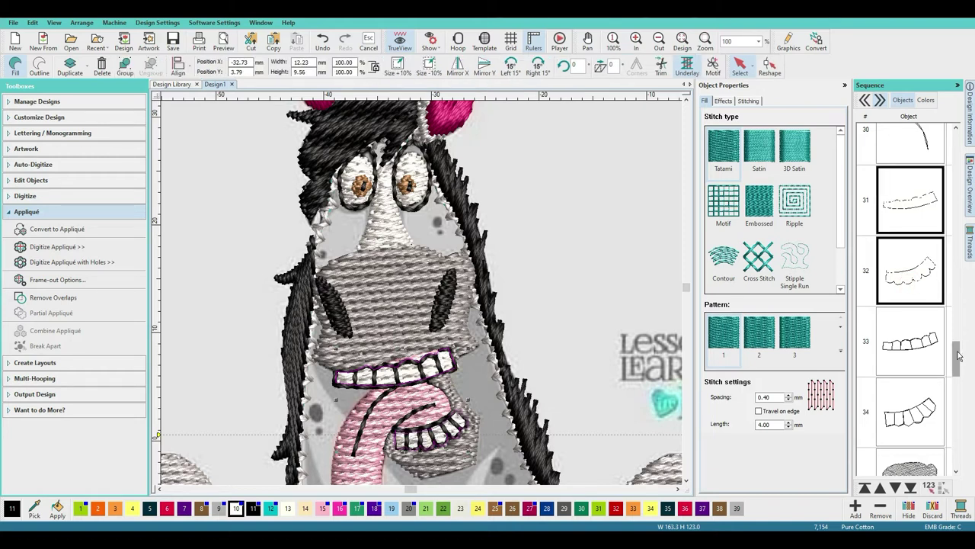
{"action": "left_click_drag", "start_coordinate": [959, 356], "coordinate": [962, 259]}
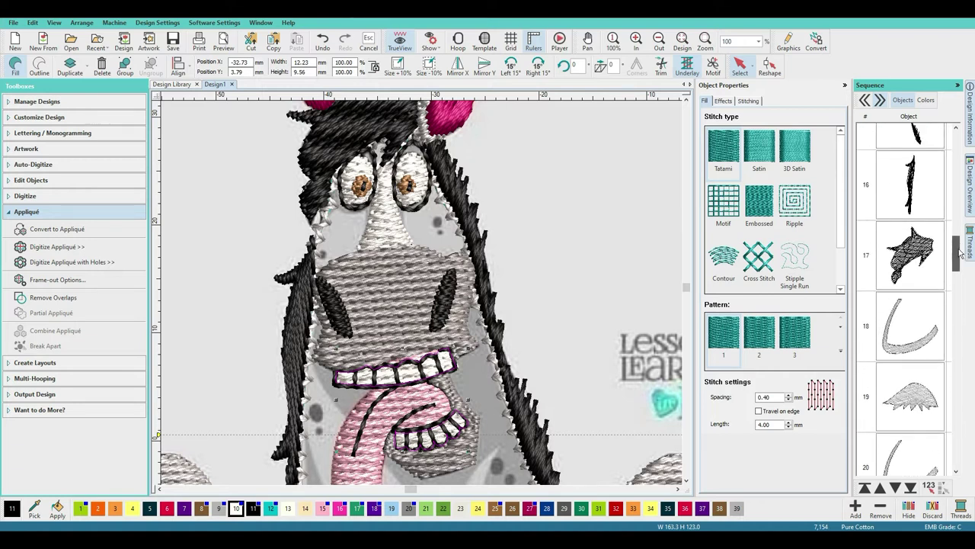
{"action": "left_click_drag", "start_coordinate": [952, 254], "coordinate": [897, 205]}
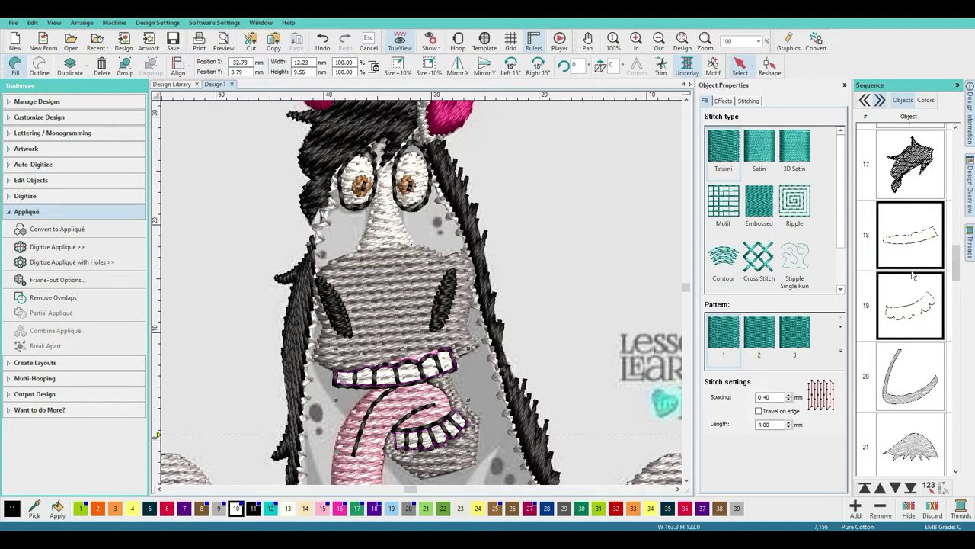
Step: Move both eye whites and the white nose blaze up the sequence to directly after the two teeth fills
{"action": "left_click_drag", "start_coordinate": [957, 261], "coordinate": [957, 413]}
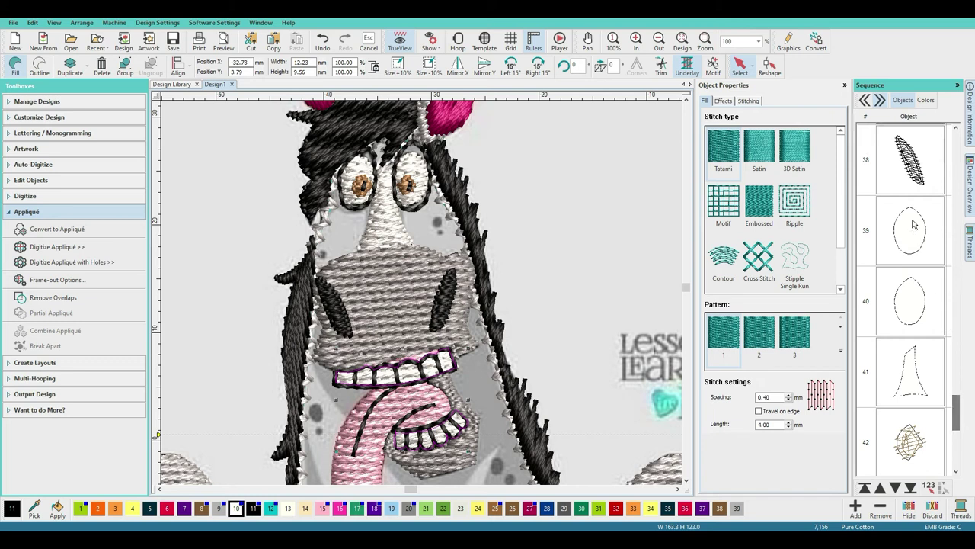
{"action": "left_click", "coordinate": [907, 232]}
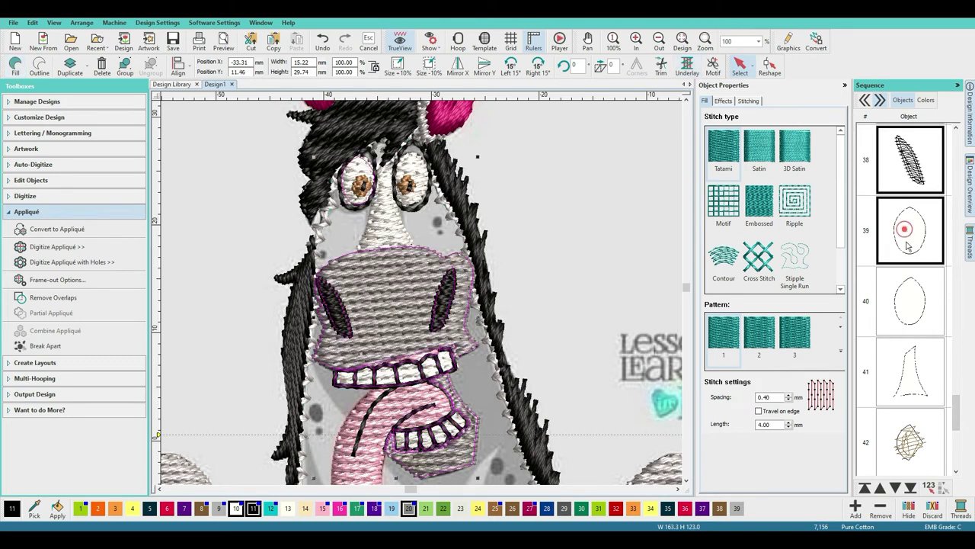
{"action": "left_click", "coordinate": [905, 256]}
{"action": "left_click", "coordinate": [900, 289], "text": "ctrl"}
{"action": "left_click", "coordinate": [896, 358], "text": "ctrl"}
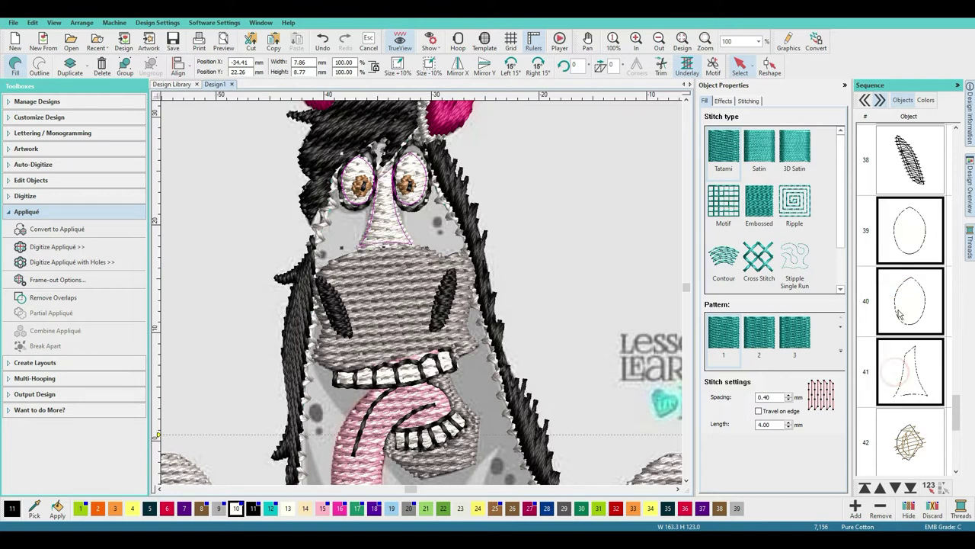
{"action": "left_click_drag", "start_coordinate": [912, 204], "coordinate": [913, 270]}
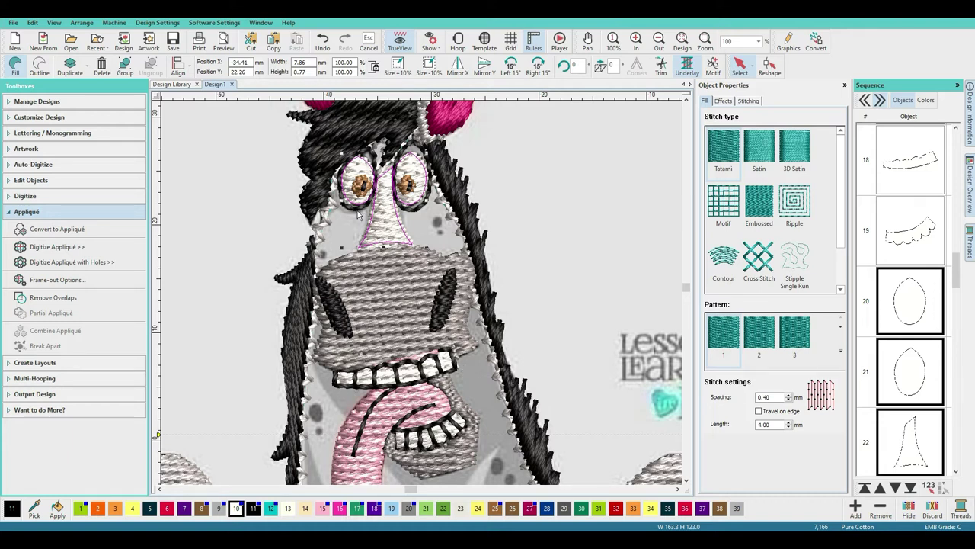
Step: Change the left-hand eye white to a Satin fill and reshape its stitch angle to a diagonal slope
{"action": "left_click", "coordinate": [908, 319]}
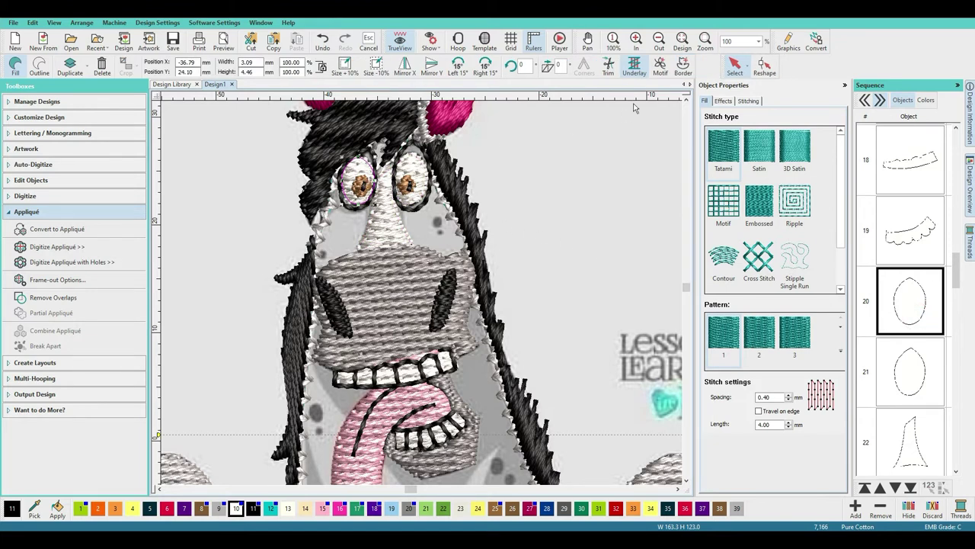
{"action": "left_click", "coordinate": [763, 68]}
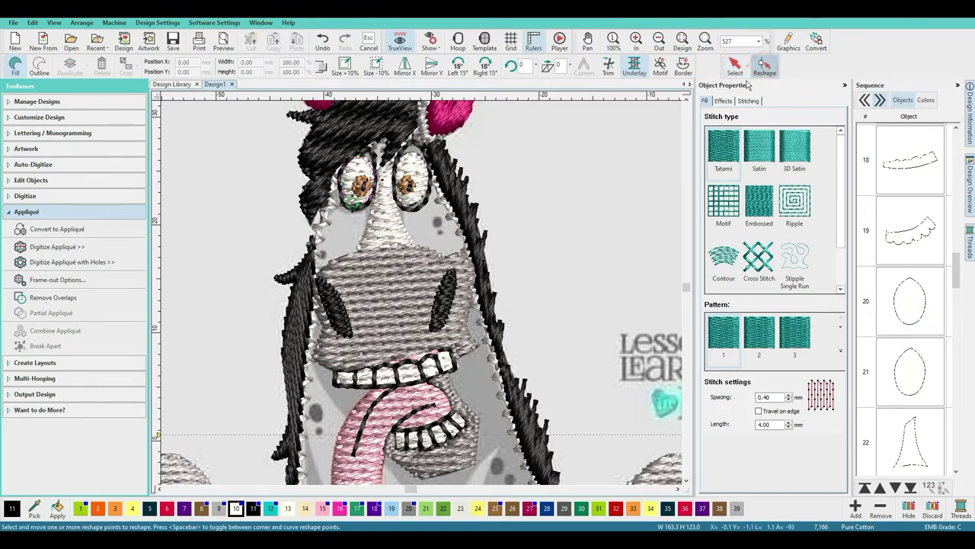
{"action": "left_click", "coordinate": [761, 161]}
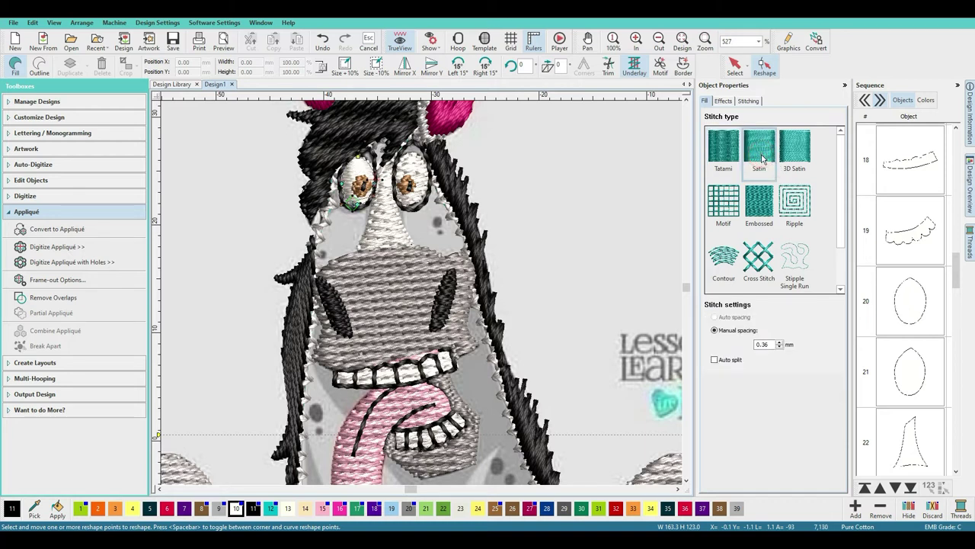
{"action": "scroll", "coordinate": [424, 297], "scroll_direction": "up", "scroll_amount": 2}
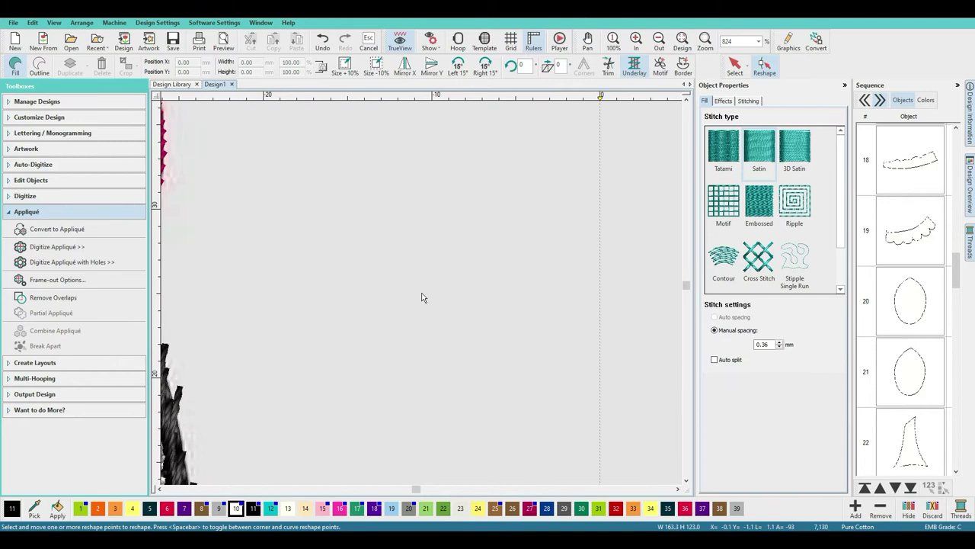
{"action": "left_click_drag", "start_coordinate": [417, 488], "coordinate": [408, 487]}
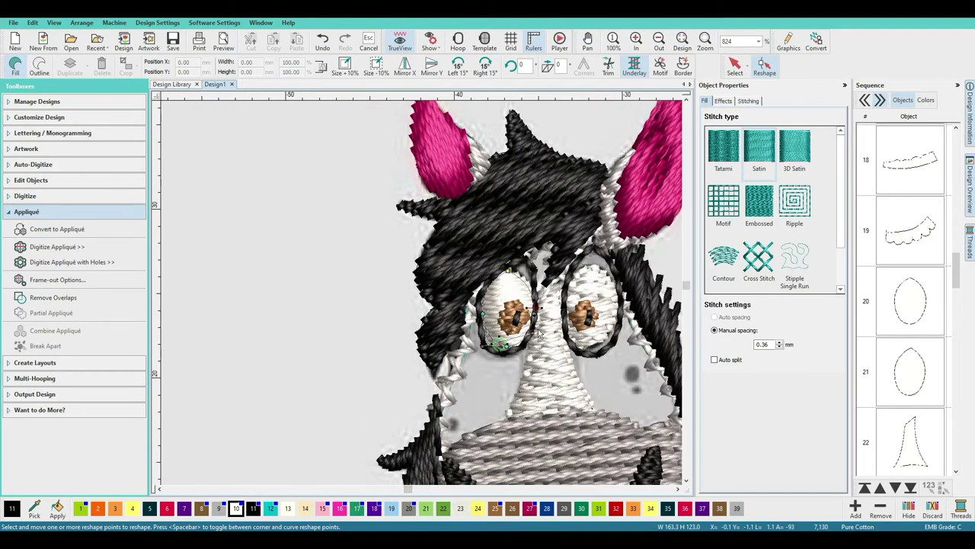
{"action": "left_click_drag", "start_coordinate": [540, 333], "coordinate": [511, 317]}
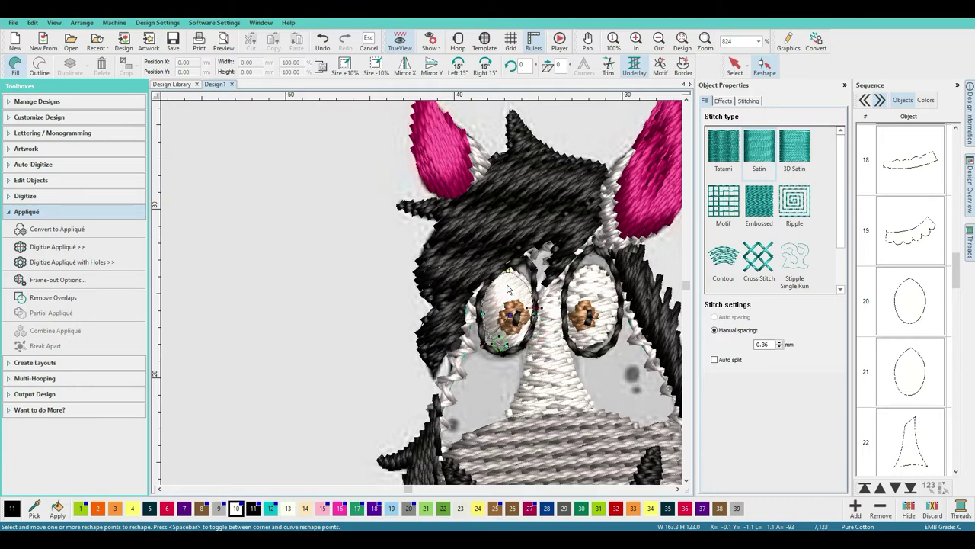
{"action": "left_click", "coordinate": [338, 278]}
Step: Copy the object properties of the left-hand eye white and apply them to the right-hand eye white
{"action": "left_click", "coordinate": [914, 304]}
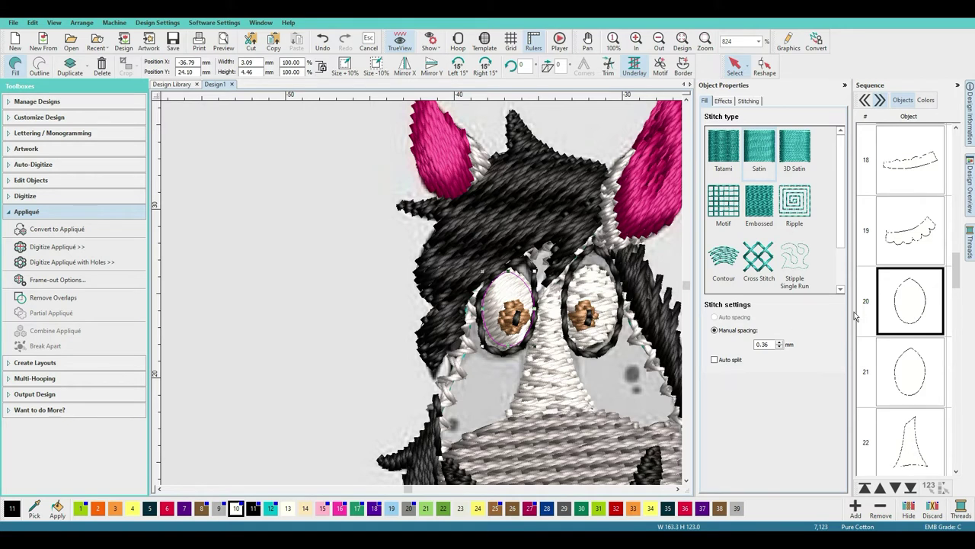
{"action": "right_click", "coordinate": [897, 304]}
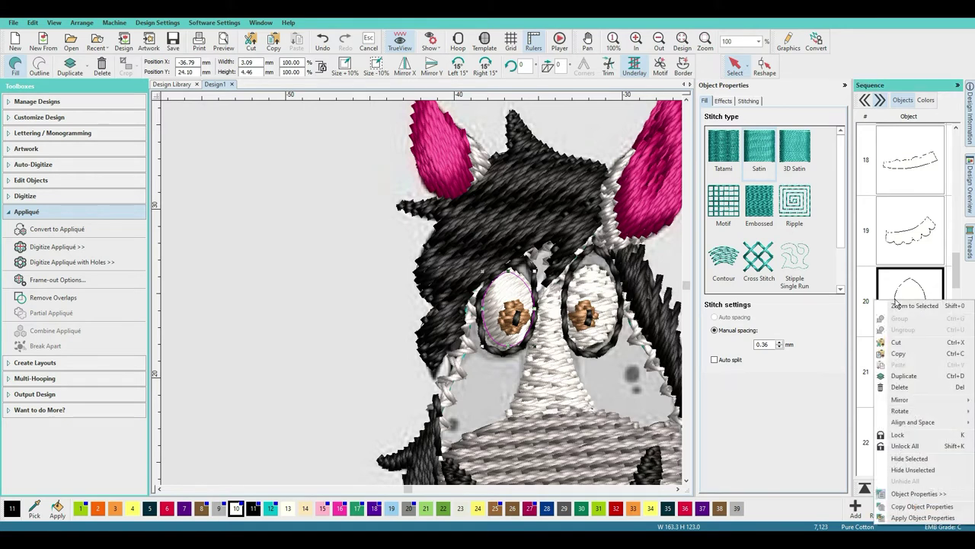
{"action": "left_click", "coordinate": [917, 509]}
{"action": "left_click", "coordinate": [906, 384]}
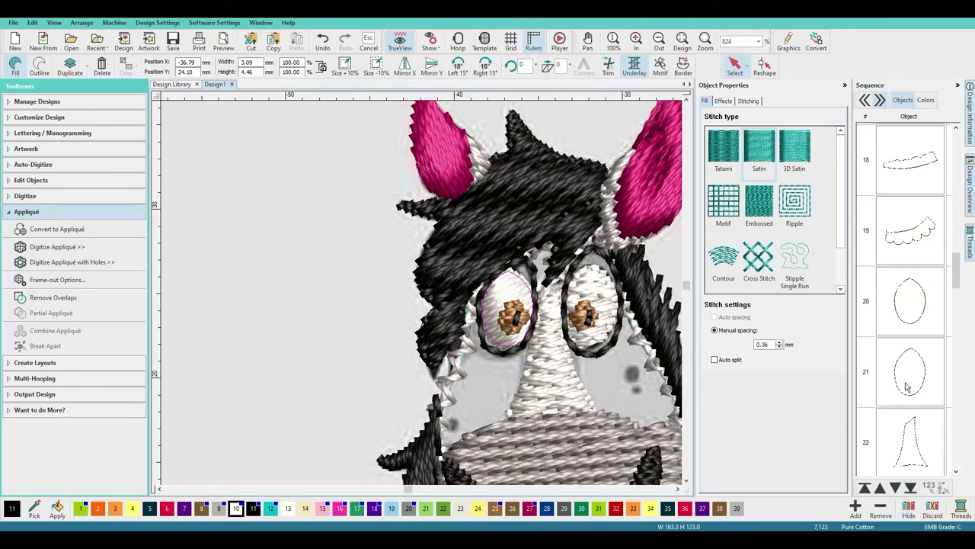
{"action": "right_click", "coordinate": [906, 383]}
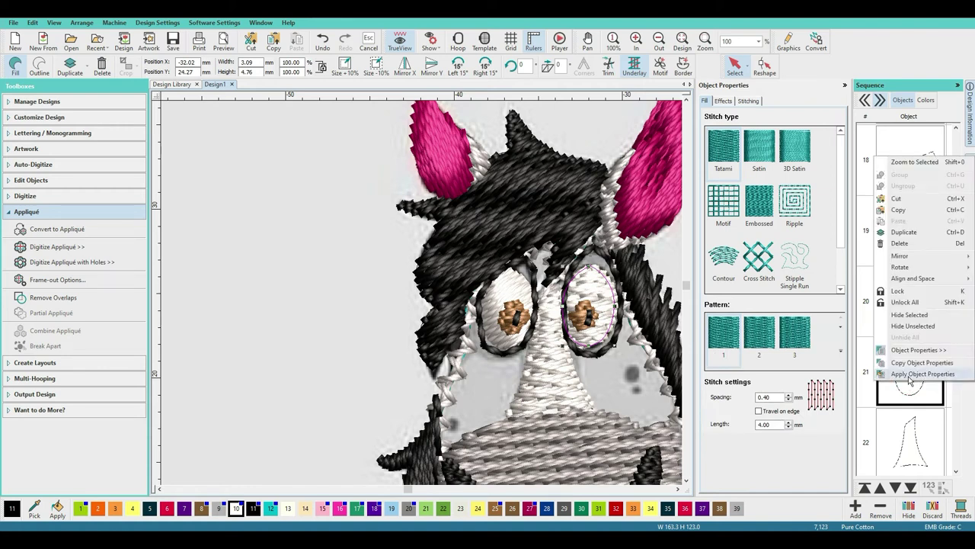
{"action": "left_click", "coordinate": [909, 380]}
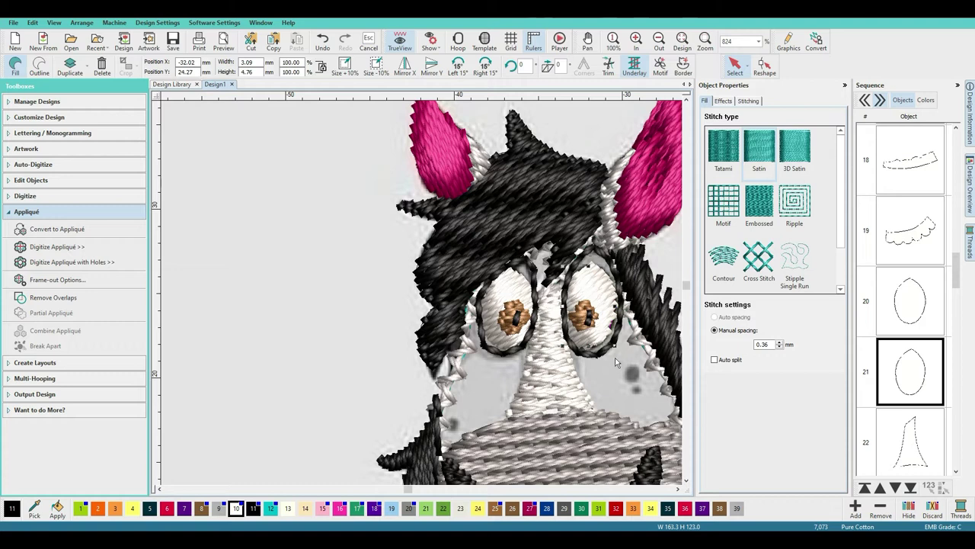
Step: Try pattern 39 on the white nose blaze's Tatami fill, then settle on pattern 38
{"action": "left_click", "coordinate": [585, 376]}
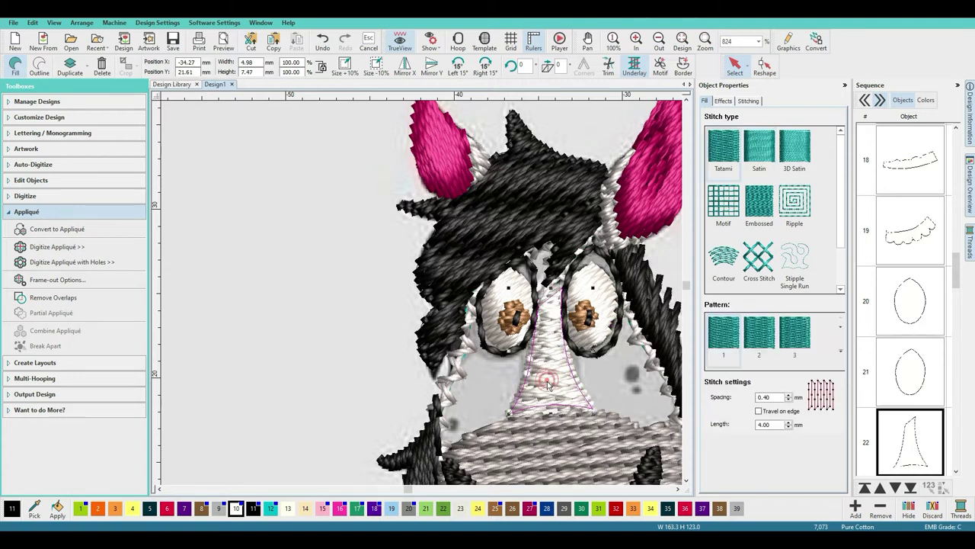
{"action": "left_click", "coordinate": [841, 351]}
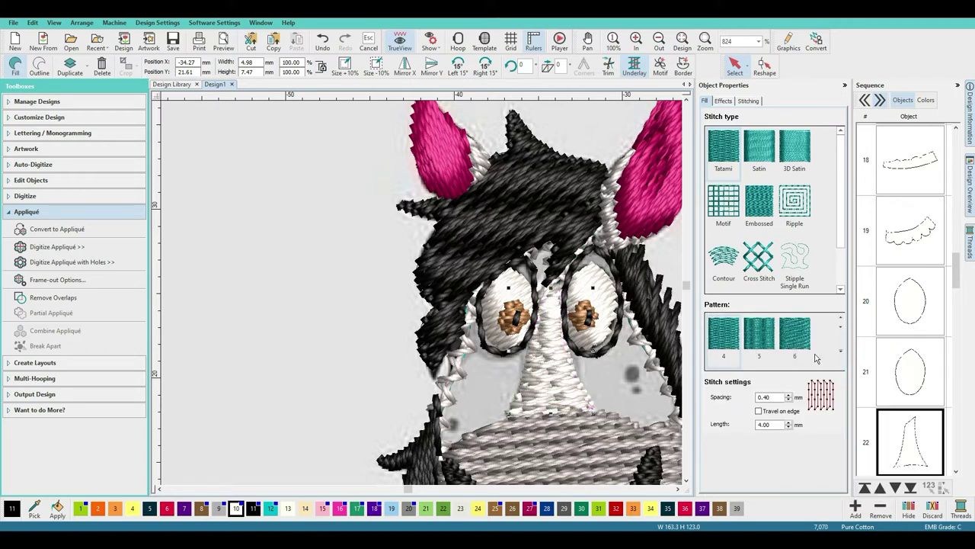
{"action": "scroll", "coordinate": [801, 353], "scroll_direction": "down", "scroll_amount": 1}
{"action": "left_click", "coordinate": [841, 351]}
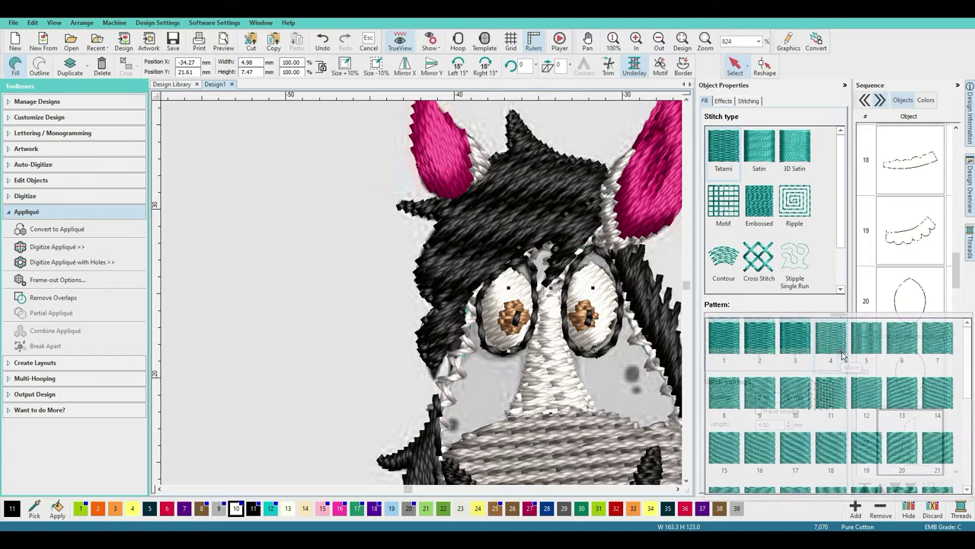
{"action": "scroll", "coordinate": [812, 370], "scroll_direction": "down", "scroll_amount": 2}
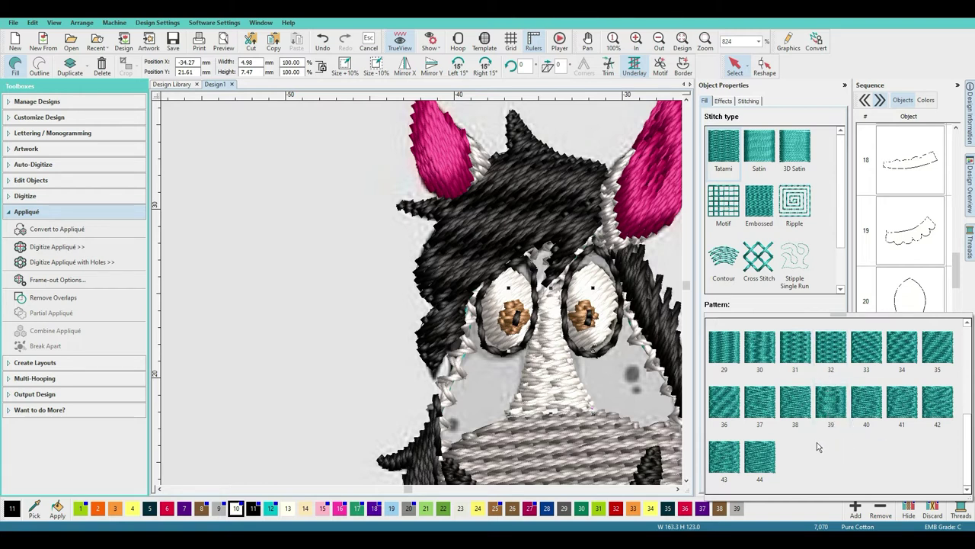
{"action": "left_click", "coordinate": [830, 404]}
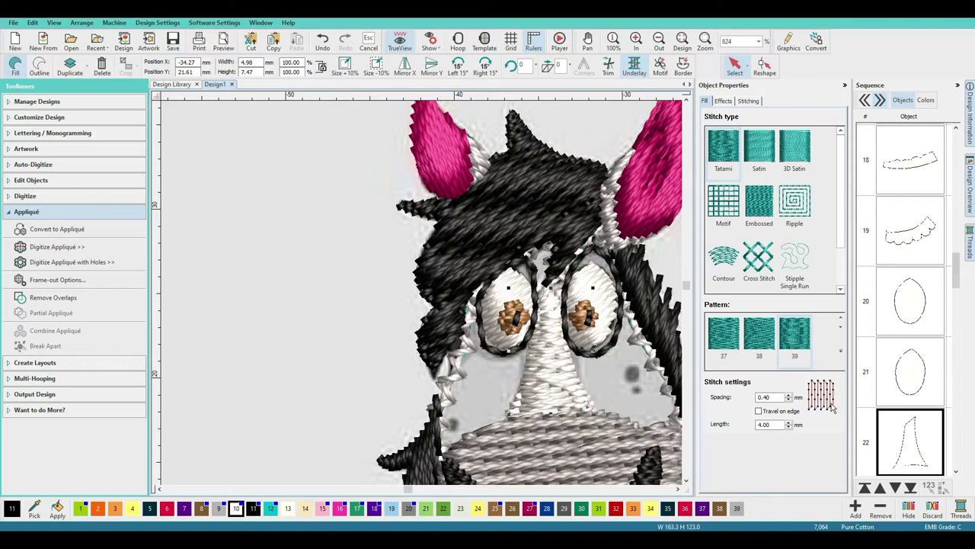
{"action": "left_click", "coordinate": [842, 352]}
{"action": "scroll", "coordinate": [832, 445], "scroll_direction": "down", "scroll_amount": 3}
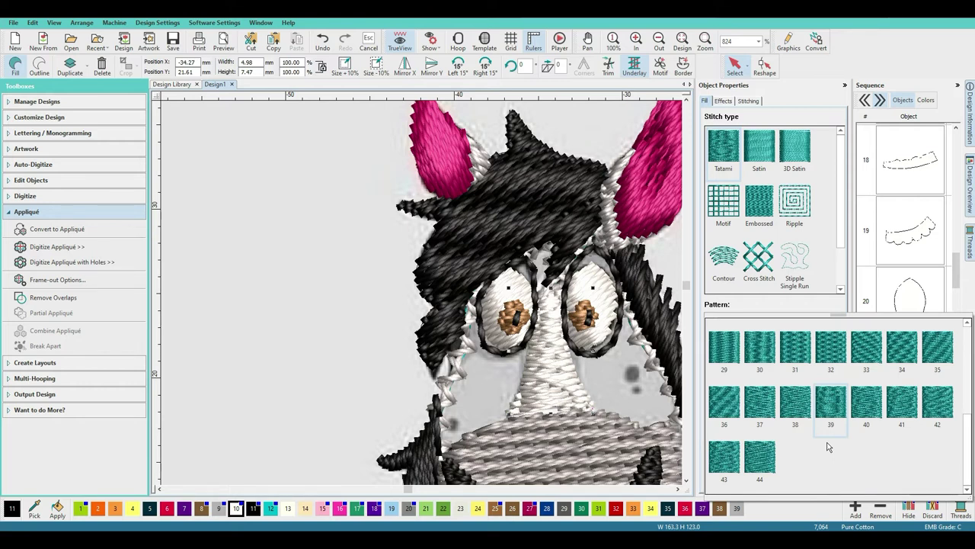
{"action": "left_click", "coordinate": [797, 410]}
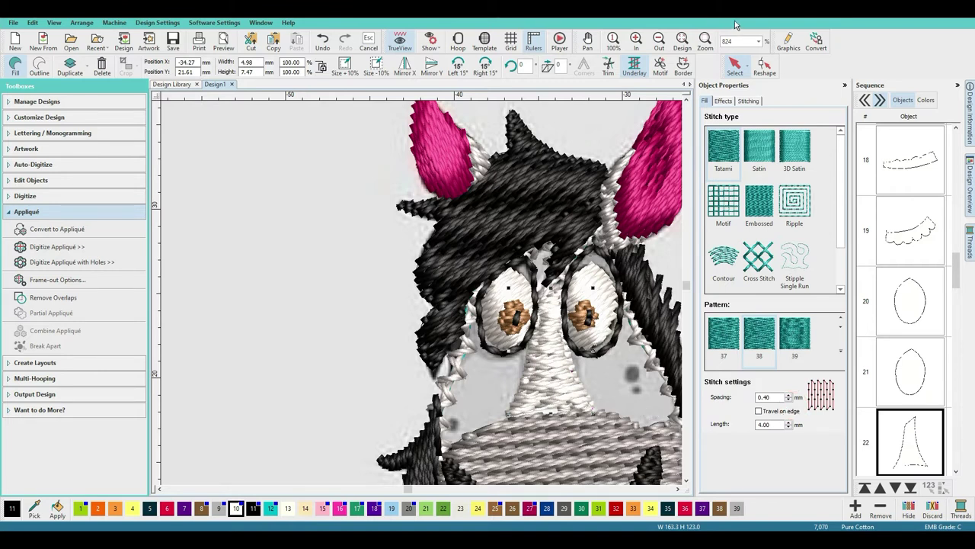
Step: Reshape the white nose blaze's stitch angle so its stitches run nearly vertically
{"action": "scroll", "coordinate": [421, 292], "scroll_direction": "down", "scroll_amount": 2}
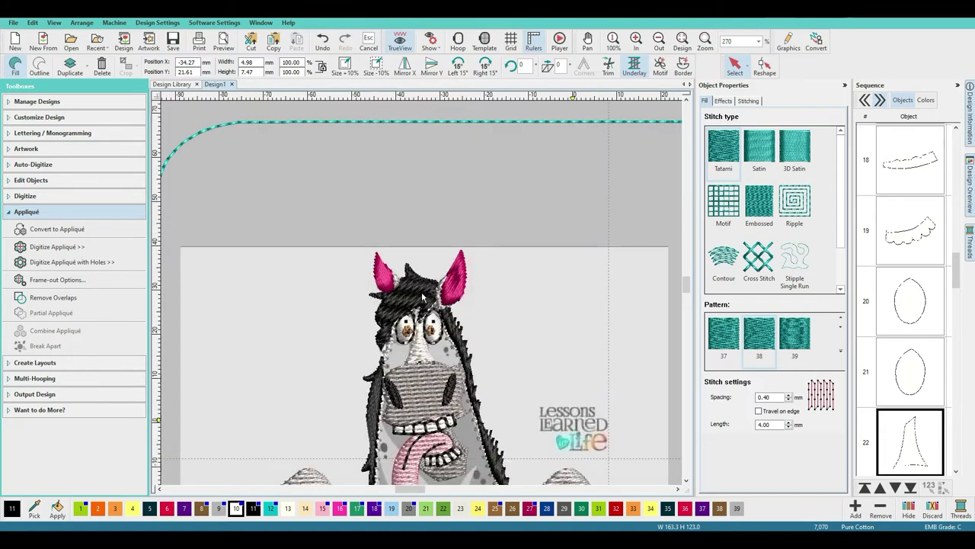
{"action": "scroll", "coordinate": [422, 292], "scroll_direction": "down", "scroll_amount": 2}
{"action": "scroll", "coordinate": [423, 295], "scroll_direction": "up", "scroll_amount": 1}
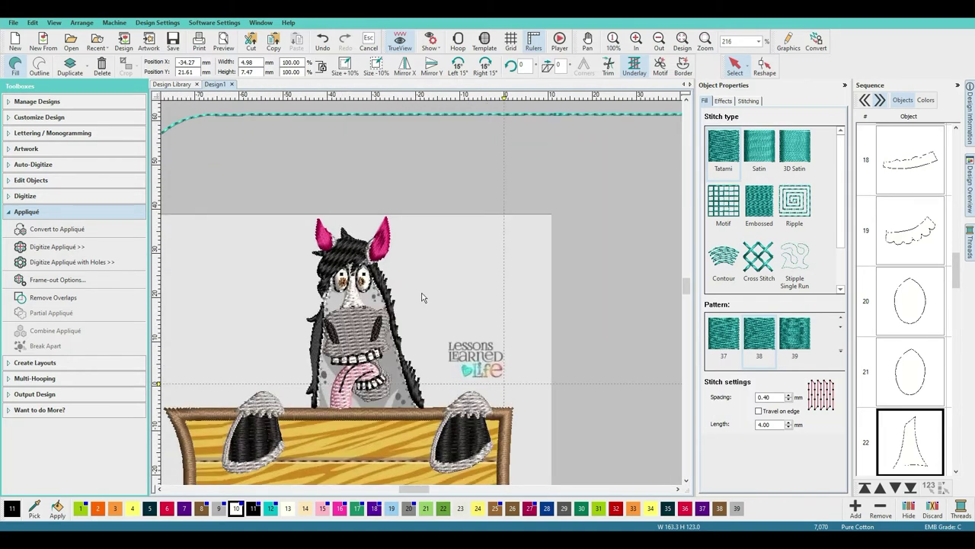
{"action": "scroll", "coordinate": [422, 297], "scroll_direction": "up", "scroll_amount": 1}
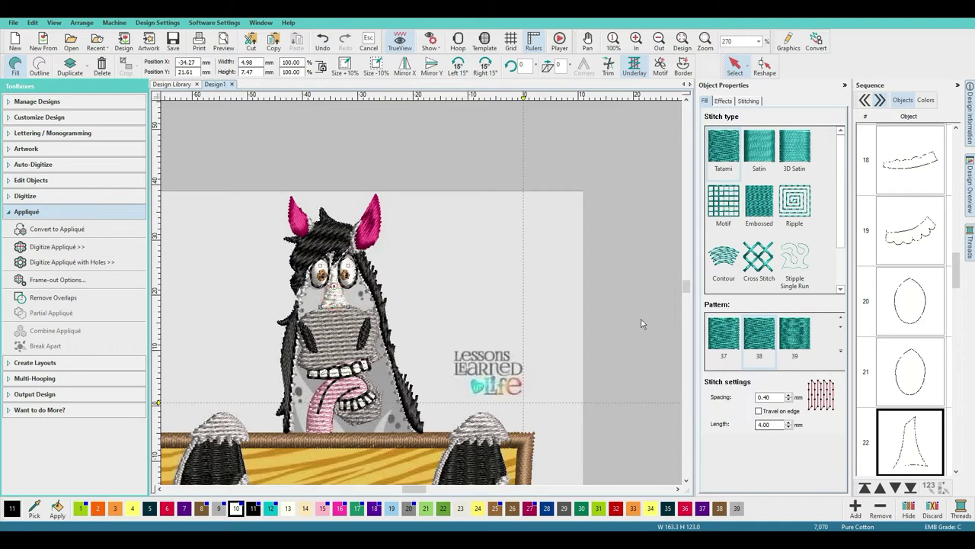
{"action": "left_click", "coordinate": [764, 67]}
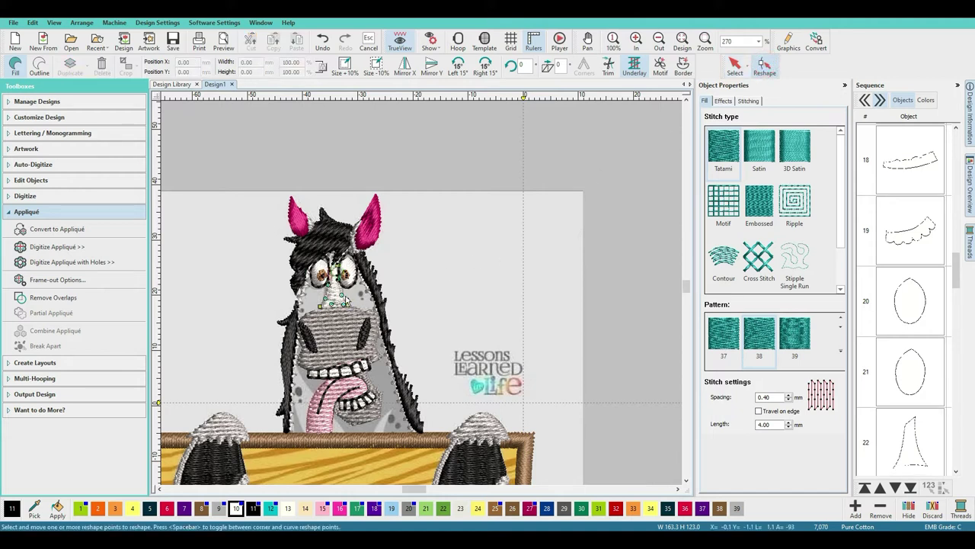
{"action": "left_click_drag", "start_coordinate": [352, 301], "coordinate": [324, 249]}
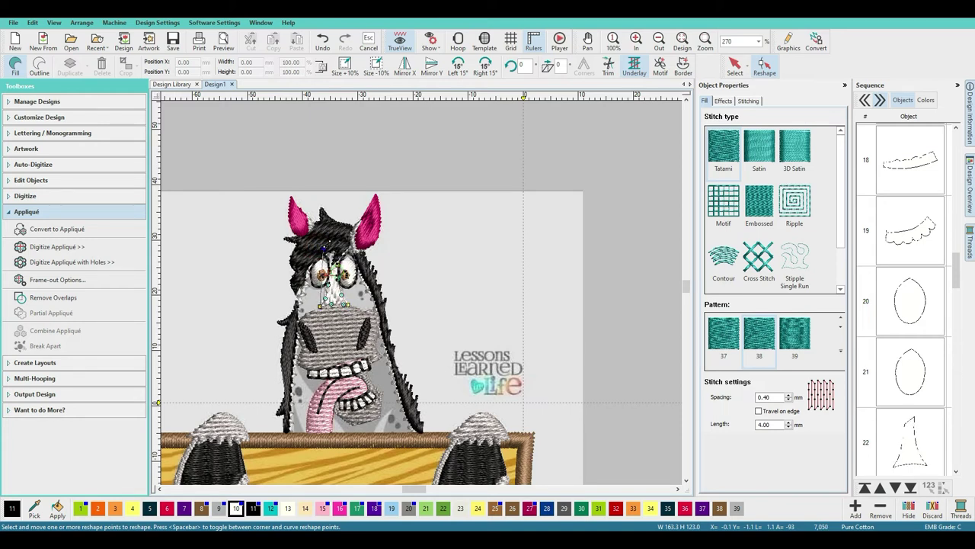
{"action": "left_click", "coordinate": [322, 246]}
{"action": "key", "text": "ctrl+z"}
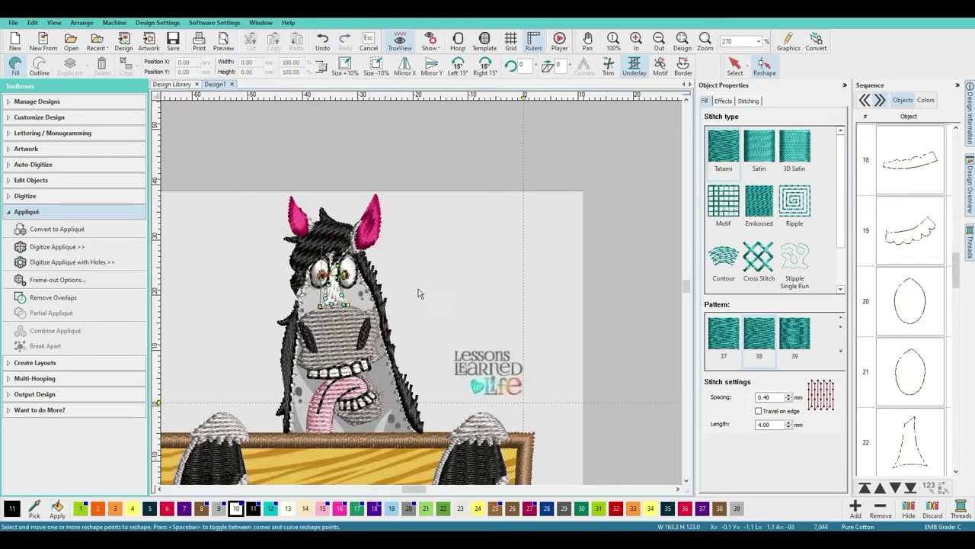
{"action": "left_click", "coordinate": [734, 66]}
{"action": "left_click", "coordinate": [535, 257]}
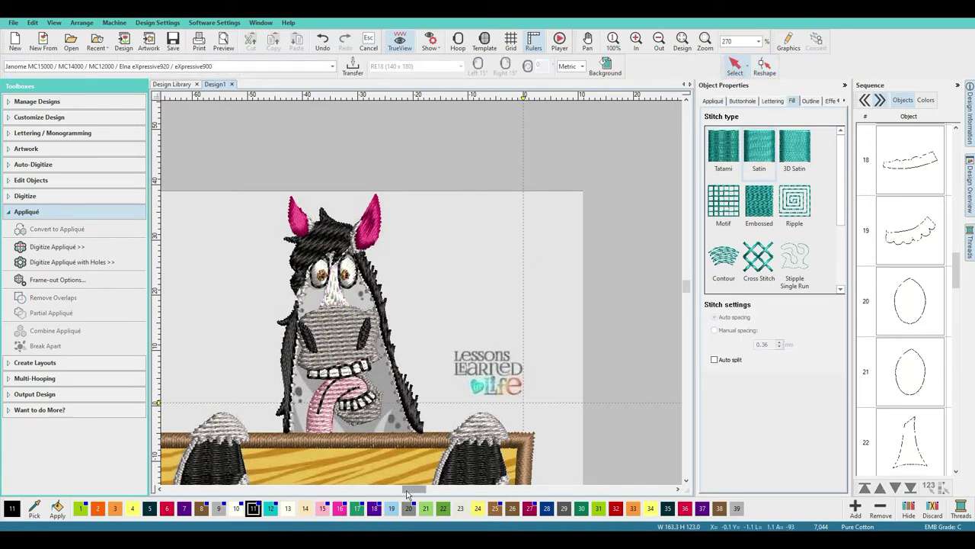
Step: Reshape the stitch angle of the fur tuft above the right-hand hoof so its stitches run vertically
{"action": "scroll", "coordinate": [414, 491], "scroll_direction": "right", "scroll_amount": 2}
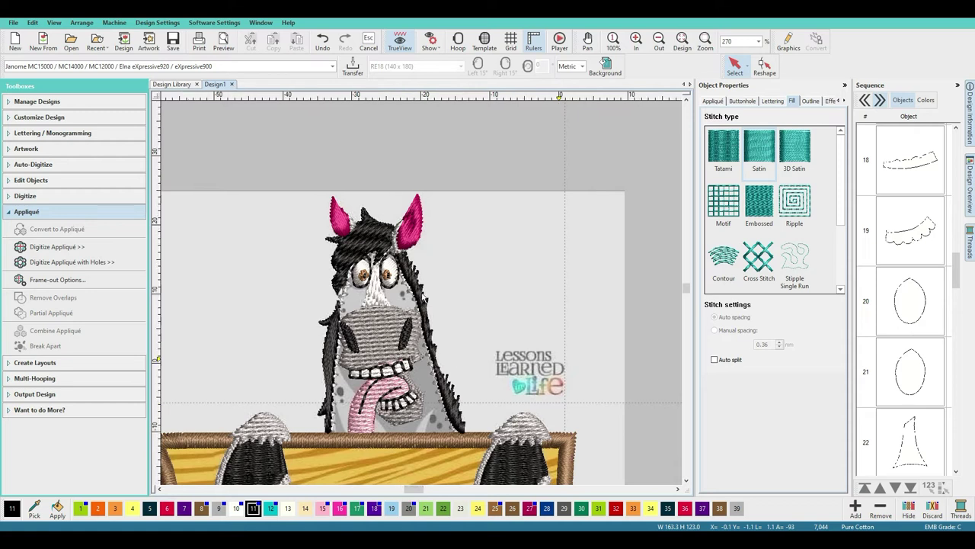
{"action": "scroll", "coordinate": [424, 297], "scroll_direction": "up", "scroll_amount": 2}
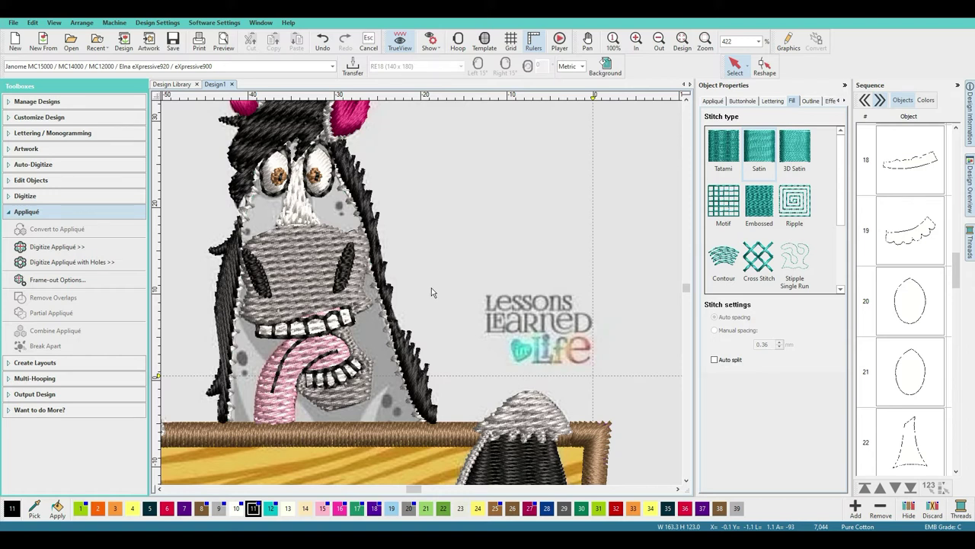
{"action": "scroll", "coordinate": [431, 290], "scroll_direction": "down", "scroll_amount": 2}
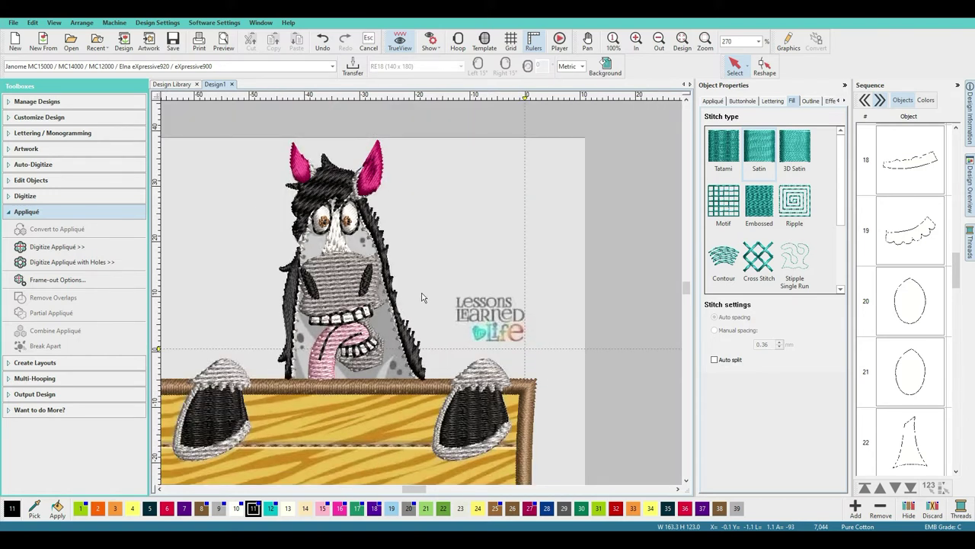
{"action": "left_click", "coordinate": [480, 375]}
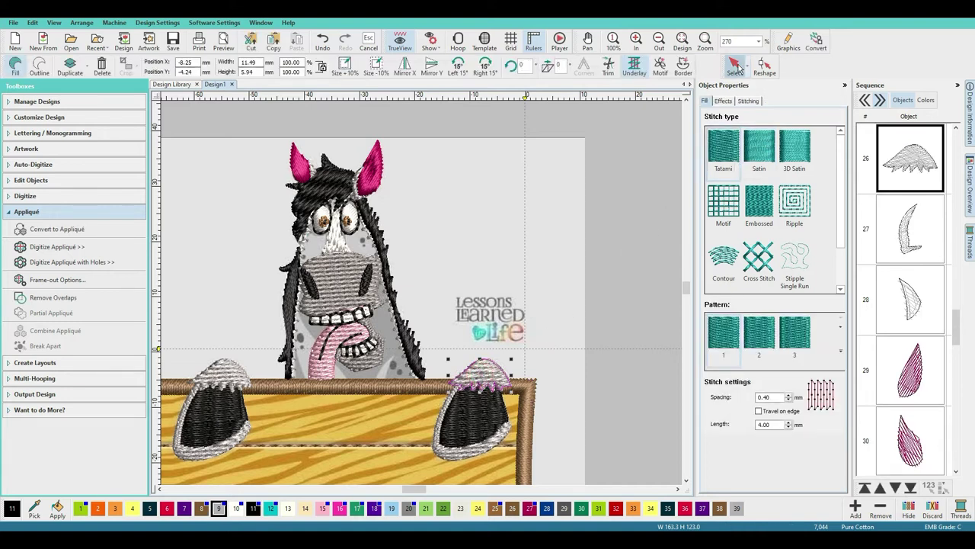
{"action": "left_click", "coordinate": [765, 64]}
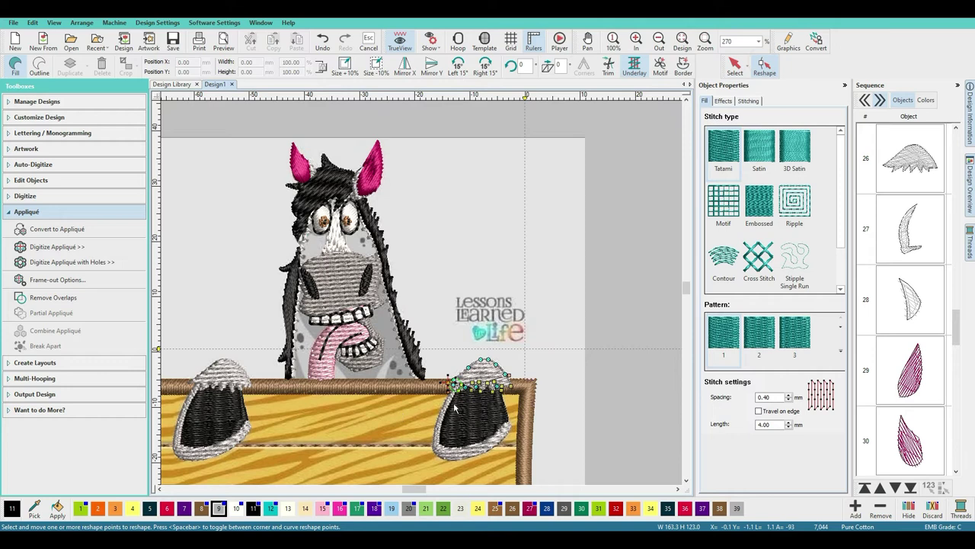
{"action": "scroll", "coordinate": [423, 297], "scroll_direction": "up", "scroll_amount": 2}
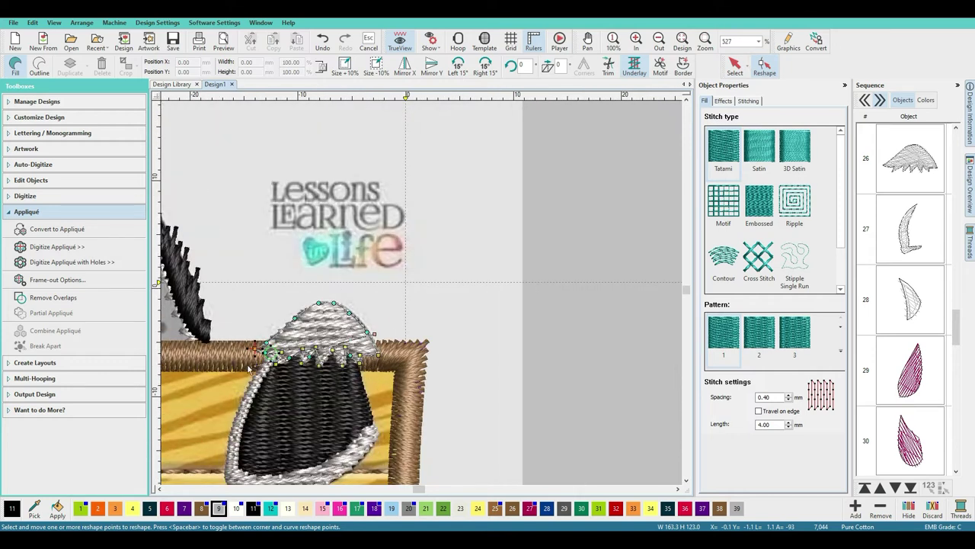
{"action": "left_click_drag", "start_coordinate": [249, 369], "coordinate": [374, 224]}
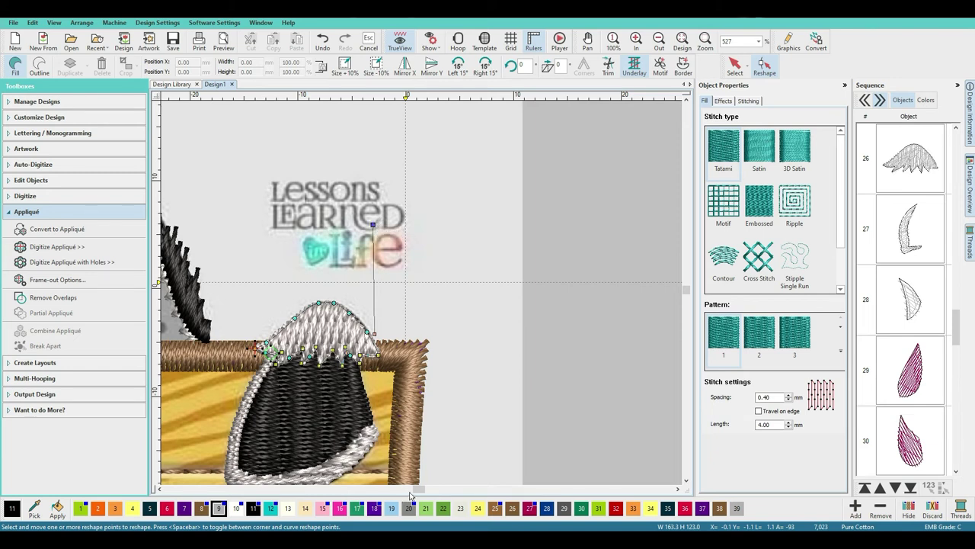
Step: Copy the object properties of the right-hand hoof's fur tuft and apply them to the left-hand hoof's tuft
{"action": "left_click_drag", "start_coordinate": [416, 488], "coordinate": [406, 490]}
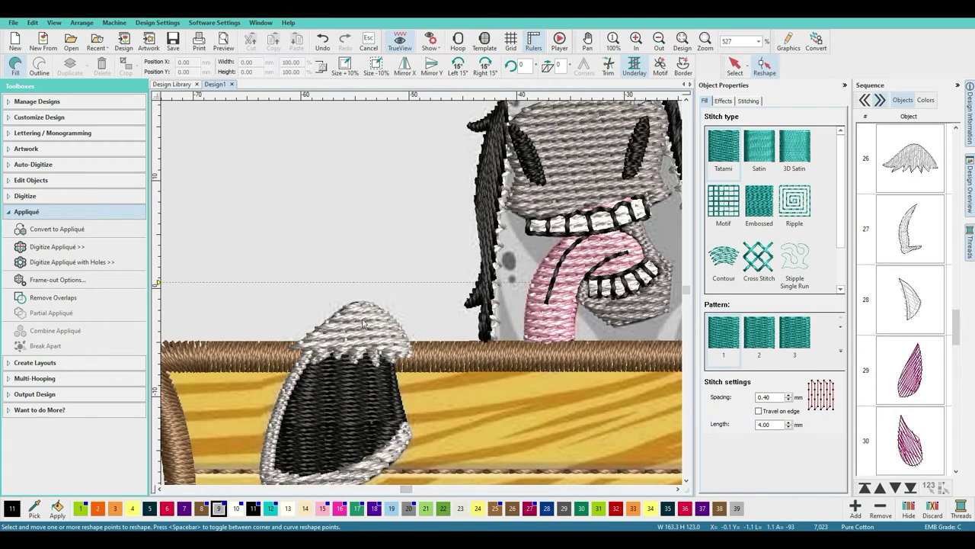
{"action": "left_click_drag", "start_coordinate": [408, 488], "coordinate": [417, 490]}
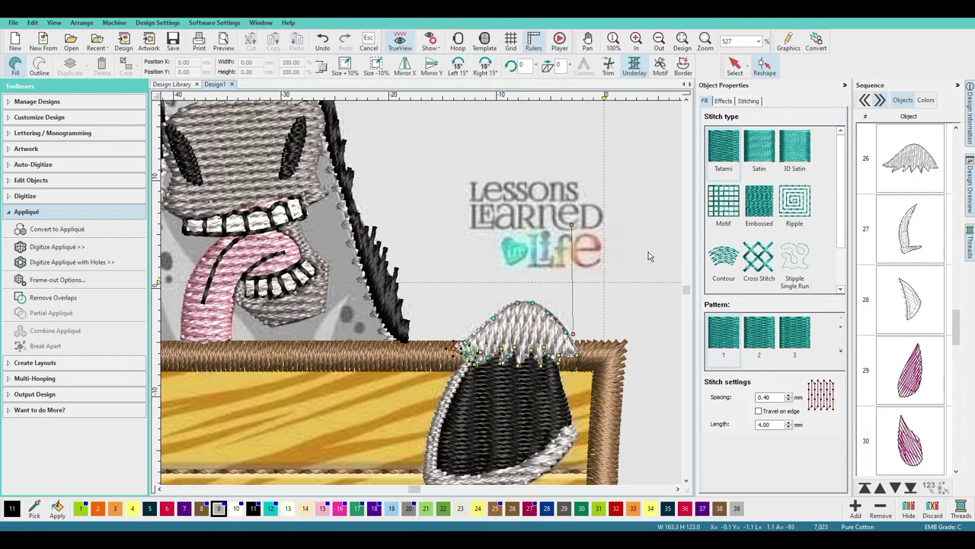
{"action": "left_click", "coordinate": [733, 59]}
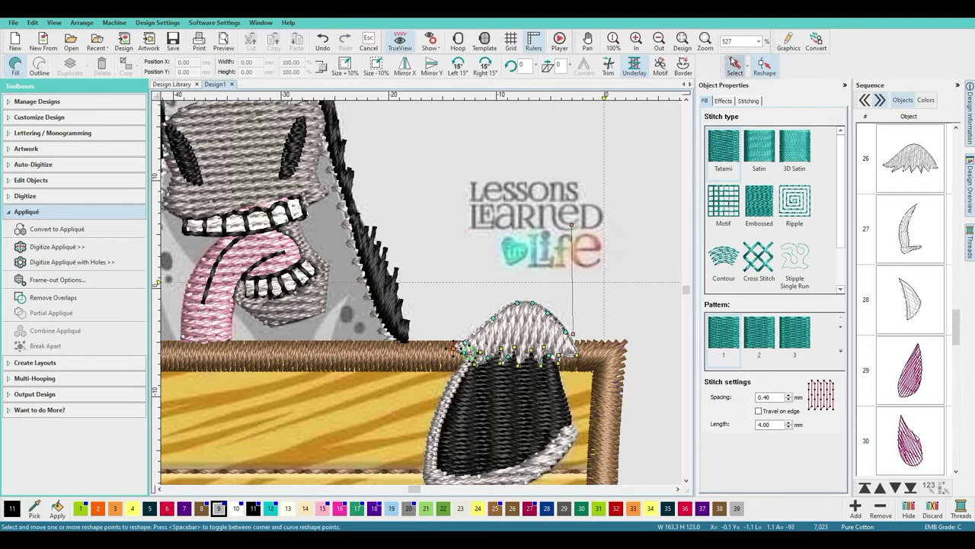
{"action": "right_click", "coordinate": [526, 333]}
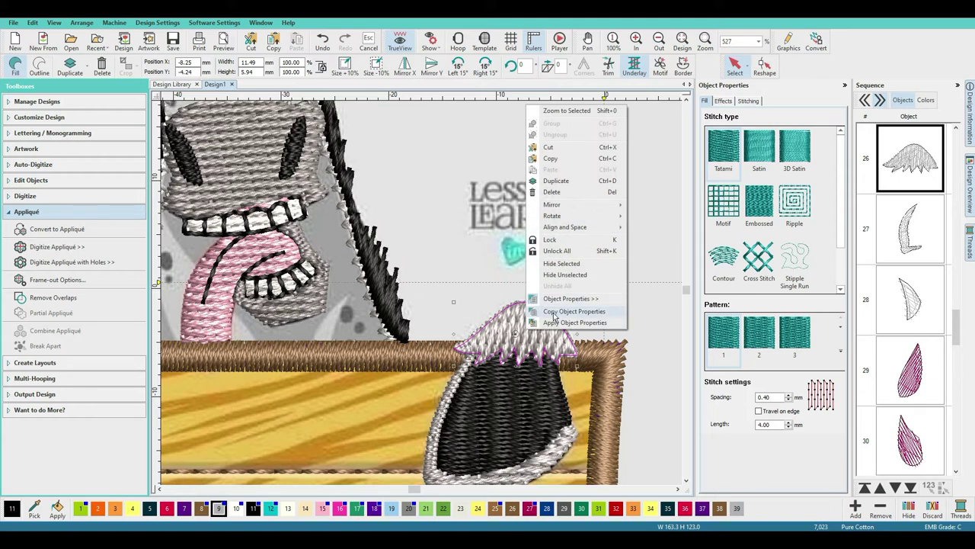
{"action": "left_click", "coordinate": [555, 317]}
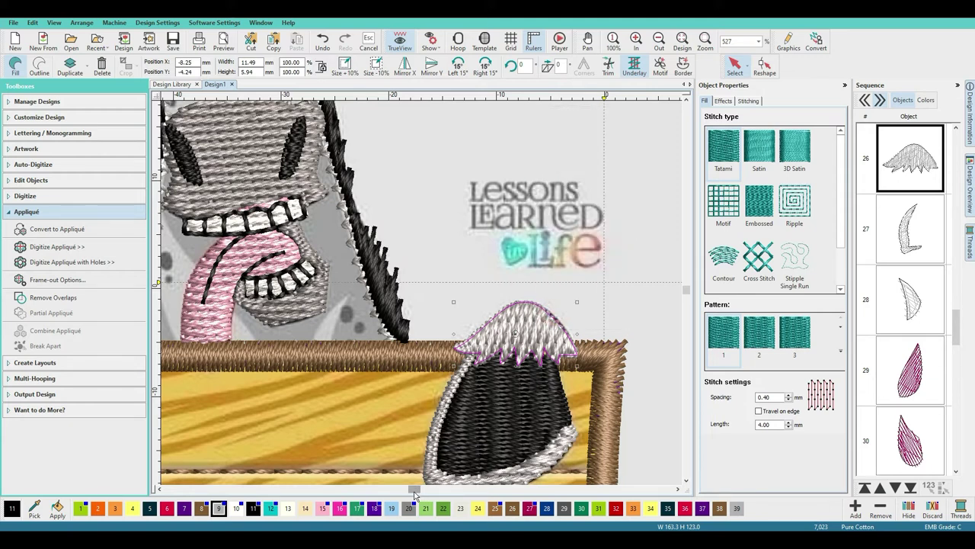
{"action": "left_click_drag", "start_coordinate": [414, 490], "coordinate": [408, 489]}
{"action": "left_click", "coordinate": [276, 320]}
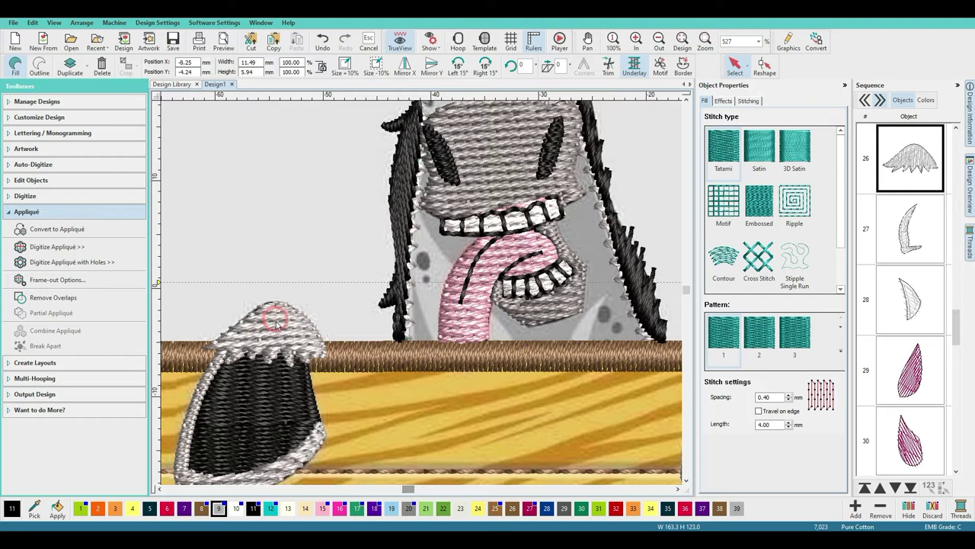
{"action": "right_click", "coordinate": [274, 326]}
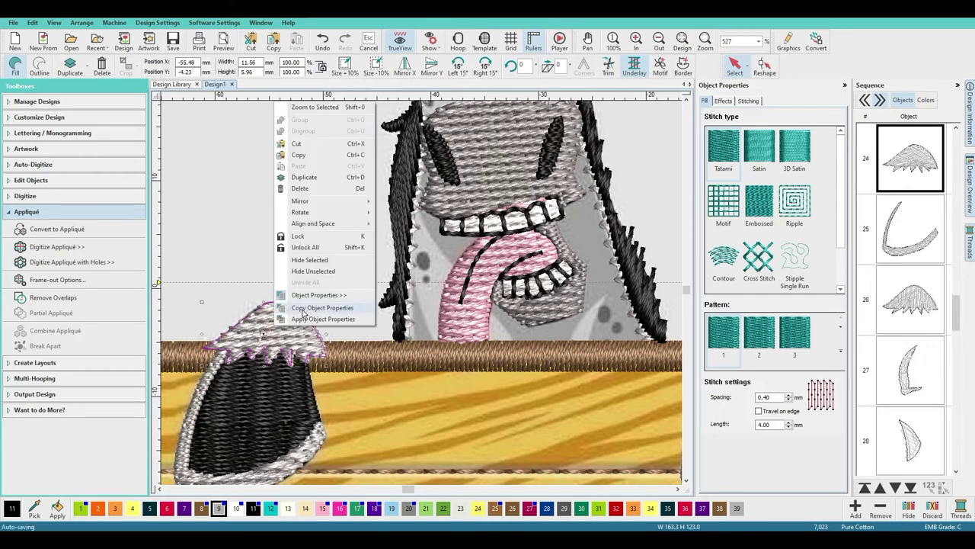
{"action": "left_click", "coordinate": [305, 309]}
{"action": "left_click", "coordinate": [310, 271]}
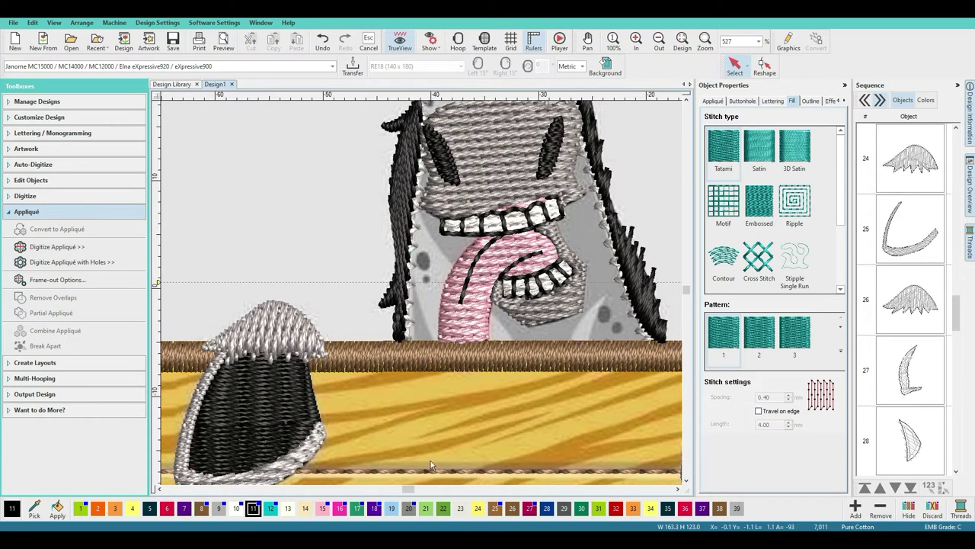
{"action": "left_click_drag", "start_coordinate": [410, 488], "coordinate": [407, 488]}
{"action": "scroll", "coordinate": [424, 289], "scroll_direction": "down", "scroll_amount": 1}
{"action": "scroll", "coordinate": [424, 289], "scroll_direction": "down", "scroll_amount": 1}
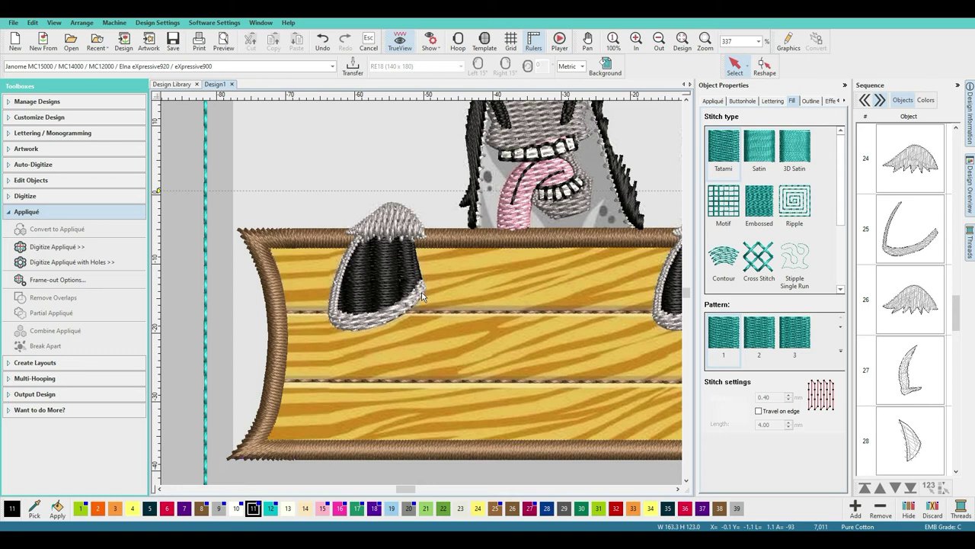
Step: Change the white rims of both hooves from Tatami to Satin stitch
{"action": "scroll", "coordinate": [423, 293], "scroll_direction": "down", "scroll_amount": 1}
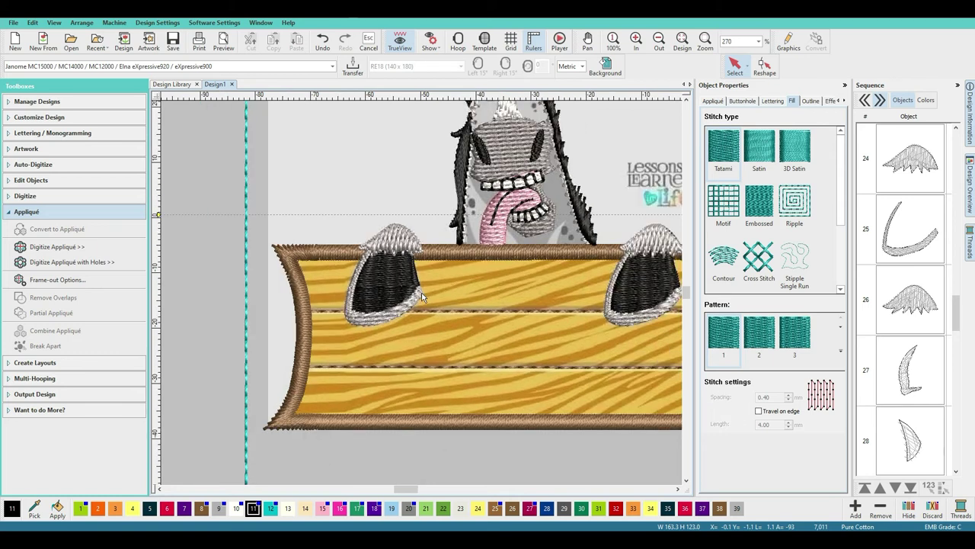
{"action": "left_click", "coordinate": [393, 241]}
{"action": "left_click", "coordinate": [398, 185]}
{"action": "left_click", "coordinate": [352, 290]}
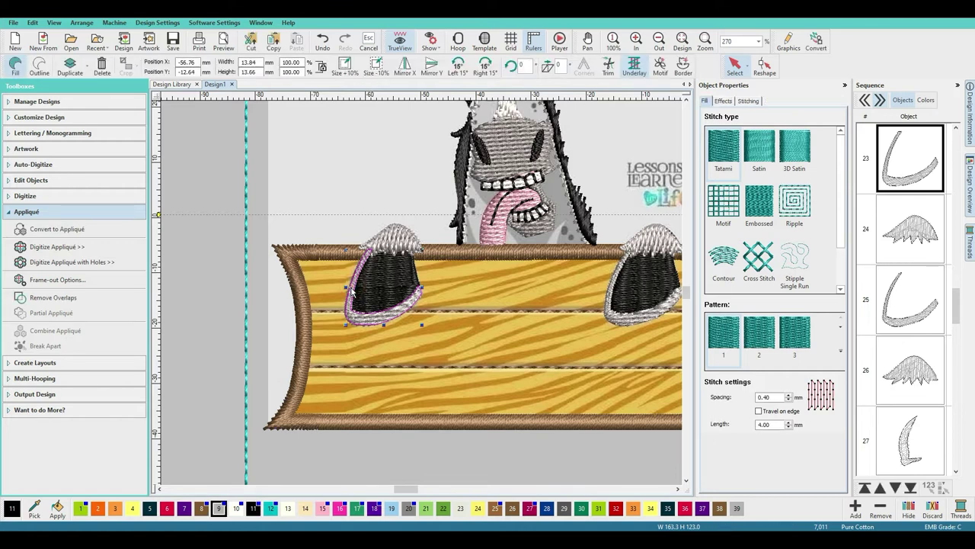
{"action": "left_click", "coordinate": [762, 150]}
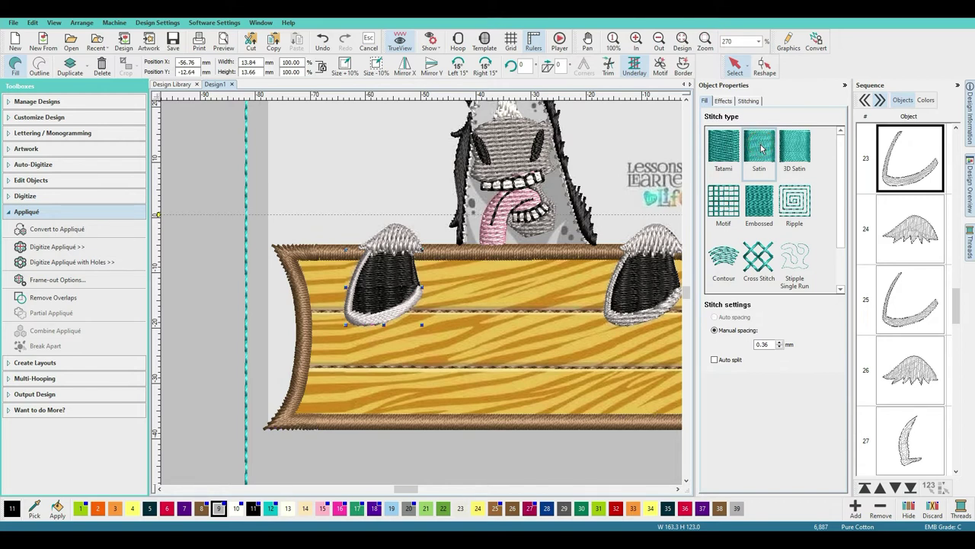
{"action": "left_click", "coordinate": [626, 323]}
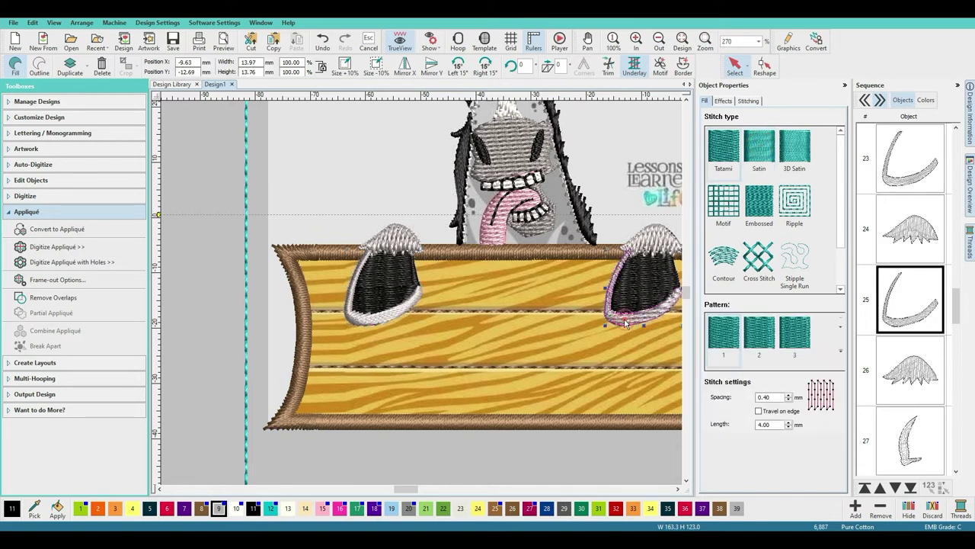
{"action": "left_click", "coordinate": [535, 285]}
Step: Examine the right-hand hoof's satin rim up close, the whole design, and the two small light grey ear pieces
{"action": "scroll", "coordinate": [424, 297], "scroll_direction": "up", "scroll_amount": 2}
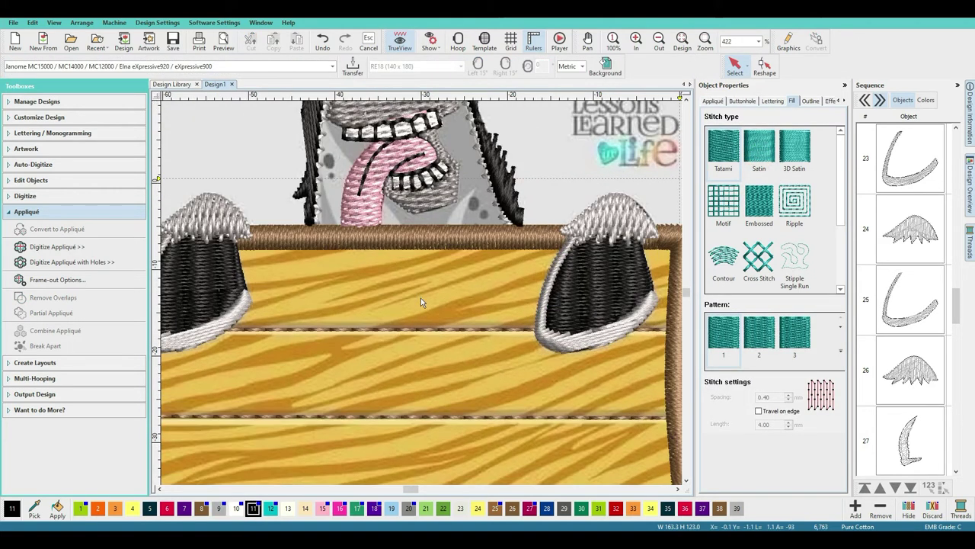
{"action": "scroll", "coordinate": [419, 300], "scroll_direction": "up", "scroll_amount": 2}
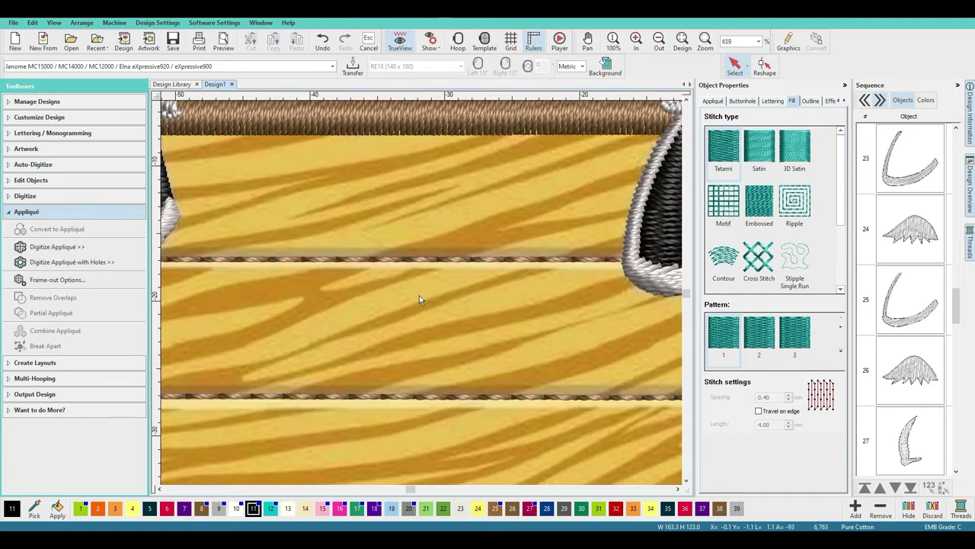
{"action": "mouse_move", "coordinate": [412, 489]}
{"action": "left_mouse_down"}
{"action": "mouse_move", "coordinate": [424, 492]}
{"action": "mouse_move", "coordinate": [413, 490]}
{"action": "left_mouse_up"}
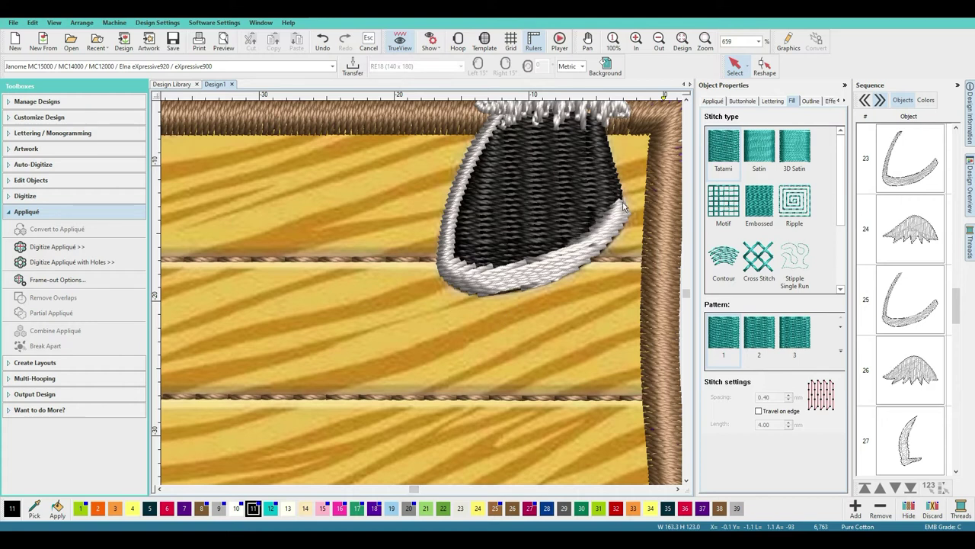
{"action": "scroll", "coordinate": [424, 298], "scroll_direction": "down", "scroll_amount": 4}
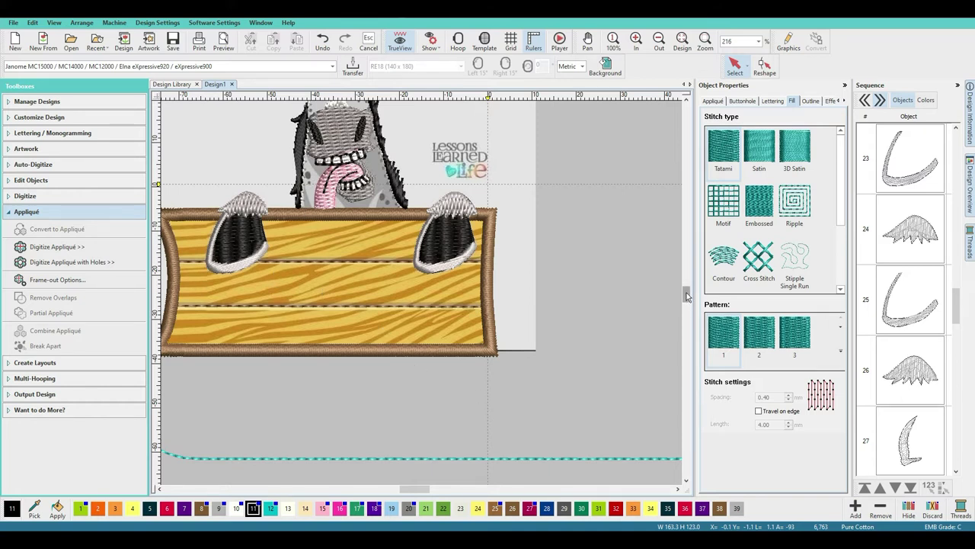
{"action": "left_click_drag", "start_coordinate": [687, 296], "coordinate": [688, 292]}
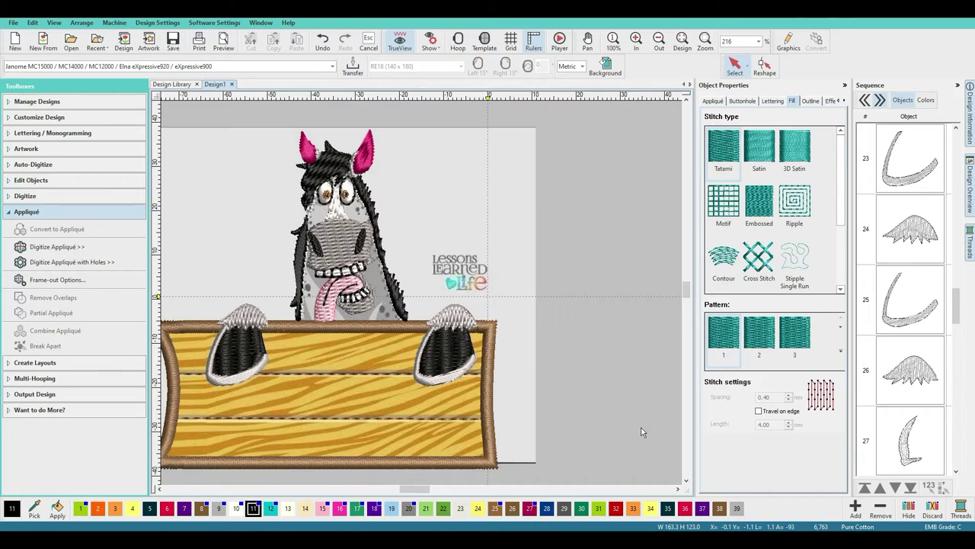
{"action": "mouse_move", "coordinate": [959, 298]}
{"action": "left_mouse_down"}
{"action": "mouse_move", "coordinate": [953, 325]}
{"action": "mouse_move", "coordinate": [958, 305]}
{"action": "left_mouse_up"}
{"action": "left_click", "coordinate": [906, 366]}
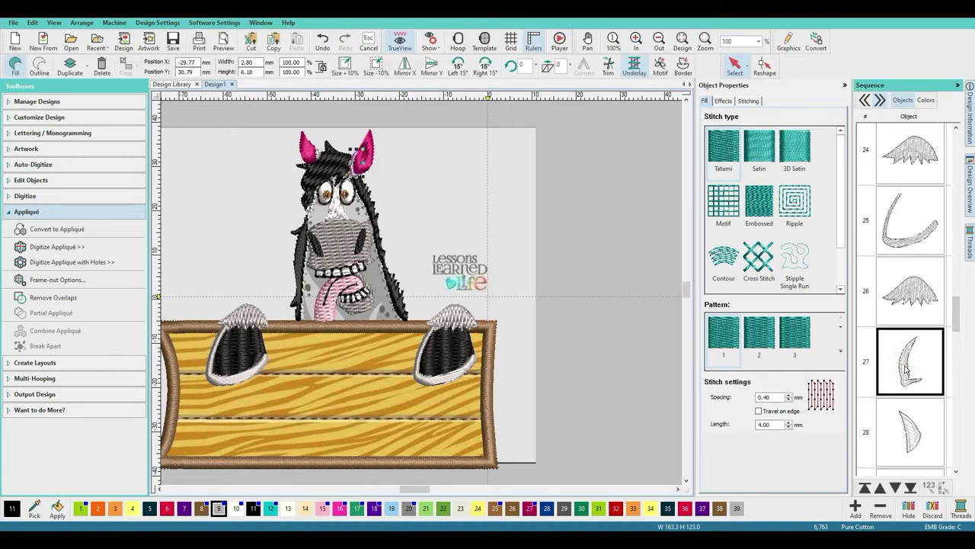
{"action": "left_click", "coordinate": [907, 432]}
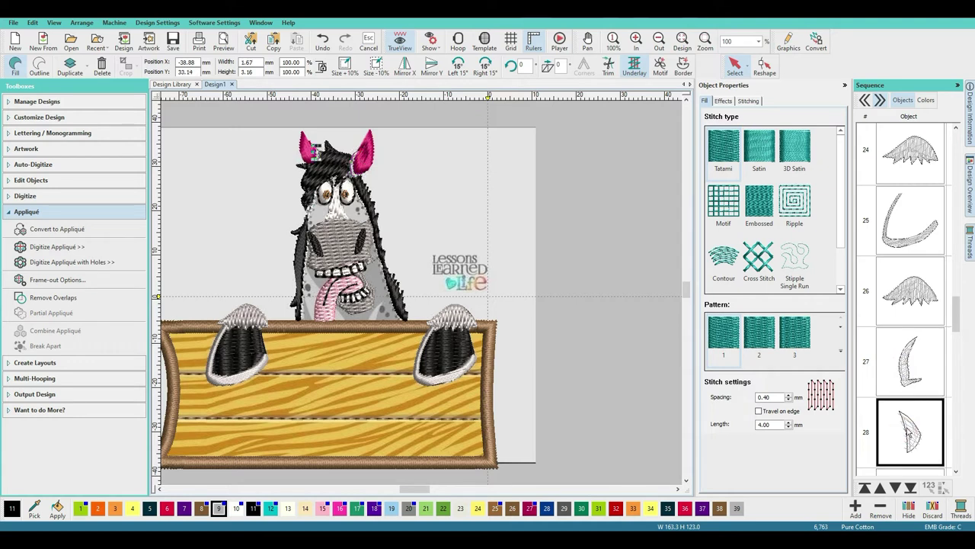
Step: Apply pattern 39 to the pink tongue's Tatami fill and check the result in the design
{"action": "left_click_drag", "start_coordinate": [959, 318], "coordinate": [949, 349]}
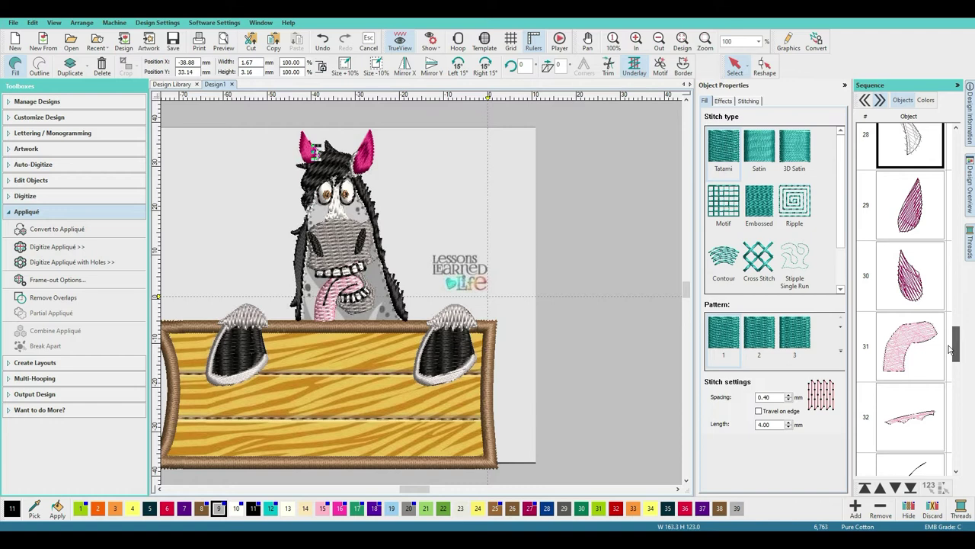
{"action": "left_click", "coordinate": [899, 362]}
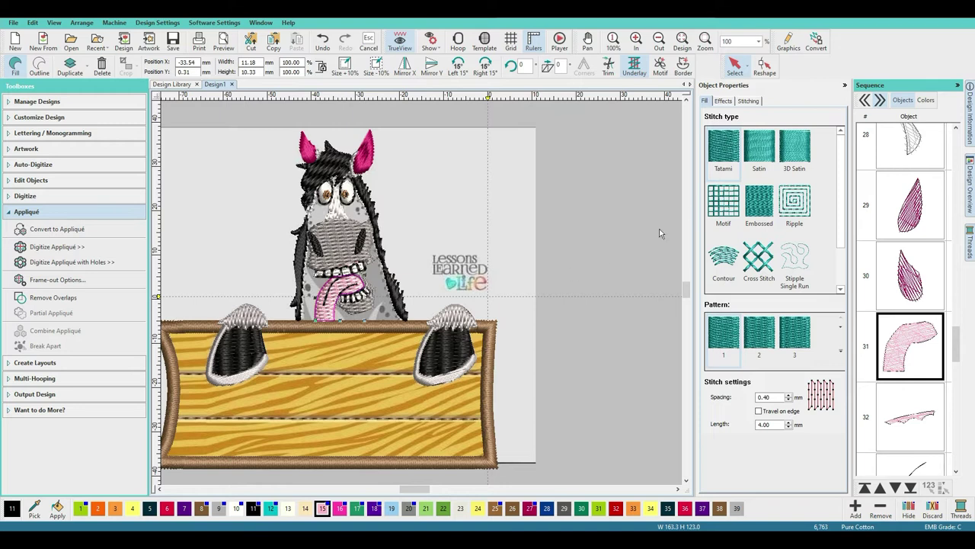
{"action": "left_click", "coordinate": [841, 352]}
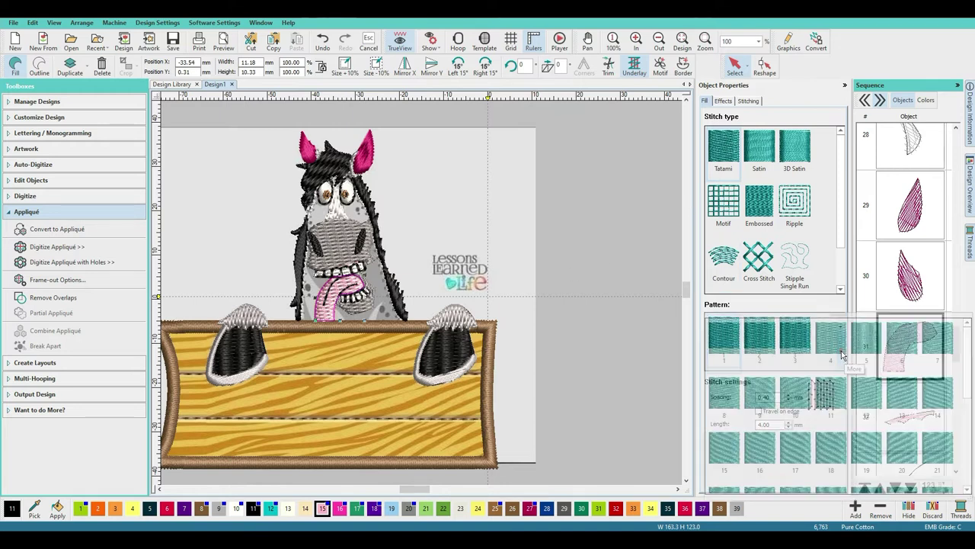
{"action": "scroll", "coordinate": [807, 384], "scroll_direction": "down", "scroll_amount": 3}
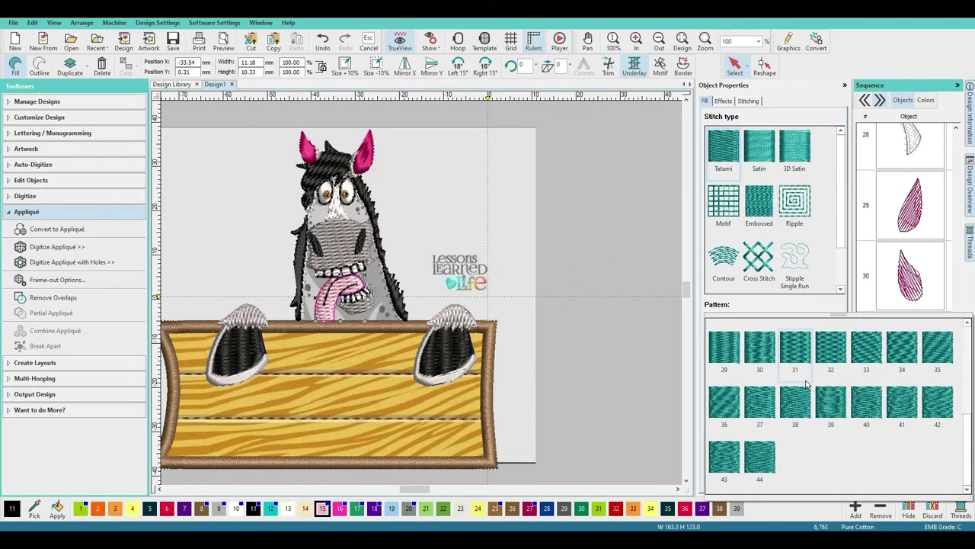
{"action": "left_click", "coordinate": [835, 416]}
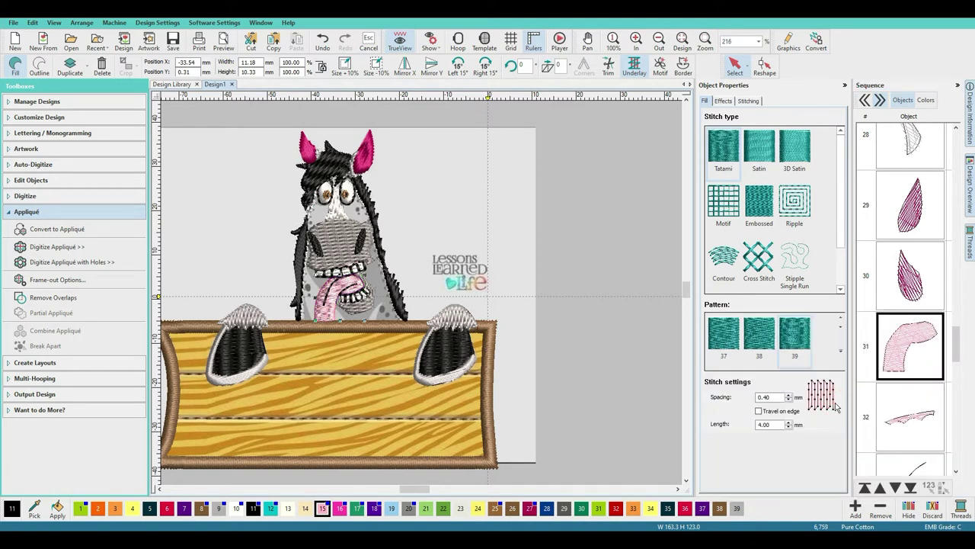
{"action": "scroll", "coordinate": [570, 376], "scroll_direction": "up", "scroll_amount": 2}
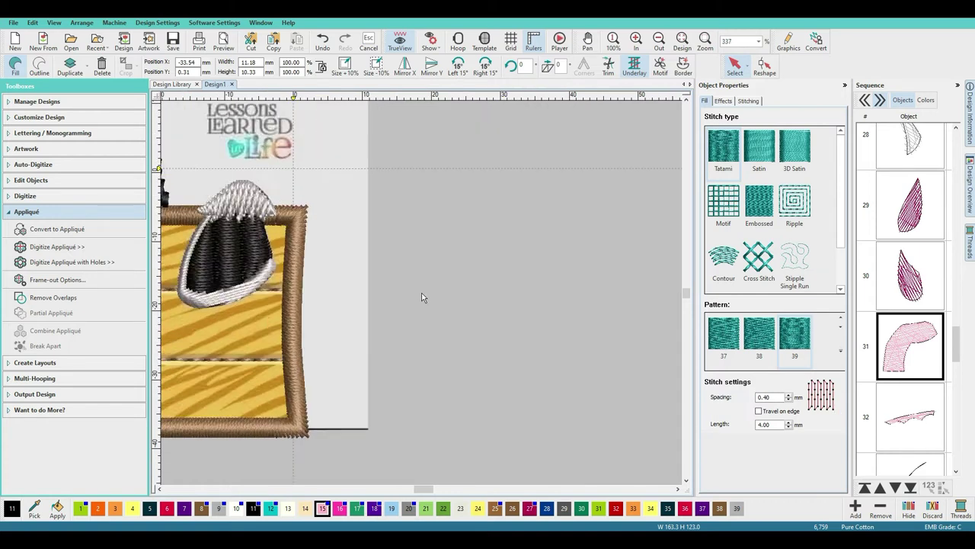
{"action": "left_click_drag", "start_coordinate": [421, 488], "coordinate": [406, 492]}
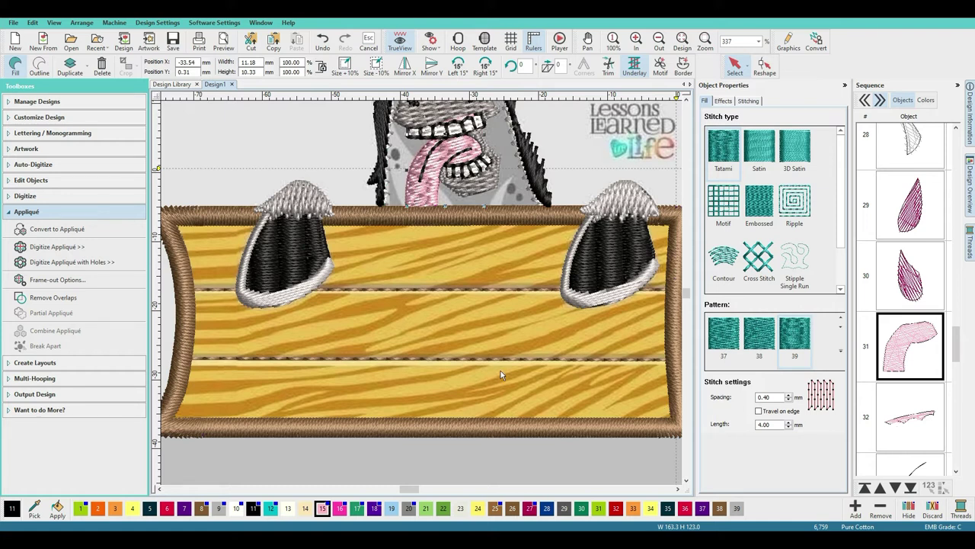
{"action": "scroll", "coordinate": [501, 374], "scroll_direction": "down", "scroll_amount": 1}
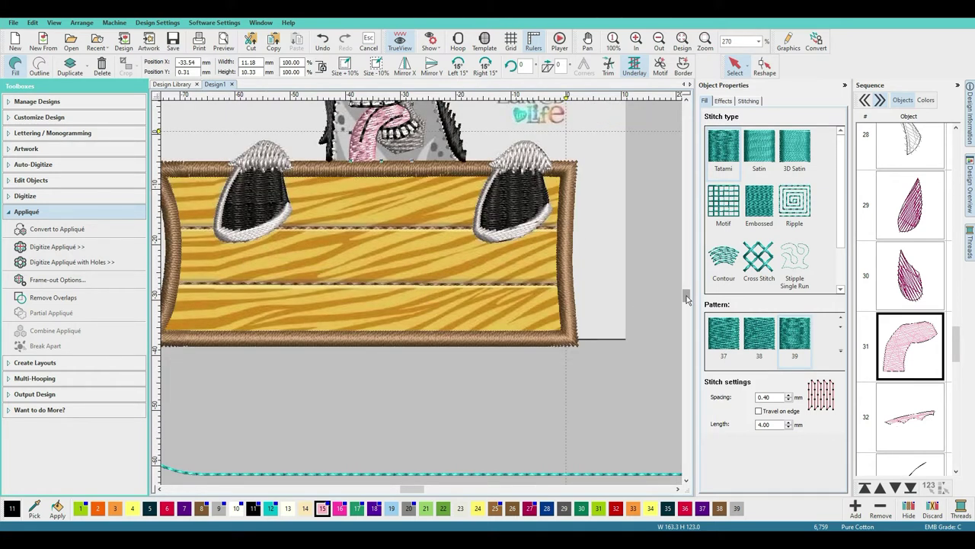
{"action": "left_click", "coordinate": [686, 293]}
{"action": "left_click", "coordinate": [686, 293]}
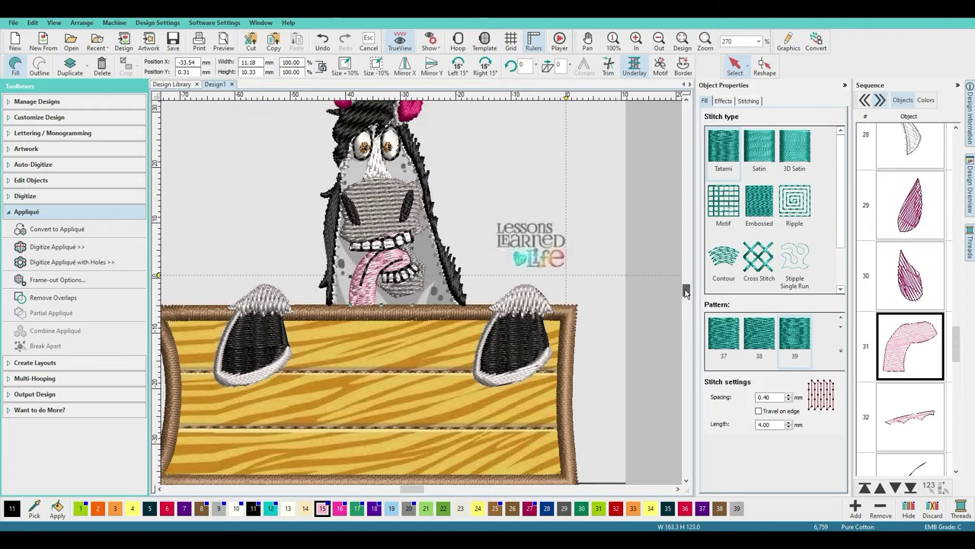
{"action": "left_click", "coordinate": [686, 293]}
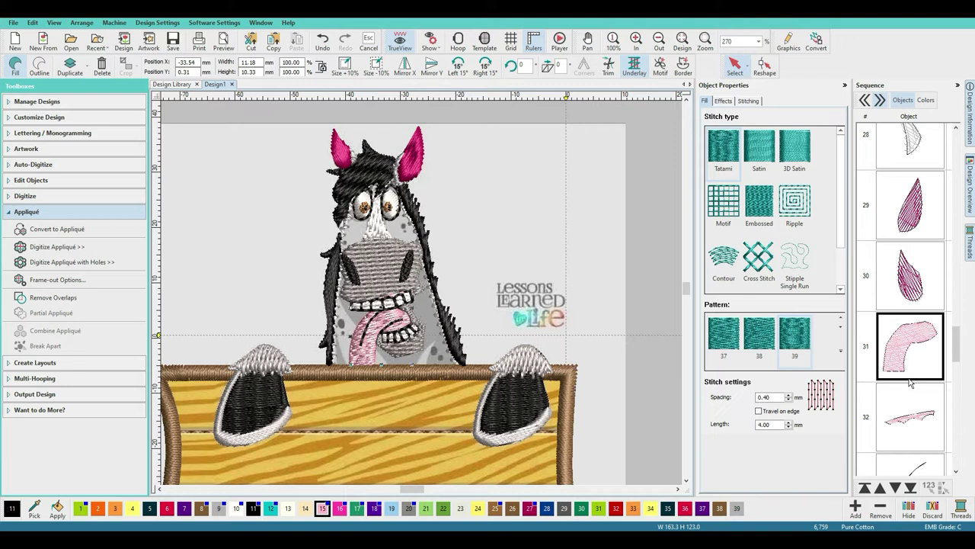
{"action": "key", "text": "Escape"}
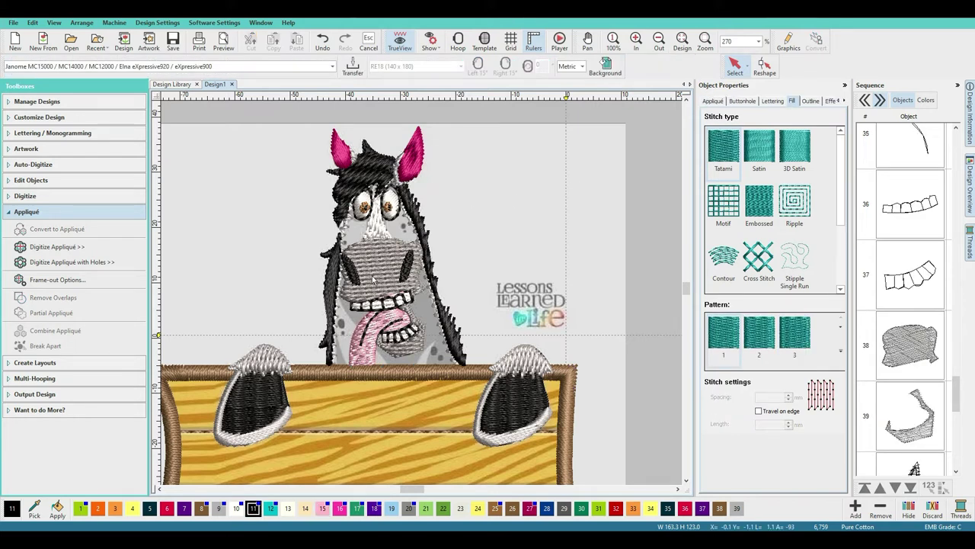
Step: Browse the Tatami patterns for the horse's grey muzzle and try pattern 29 on it
{"action": "left_click", "coordinate": [914, 356]}
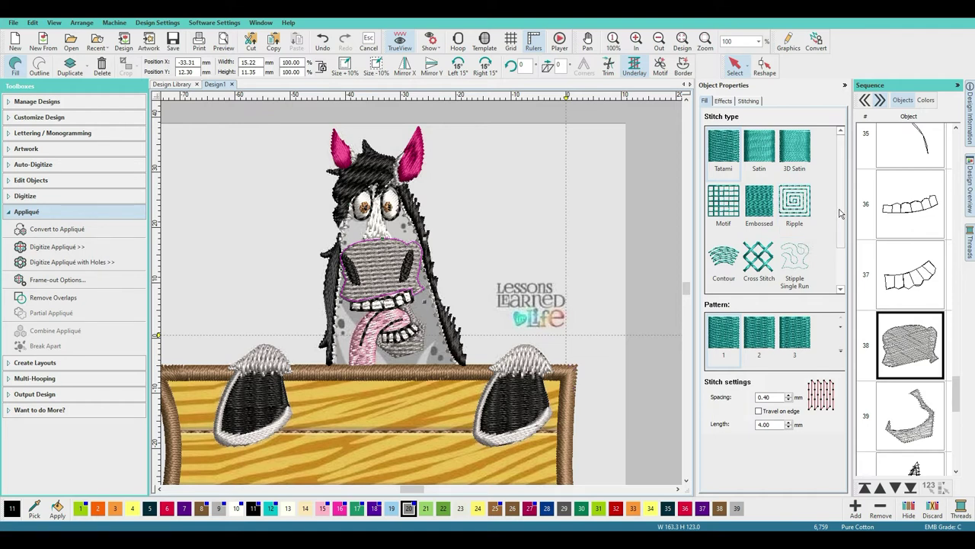
{"action": "scroll", "coordinate": [841, 213], "scroll_direction": "down", "scroll_amount": 1}
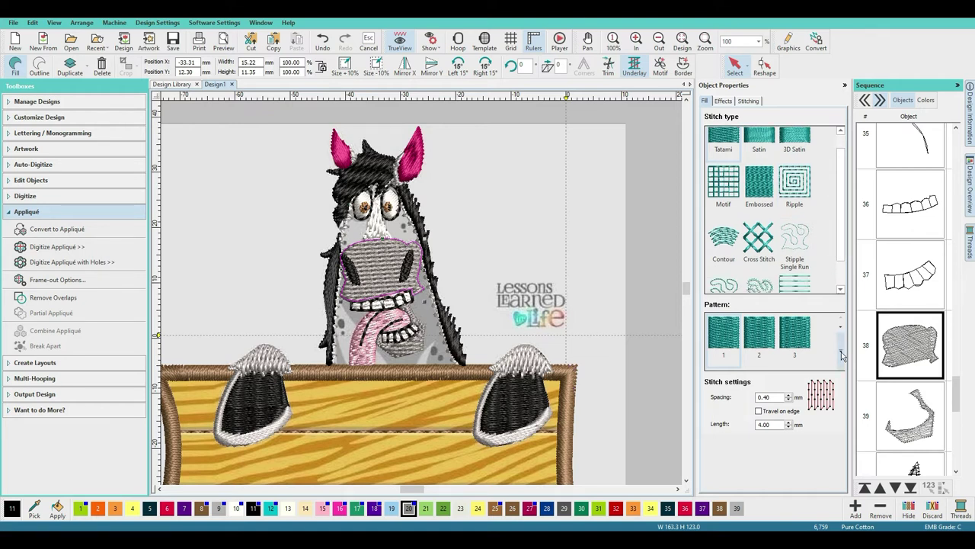
{"action": "left_click", "coordinate": [841, 355]}
{"action": "scroll", "coordinate": [808, 404], "scroll_direction": "down", "scroll_amount": 3}
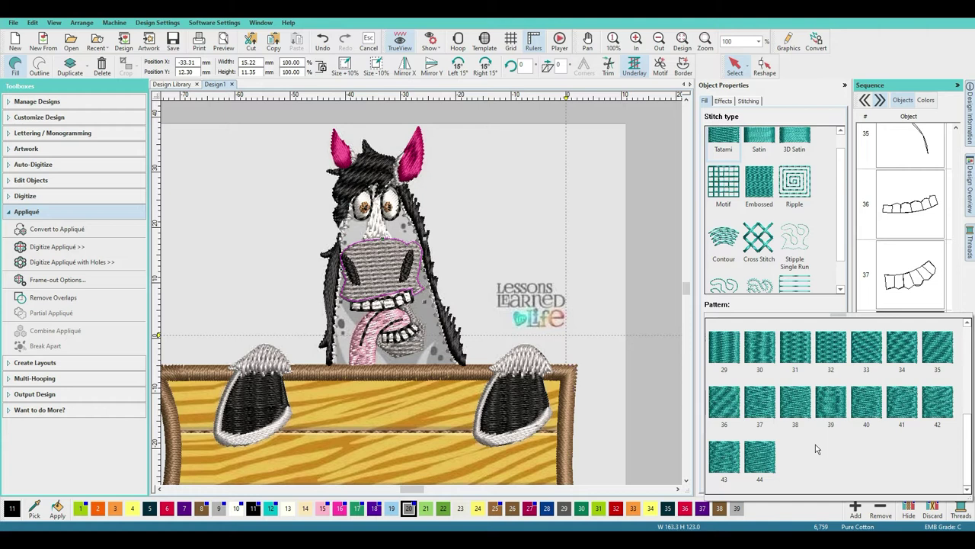
{"action": "scroll", "coordinate": [815, 444], "scroll_direction": "up", "scroll_amount": 3}
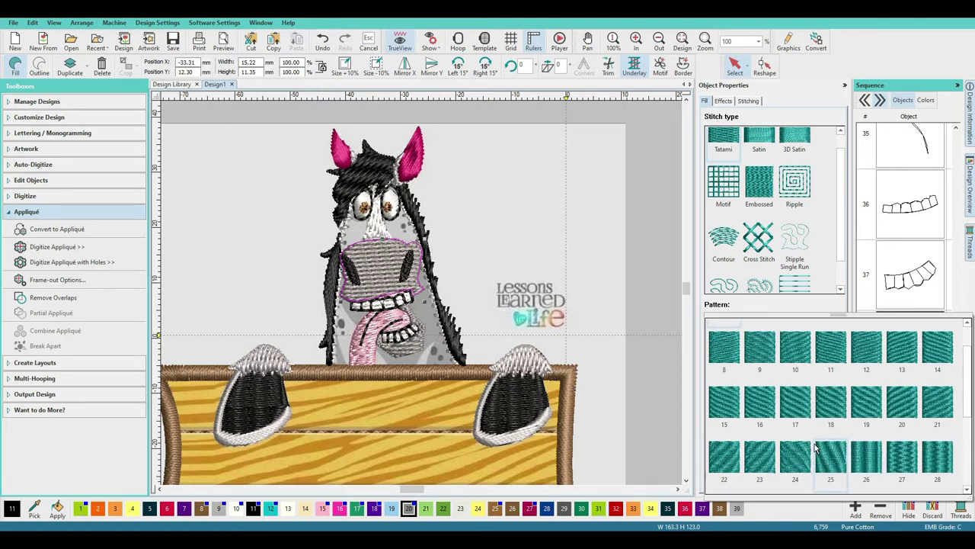
{"action": "scroll", "coordinate": [859, 400], "scroll_direction": "down", "scroll_amount": 3}
{"action": "scroll", "coordinate": [858, 400], "scroll_direction": "up", "scroll_amount": 4}
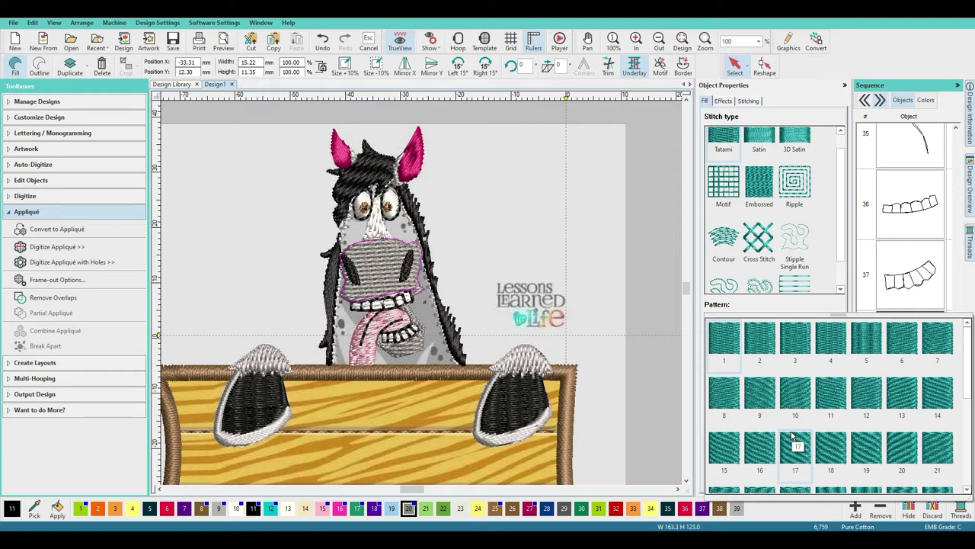
{"action": "scroll", "coordinate": [792, 436], "scroll_direction": "down", "scroll_amount": 3}
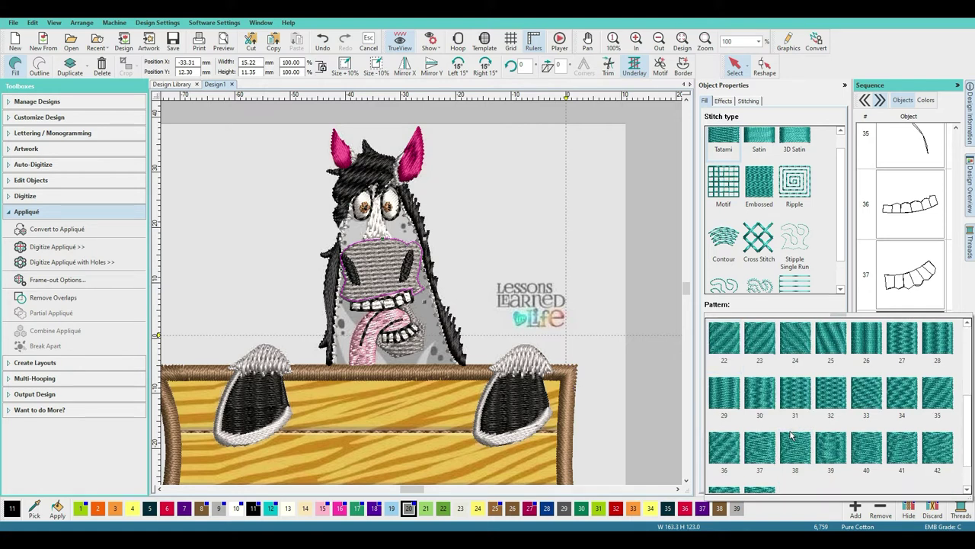
{"action": "left_click", "coordinate": [727, 405]}
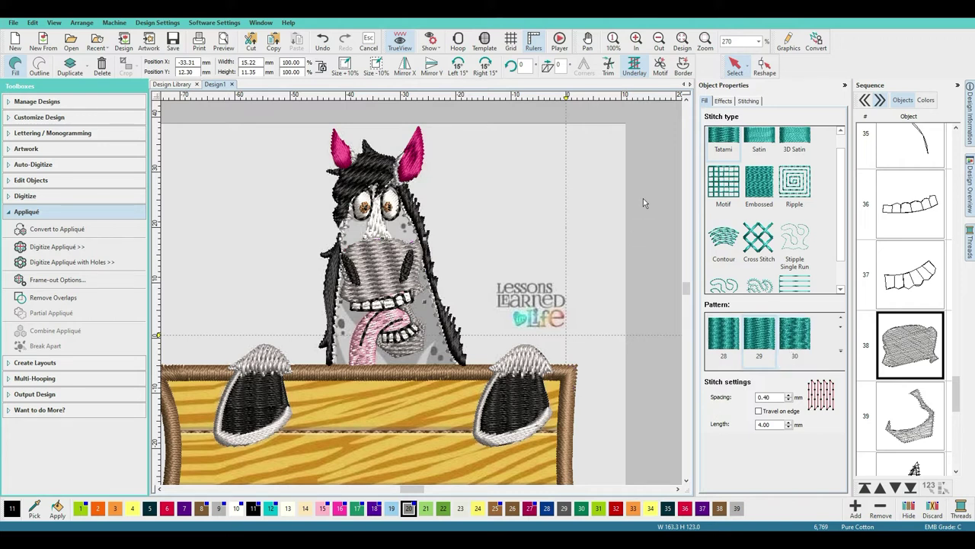
Step: Reshape the grey muzzle's stitch angle to nearly vertical and set its Tatami fill to pattern 21
{"action": "left_click", "coordinate": [732, 61]}
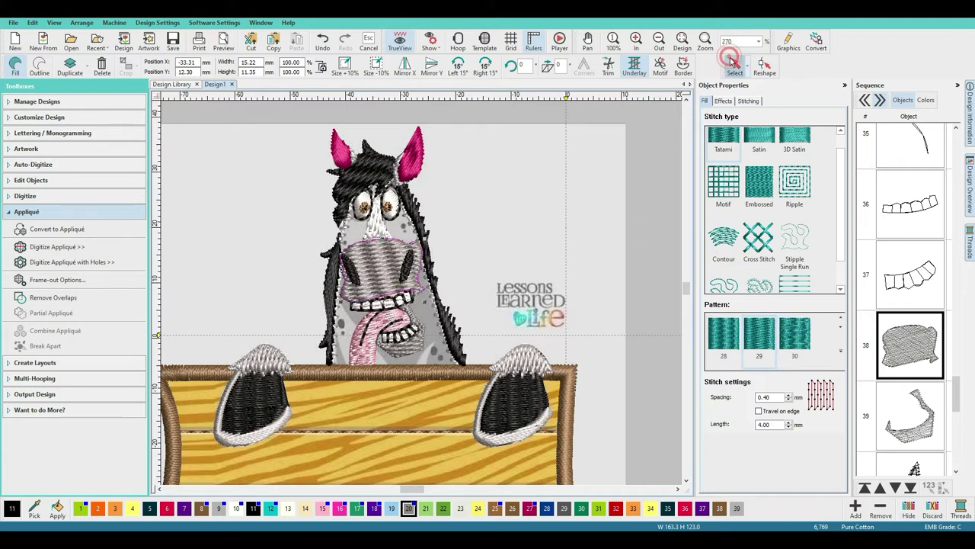
{"action": "scroll", "coordinate": [424, 298], "scroll_direction": "up", "scroll_amount": 2}
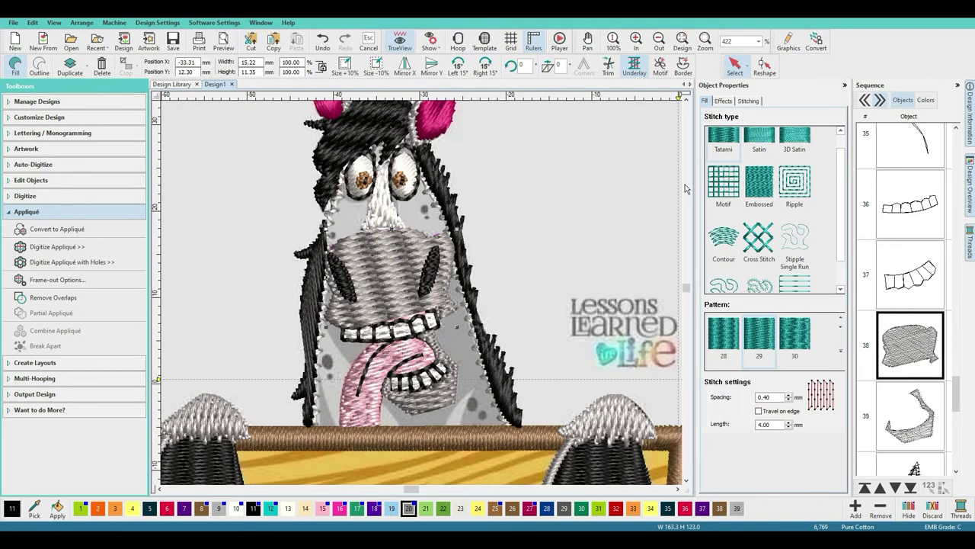
{"action": "left_click", "coordinate": [765, 67]}
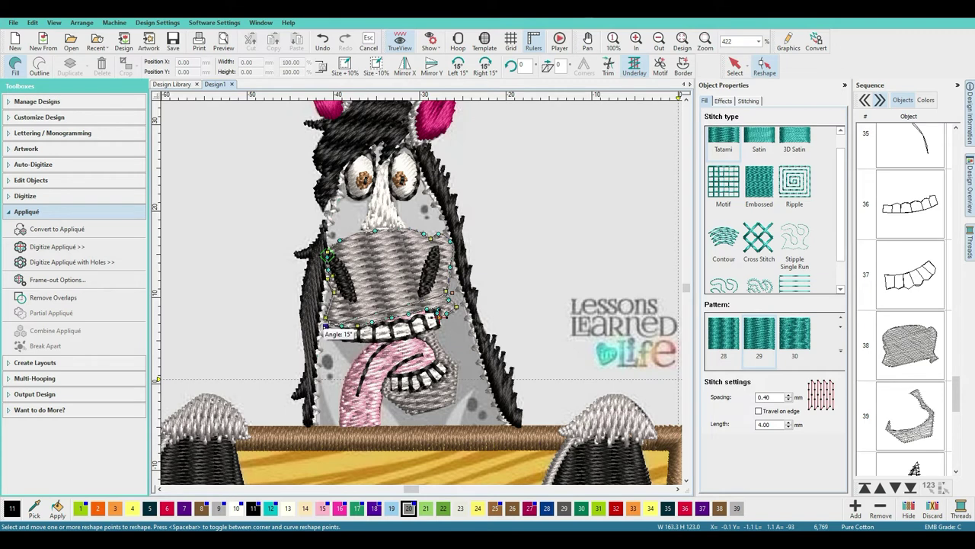
{"action": "left_click_drag", "start_coordinate": [327, 329], "coordinate": [453, 195]}
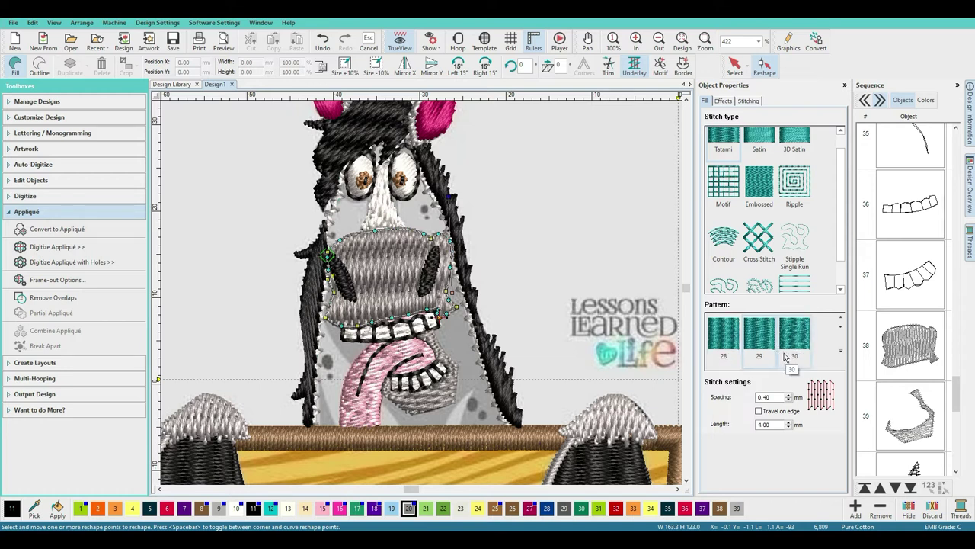
{"action": "scroll", "coordinate": [785, 357], "scroll_direction": "up", "scroll_amount": 3}
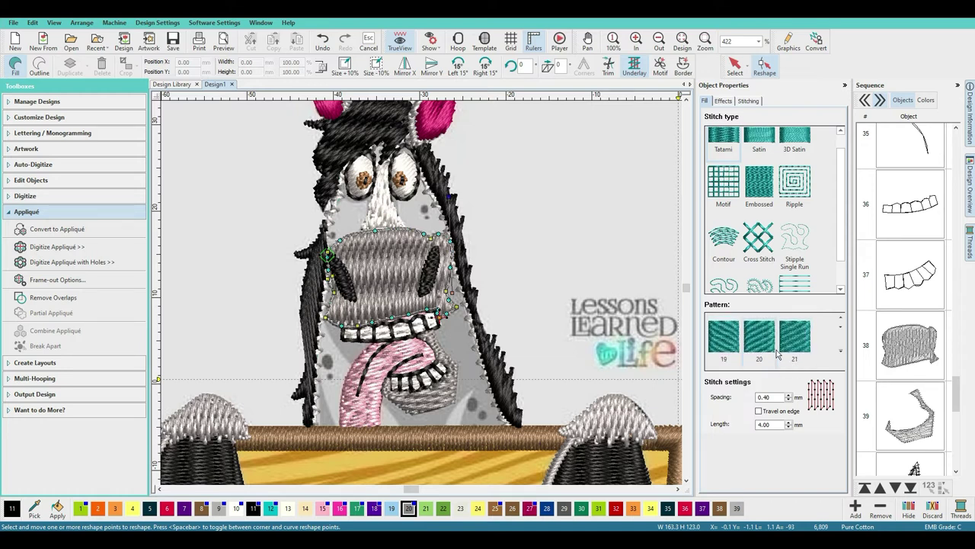
{"action": "left_click", "coordinate": [793, 339]}
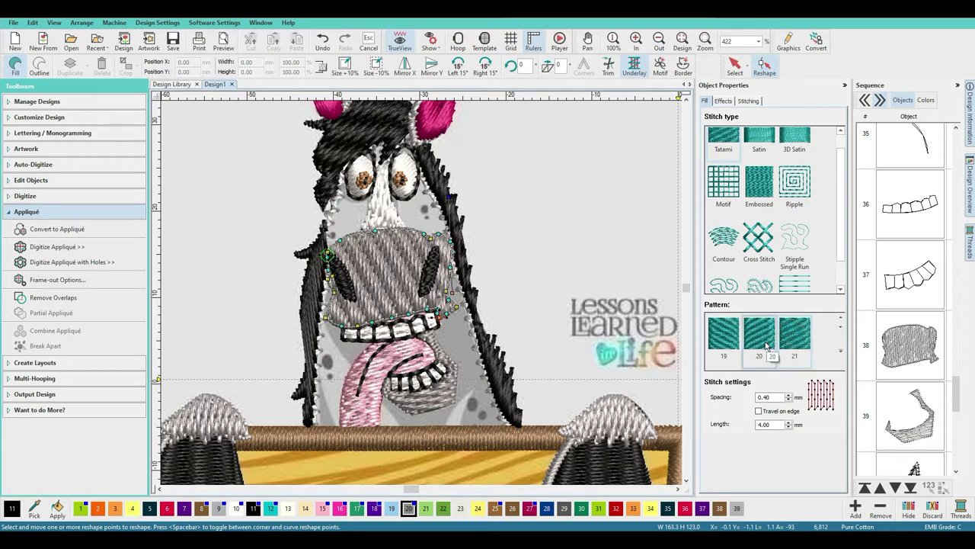
Step: Try Tatami patterns 20, 19, 26, 1 and 3 on the horse's grey muzzle
{"action": "left_click", "coordinate": [767, 345]}
{"action": "left_click", "coordinate": [726, 341]}
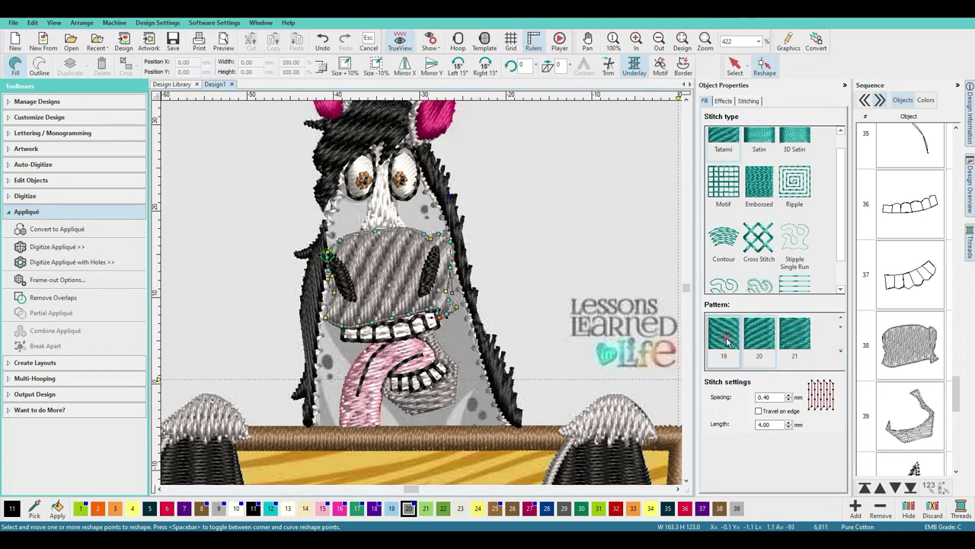
{"action": "scroll", "coordinate": [743, 340], "scroll_direction": "down", "scroll_amount": 2}
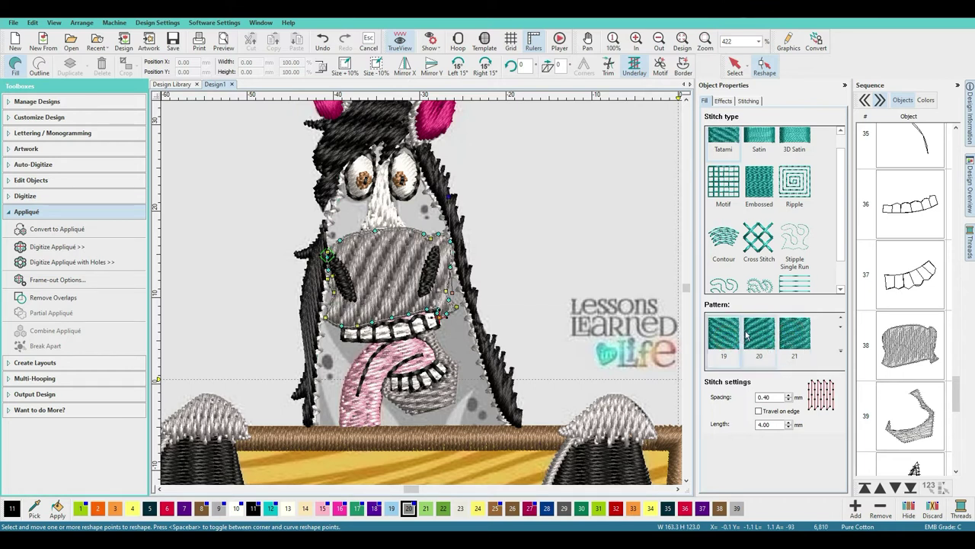
{"action": "left_click", "coordinate": [747, 338]}
{"action": "left_click", "coordinate": [762, 341]}
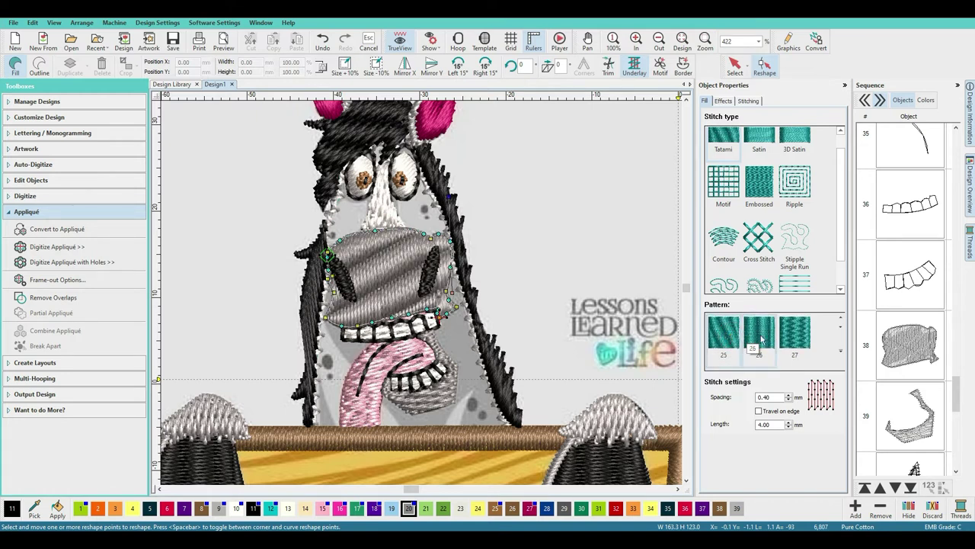
{"action": "scroll", "coordinate": [764, 340], "scroll_direction": "up", "scroll_amount": 2}
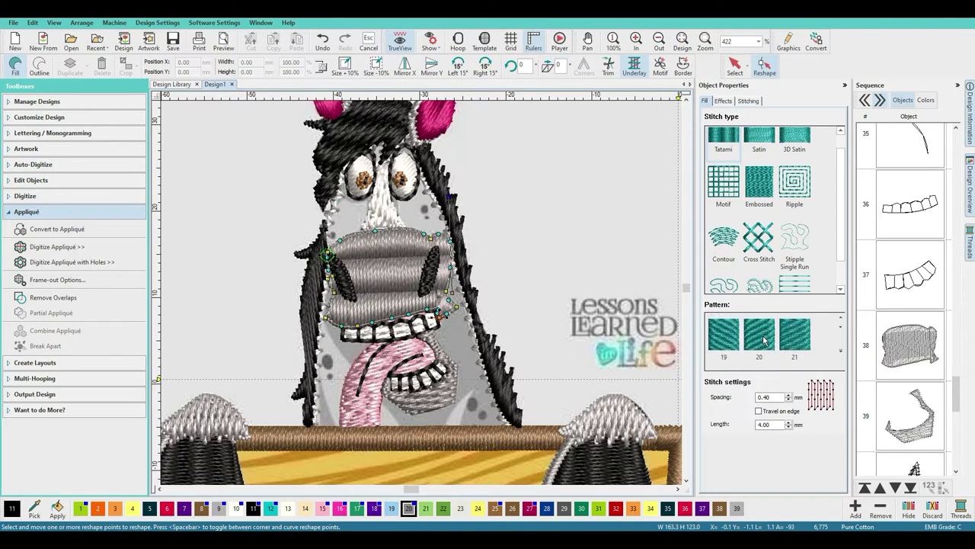
{"action": "scroll", "coordinate": [764, 341], "scroll_direction": "up", "scroll_amount": 6}
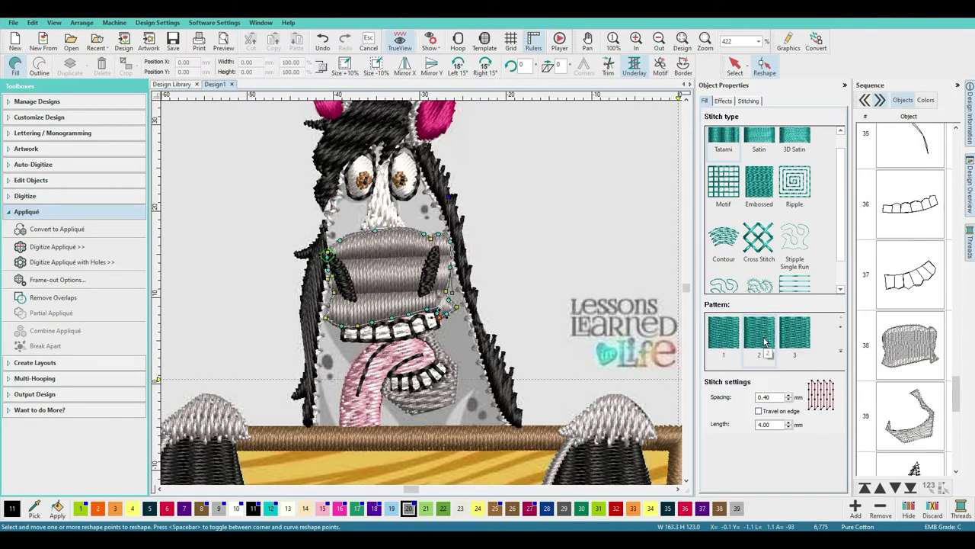
{"action": "left_click", "coordinate": [728, 342]}
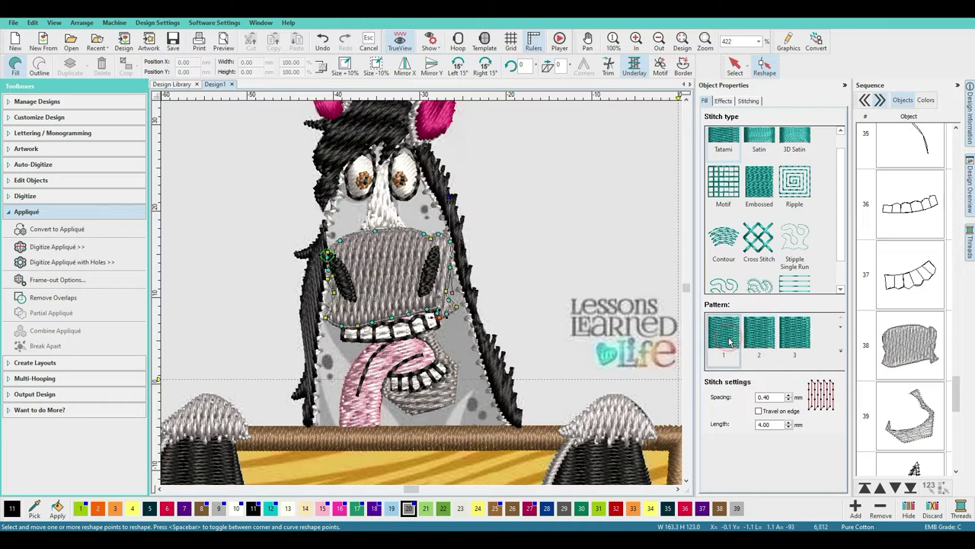
{"action": "left_click", "coordinate": [797, 336]}
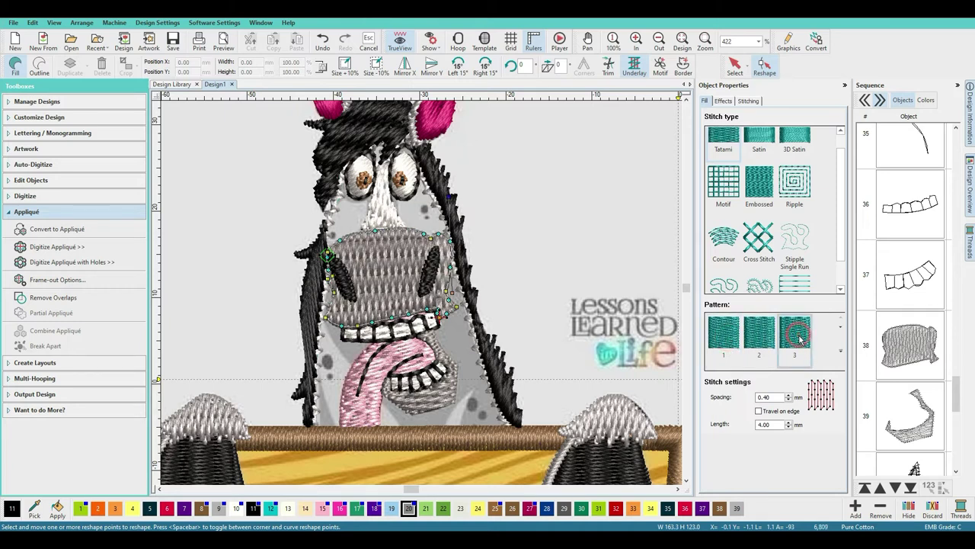
Step: Apply pattern 9 to the muzzle's Tatami fill, rotate its stitch angle slightly counter-clockwise and finish reshaping
{"action": "scroll", "coordinate": [798, 339], "scroll_direction": "down", "scroll_amount": 2}
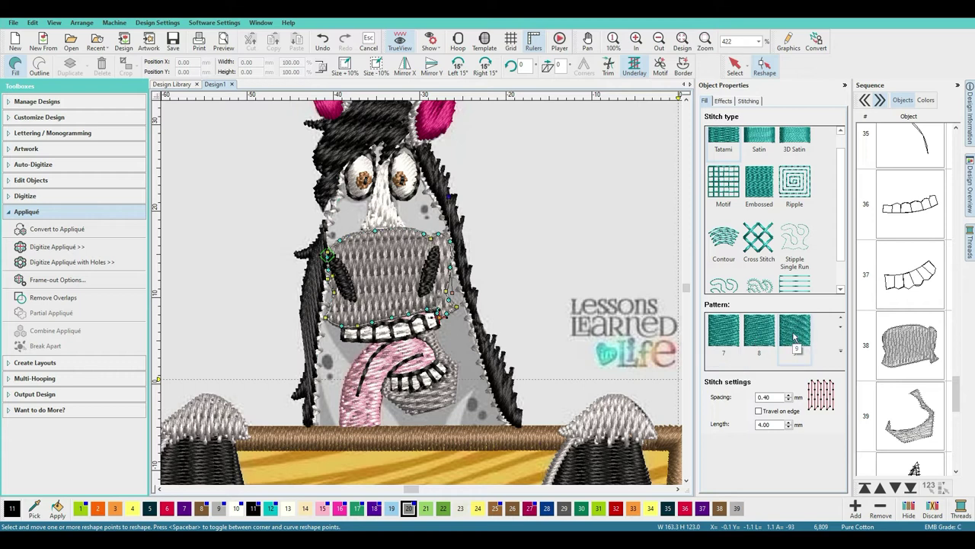
{"action": "left_click", "coordinate": [795, 338]}
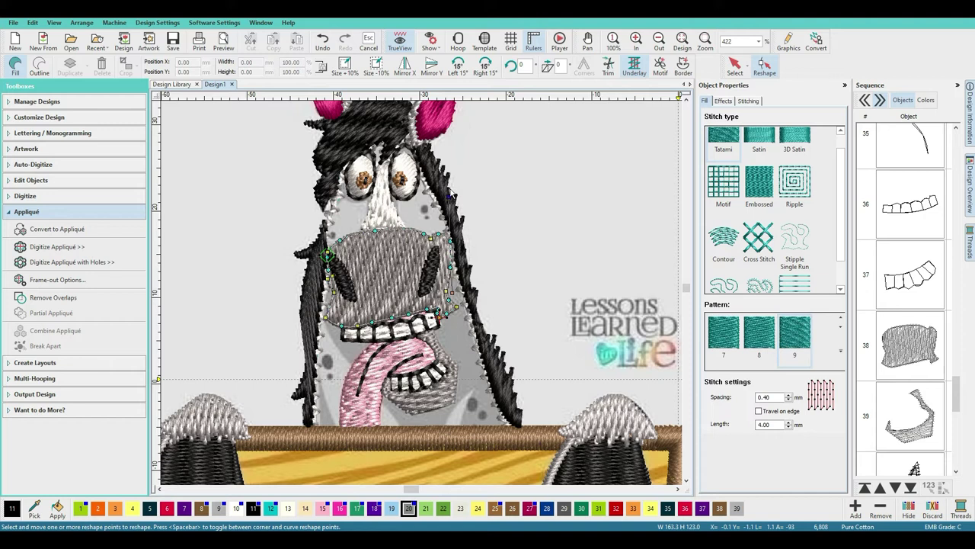
{"action": "left_click_drag", "start_coordinate": [450, 198], "coordinate": [422, 196]}
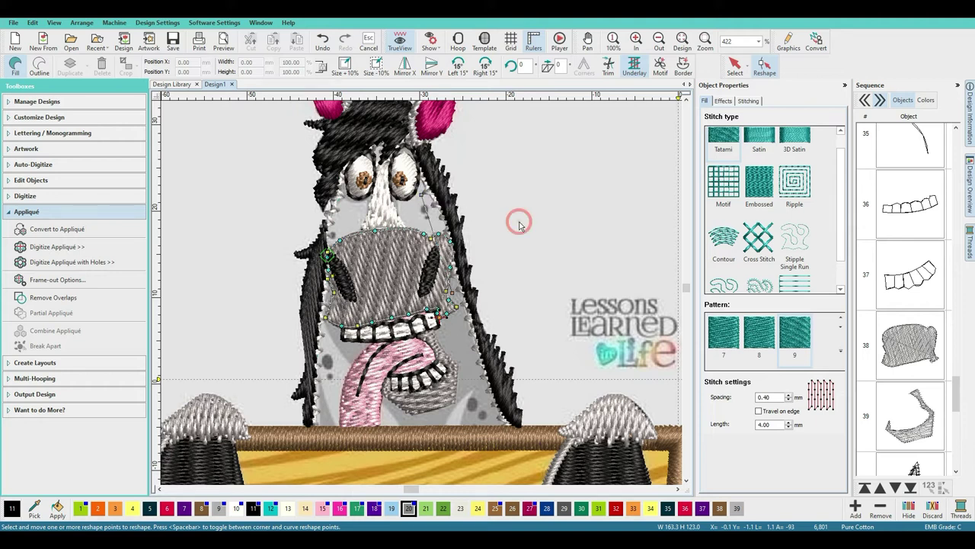
{"action": "left_click", "coordinate": [734, 67]}
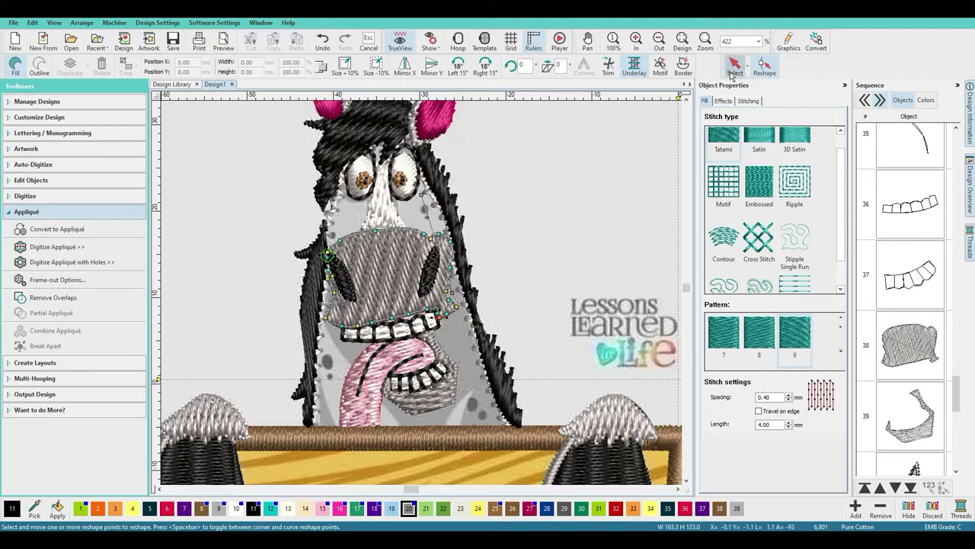
{"action": "left_click", "coordinate": [586, 141]}
Step: Check which Tatami pattern the muzzle uses and apply the same pattern 9 to the grey lower jaw
{"action": "scroll", "coordinate": [423, 297], "scroll_direction": "down", "scroll_amount": 2}
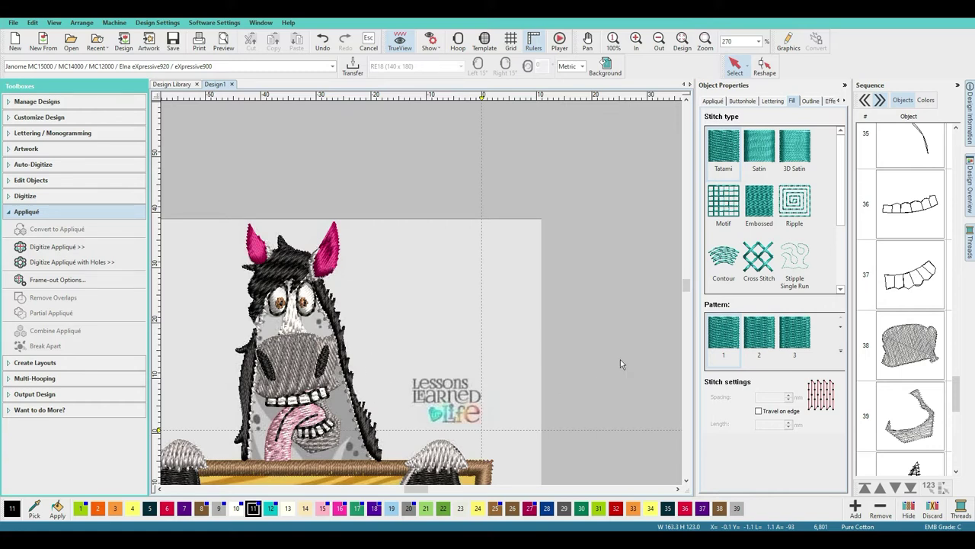
{"action": "left_click_drag", "start_coordinate": [686, 287], "coordinate": [683, 279]}
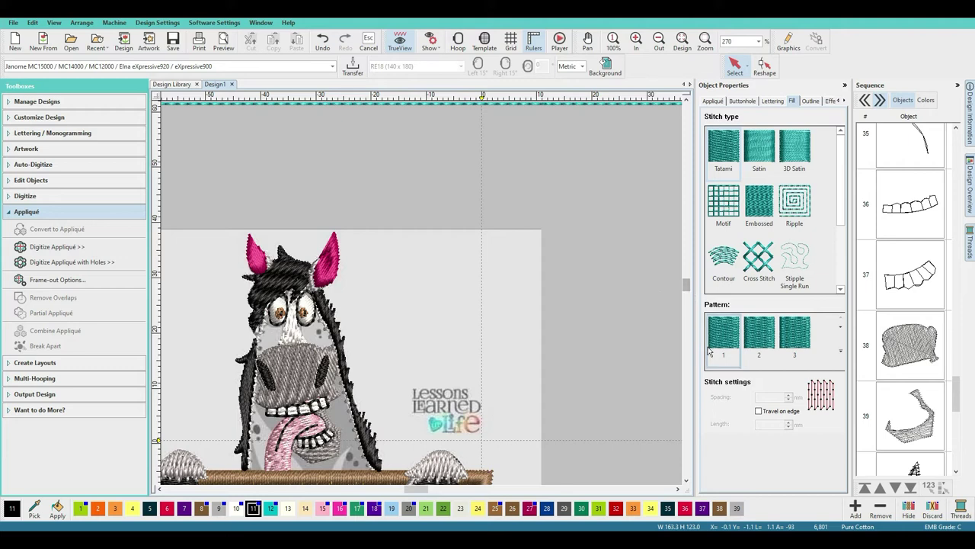
{"action": "left_click", "coordinate": [298, 369]}
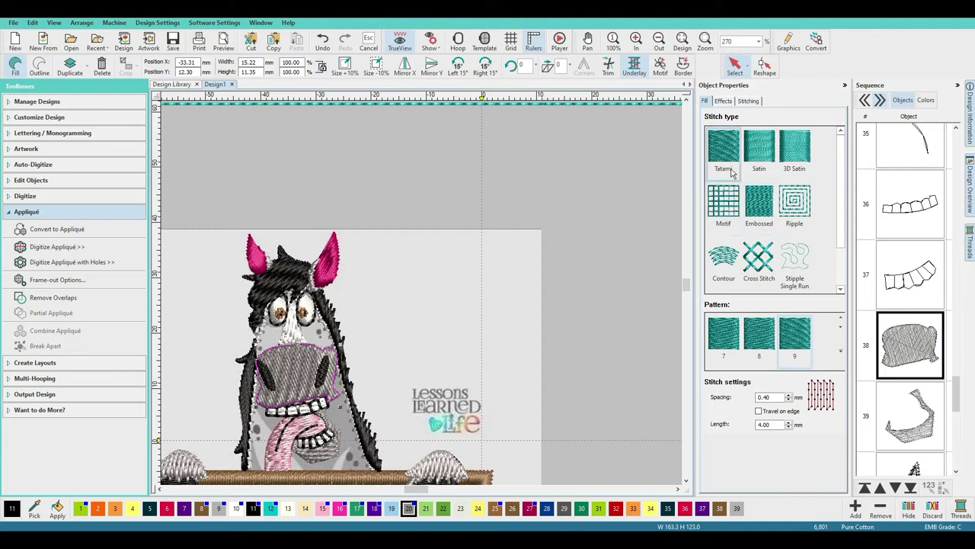
{"action": "left_click", "coordinate": [642, 291]}
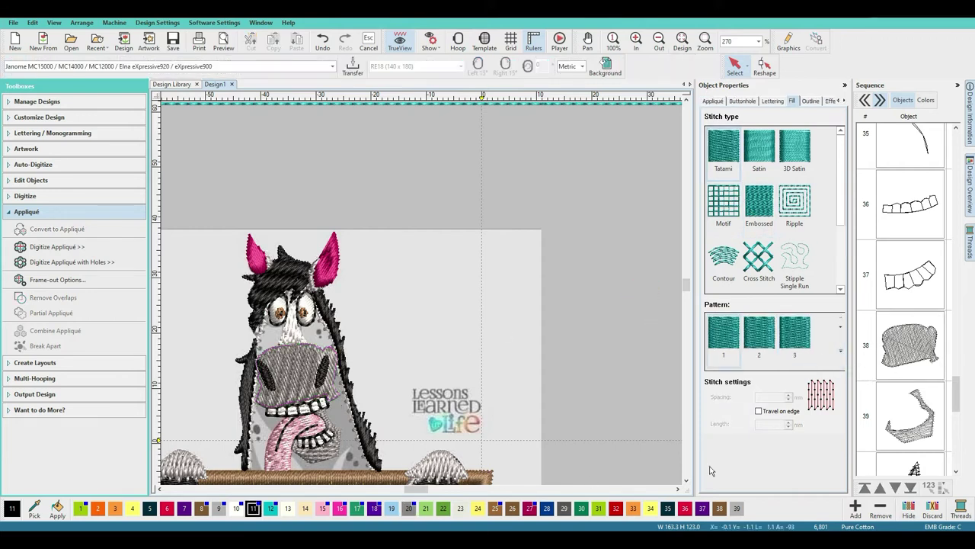
{"action": "left_click", "coordinate": [924, 432]}
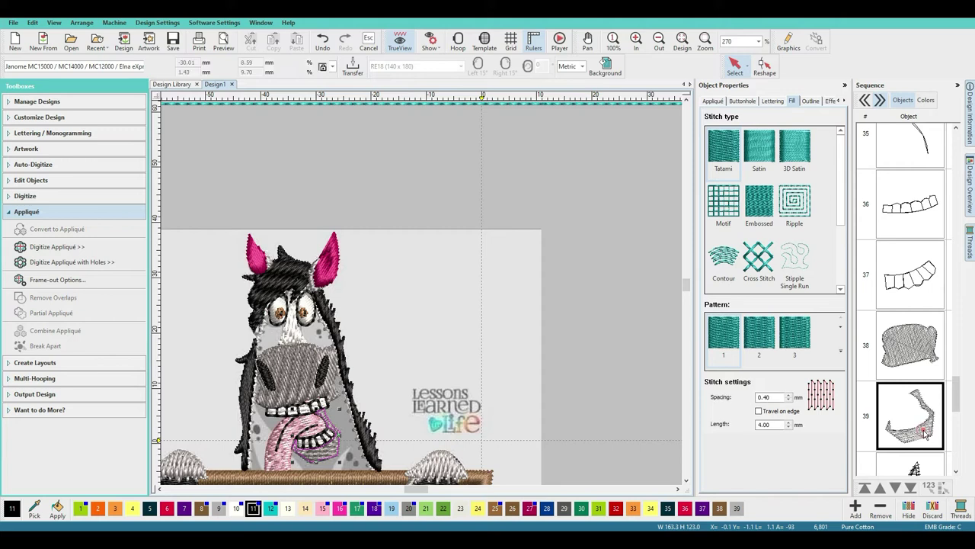
{"action": "left_click", "coordinate": [840, 351]}
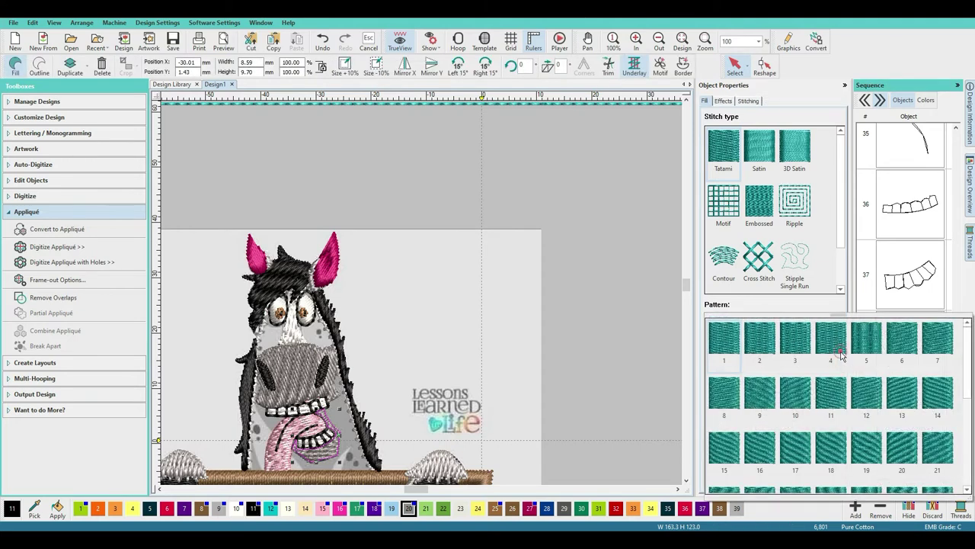
{"action": "left_click", "coordinate": [765, 396]}
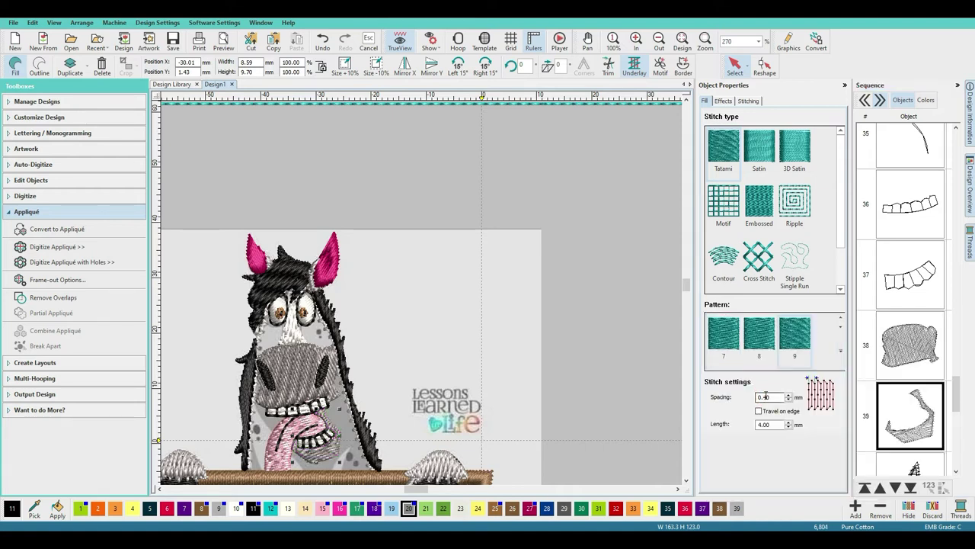
Step: Reshape the grey lower jaw's stitch angle to run slightly flatter and leave reshape mode
{"action": "left_click", "coordinate": [766, 72]}
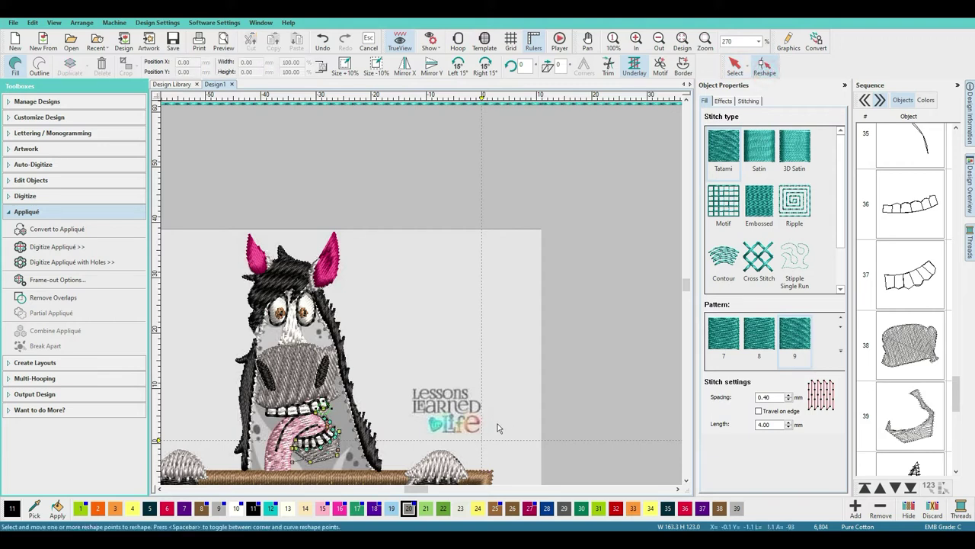
{"action": "scroll", "coordinate": [500, 421], "scroll_direction": "down", "scroll_amount": 2}
{"action": "scroll", "coordinate": [421, 298], "scroll_direction": "up", "scroll_amount": 3}
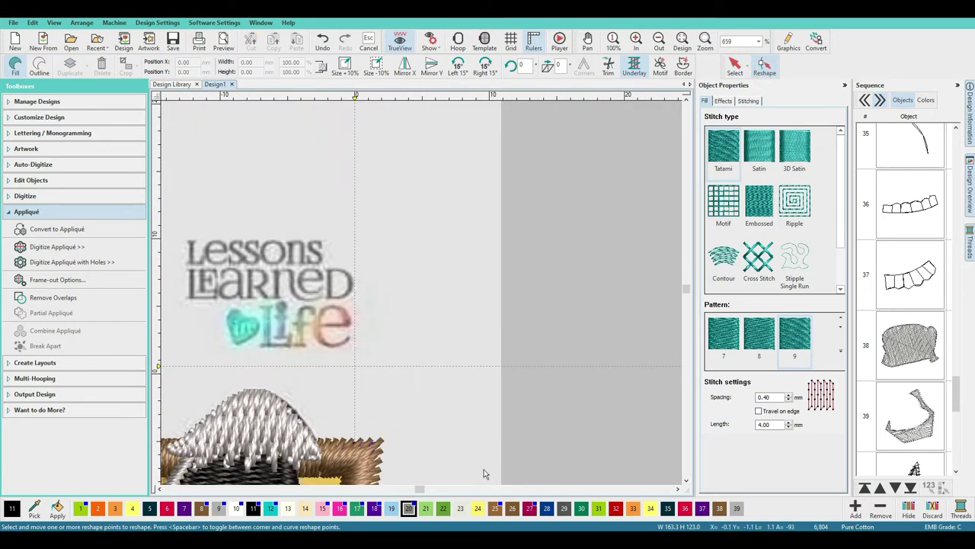
{"action": "mouse_move", "coordinate": [421, 490]}
{"action": "left_mouse_down"}
{"action": "mouse_move", "coordinate": [392, 488]}
{"action": "mouse_move", "coordinate": [410, 488]}
{"action": "left_mouse_up"}
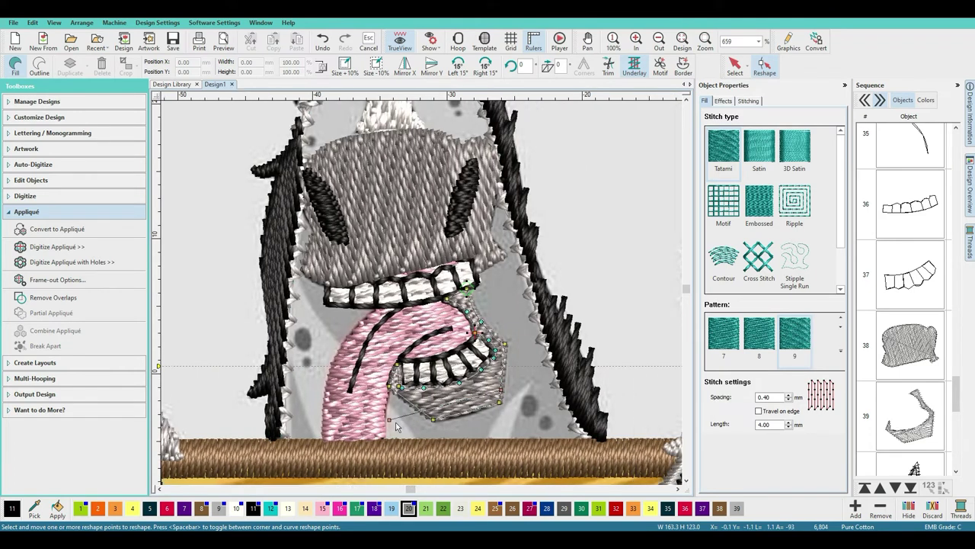
{"action": "left_click_drag", "start_coordinate": [388, 419], "coordinate": [389, 410]}
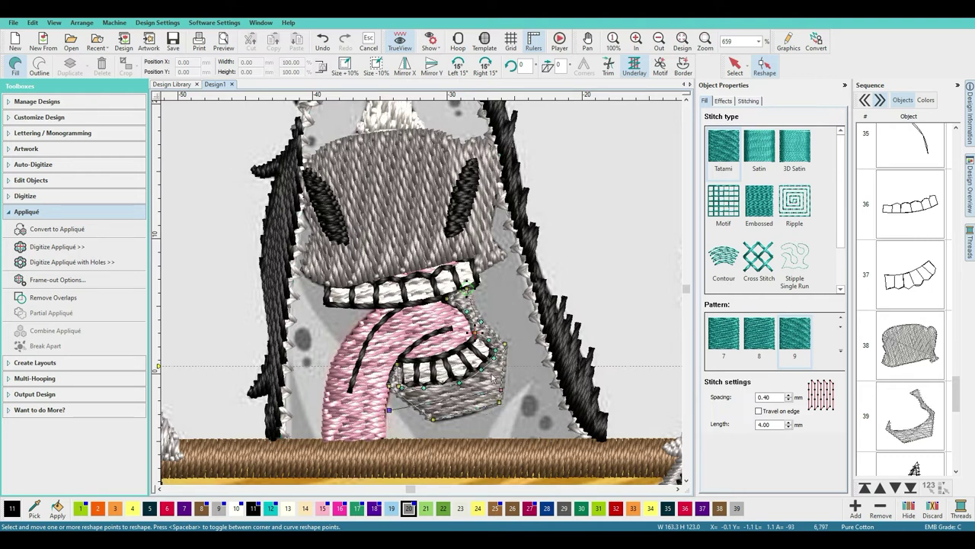
{"action": "left_click", "coordinate": [639, 248]}
{"action": "left_click", "coordinate": [735, 66]}
{"action": "left_click", "coordinate": [661, 165]}
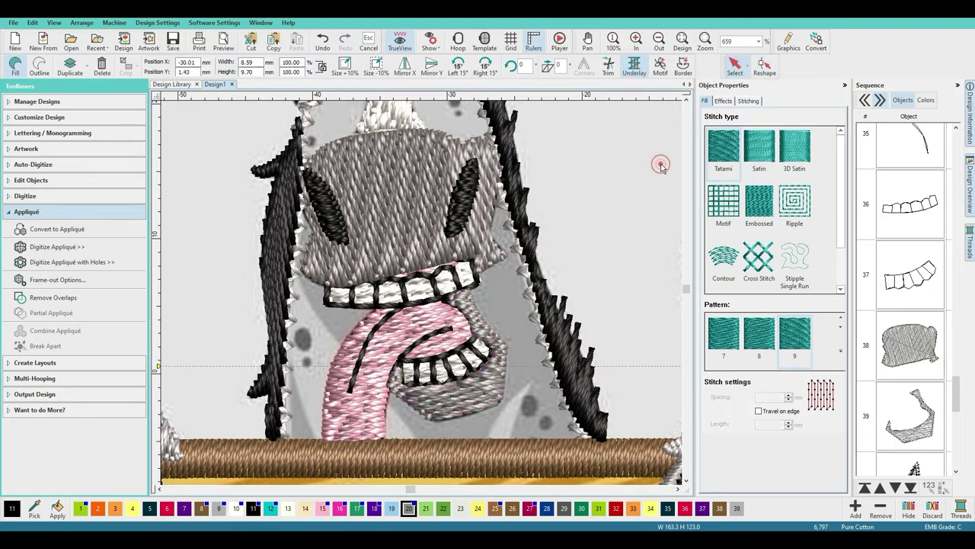
Step: Check the thread colour of the light grey piece beside the larger pink ear
{"action": "key", "text": "shift+z"}
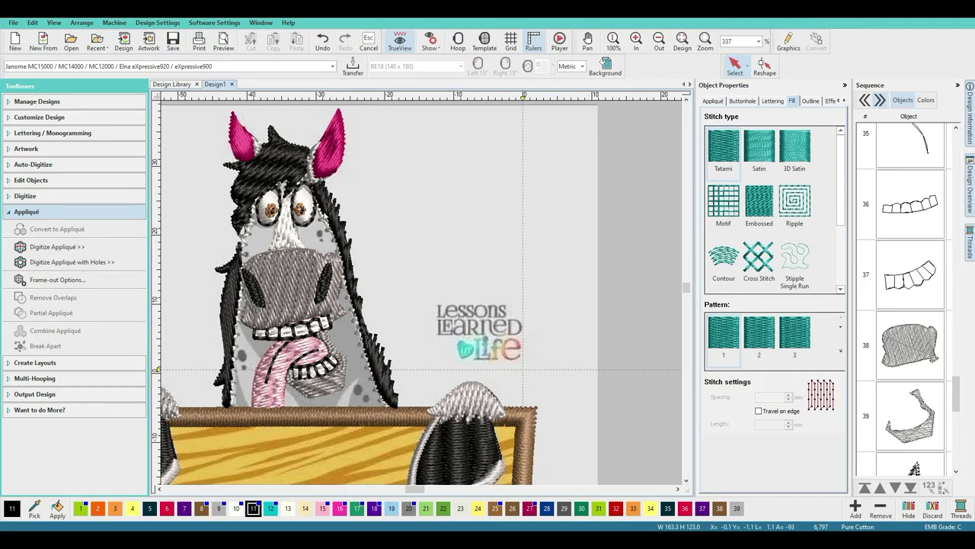
{"action": "left_click", "coordinate": [313, 162]}
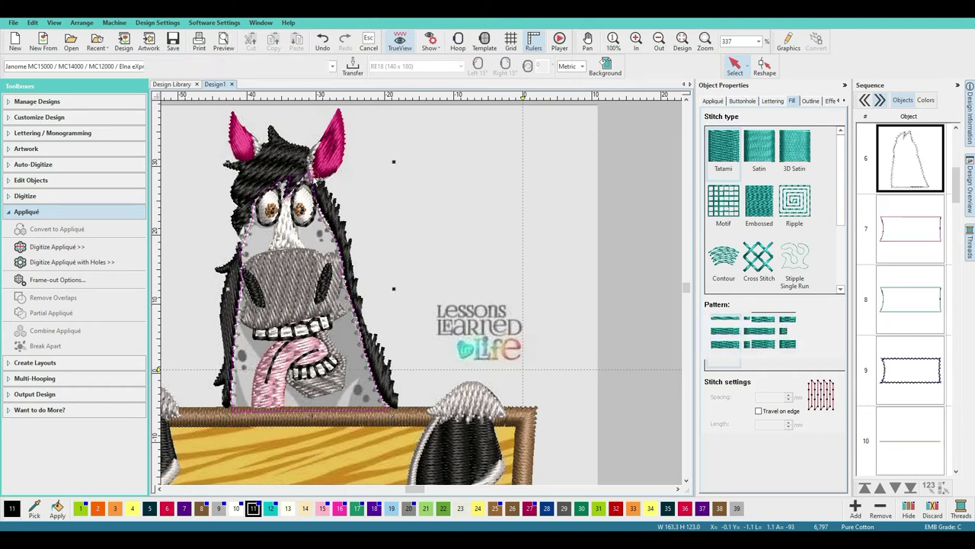
{"action": "left_click", "coordinate": [310, 161]}
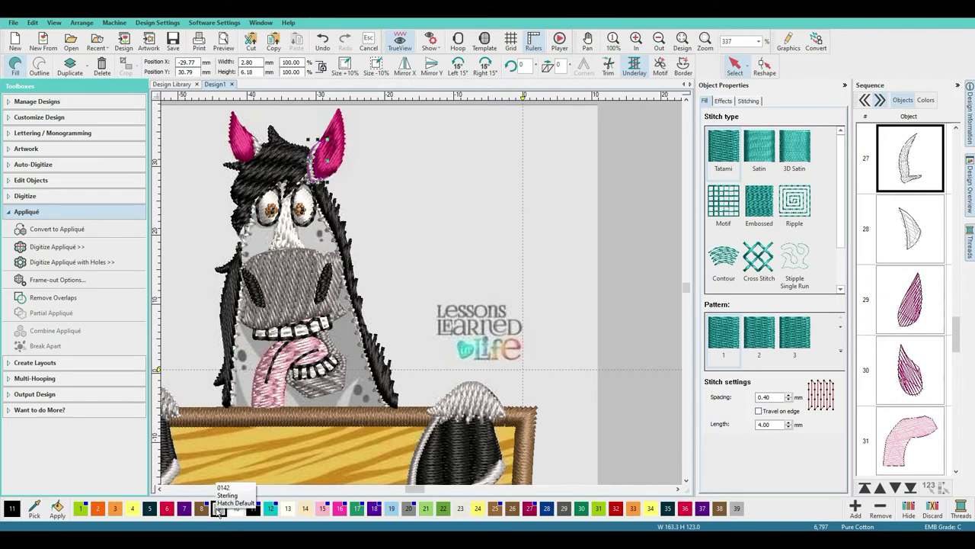
{"action": "left_click", "coordinate": [442, 206]}
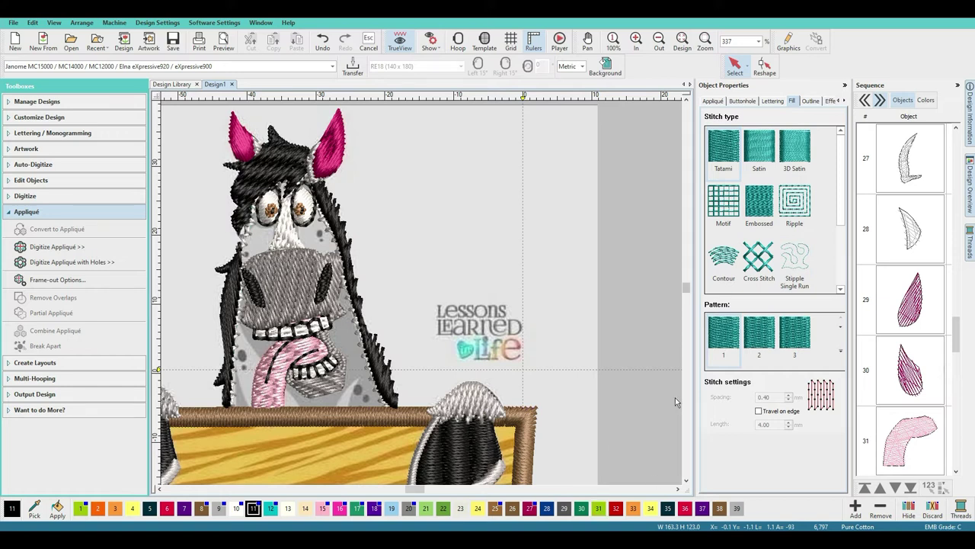
Step: Review the stitching order of the objects from the white eye shapes through the ears, tongue and teeth to the nostrils
{"action": "scroll", "coordinate": [912, 219], "scroll_direction": "up", "scroll_amount": 3}
{"action": "scroll", "coordinate": [911, 221], "scroll_direction": "up", "scroll_amount": 1}
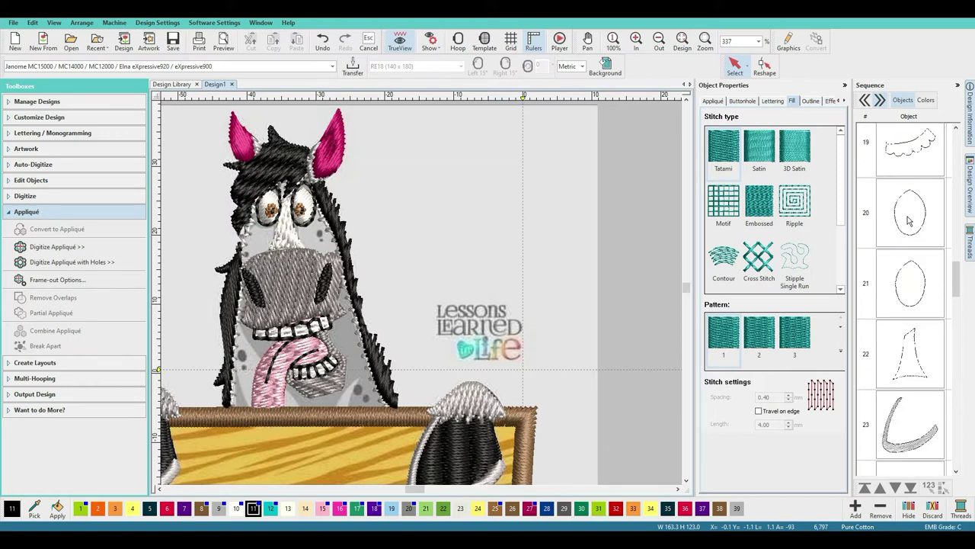
{"action": "scroll", "coordinate": [907, 221], "scroll_direction": "down", "scroll_amount": 1}
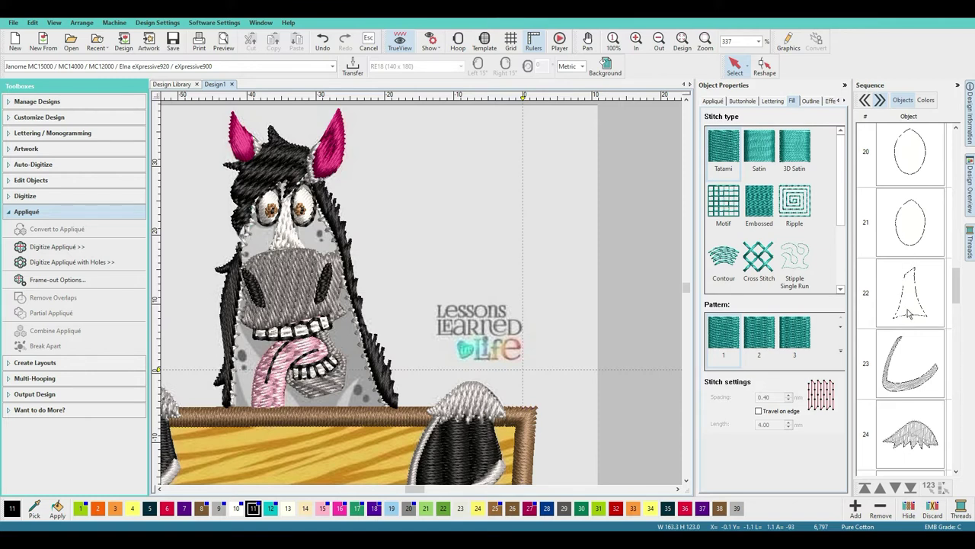
{"action": "scroll", "coordinate": [908, 313], "scroll_direction": "down", "scroll_amount": 1}
{"action": "scroll", "coordinate": [916, 330], "scroll_direction": "down", "scroll_amount": 2}
{"action": "scroll", "coordinate": [914, 328], "scroll_direction": "down", "scroll_amount": 2}
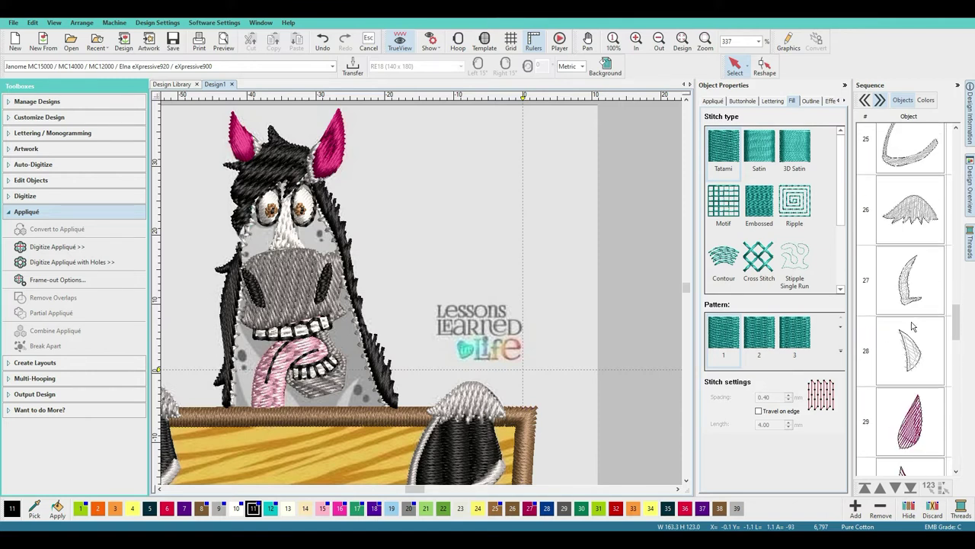
{"action": "scroll", "coordinate": [914, 327], "scroll_direction": "down", "scroll_amount": 1}
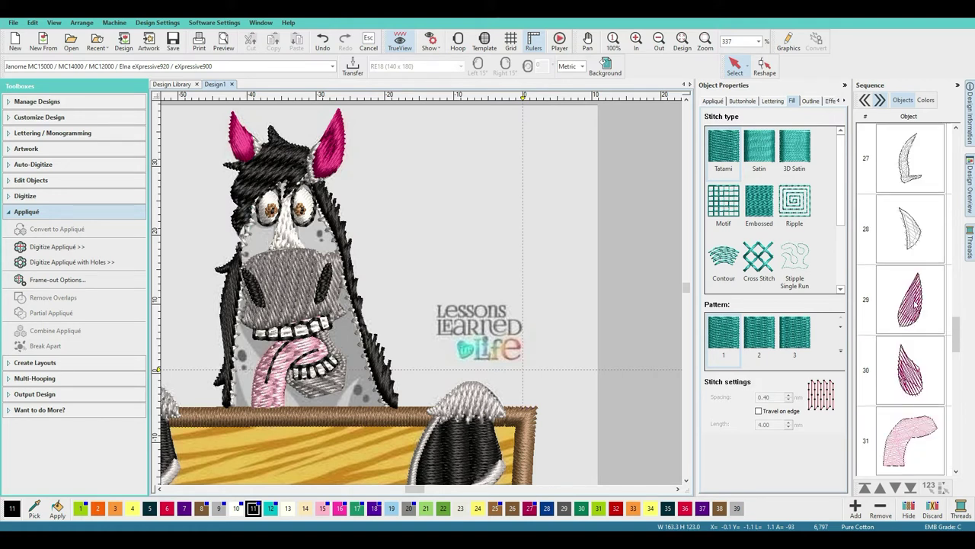
{"action": "scroll", "coordinate": [915, 305], "scroll_direction": "down", "scroll_amount": 4}
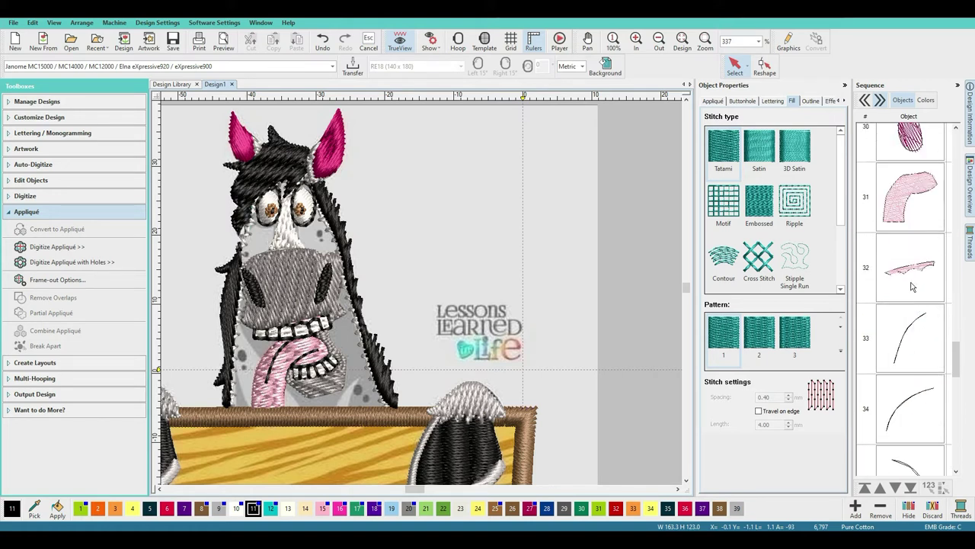
{"action": "scroll", "coordinate": [913, 286], "scroll_direction": "down", "scroll_amount": 2}
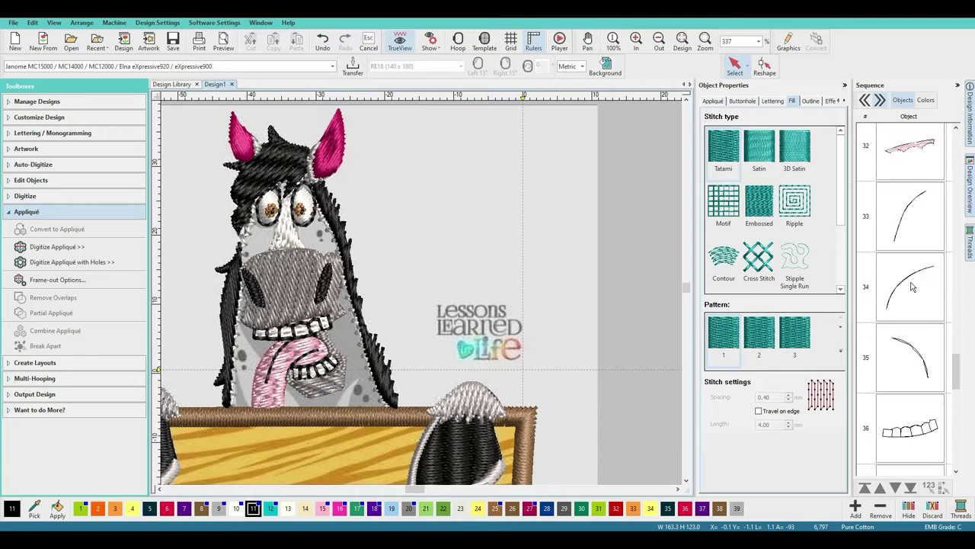
{"action": "scroll", "coordinate": [912, 286], "scroll_direction": "down", "scroll_amount": 5}
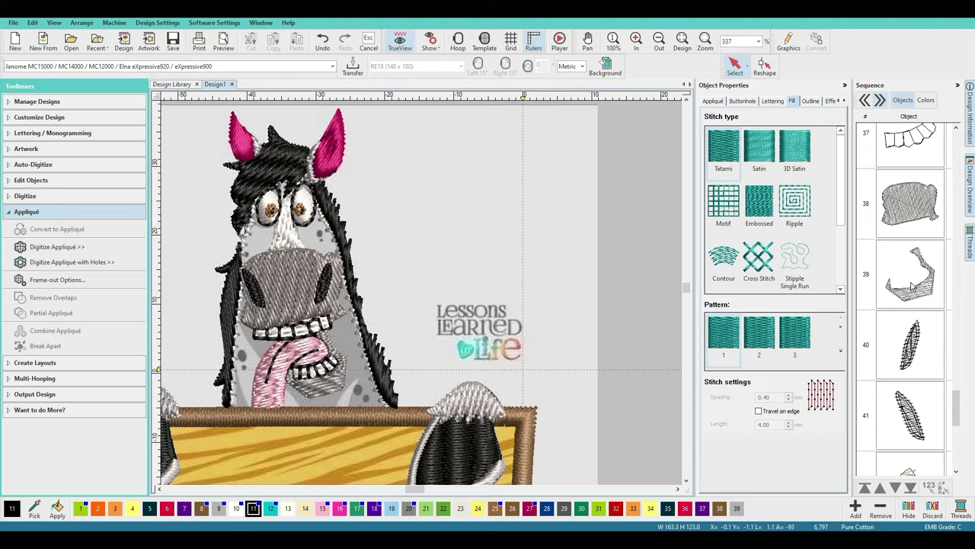
Step: Move the grey muzzle and lower jaw earlier in the sequence, directly after the pink mouth pieces and before the black lines
{"action": "scroll", "coordinate": [913, 286], "scroll_direction": "up", "scroll_amount": 1}
{"action": "left_click", "coordinate": [914, 278]}
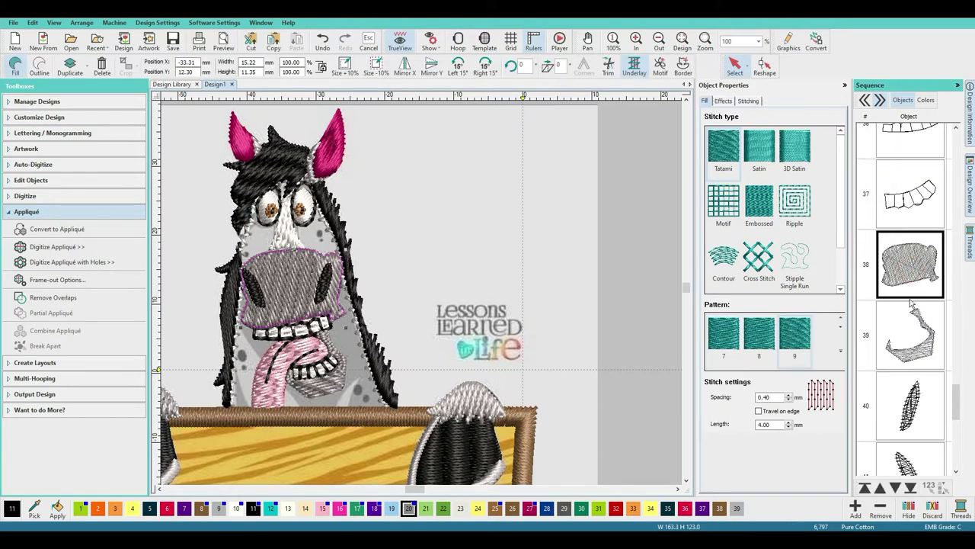
{"action": "left_click", "coordinate": [913, 352], "text": "ctrl"}
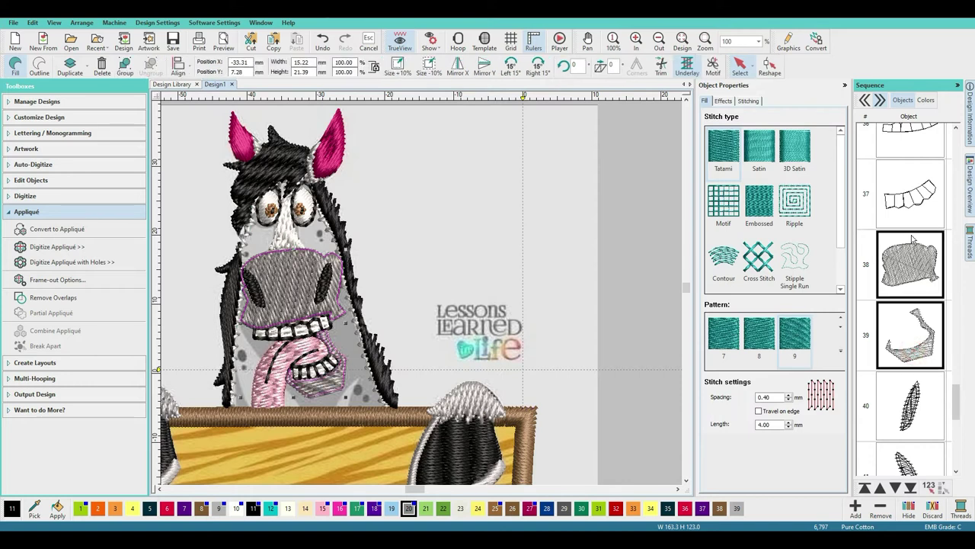
{"action": "scroll", "coordinate": [911, 234], "scroll_direction": "up", "scroll_amount": 5}
{"action": "left_click_drag", "start_coordinate": [896, 223], "coordinate": [897, 237]}
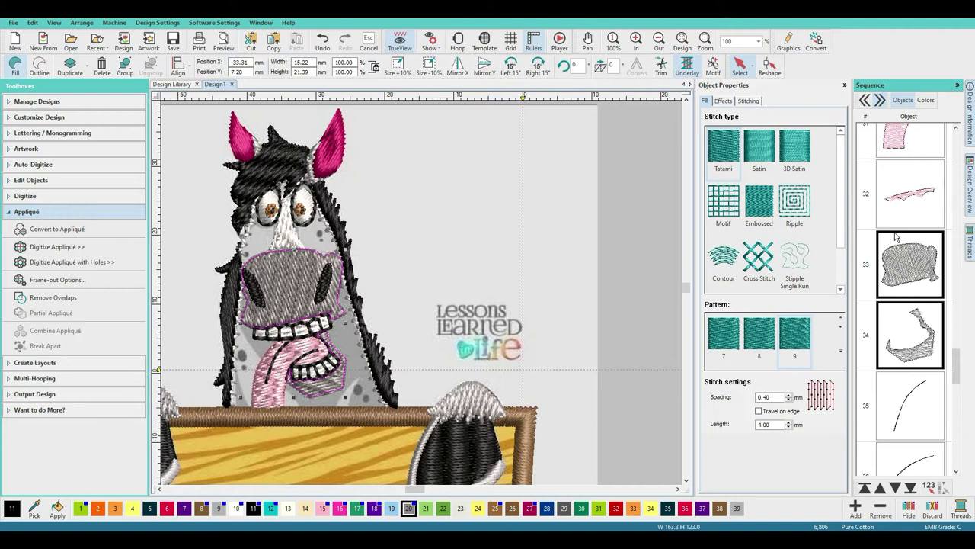
{"action": "left_click", "coordinate": [633, 240]}
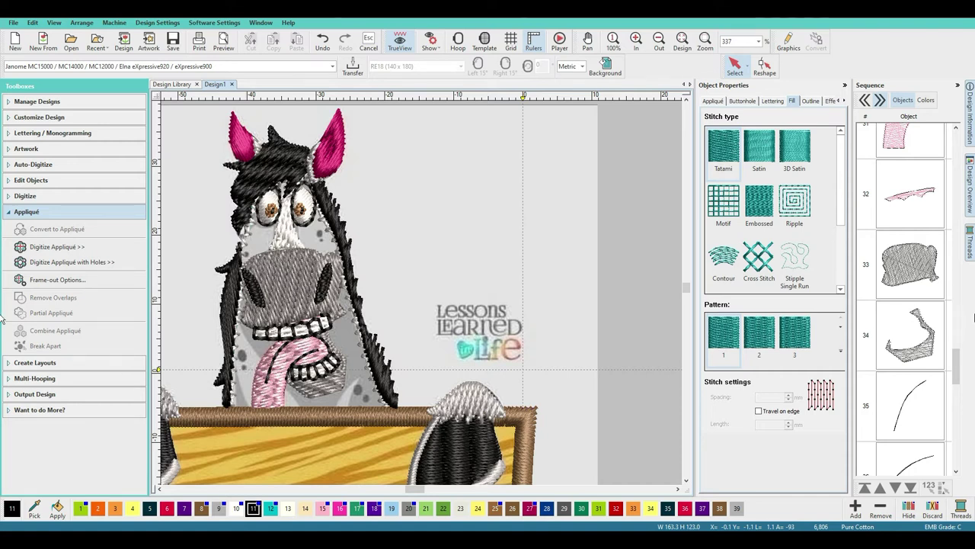
Step: Move the two brown irises earlier in the sequence, between the grey lower jaw and the first black line
{"action": "scroll", "coordinate": [930, 322], "scroll_direction": "down", "scroll_amount": 2}
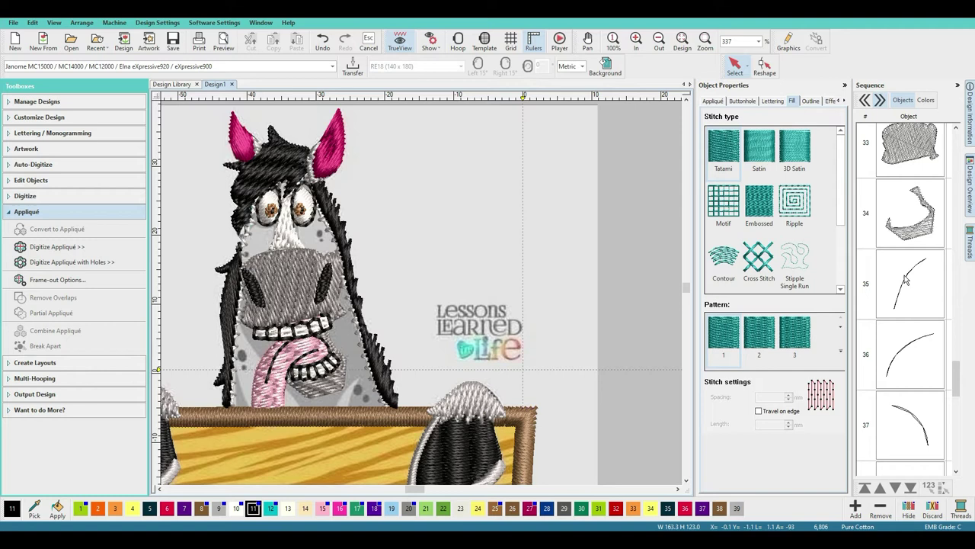
{"action": "scroll", "coordinate": [907, 305], "scroll_direction": "down", "scroll_amount": 2}
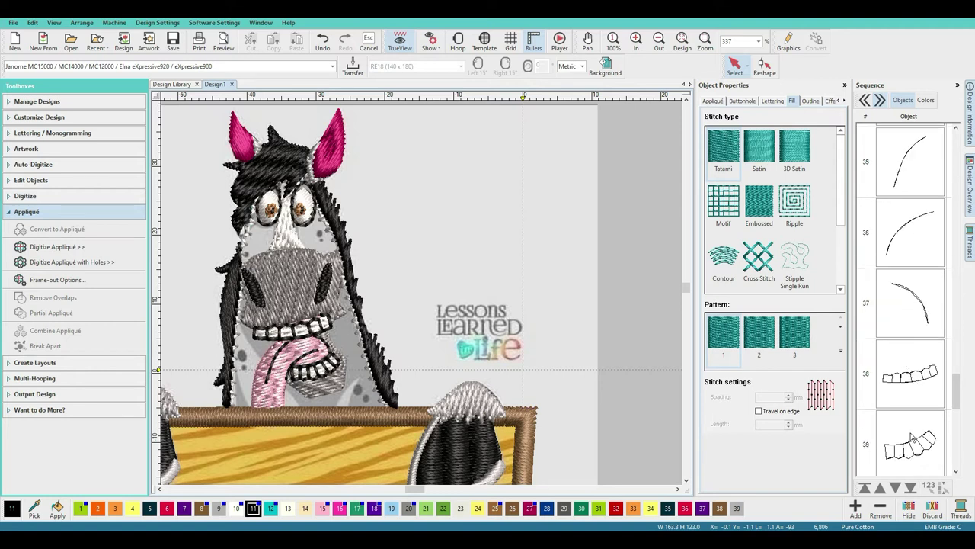
{"action": "scroll", "coordinate": [911, 434], "scroll_direction": "down", "scroll_amount": 2}
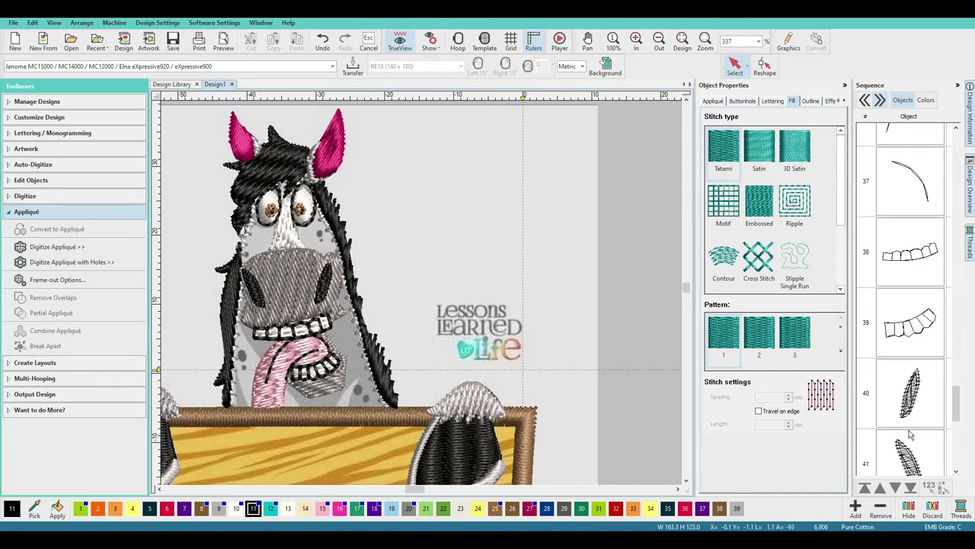
{"action": "left_click", "coordinate": [919, 400]}
{"action": "left_click", "coordinate": [912, 450]}
{"action": "scroll", "coordinate": [918, 384], "scroll_direction": "down", "scroll_amount": 1}
{"action": "scroll", "coordinate": [918, 385], "scroll_direction": "down", "scroll_amount": 2}
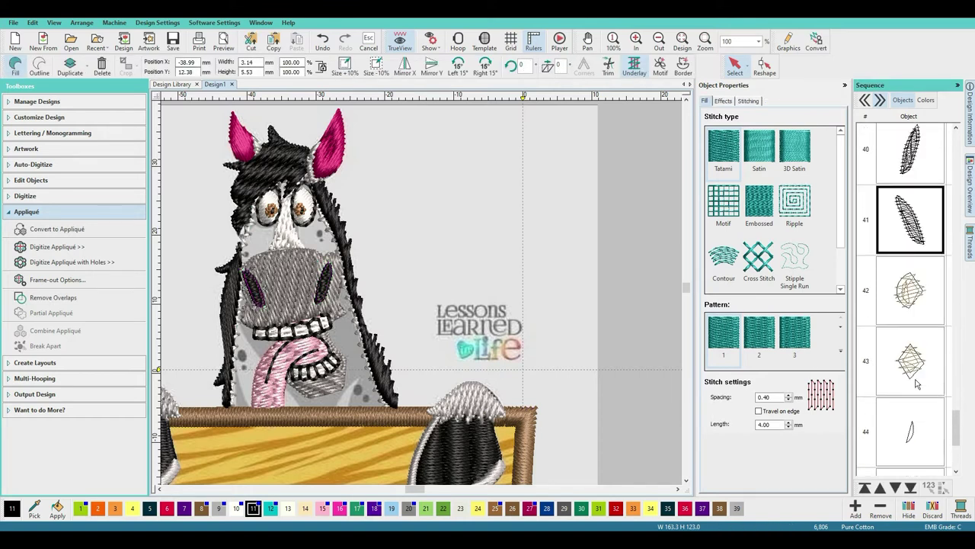
{"action": "left_click", "coordinate": [914, 301]}
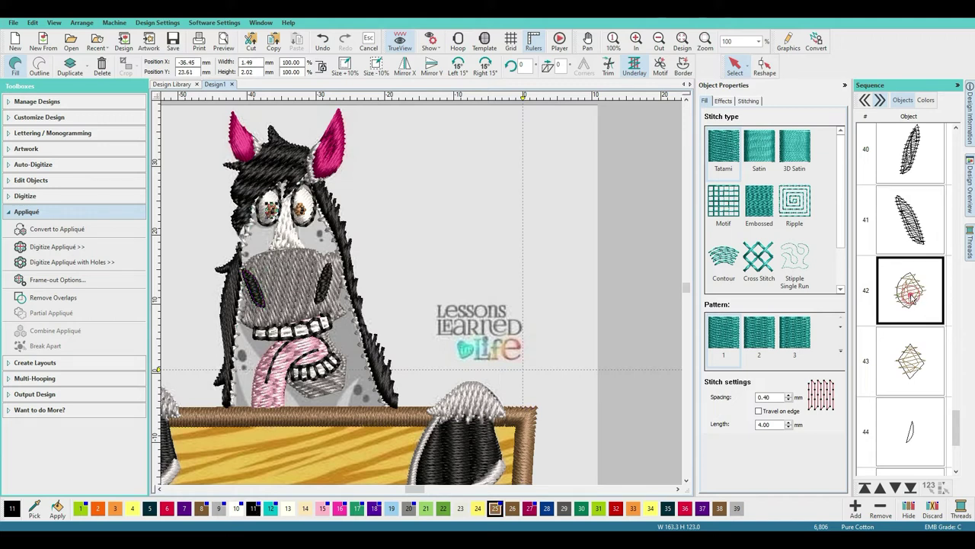
{"action": "left_click", "coordinate": [917, 367], "text": "ctrl"}
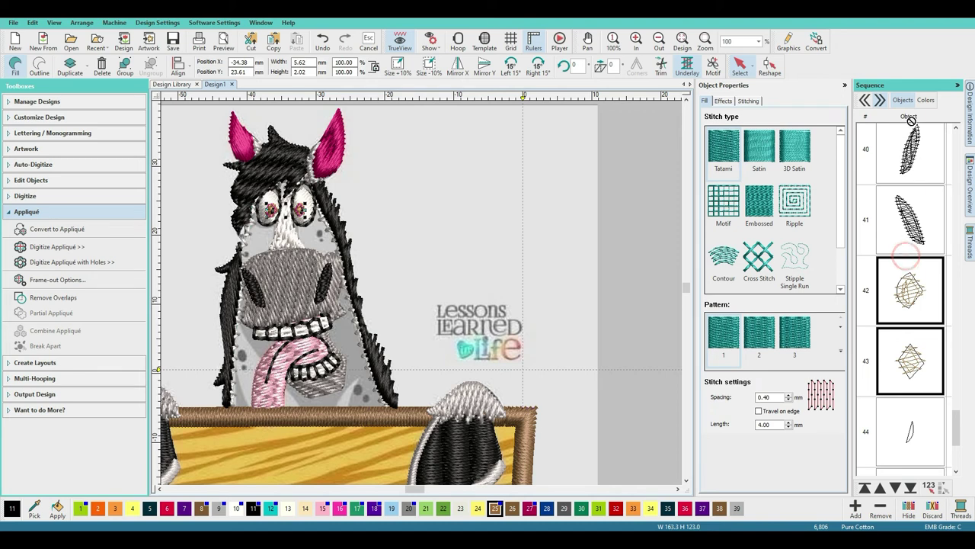
{"action": "scroll", "coordinate": [904, 196], "scroll_direction": "up", "scroll_amount": 5}
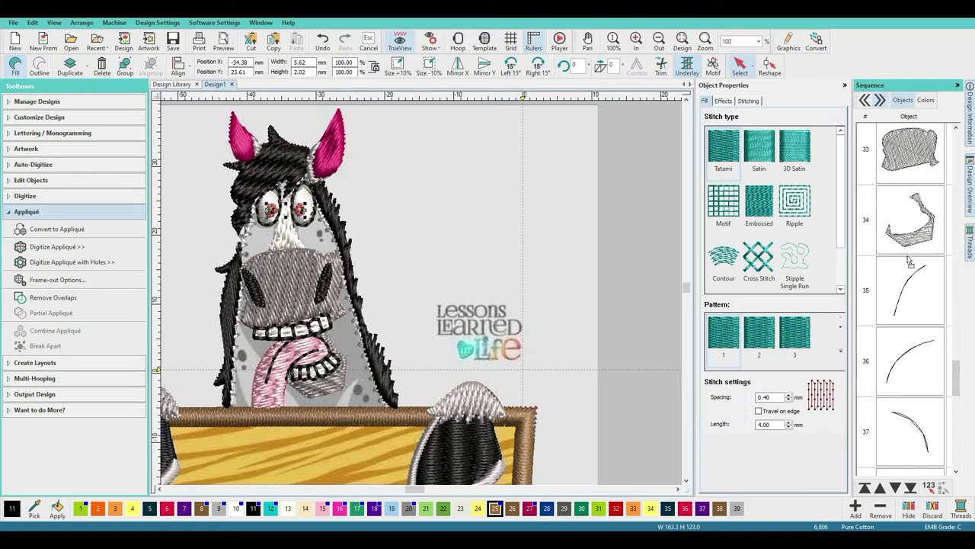
{"action": "left_click_drag", "start_coordinate": [909, 261], "coordinate": [909, 262]}
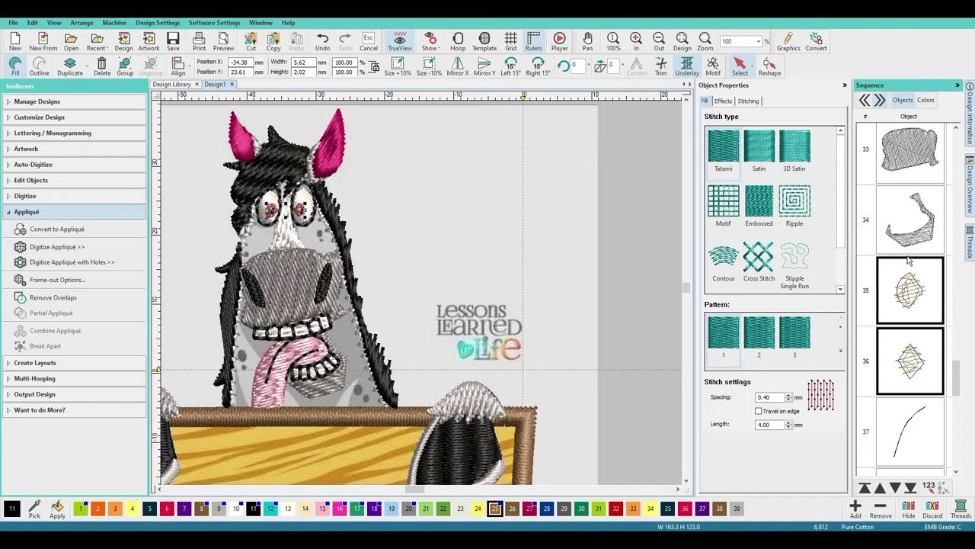
Step: Identify the last four black outline pieces of the eyes in the sequence and check the order of the preceding objects
{"action": "scroll", "coordinate": [910, 261], "scroll_direction": "down", "scroll_amount": 10}
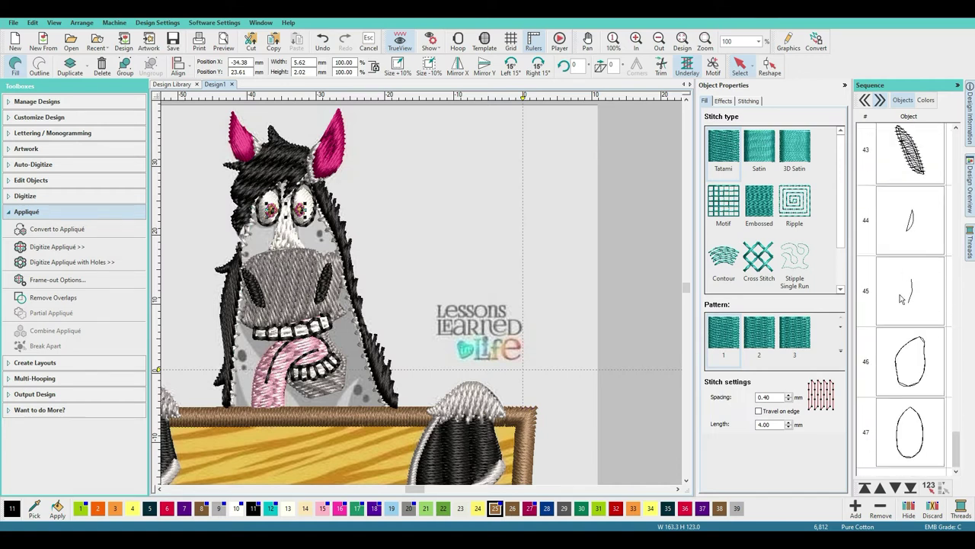
{"action": "left_click", "coordinate": [911, 436]}
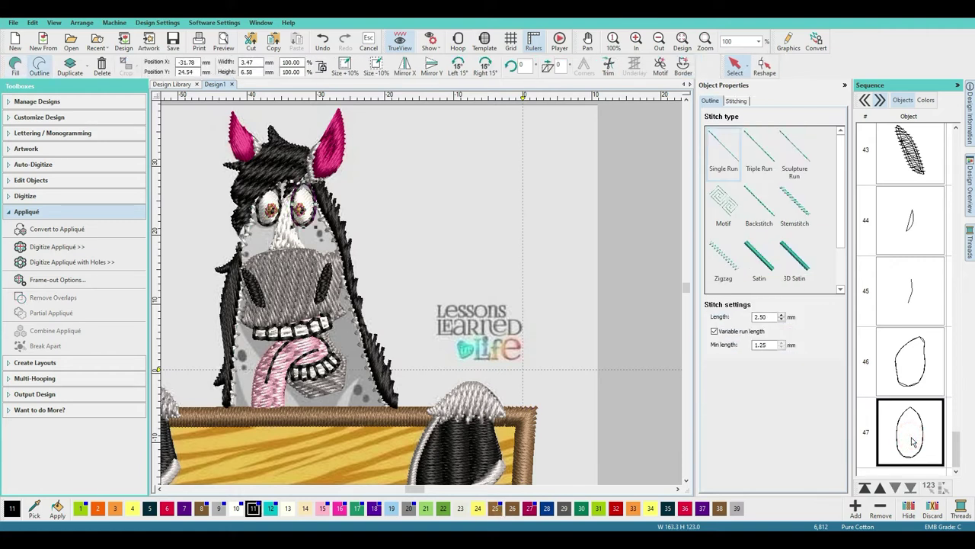
{"action": "left_click", "coordinate": [917, 366]}
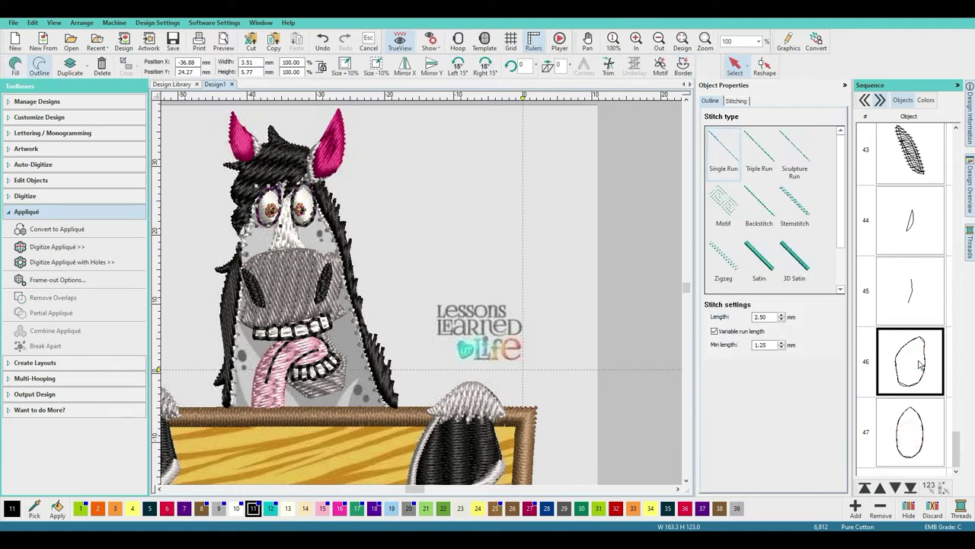
{"action": "left_click", "coordinate": [918, 306]}
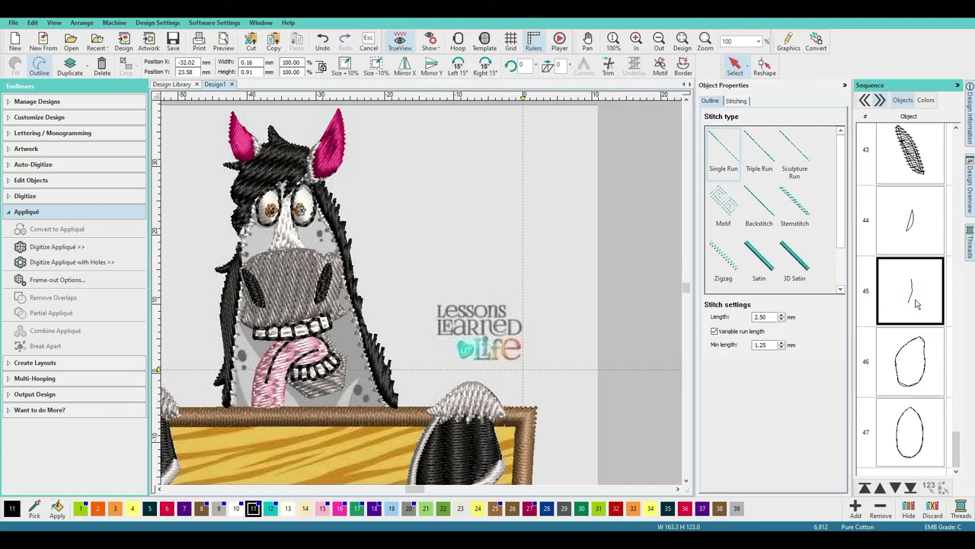
{"action": "left_click", "coordinate": [912, 226]}
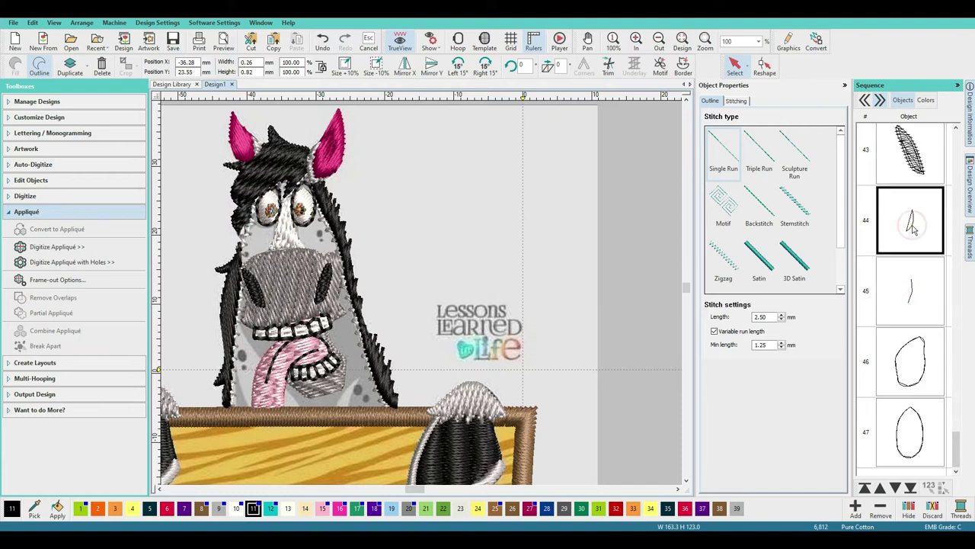
{"action": "scroll", "coordinate": [914, 306], "scroll_direction": "up", "scroll_amount": 5}
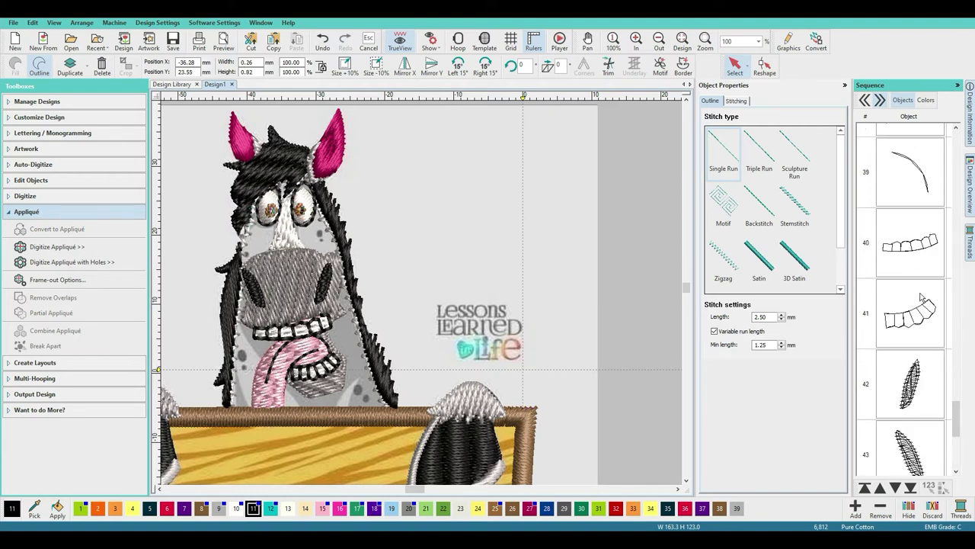
{"action": "left_click", "coordinate": [480, 209]}
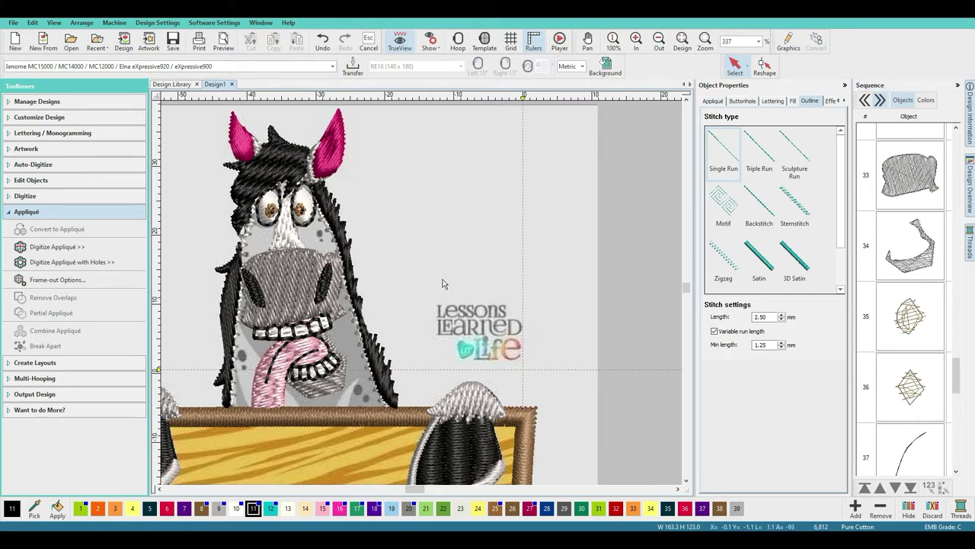
Step: Hide the background artwork and the appliqué fabric so only the stitching is displayed
{"action": "scroll", "coordinate": [458, 320], "scroll_direction": "down", "scroll_amount": 2}
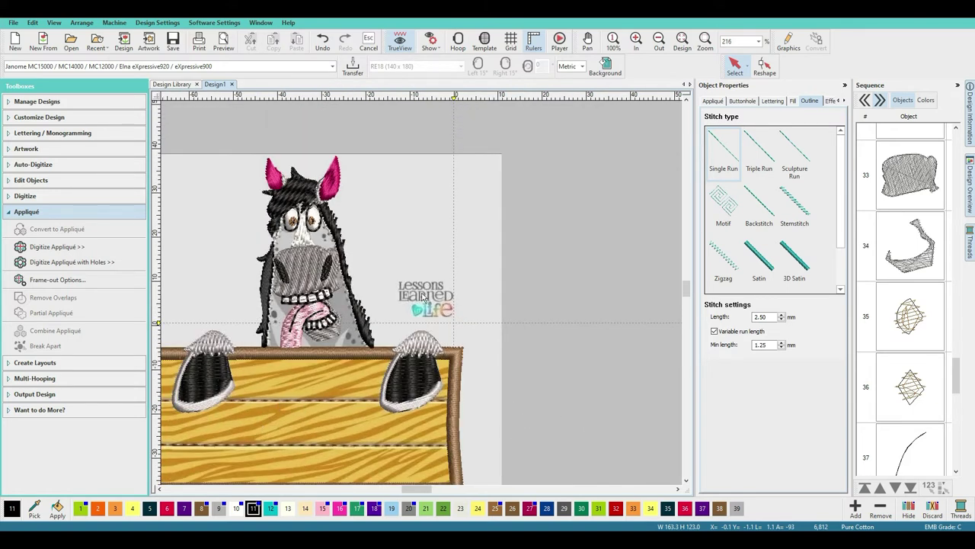
{"action": "scroll", "coordinate": [424, 297], "scroll_direction": "down", "scroll_amount": 3}
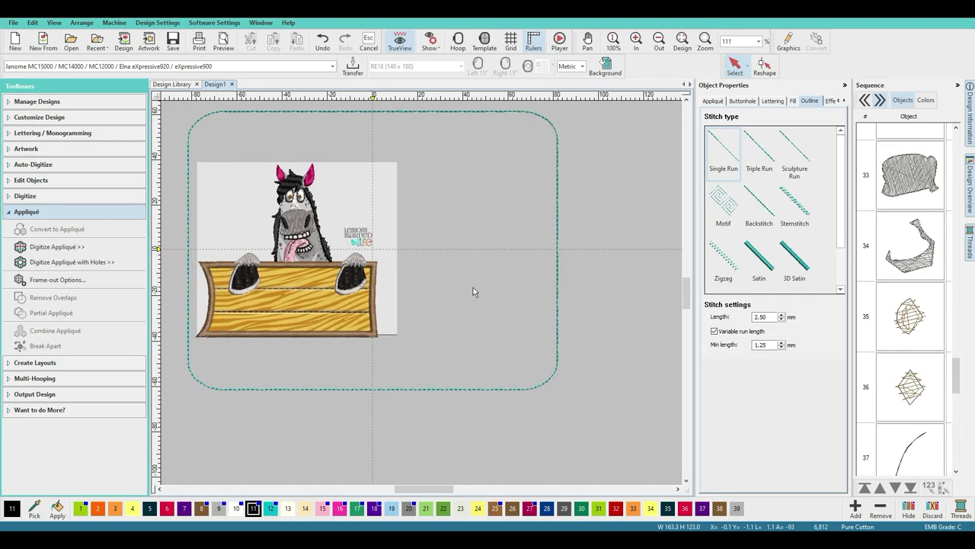
{"action": "key", "text": "d"}
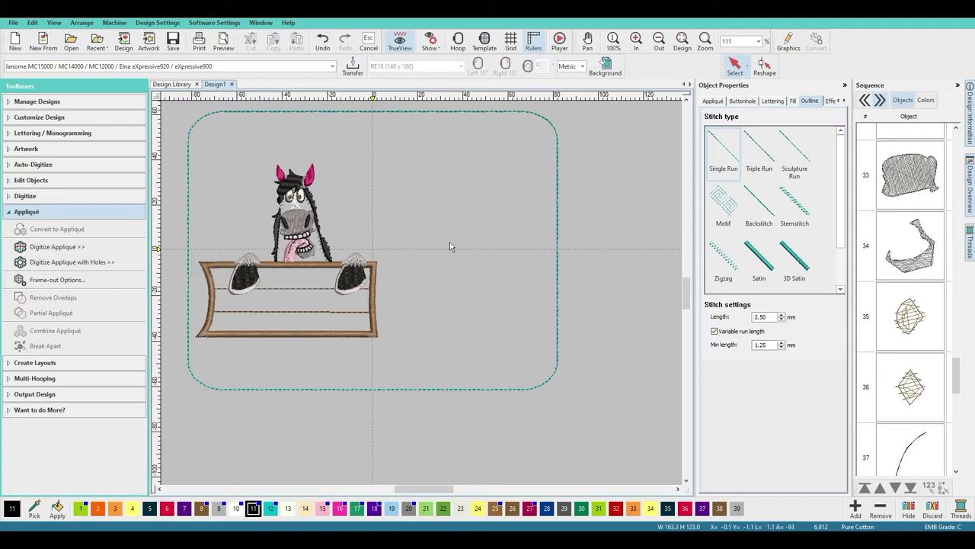
Step: Set the design background to a solid cyan colour and apply it
{"action": "right_click", "coordinate": [447, 197]}
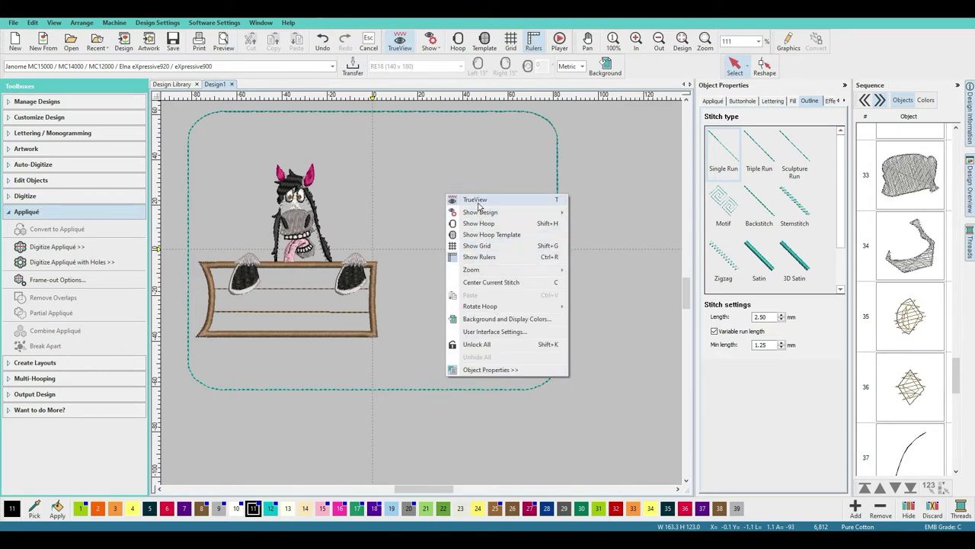
{"action": "left_click", "coordinate": [538, 318]}
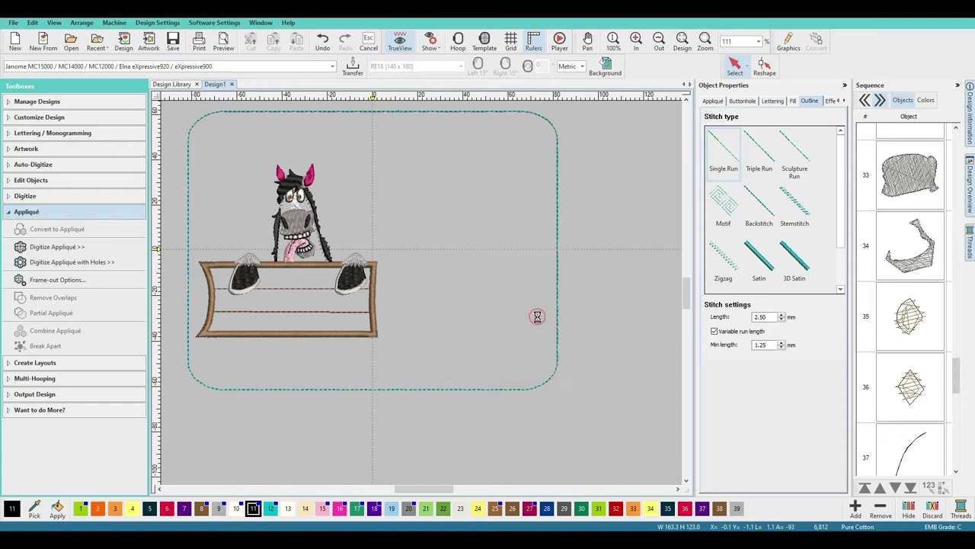
{"action": "left_click", "coordinate": [480, 141]}
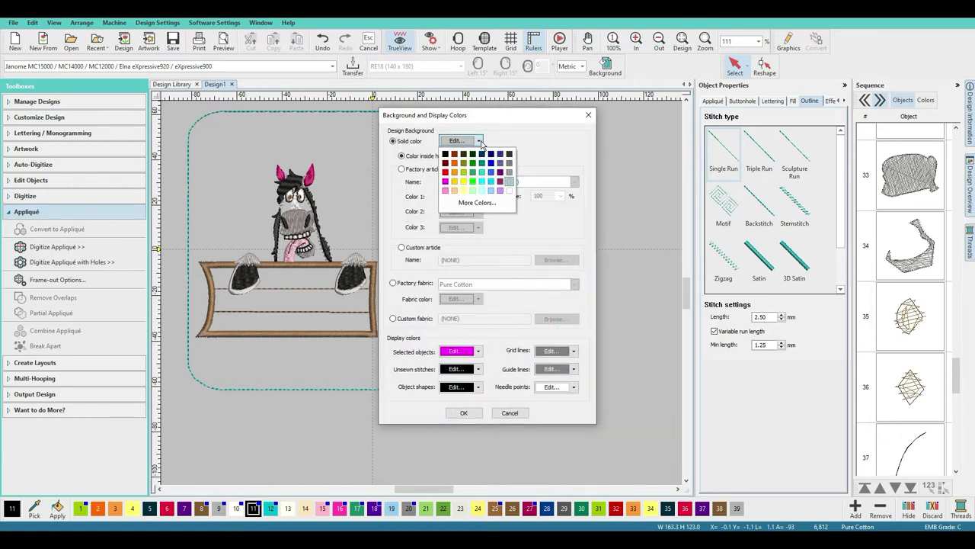
{"action": "left_click", "coordinate": [491, 189]}
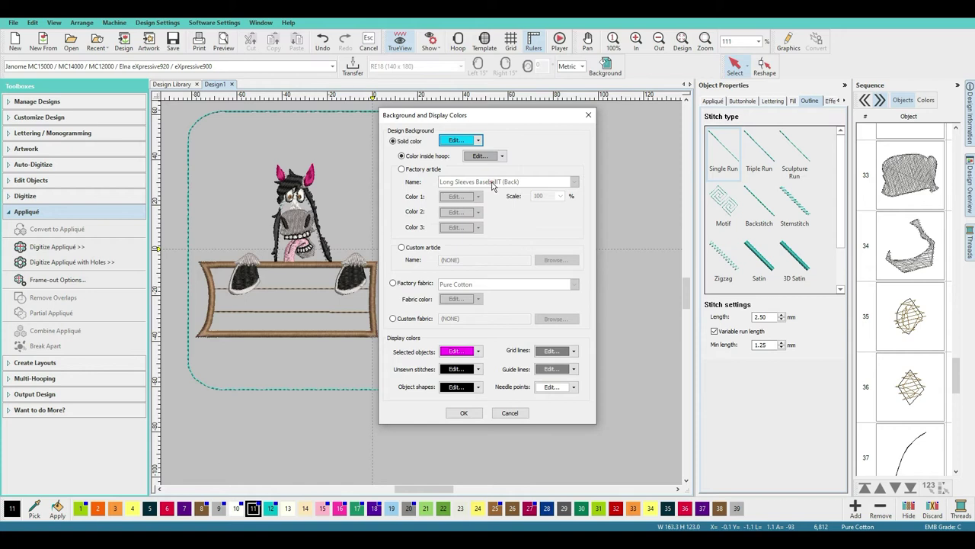
{"action": "left_click", "coordinate": [460, 415]}
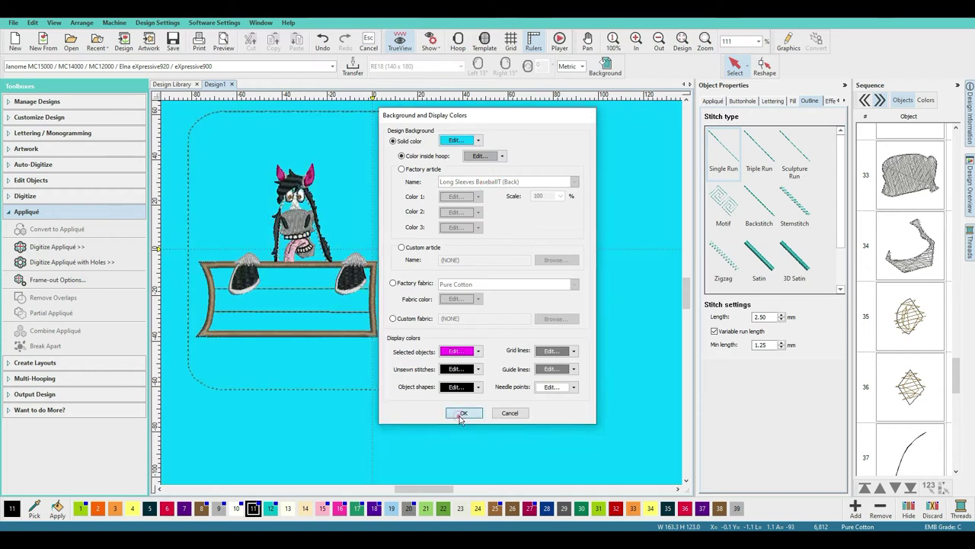
Step: Examine the horse's head, hooves and fence board up close against the cyan background
{"action": "scroll", "coordinate": [422, 295], "scroll_direction": "up", "scroll_amount": 3}
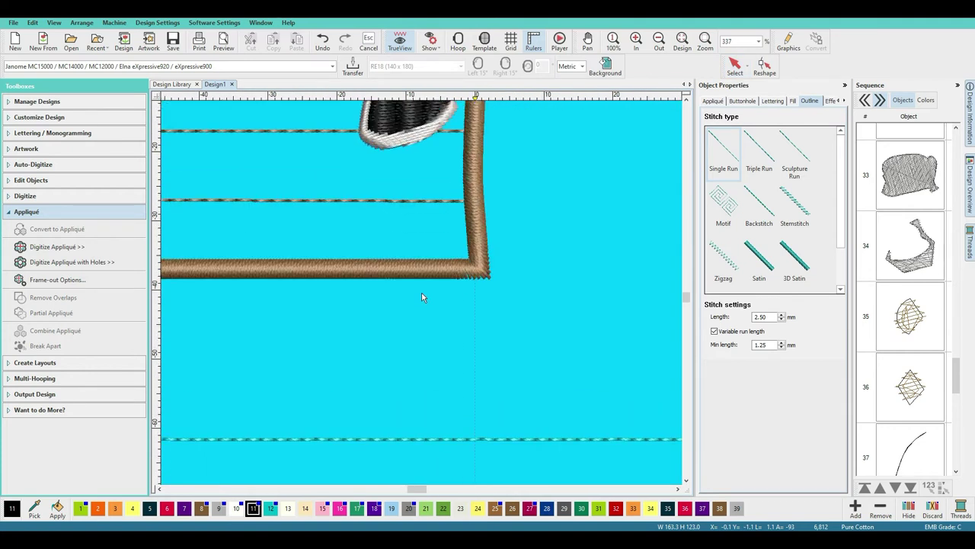
{"action": "mouse_move", "coordinate": [687, 299]}
{"action": "left_mouse_down"}
{"action": "mouse_move", "coordinate": [688, 286]}
{"action": "mouse_move", "coordinate": [689, 295]}
{"action": "left_mouse_up"}
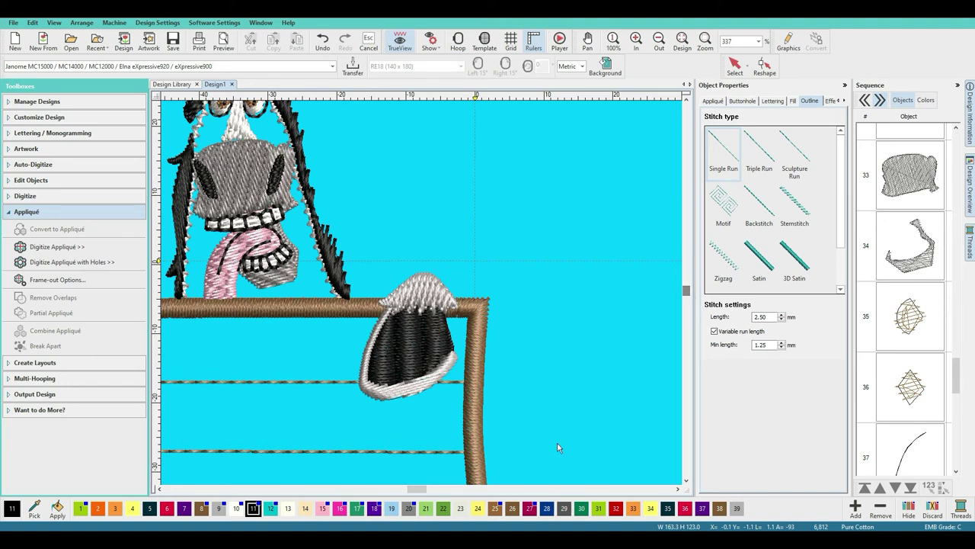
{"action": "left_click_drag", "start_coordinate": [418, 492], "coordinate": [412, 493]}
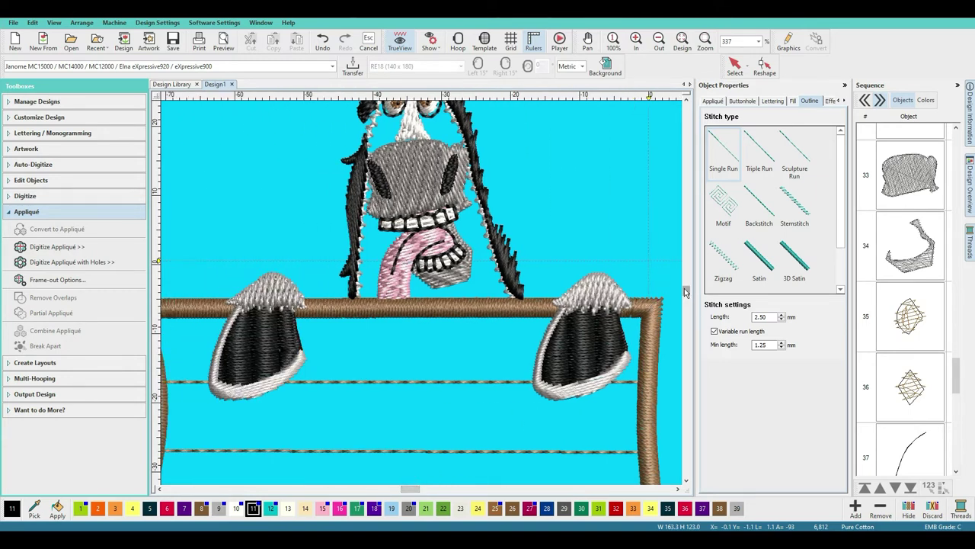
{"action": "scroll", "coordinate": [686, 291], "scroll_direction": "up", "scroll_amount": 1}
{"action": "scroll", "coordinate": [686, 290], "scroll_direction": "up", "scroll_amount": 3}
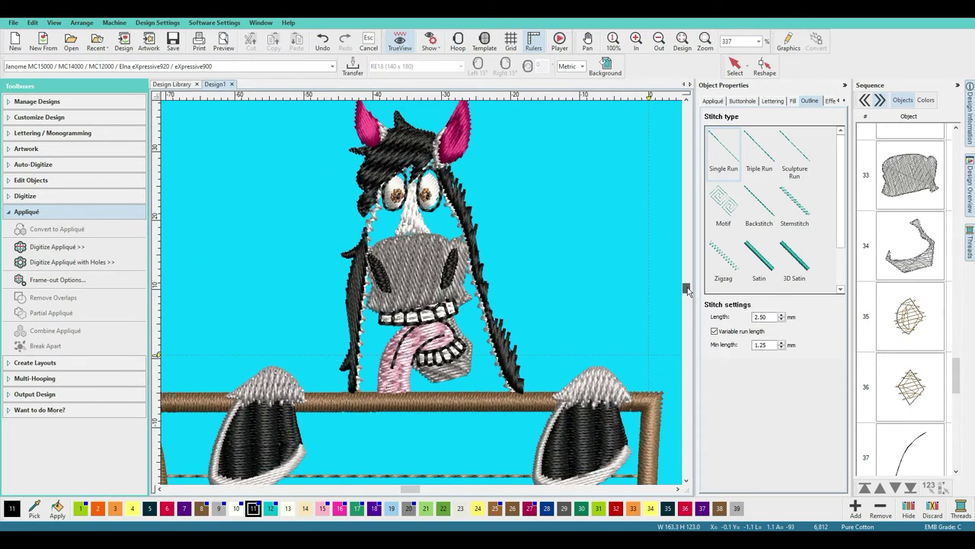
{"action": "scroll", "coordinate": [686, 290], "scroll_direction": "up", "scroll_amount": 1}
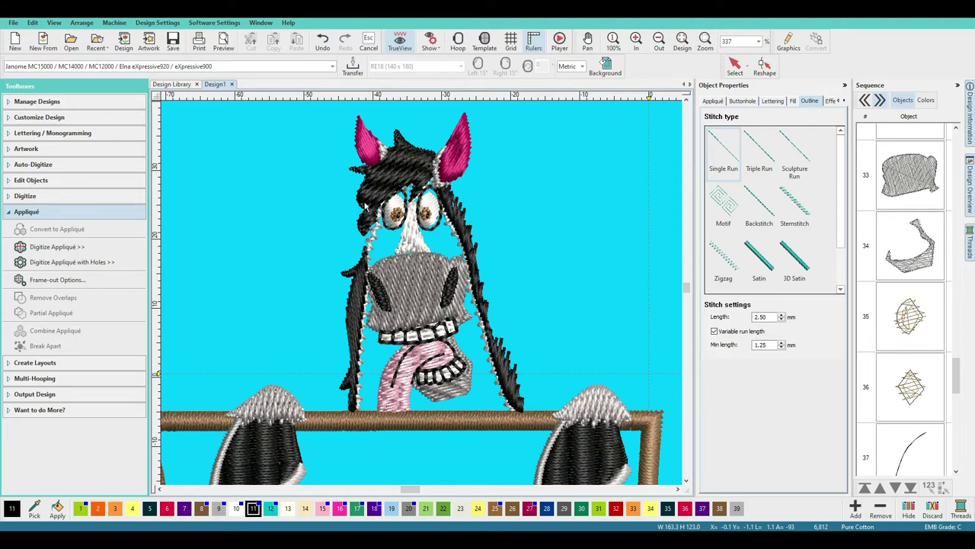
Step: Change the solid design background color to light gray
{"action": "right_click", "coordinate": [563, 219]}
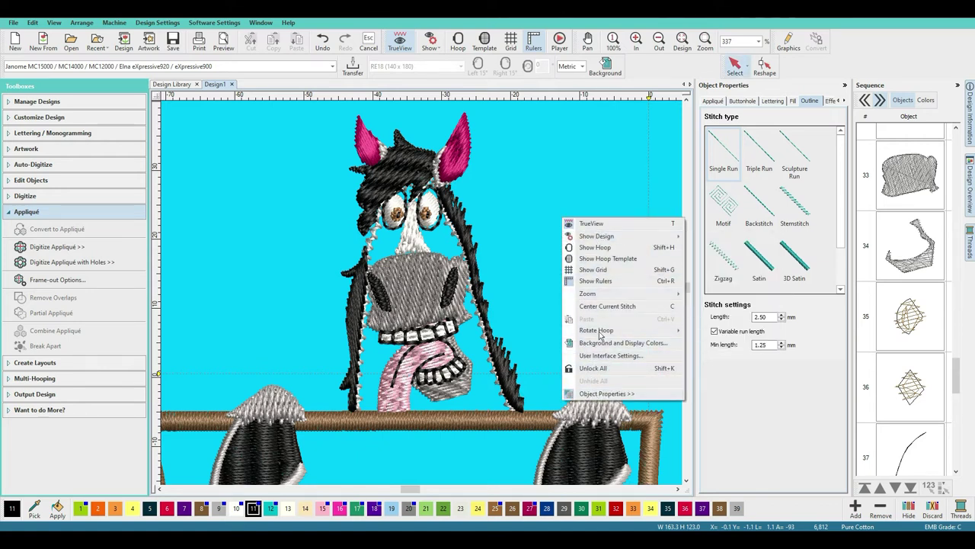
{"action": "left_click", "coordinate": [580, 139]}
{"action": "scroll", "coordinate": [580, 139], "scroll_direction": "down", "scroll_amount": 4}
{"action": "right_click", "coordinate": [479, 157]}
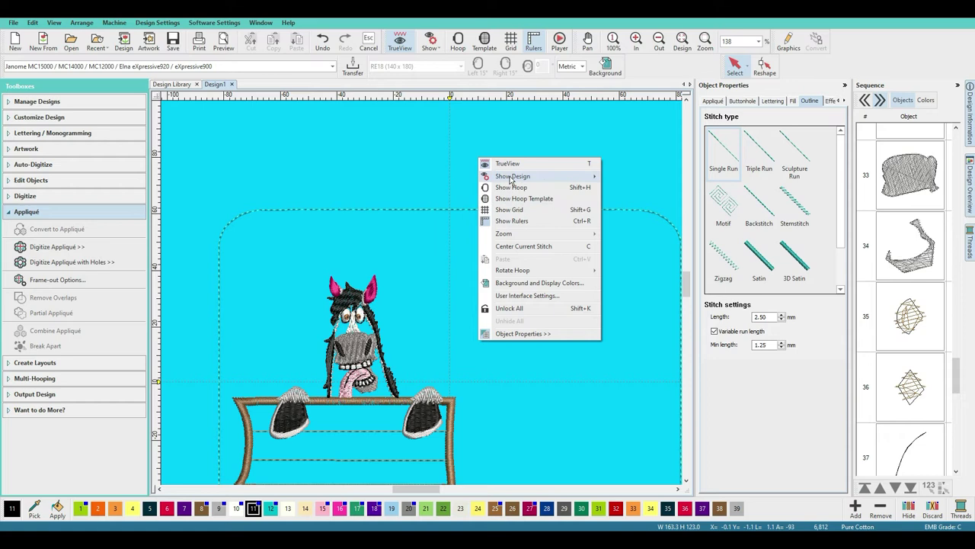
{"action": "mouse_move", "coordinate": [513, 180]}
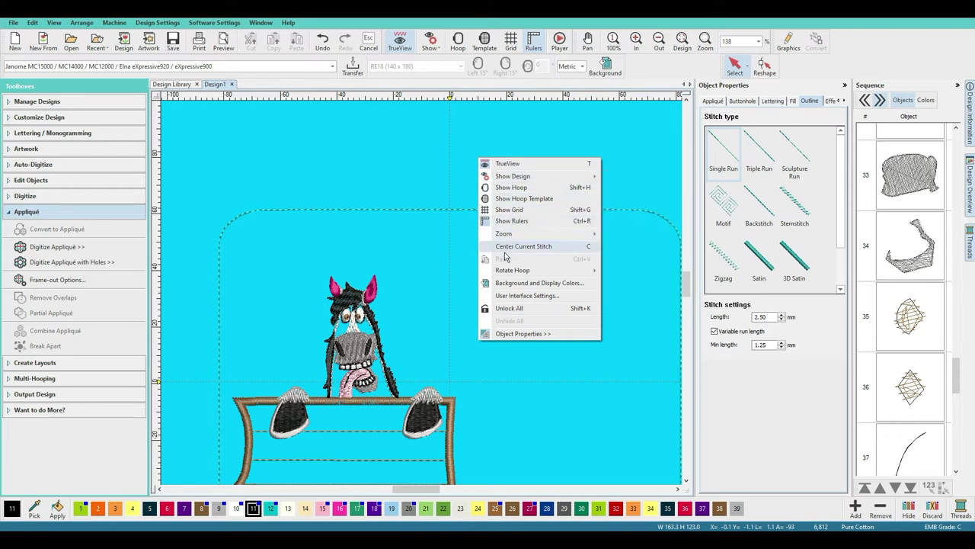
{"action": "left_click", "coordinate": [548, 151]}
{"action": "right_click", "coordinate": [559, 125]}
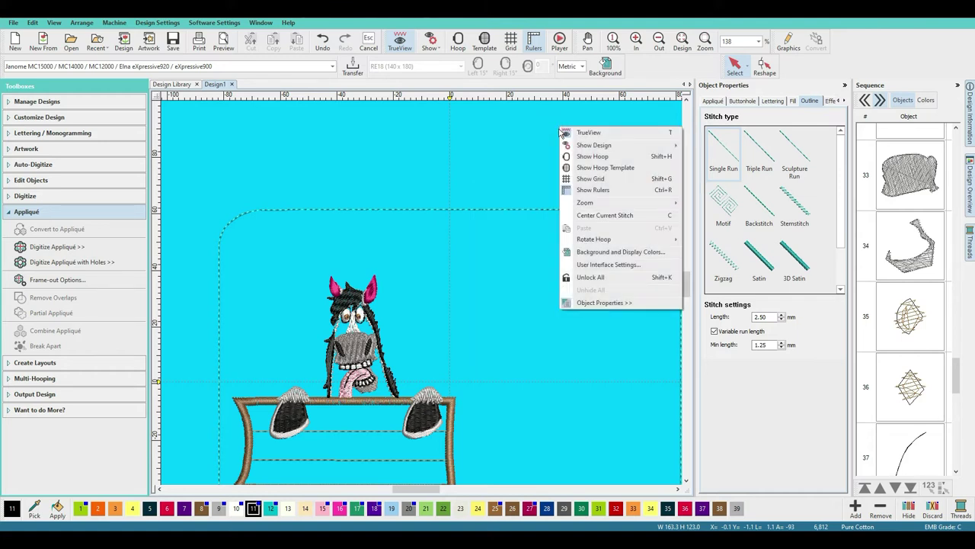
{"action": "left_click", "coordinate": [739, 65]}
{"action": "left_click", "coordinate": [602, 69]}
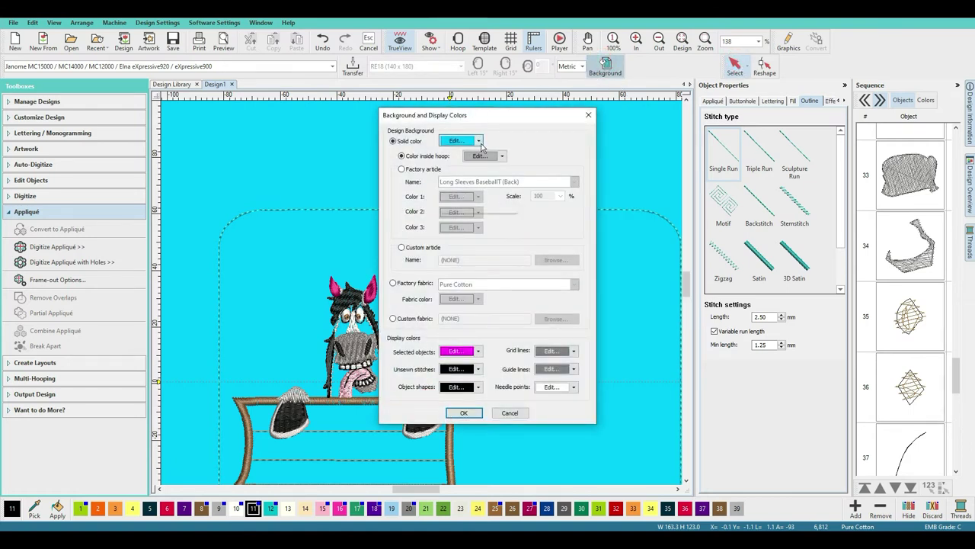
{"action": "left_click", "coordinate": [479, 140]}
{"action": "left_click", "coordinate": [514, 185]}
{"action": "left_click", "coordinate": [466, 414]}
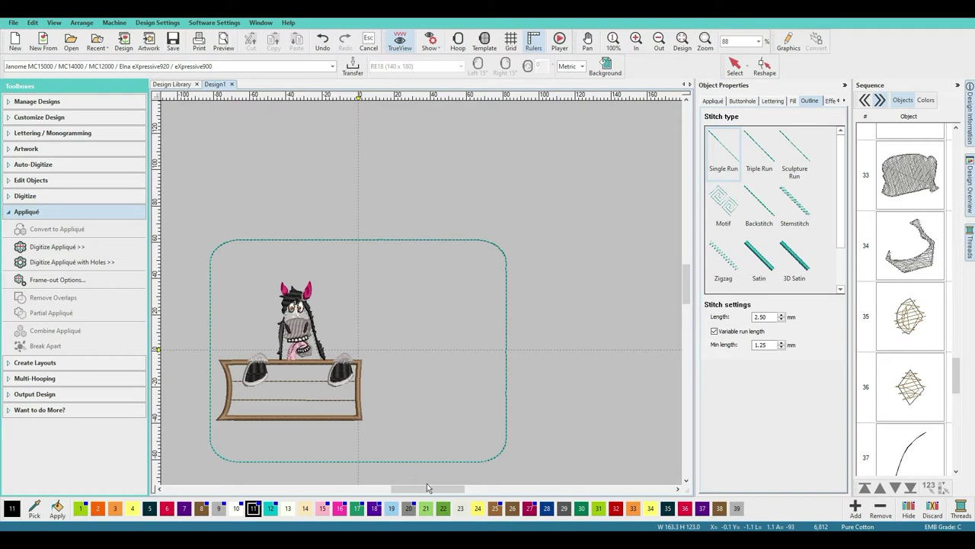
Step: Inspect the horse, fence board and rounded border against the gray background
{"action": "scroll", "coordinate": [426, 487], "scroll_direction": "left", "scroll_amount": 2}
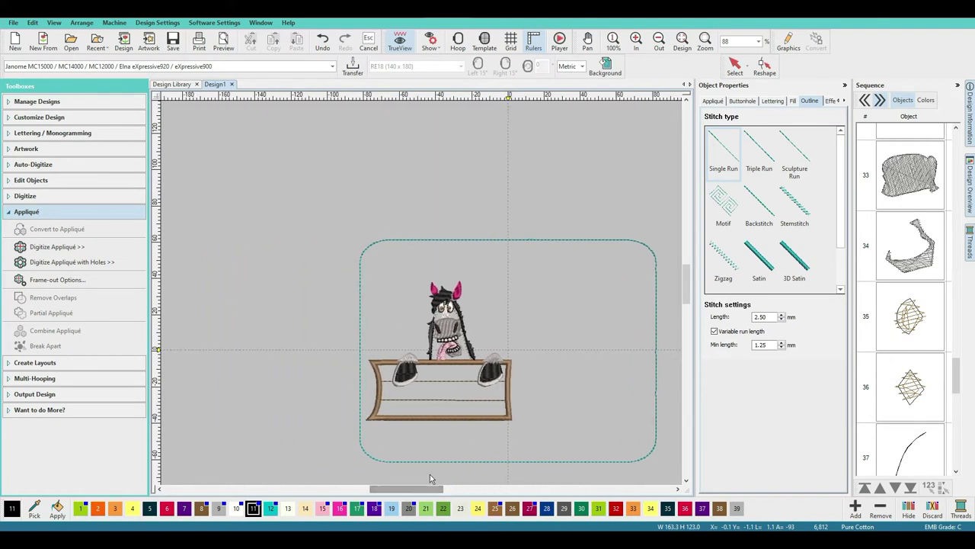
{"action": "scroll", "coordinate": [420, 291], "scroll_direction": "up", "scroll_amount": 2}
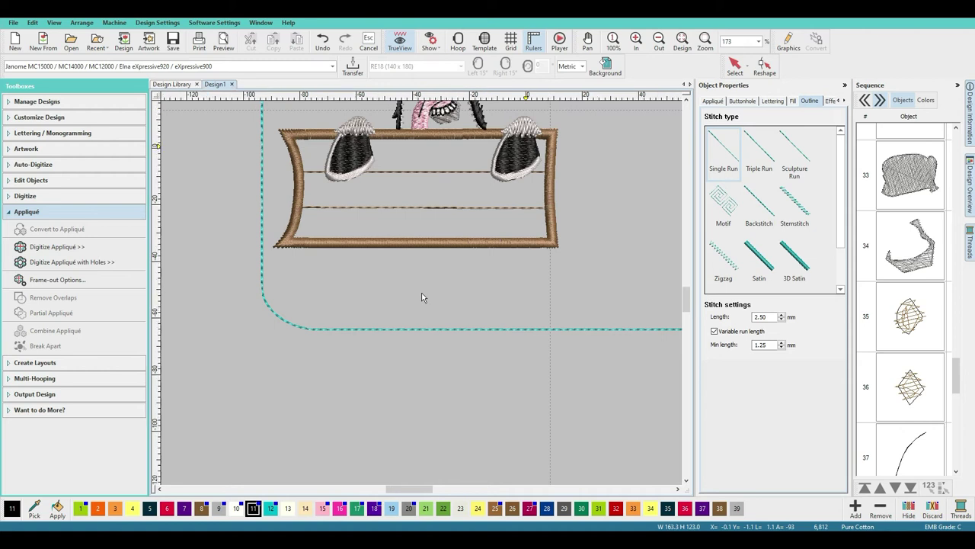
{"action": "scroll", "coordinate": [422, 297], "scroll_direction": "down", "scroll_amount": 1}
{"action": "scroll", "coordinate": [686, 290], "scroll_direction": "up", "scroll_amount": 3}
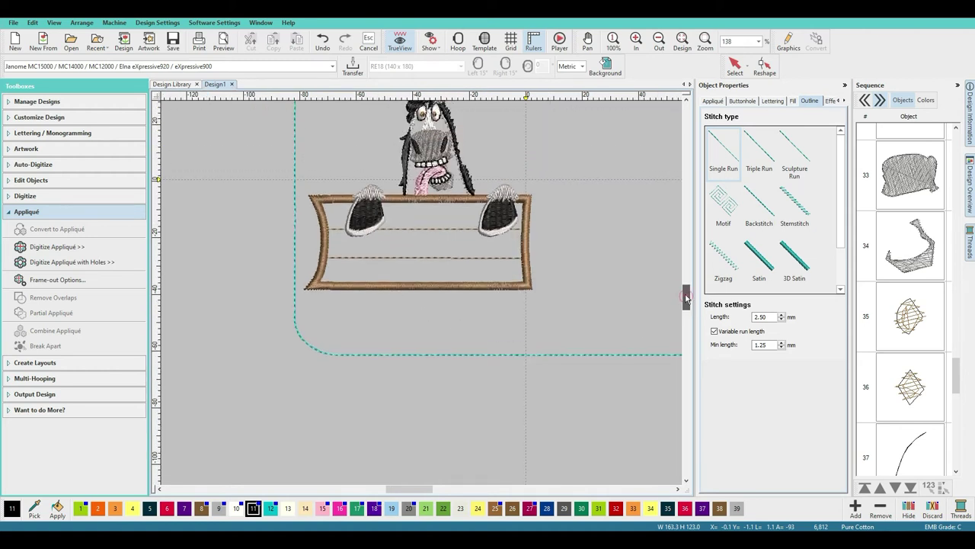
{"action": "scroll", "coordinate": [686, 289], "scroll_direction": "up", "scroll_amount": 1}
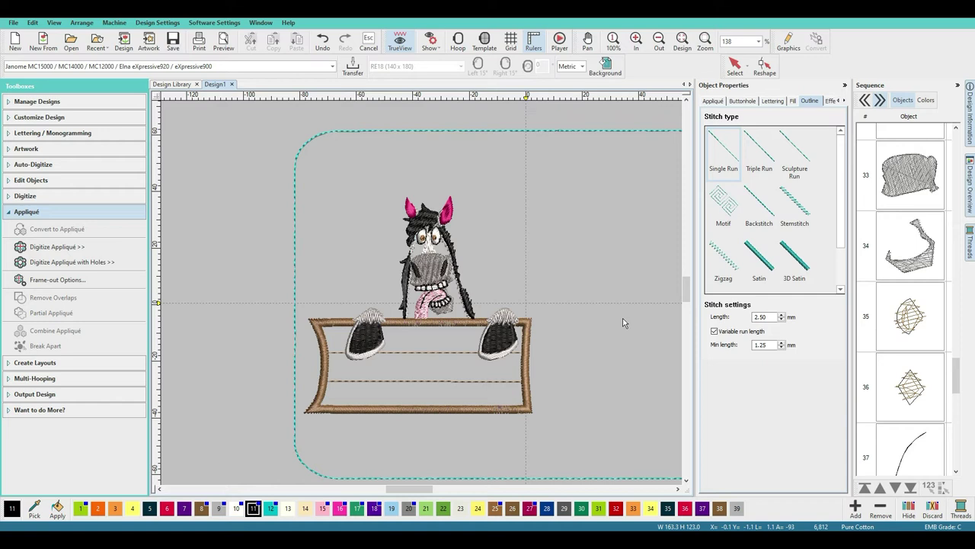
{"action": "scroll", "coordinate": [622, 323], "scroll_direction": "down", "scroll_amount": 1}
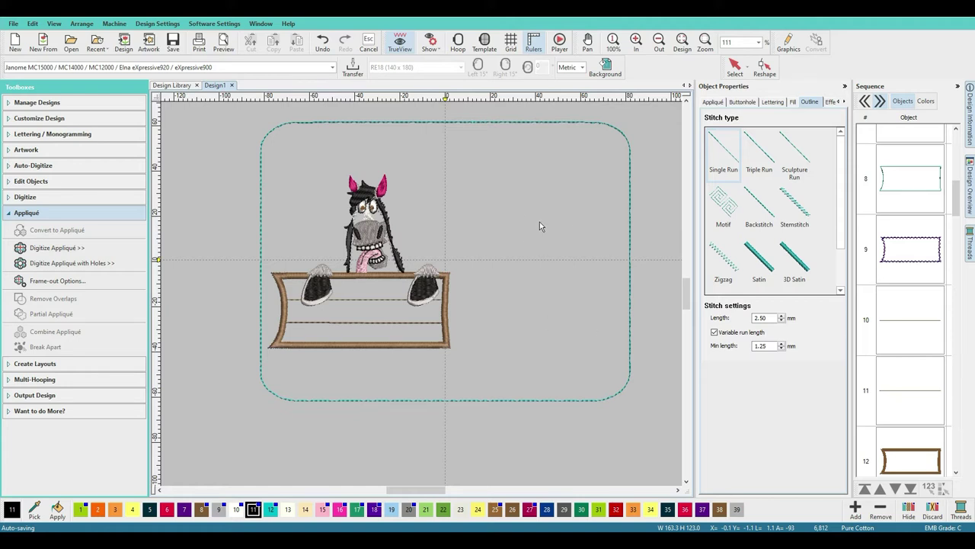
Step: Review the design's objects in stitching order, from the background artwork through the final details
{"action": "scroll", "coordinate": [911, 190], "scroll_direction": "up", "scroll_amount": 8}
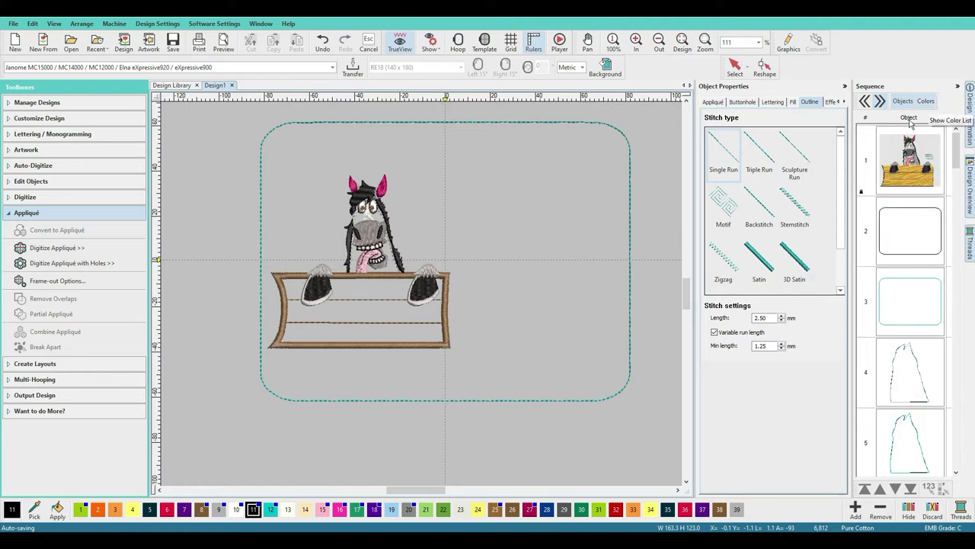
{"action": "scroll", "coordinate": [924, 158], "scroll_direction": "down", "scroll_amount": 3}
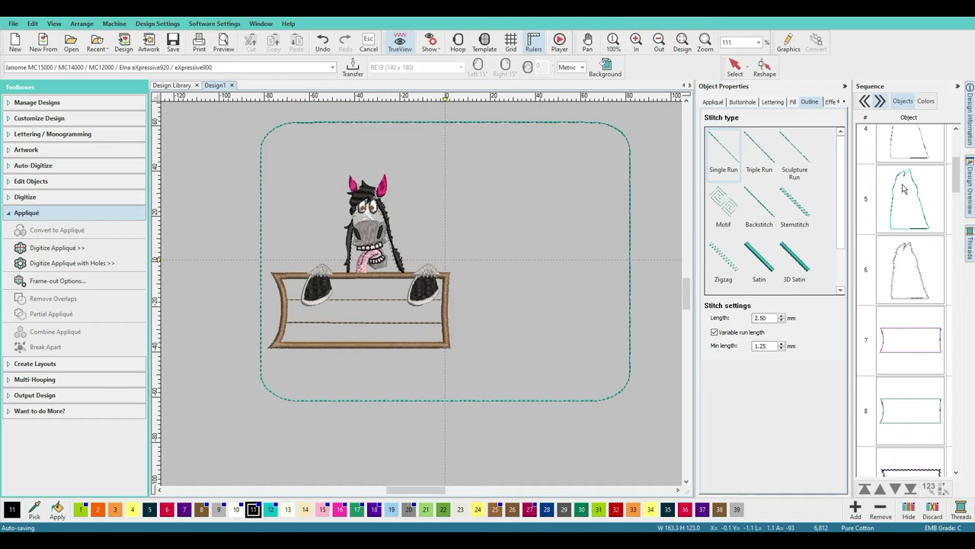
{"action": "scroll", "coordinate": [903, 189], "scroll_direction": "down", "scroll_amount": 20}
{"action": "scroll", "coordinate": [896, 219], "scroll_direction": "down", "scroll_amount": 15}
{"action": "scroll", "coordinate": [897, 212], "scroll_direction": "up", "scroll_amount": 20}
{"action": "scroll", "coordinate": [902, 181], "scroll_direction": "up", "scroll_amount": 8}
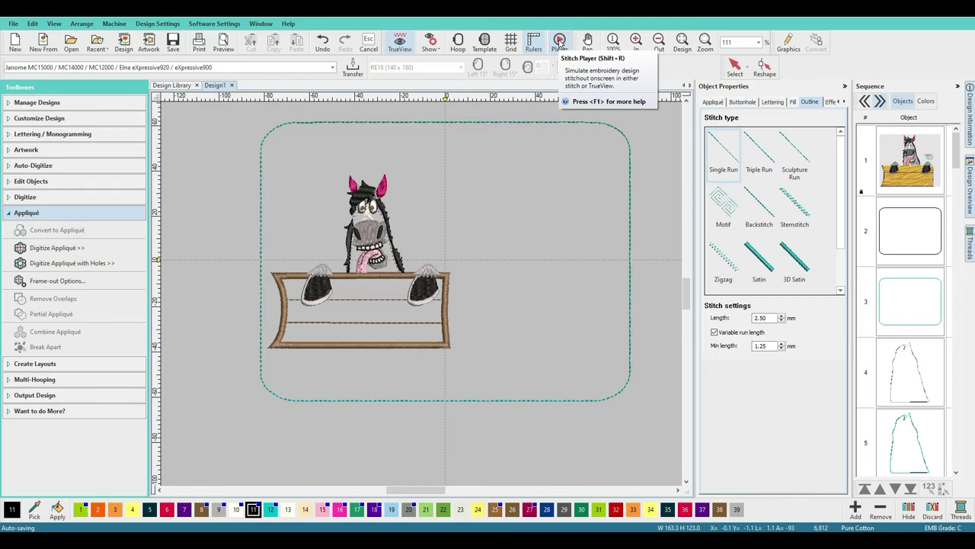
Step: Simulate the stitch-out at 4800 s/m, pause it during the board's purple tack-down stitching, and review the matching objects in the sequence
{"action": "left_click", "coordinate": [560, 39]}
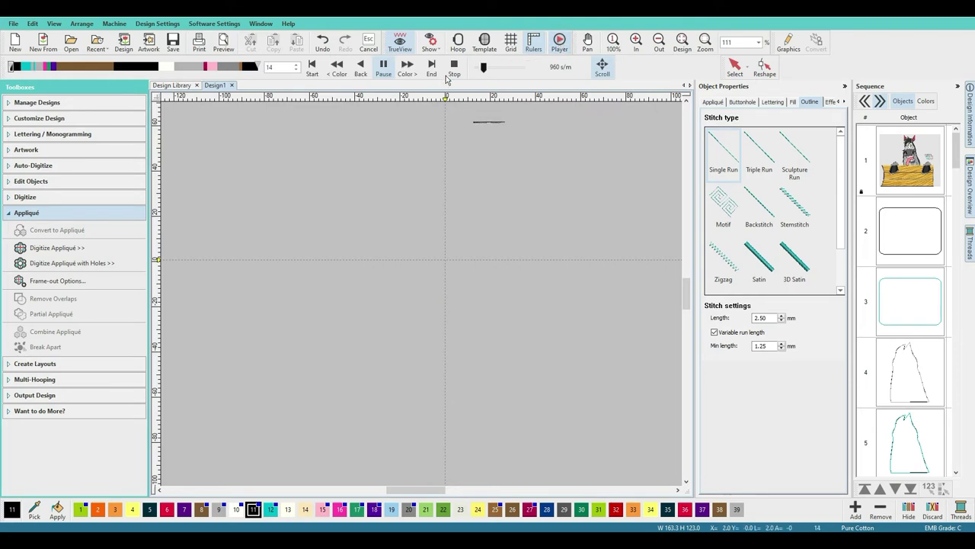
{"action": "mouse_move", "coordinate": [485, 68]}
{"action": "left_mouse_down"}
{"action": "mouse_move", "coordinate": [516, 81]}
{"action": "mouse_move", "coordinate": [499, 74]}
{"action": "left_mouse_up"}
{"action": "left_click", "coordinate": [391, 70]}
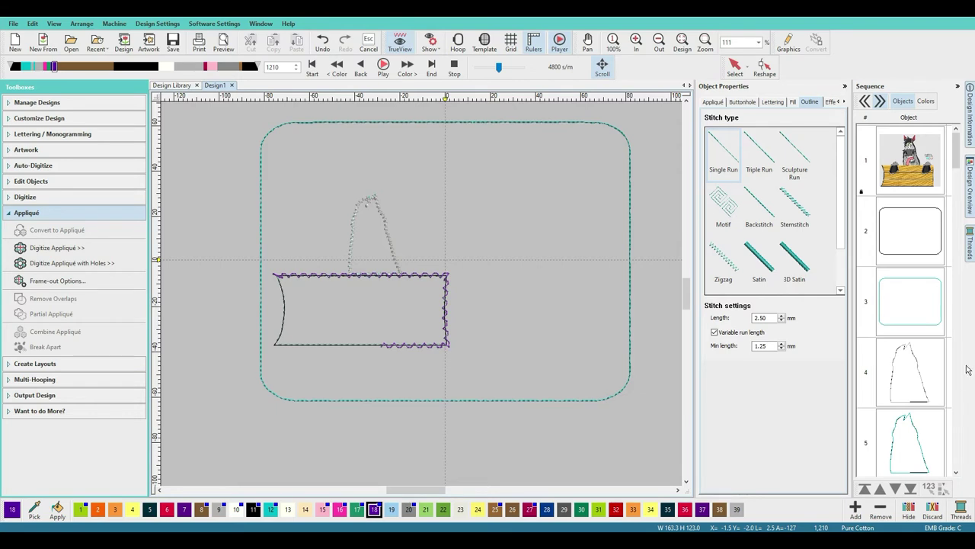
{"action": "scroll", "coordinate": [923, 373], "scroll_direction": "down", "scroll_amount": 5}
{"action": "scroll", "coordinate": [923, 373], "scroll_direction": "down", "scroll_amount": 1}
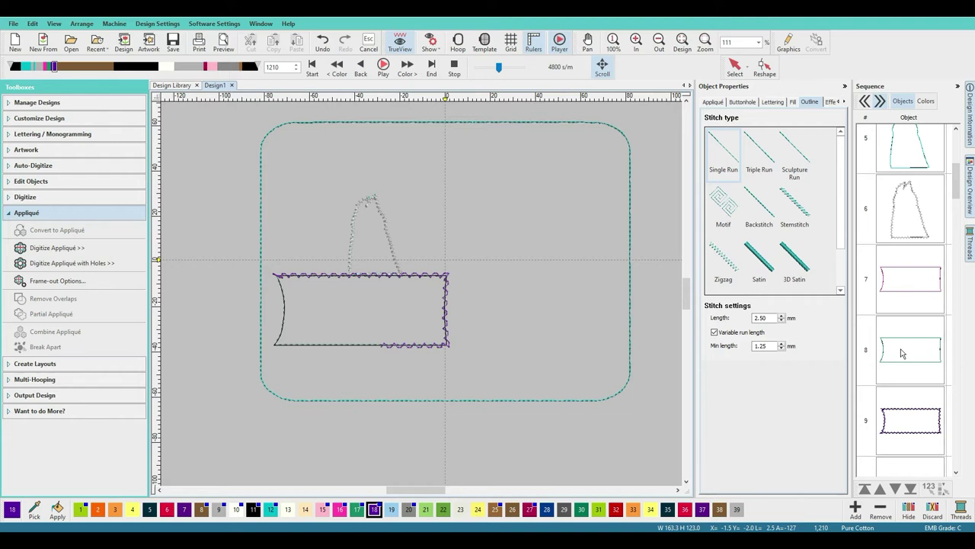
{"action": "scroll", "coordinate": [903, 353], "scroll_direction": "down", "scroll_amount": 2}
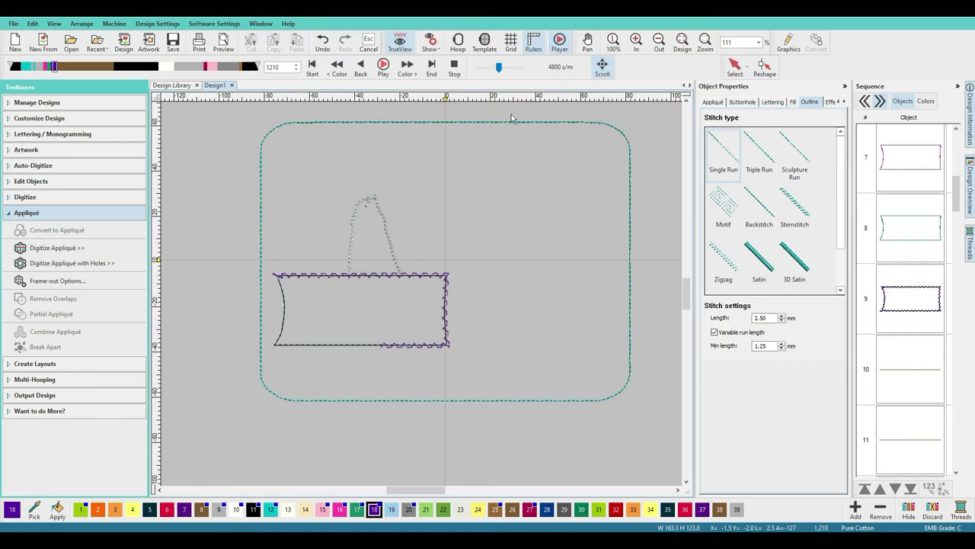
Step: Resume the stitch-out simulation through to the end, follow the objects in the sequence, and stop the player
{"action": "left_click", "coordinate": [383, 65]}
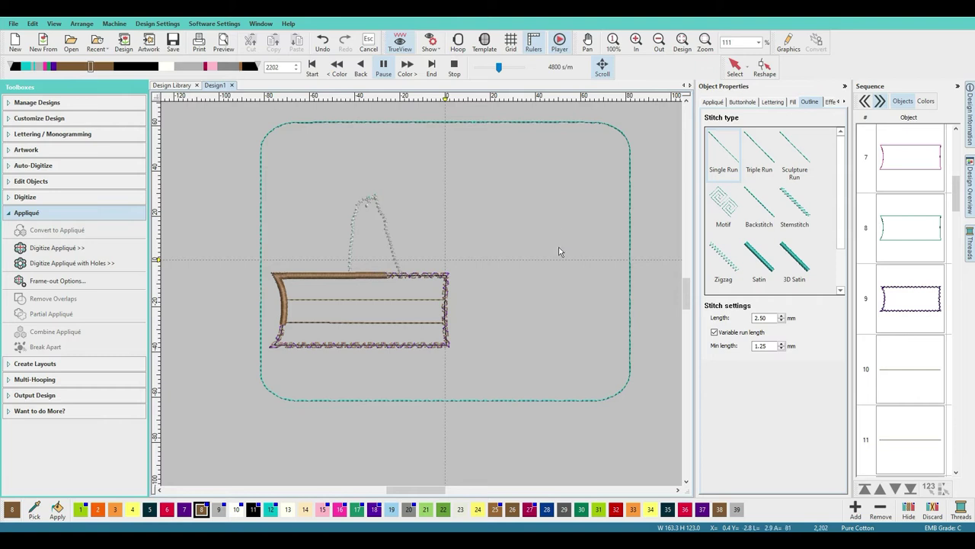
{"action": "scroll", "coordinate": [920, 376], "scroll_direction": "down", "scroll_amount": 3}
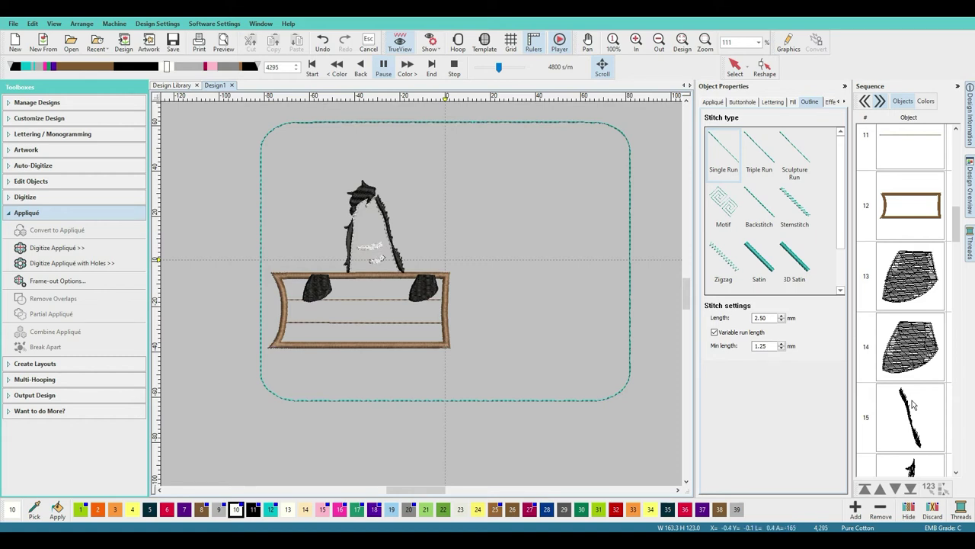
{"action": "scroll", "coordinate": [913, 405], "scroll_direction": "down", "scroll_amount": 6}
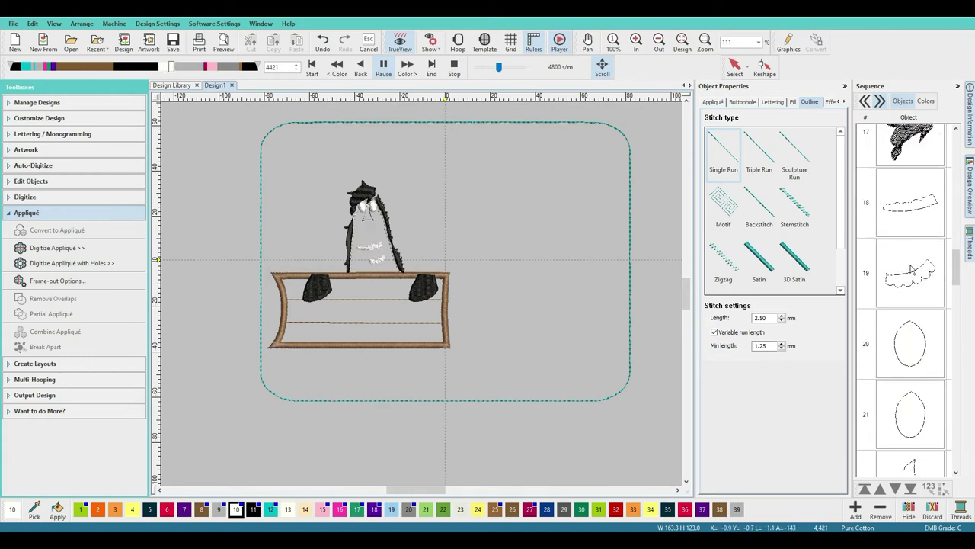
{"action": "scroll", "coordinate": [907, 347], "scroll_direction": "down", "scroll_amount": 3}
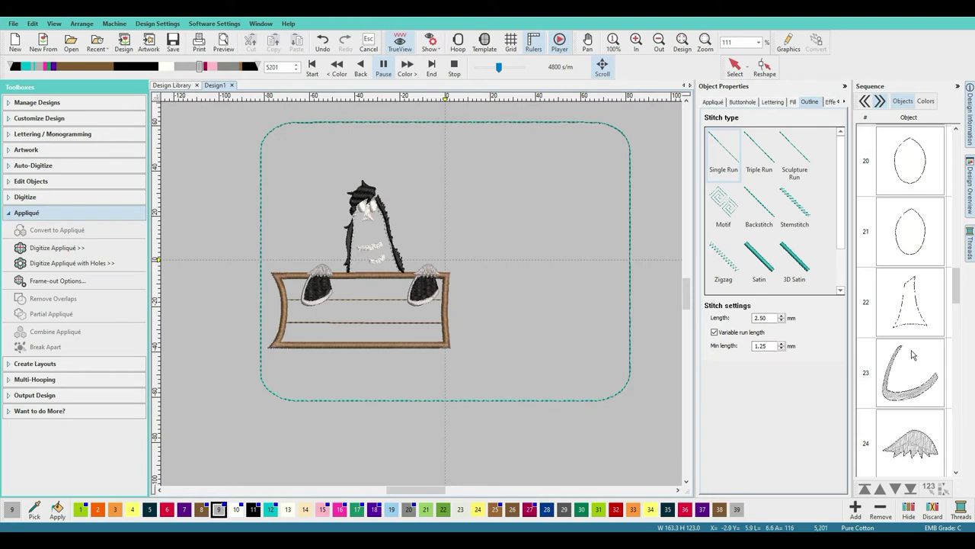
{"action": "scroll", "coordinate": [913, 355], "scroll_direction": "down", "scroll_amount": 2}
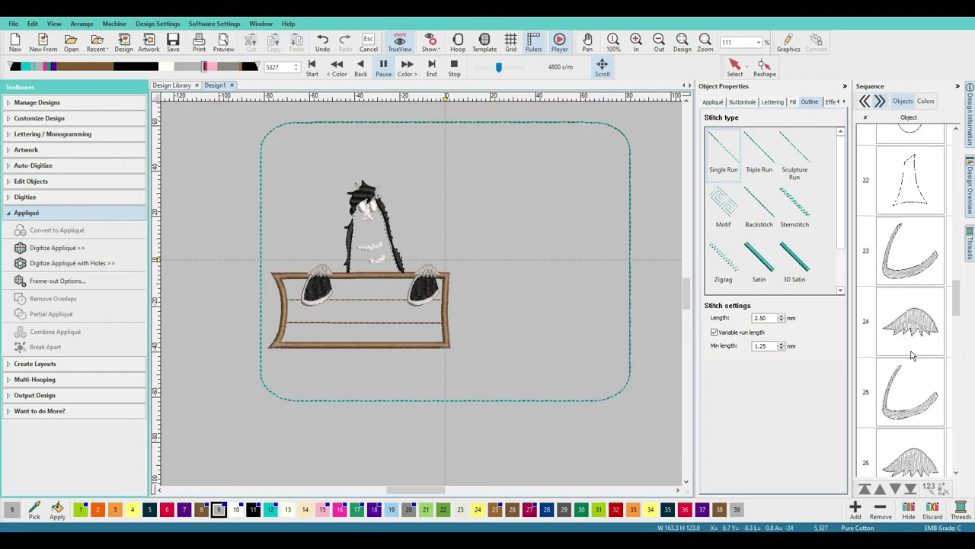
{"action": "scroll", "coordinate": [913, 355], "scroll_direction": "down", "scroll_amount": 3}
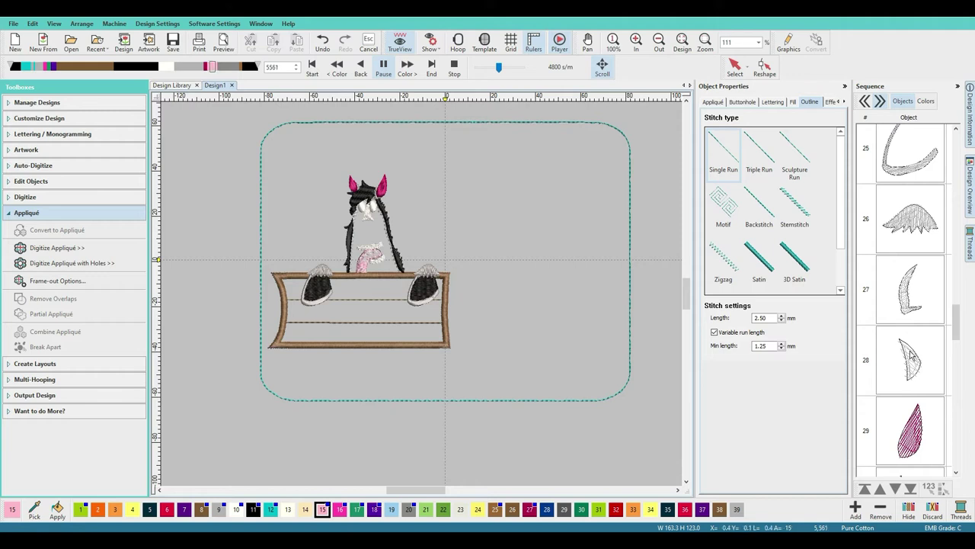
{"action": "scroll", "coordinate": [913, 355], "scroll_direction": "down", "scroll_amount": 4}
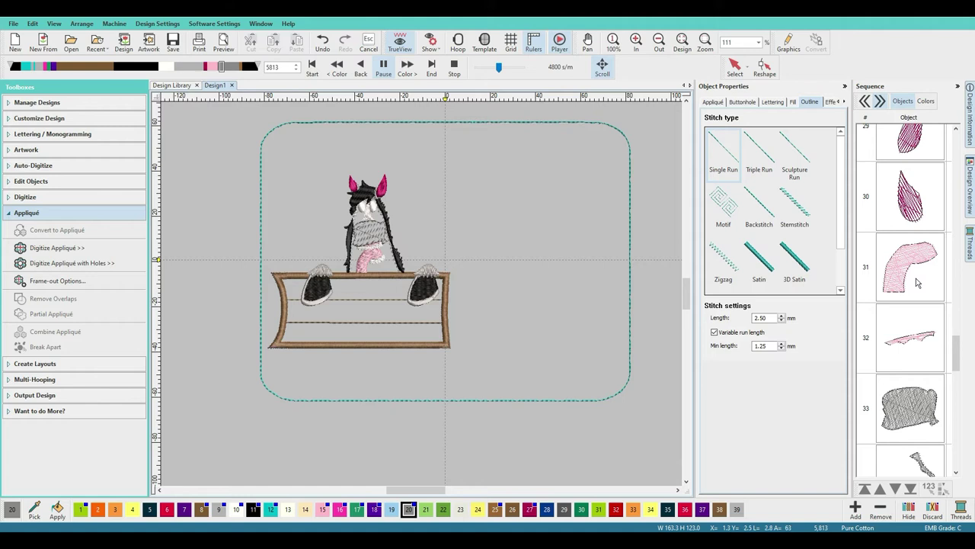
{"action": "scroll", "coordinate": [916, 321], "scroll_direction": "down", "scroll_amount": 2}
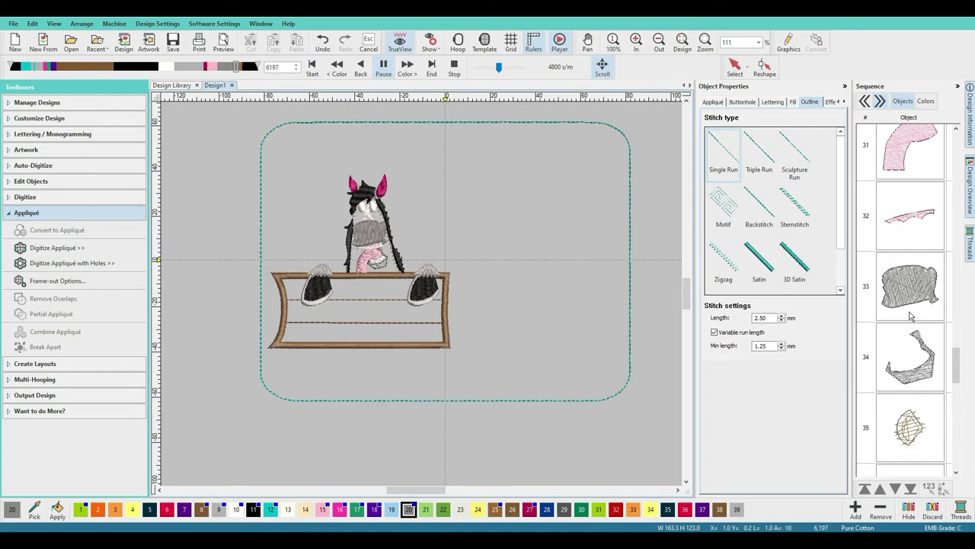
{"action": "scroll", "coordinate": [911, 315], "scroll_direction": "down", "scroll_amount": 1}
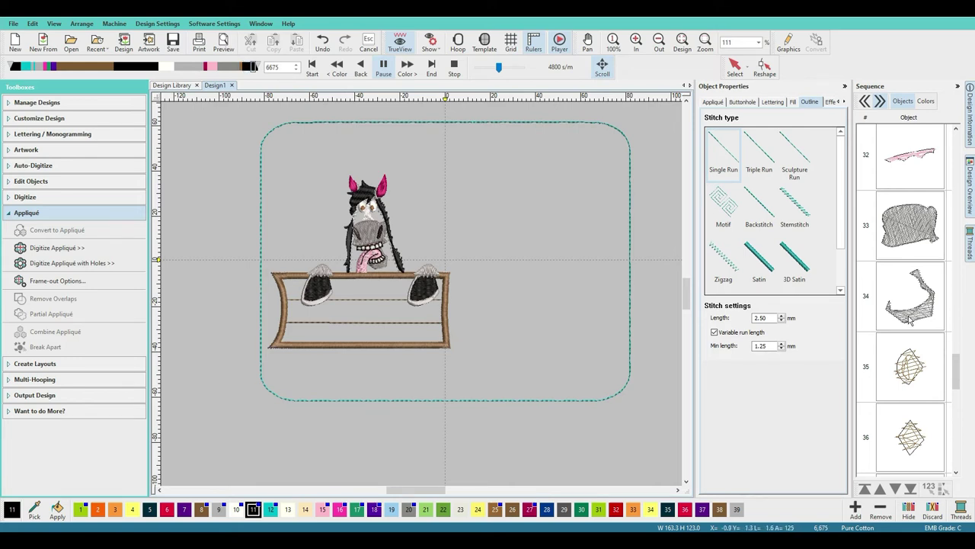
{"action": "scroll", "coordinate": [908, 326], "scroll_direction": "down", "scroll_amount": 5}
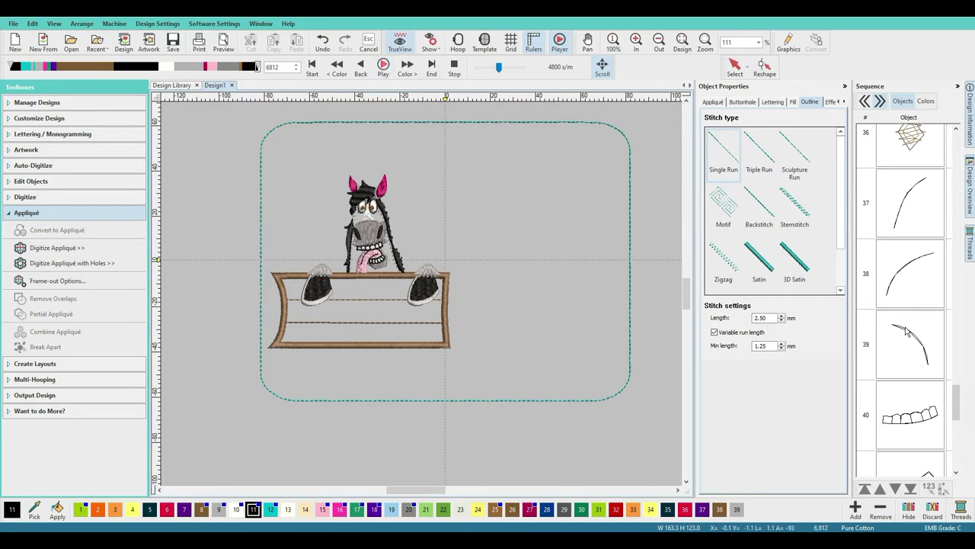
{"action": "scroll", "coordinate": [906, 329], "scroll_direction": "down", "scroll_amount": 8}
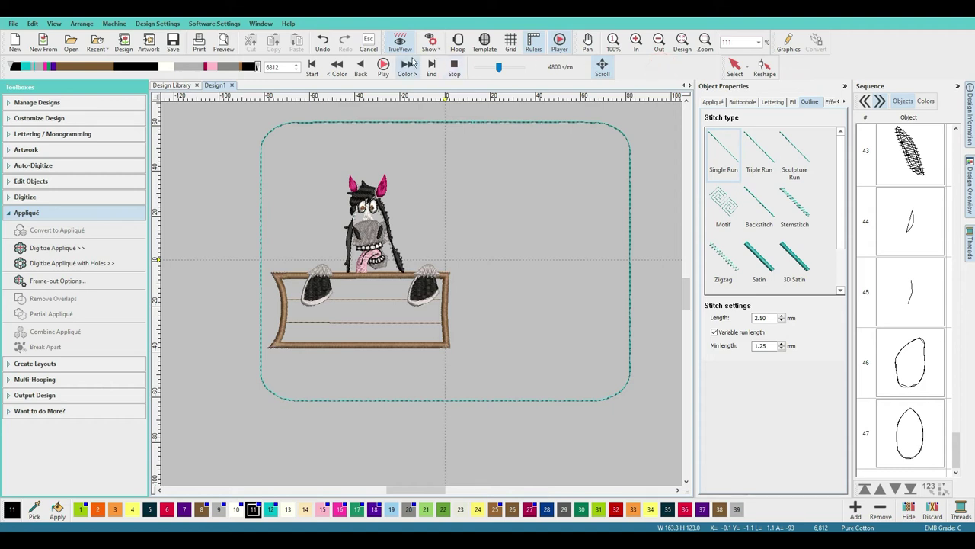
{"action": "left_click", "coordinate": [454, 65]}
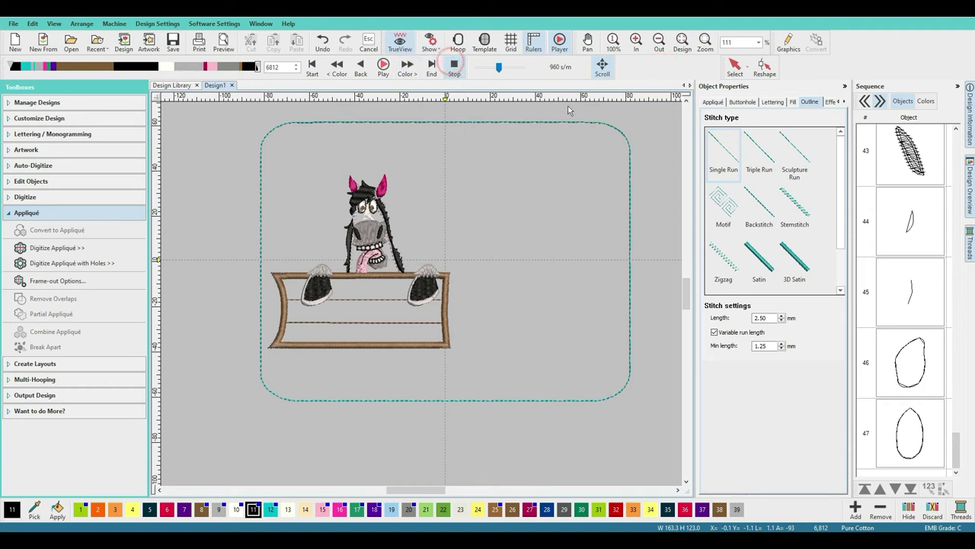
Step: Start a lettering object in the design that reads "If you"
{"action": "left_click", "coordinate": [643, 142]}
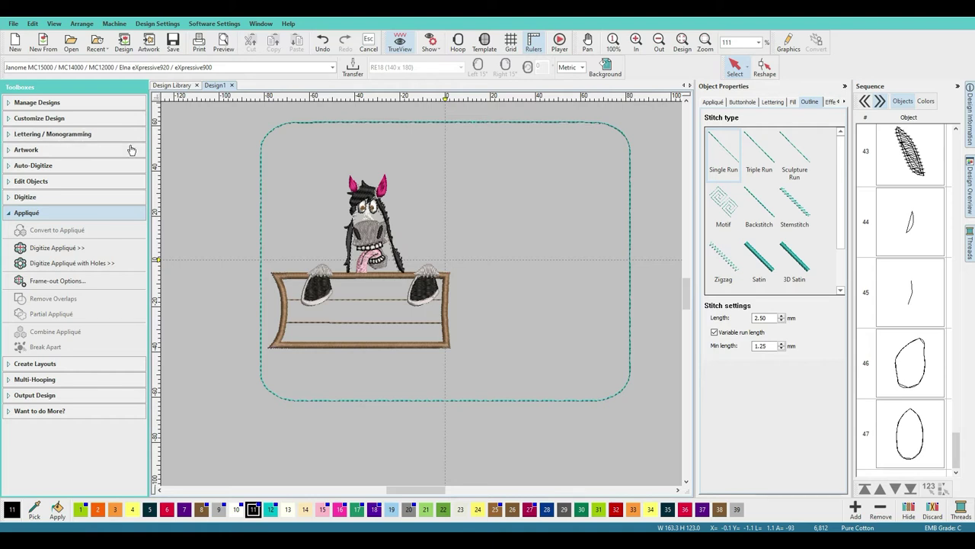
{"action": "left_click", "coordinate": [58, 134]}
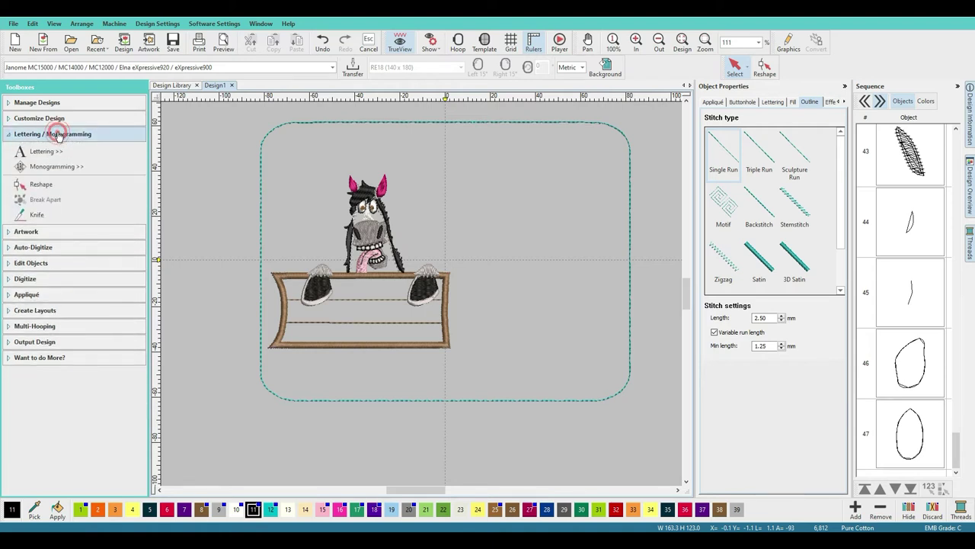
{"action": "left_click", "coordinate": [48, 151]}
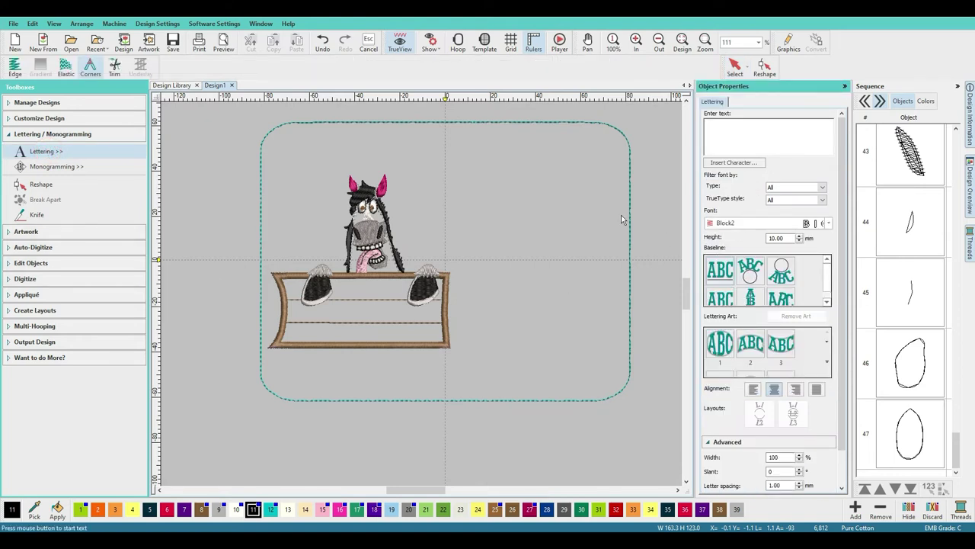
{"action": "left_click", "coordinate": [743, 127]}
{"action": "key", "text": "Escape"}
{"action": "key", "text": "p"}
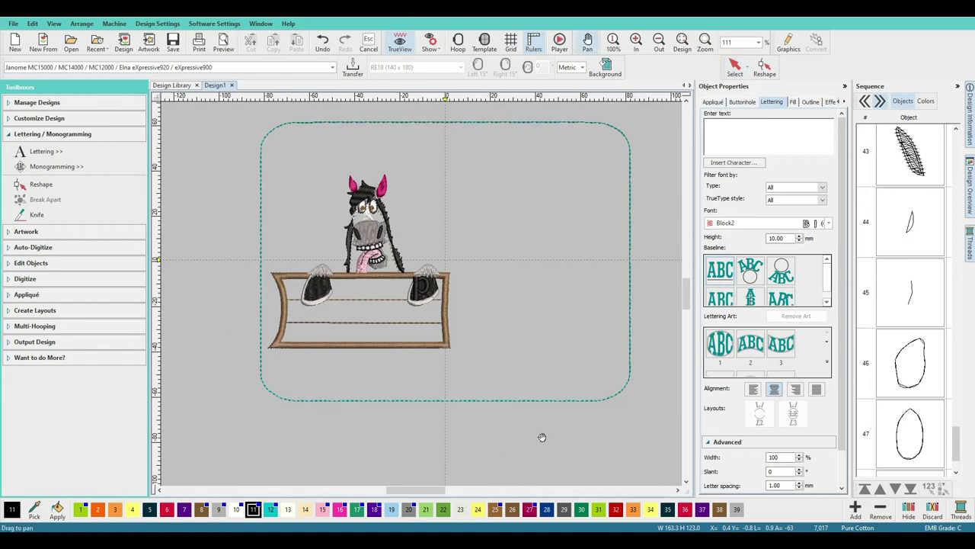
{"action": "left_click", "coordinate": [719, 129]}
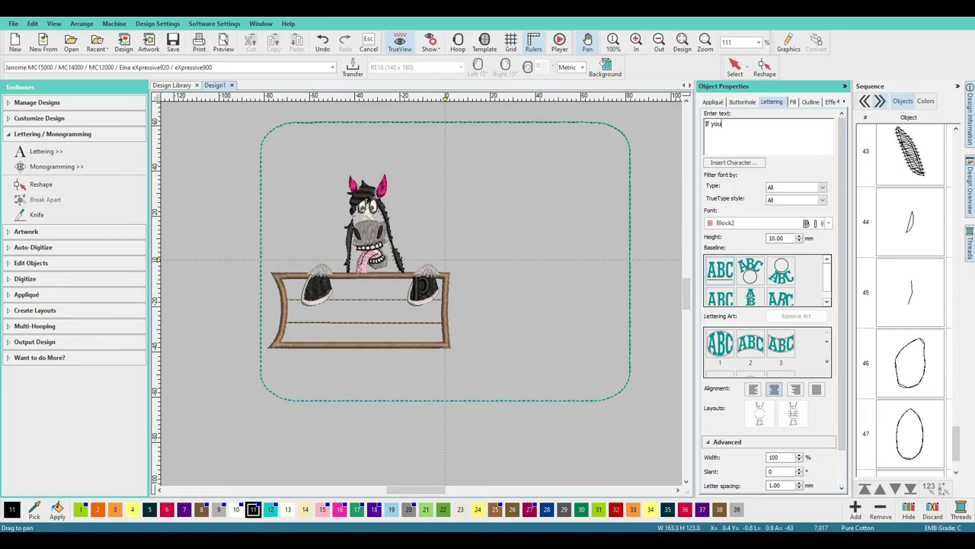
{"action": "key", "text": "Return"}
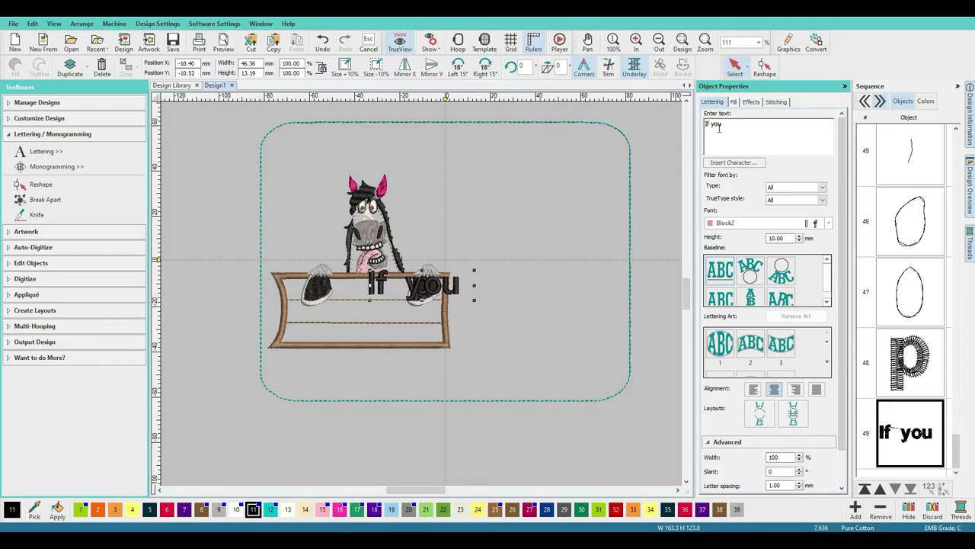
Step: Extend the lettering over four lines: "If you didn't hear it / from the horse's mouth, / then stop listening to the / Ass that told you."
{"action": "type", "text": "didn't hear it from the horse"}
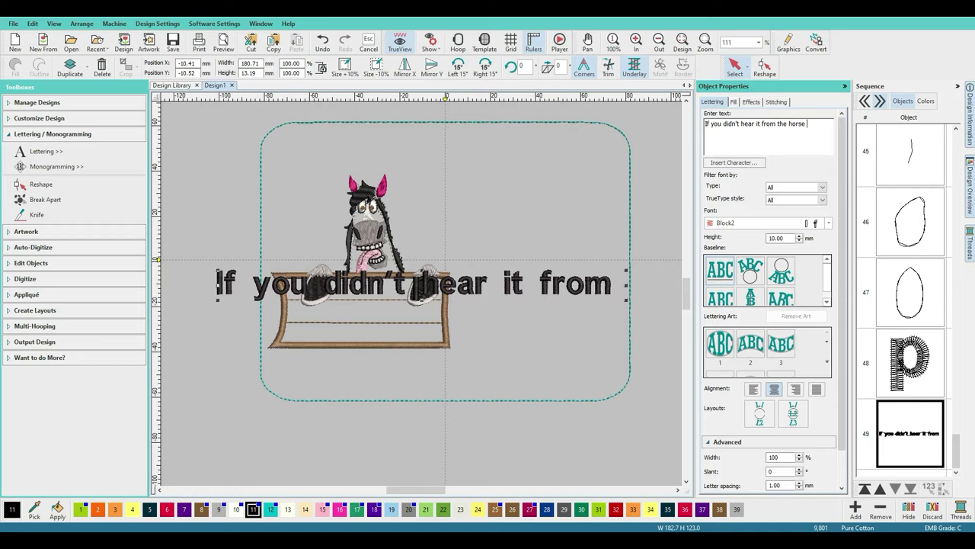
{"action": "type", "text": "mouth,"}
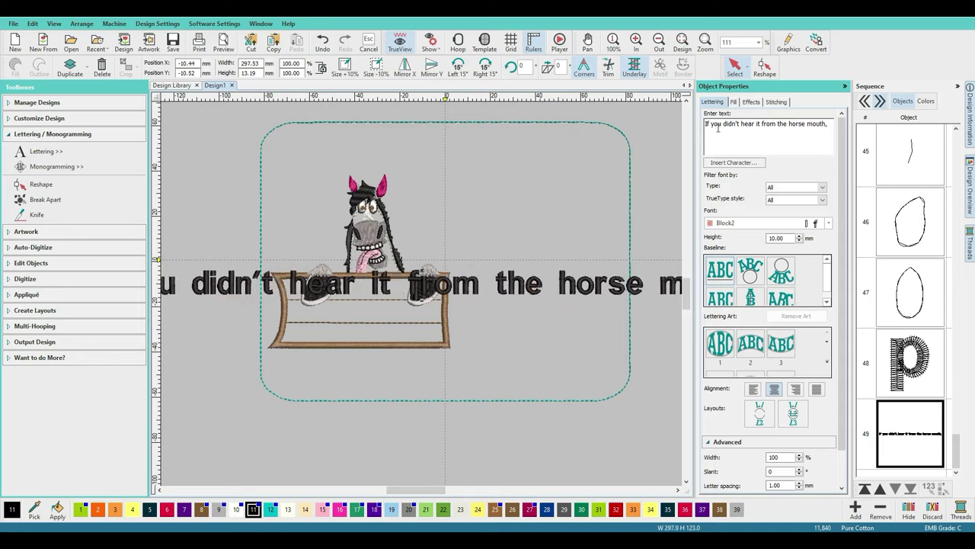
{"action": "type", "text": " t"}
{"action": "key", "text": "Return"}
{"action": "type", "text": "then"}
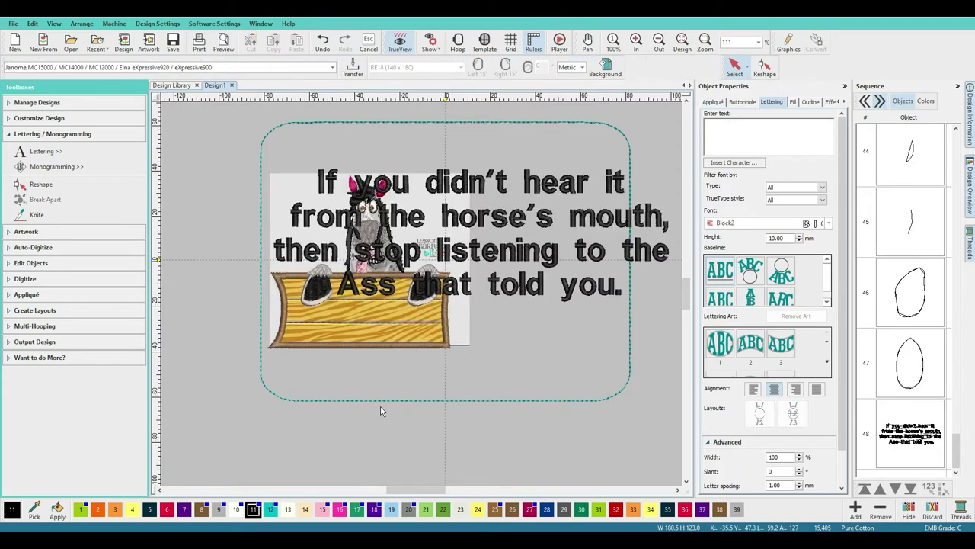
Step: Remove the word "then" from the lettering's third line so it begins with "stop listening"
{"action": "left_click", "coordinate": [505, 227]}
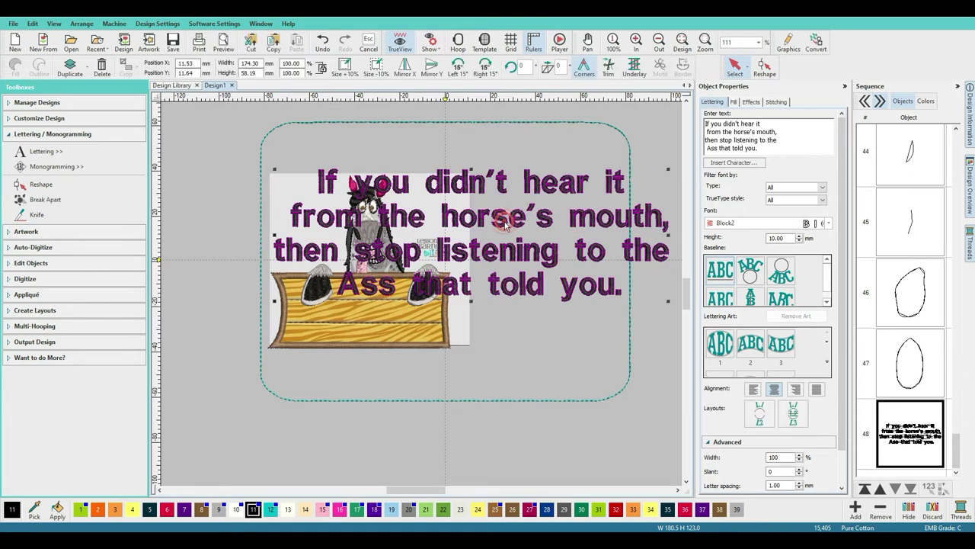
{"action": "left_click", "coordinate": [720, 140]}
{"action": "key", "text": "BackSpace"}
{"action": "key", "text": "BackSpace"}
{"action": "key", "text": "BackSpace"}
{"action": "key", "text": "BackSpace"}
{"action": "key", "text": "BackSpace"}
{"action": "key", "text": "BackSpace"}
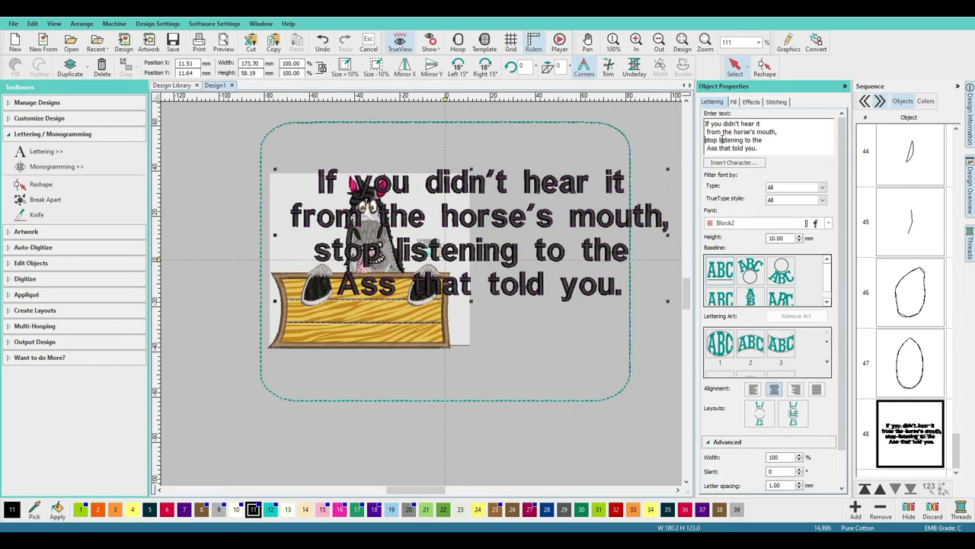
Step: Delete the leading spaces before "from" on the second line and "Ass" on the fourth line of the lettering
{"action": "left_click", "coordinate": [707, 131]}
{"action": "key", "text": "Delete"}
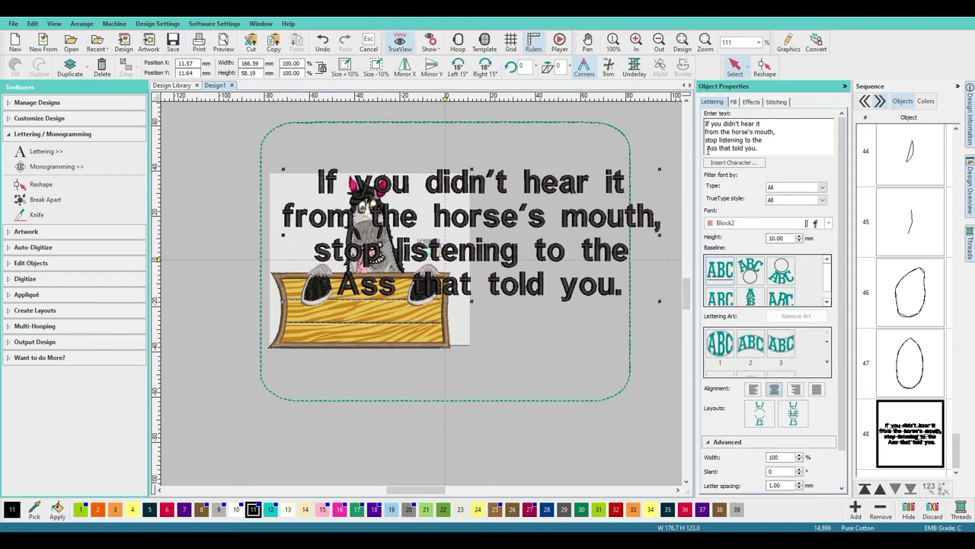
{"action": "left_click", "coordinate": [707, 147]}
{"action": "key", "text": "Delete"}
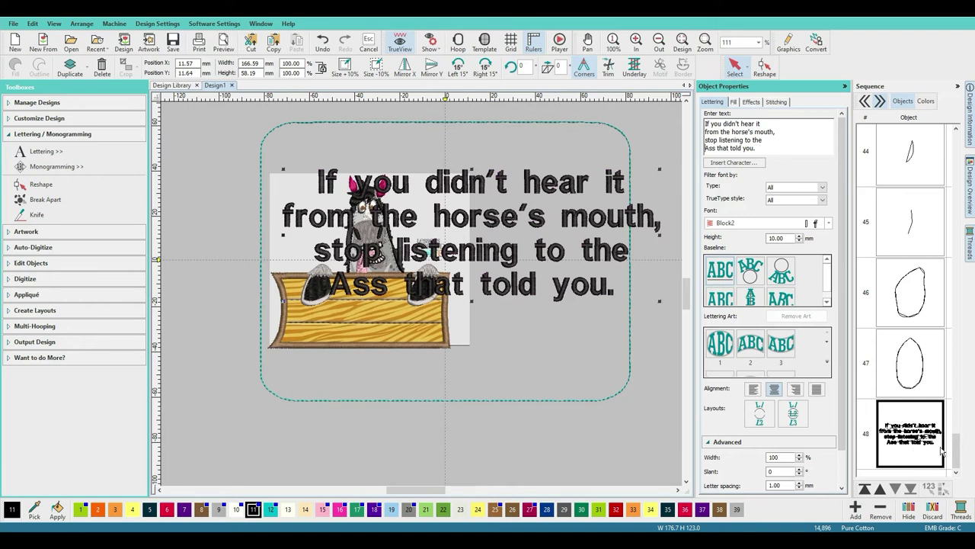
Step: Dismiss the lettering's font list without choosing a font and save the design
{"action": "left_click", "coordinate": [830, 224]}
{"action": "left_click", "coordinate": [830, 224]}
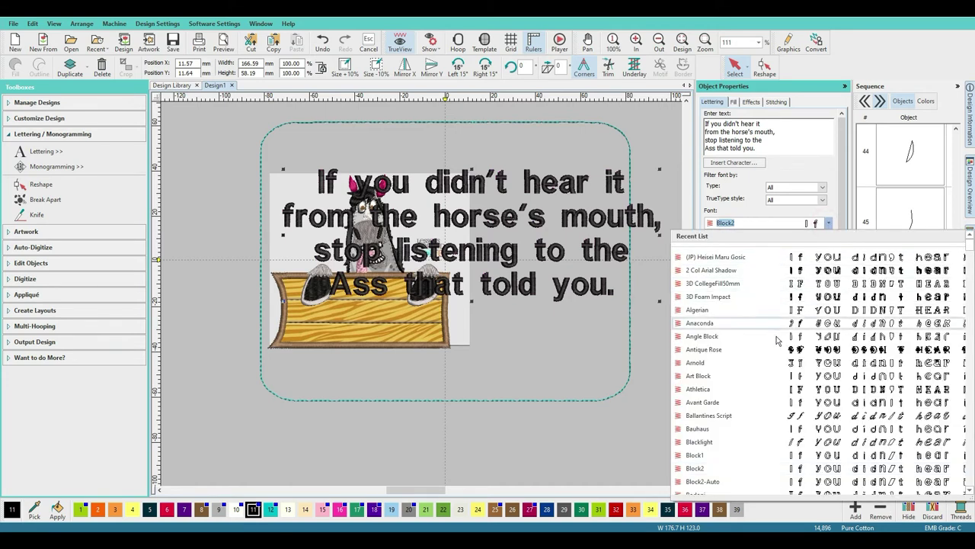
{"action": "left_click", "coordinate": [623, 441]}
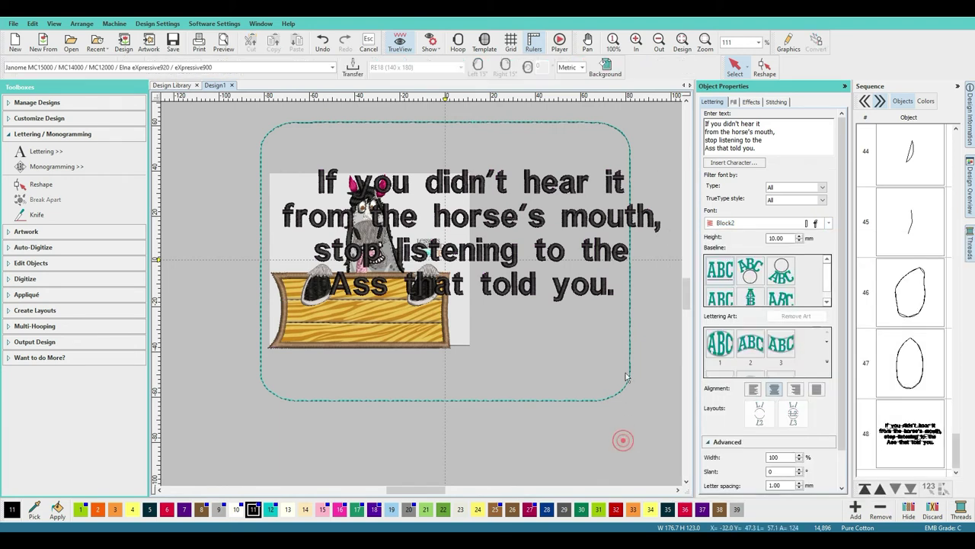
{"action": "left_click", "coordinate": [173, 43]}
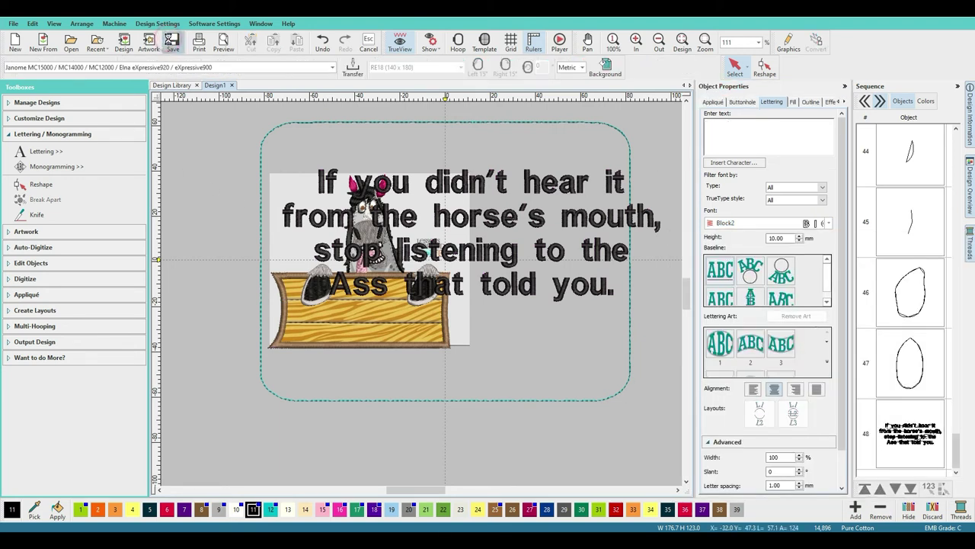
Step: Reselect the four-line lettering, browse the embroidery fonts, and set its font to Blacklight
{"action": "left_click", "coordinate": [829, 224]}
{"action": "left_click", "coordinate": [914, 442]}
{"action": "left_click", "coordinate": [918, 448]}
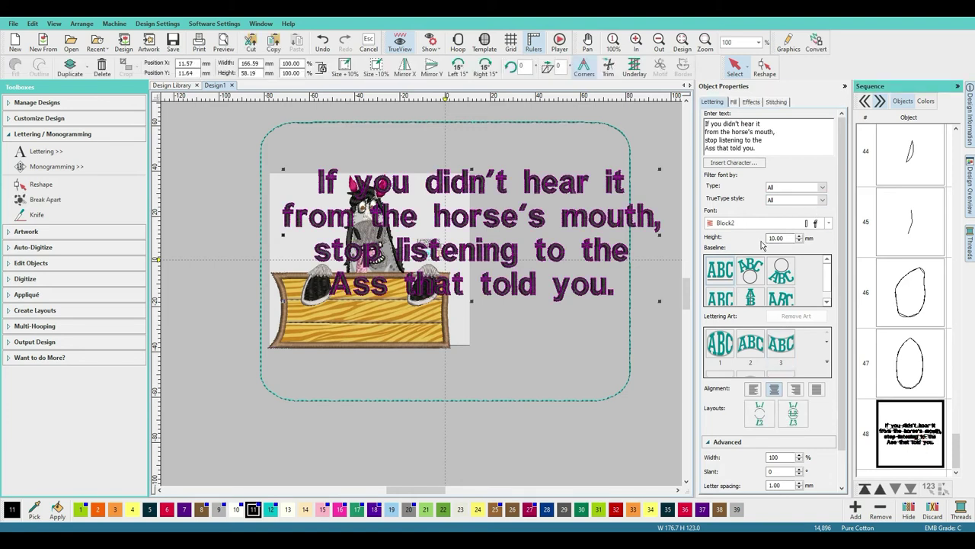
{"action": "left_click", "coordinate": [829, 224]}
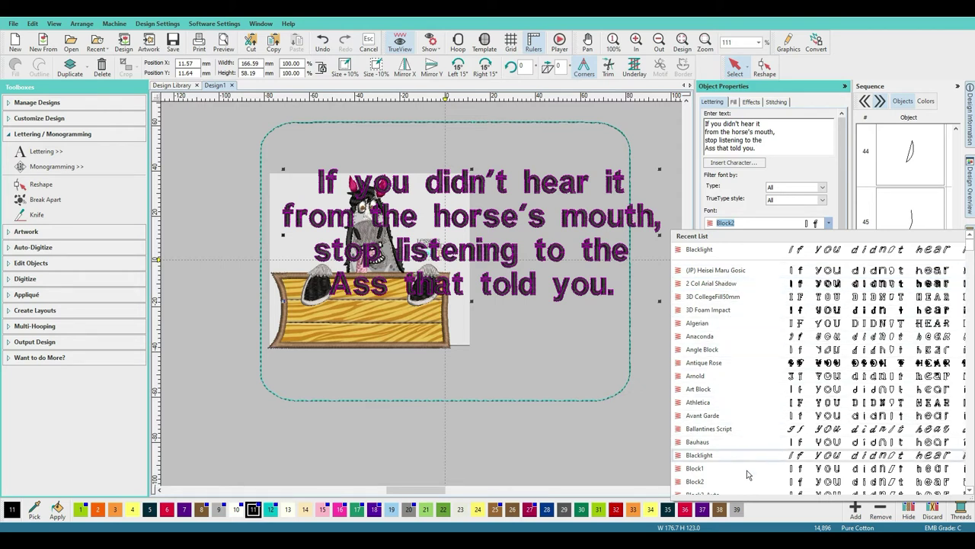
{"action": "scroll", "coordinate": [754, 363], "scroll_direction": "down", "scroll_amount": 3}
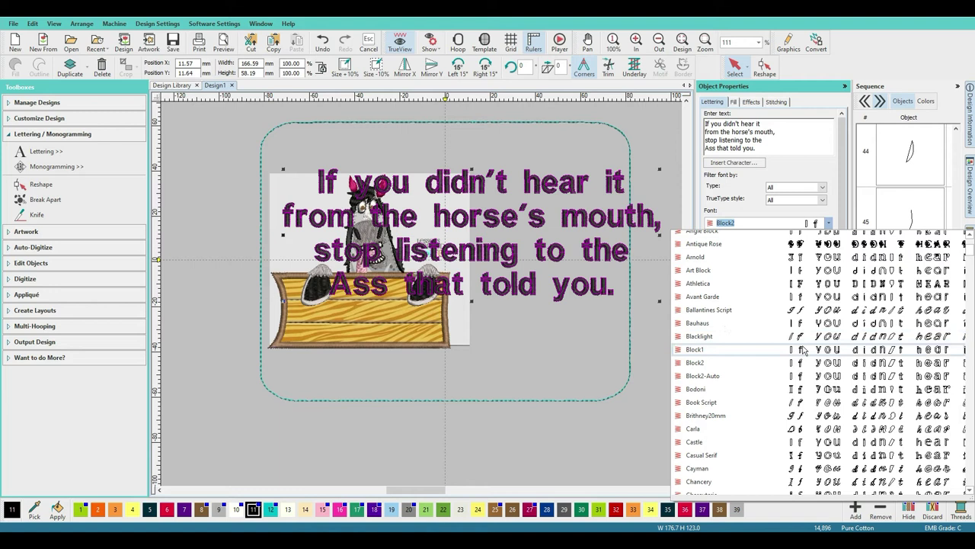
{"action": "scroll", "coordinate": [745, 324], "scroll_direction": "down", "scroll_amount": 1}
{"action": "scroll", "coordinate": [751, 359], "scroll_direction": "down", "scroll_amount": 4}
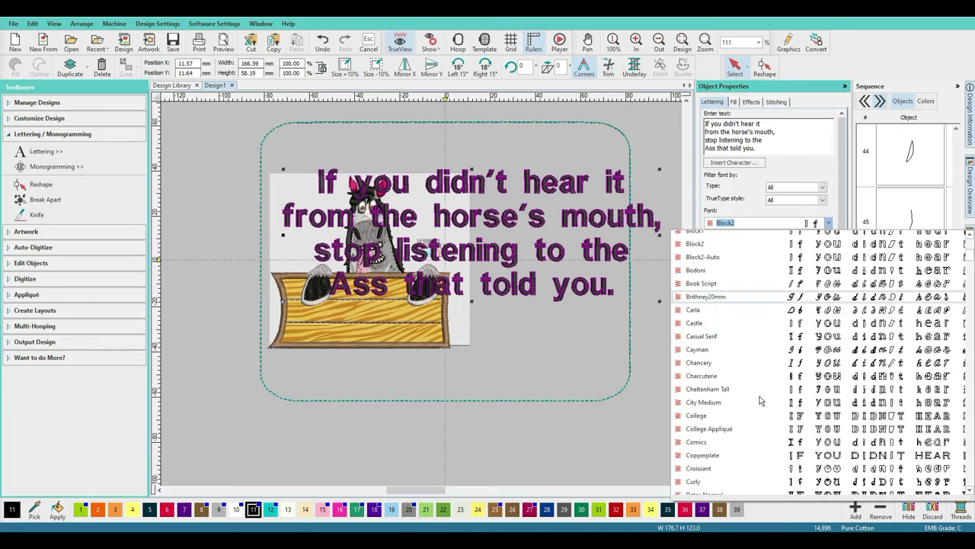
{"action": "scroll", "coordinate": [754, 411], "scroll_direction": "down", "scroll_amount": 1}
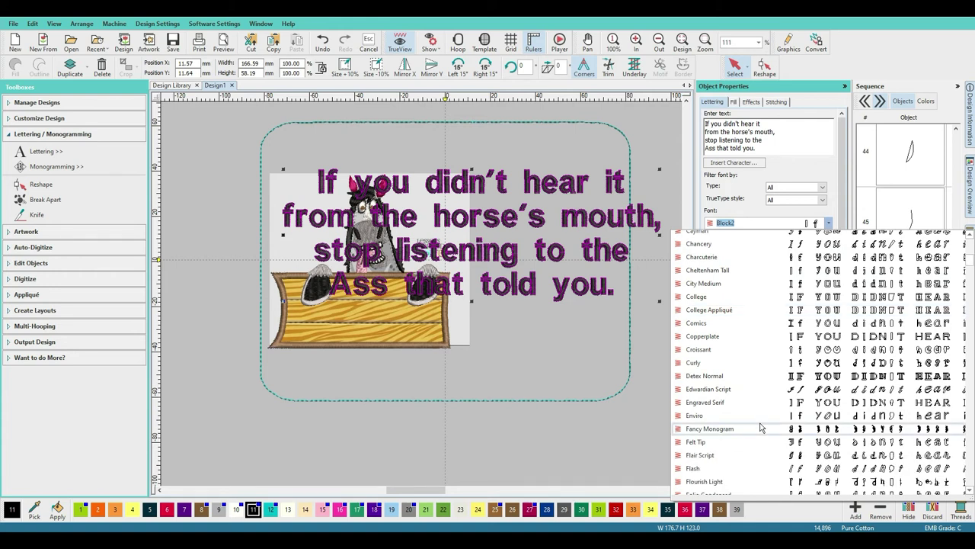
{"action": "scroll", "coordinate": [765, 392], "scroll_direction": "down", "scroll_amount": 2}
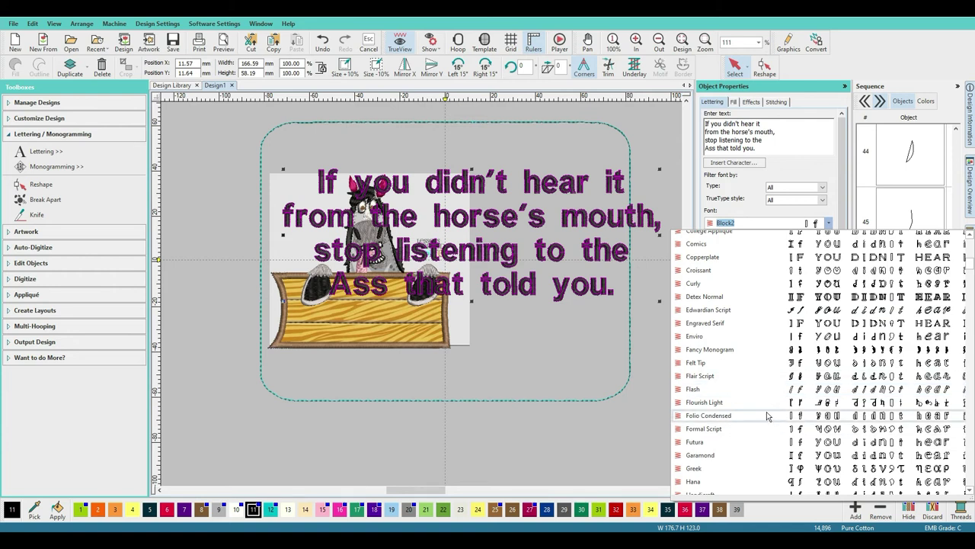
{"action": "scroll", "coordinate": [768, 393], "scroll_direction": "up", "scroll_amount": 5}
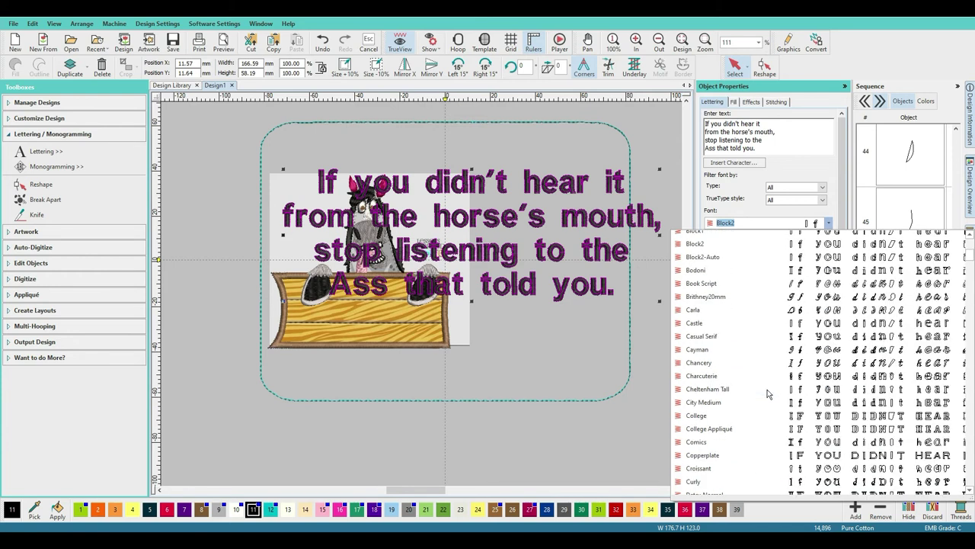
{"action": "scroll", "coordinate": [765, 255], "scroll_direction": "up", "scroll_amount": 4}
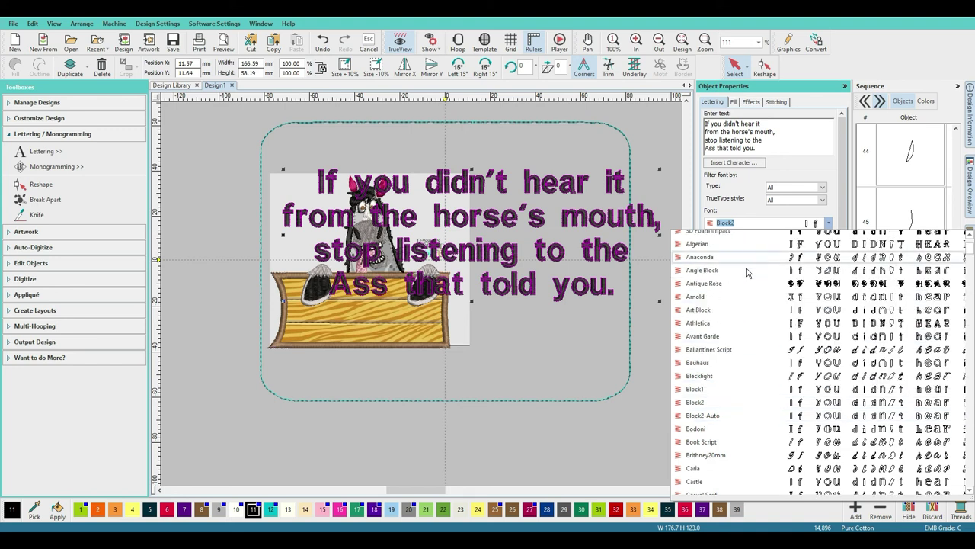
{"action": "scroll", "coordinate": [739, 288], "scroll_direction": "up", "scroll_amount": 1}
{"action": "scroll", "coordinate": [738, 287], "scroll_direction": "up", "scroll_amount": 1}
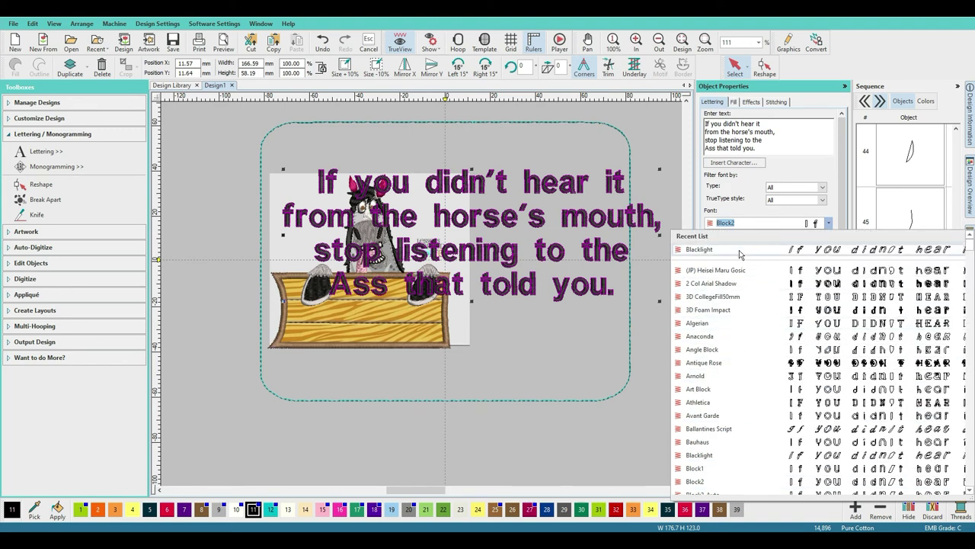
{"action": "left_click", "coordinate": [737, 250]}
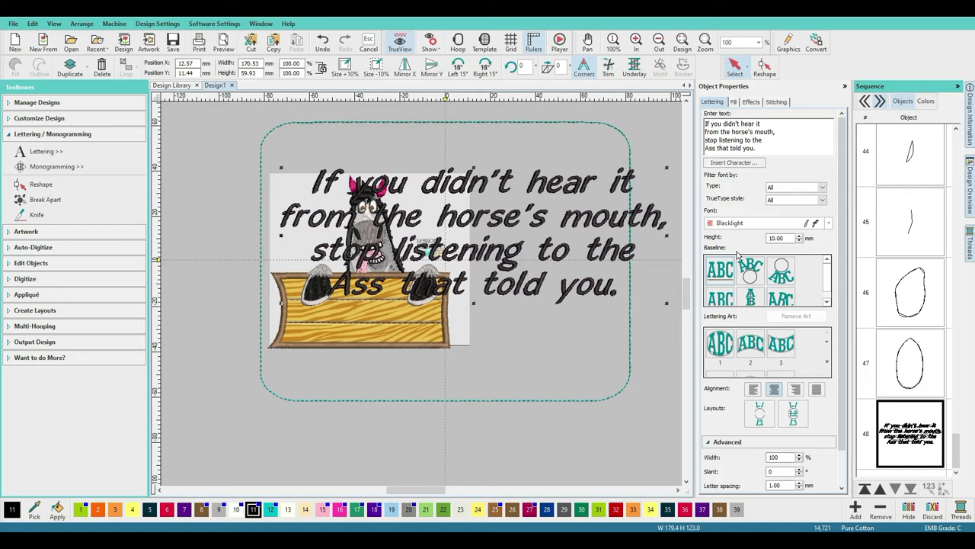
Step: Preview the embroidery fonts one after another on the four-line lettering, set its font to Flair Script, and deselect it
{"action": "left_click", "coordinate": [829, 224]}
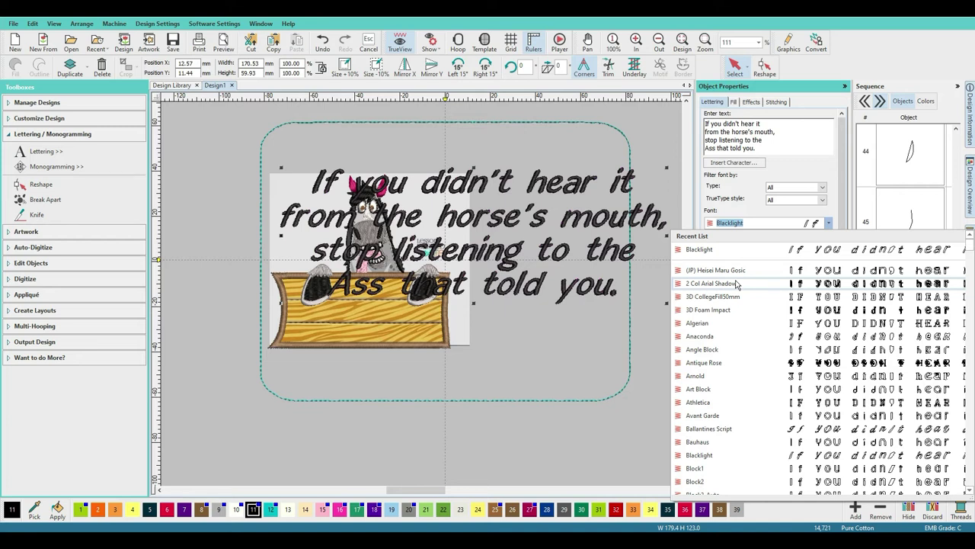
{"action": "key", "text": "Down"}
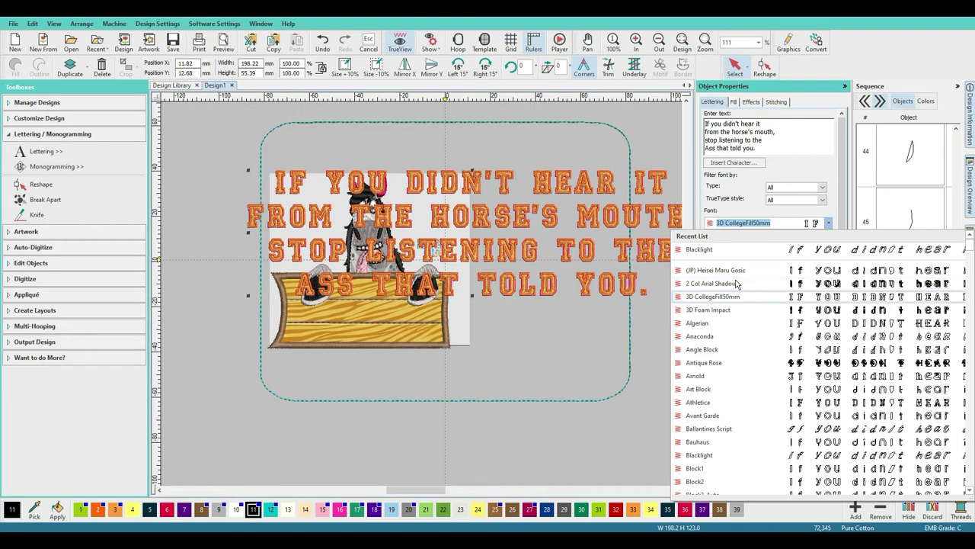
{"action": "key", "text": "Down"}
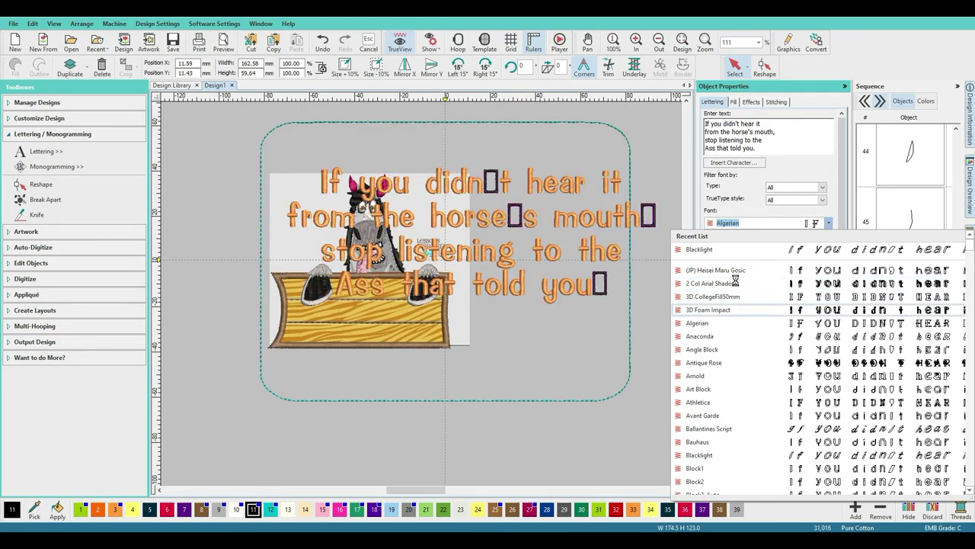
{"action": "key", "text": "Up"}
{"action": "key", "text": "Down"}
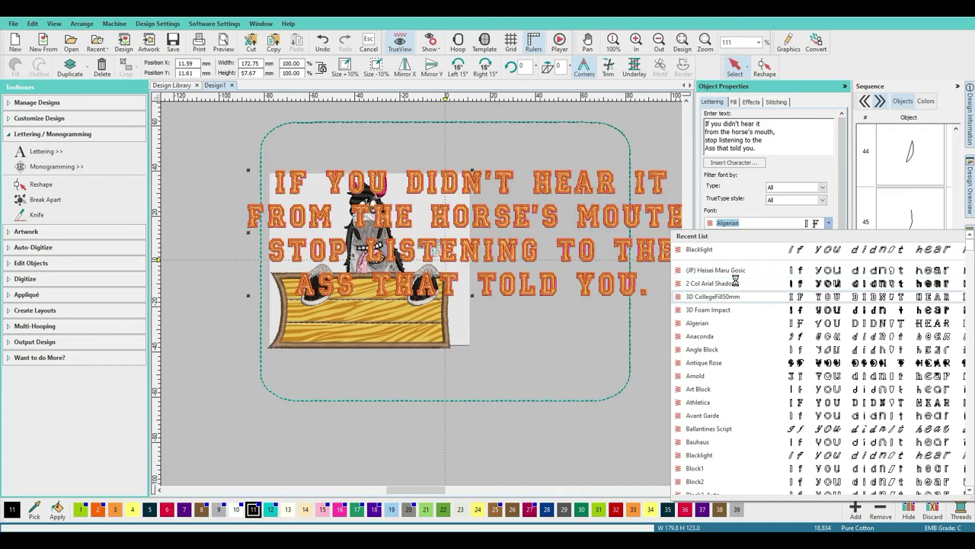
{"action": "key", "text": "Down"}
{"action": "key", "text": "Down"}
{"action": "key", "text": "Down"}
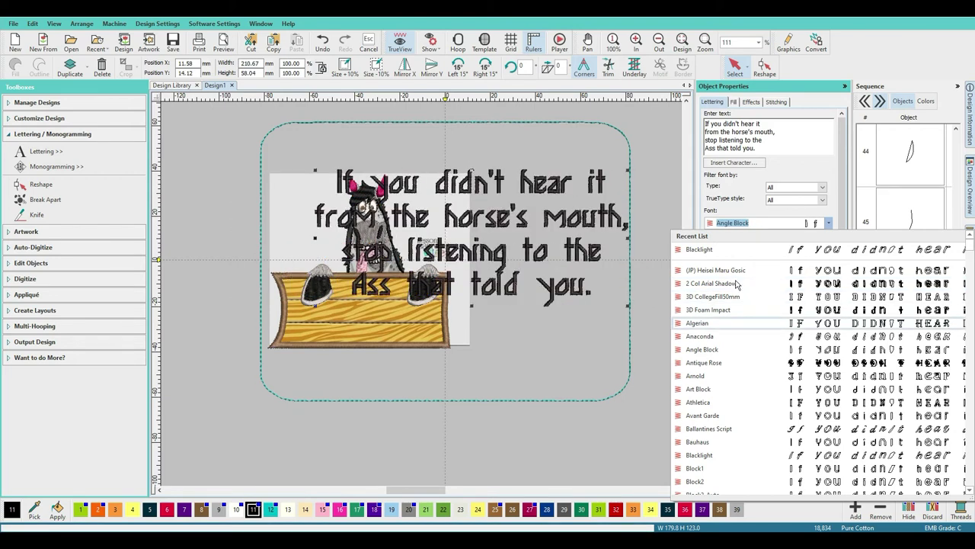
{"action": "key", "text": "Down"}
{"action": "key", "text": "Down"}
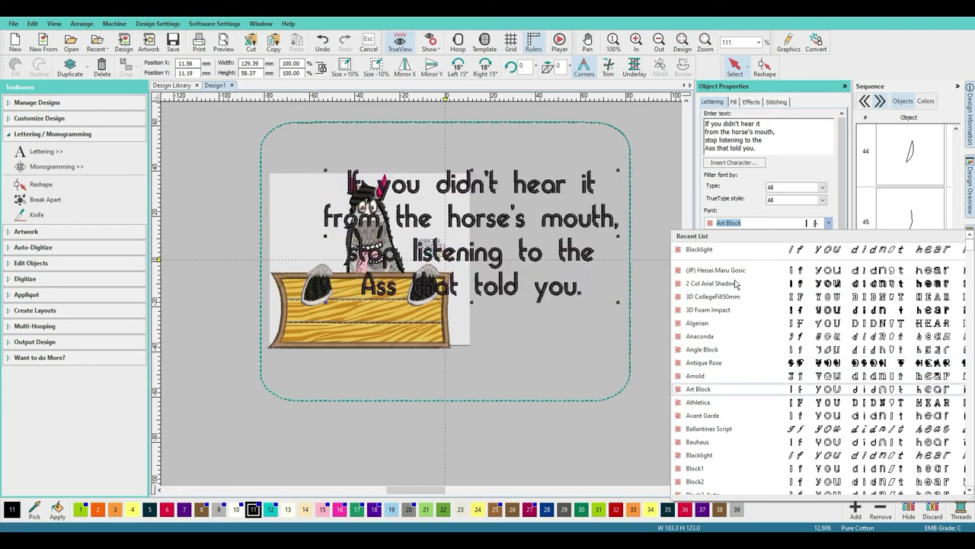
{"action": "key", "text": "Down"}
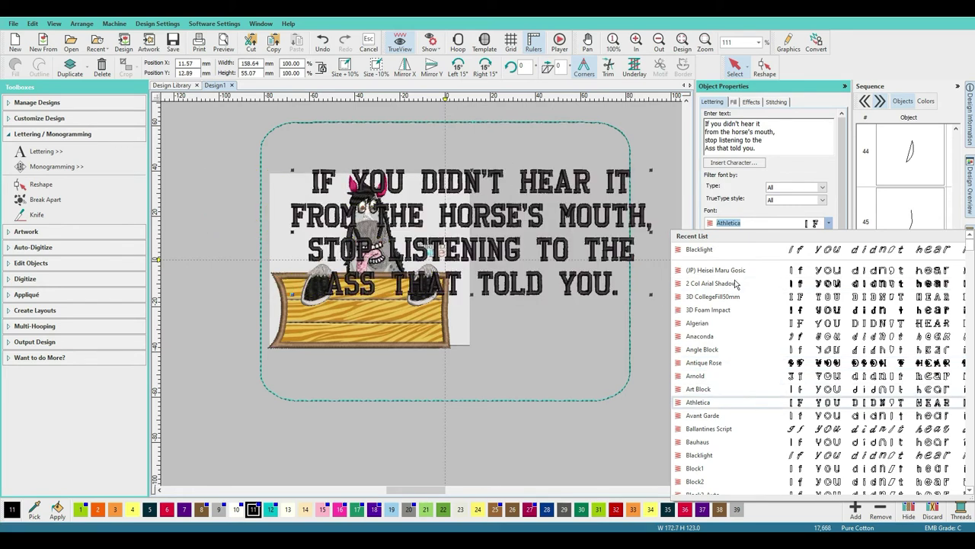
{"action": "key", "text": "Down"}
{"action": "key", "text": "Down"}
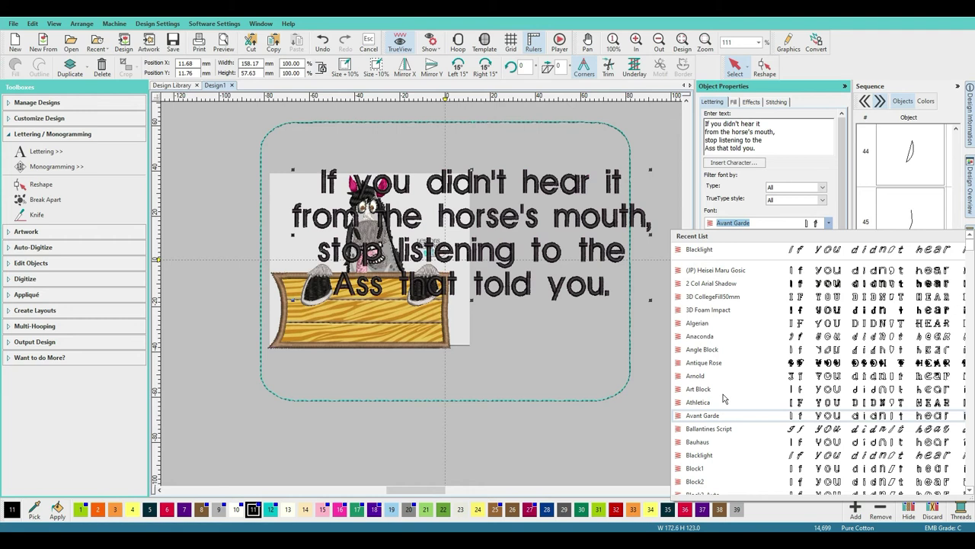
{"action": "key", "text": "Down"}
{"action": "key", "text": "Down"}
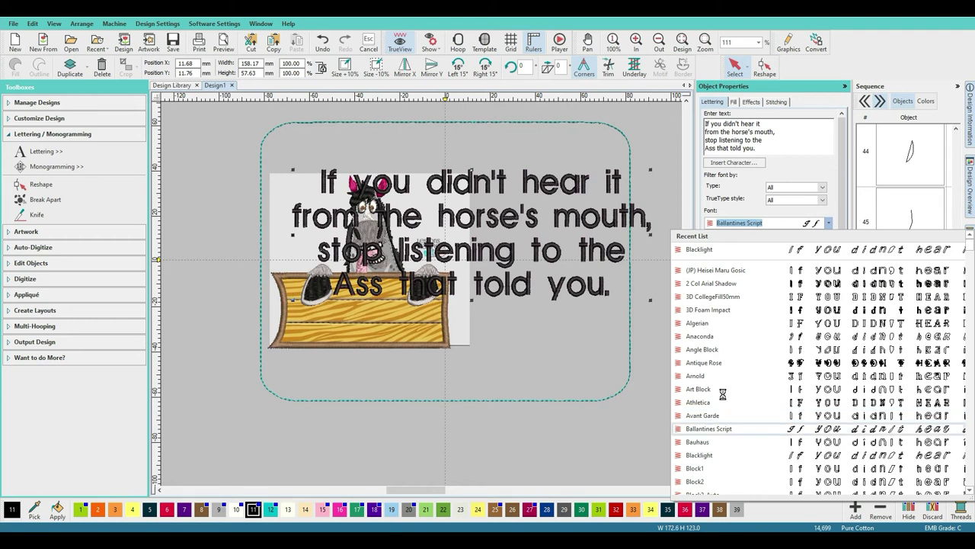
{"action": "key", "text": "Down"}
{"action": "key", "text": "Down"}
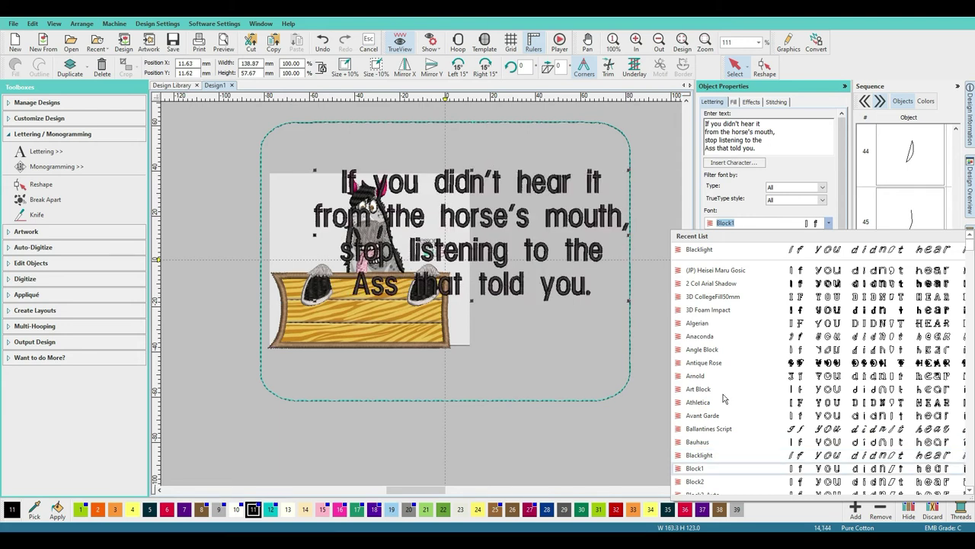
{"action": "key", "text": "Down"}
{"action": "key", "text": "Down"}
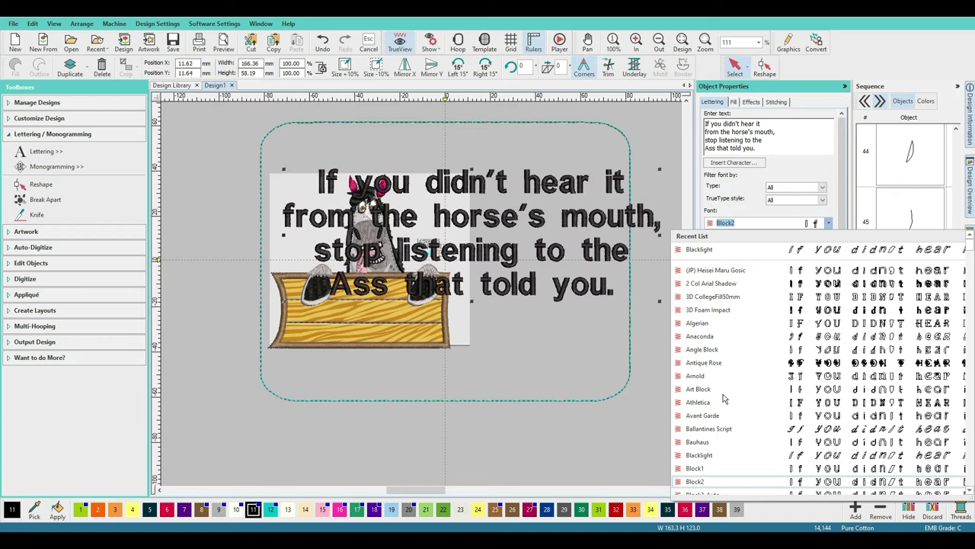
{"action": "key", "text": "Down"}
{"action": "key", "text": "Down"}
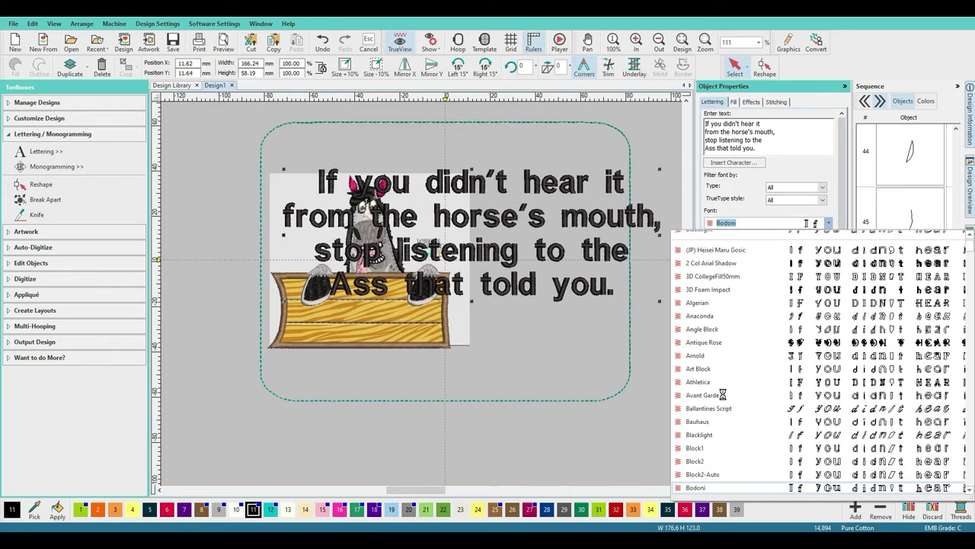
{"action": "key", "text": "Down"}
{"action": "key", "text": "Down"}
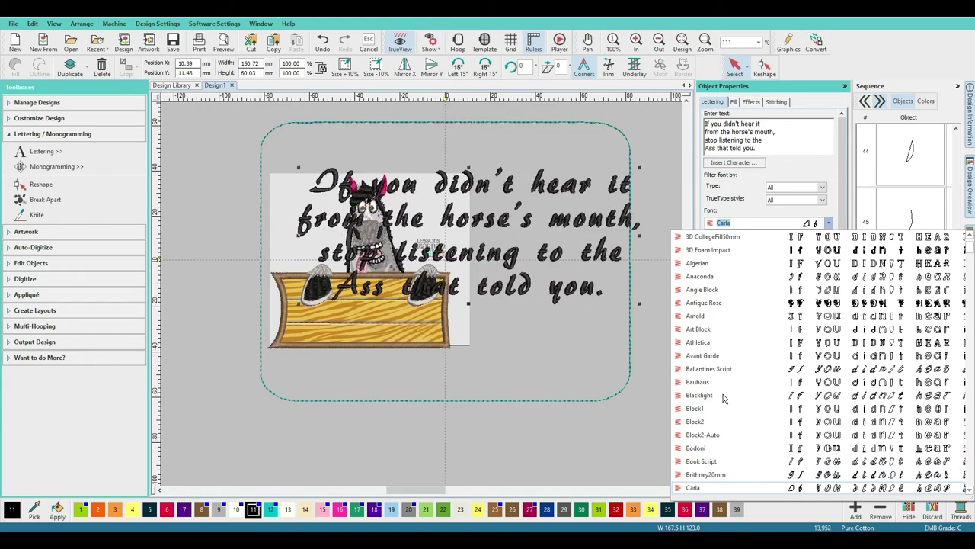
{"action": "key", "text": "Down"}
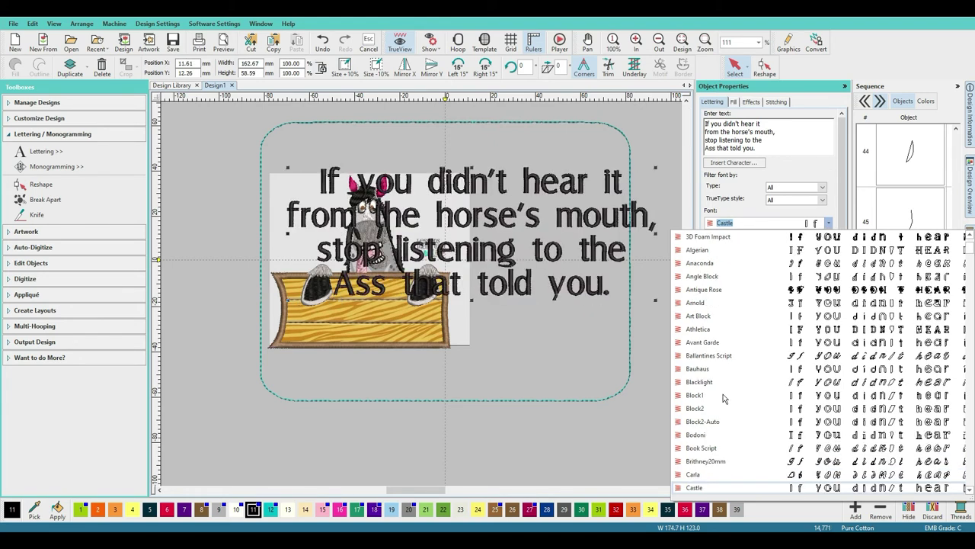
{"action": "key", "text": "Down"}
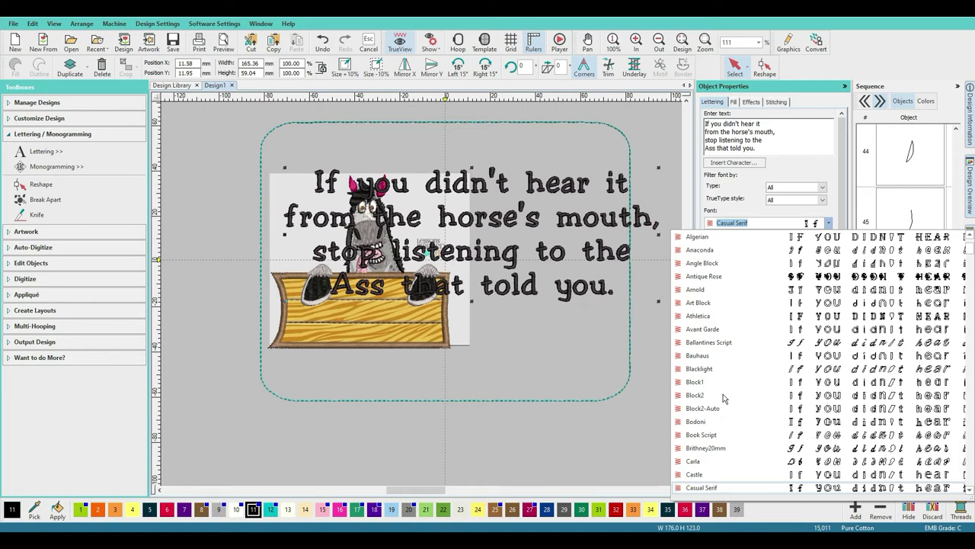
{"action": "key", "text": "Down"}
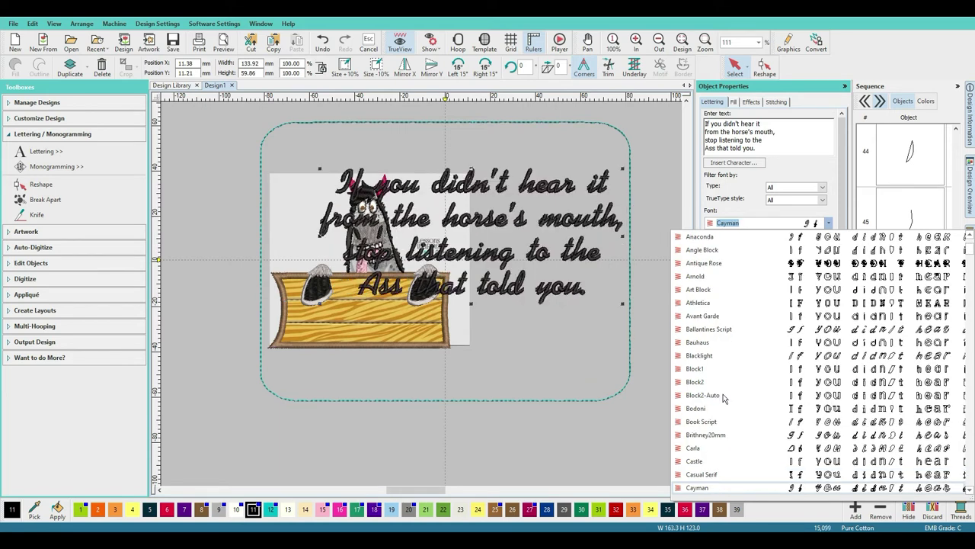
{"action": "key", "text": "Down"}
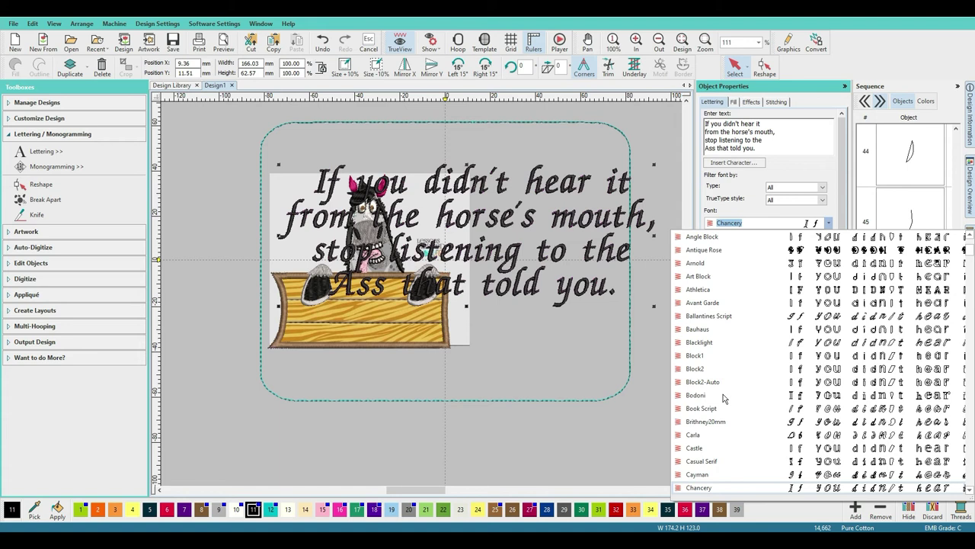
{"action": "key", "text": "Down"}
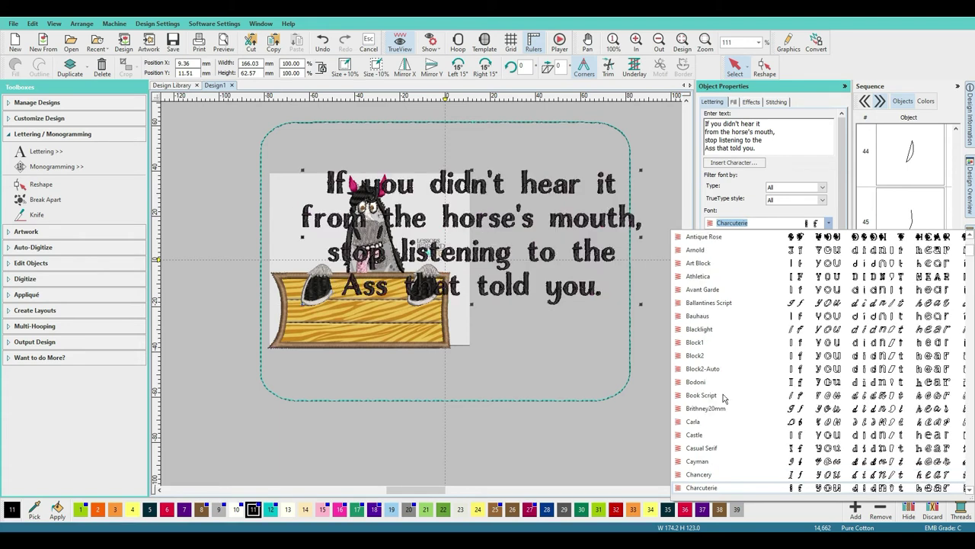
{"action": "key", "text": "Down"}
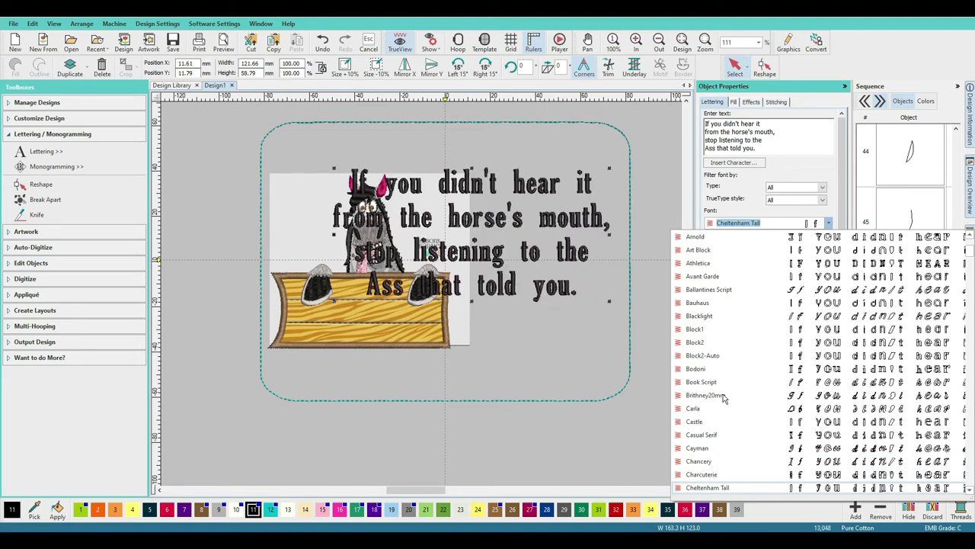
{"action": "key", "text": "Down"}
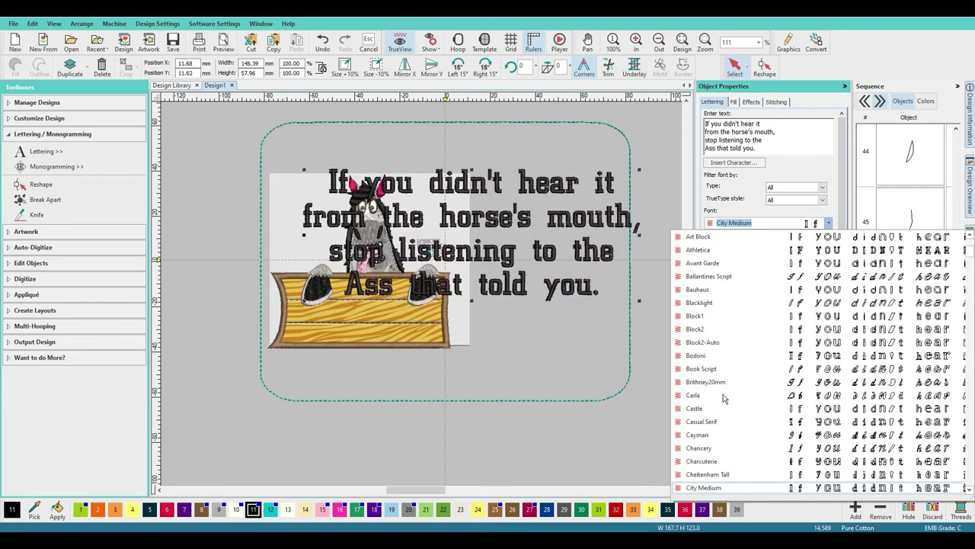
{"action": "key", "text": "Down"}
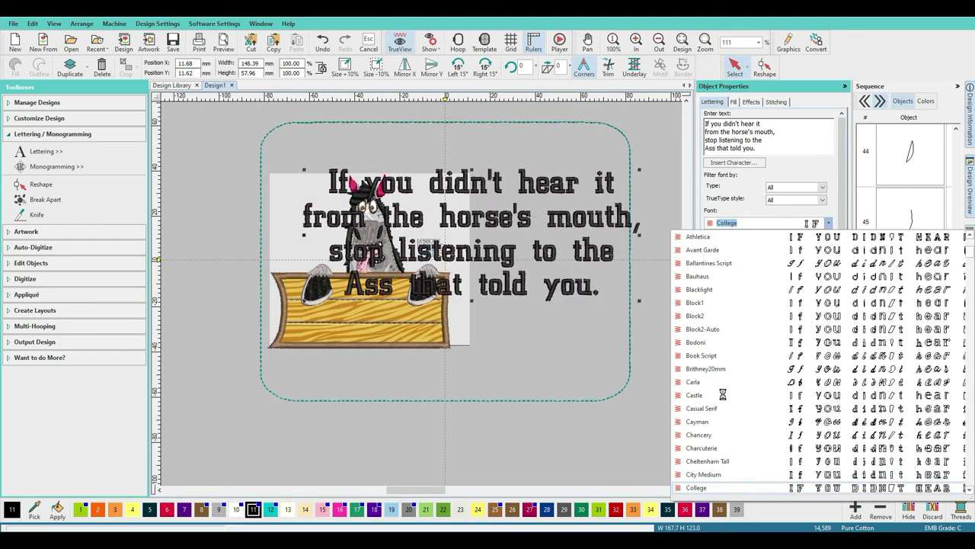
{"action": "key", "text": "Down"}
{"action": "key", "text": "Down"}
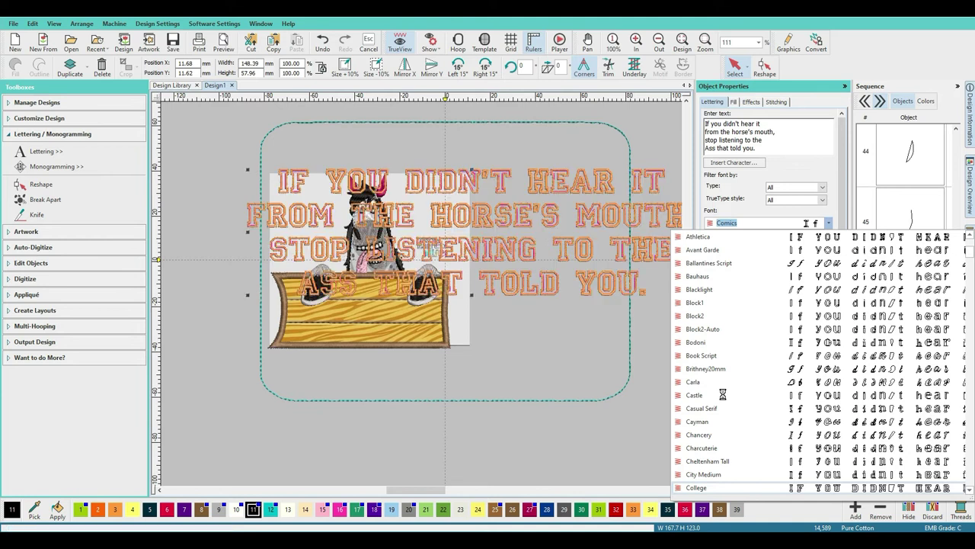
{"action": "key", "text": "Down"}
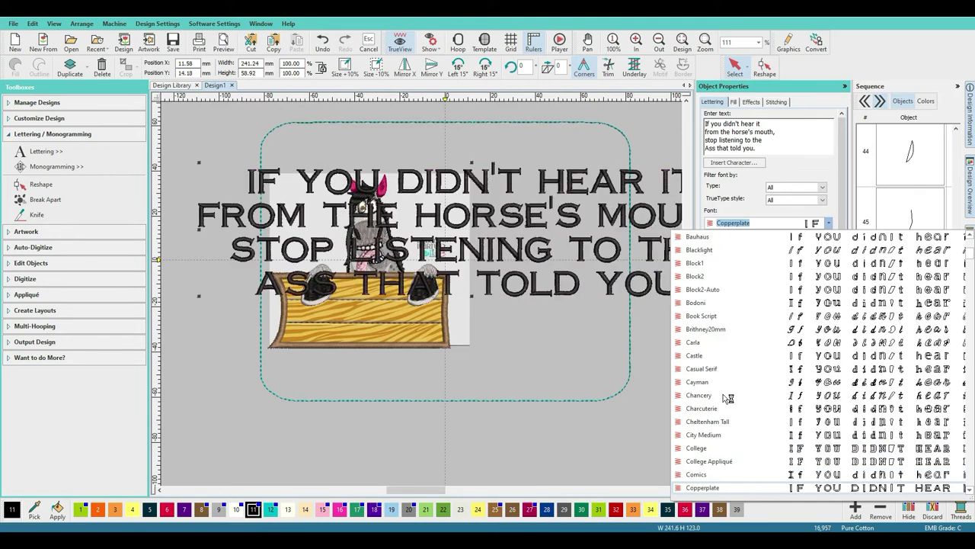
{"action": "key", "text": "Down"}
{"action": "key", "text": "Down"}
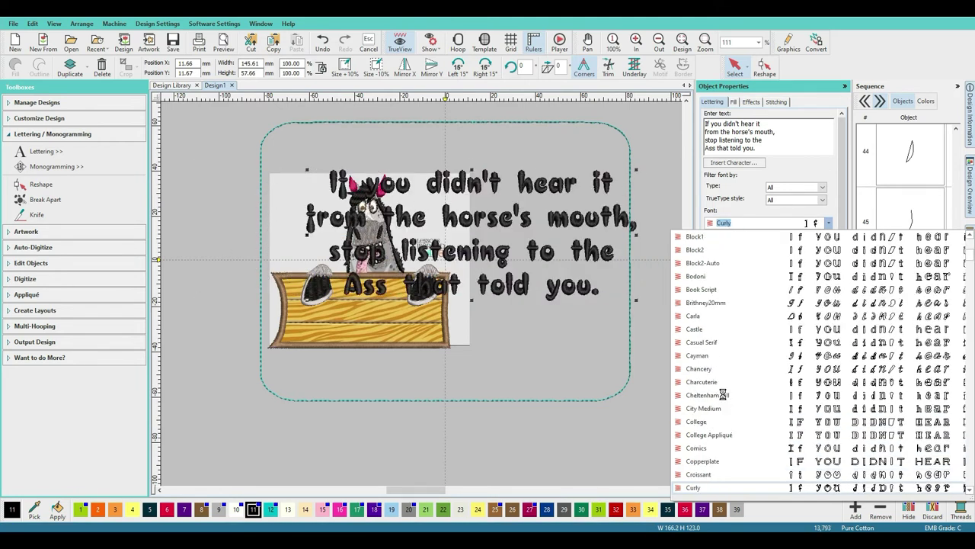
{"action": "key", "text": "Down"}
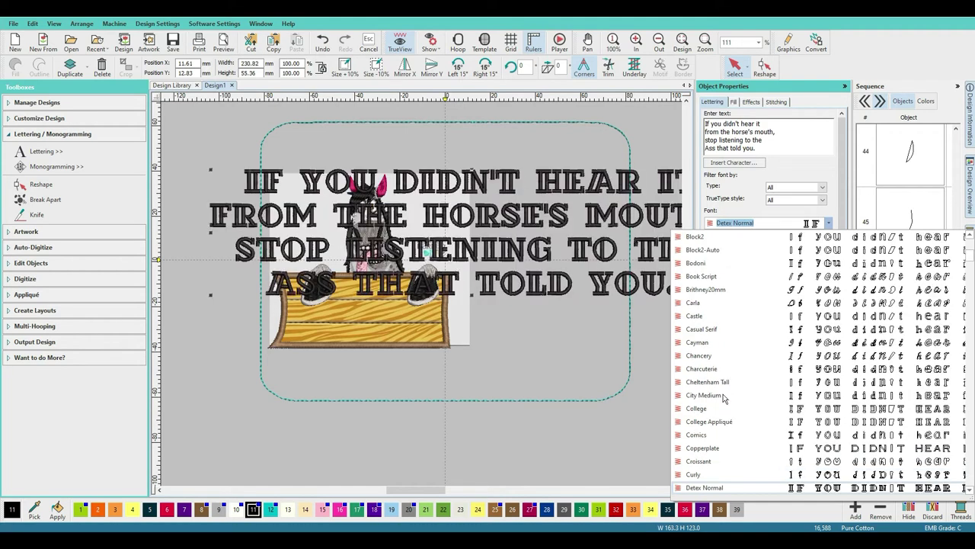
{"action": "key", "text": "Down"}
{"action": "key", "text": "Down"}
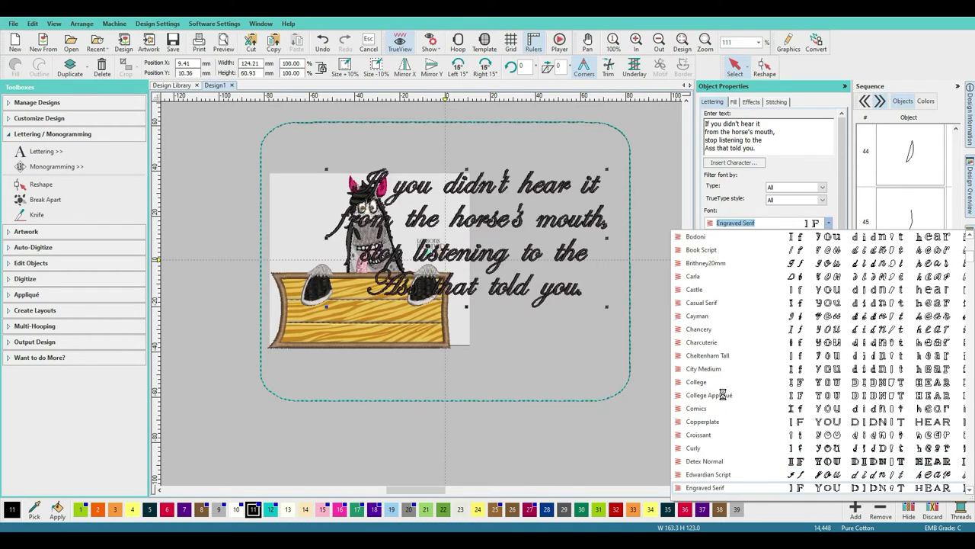
{"action": "key", "text": "Up"}
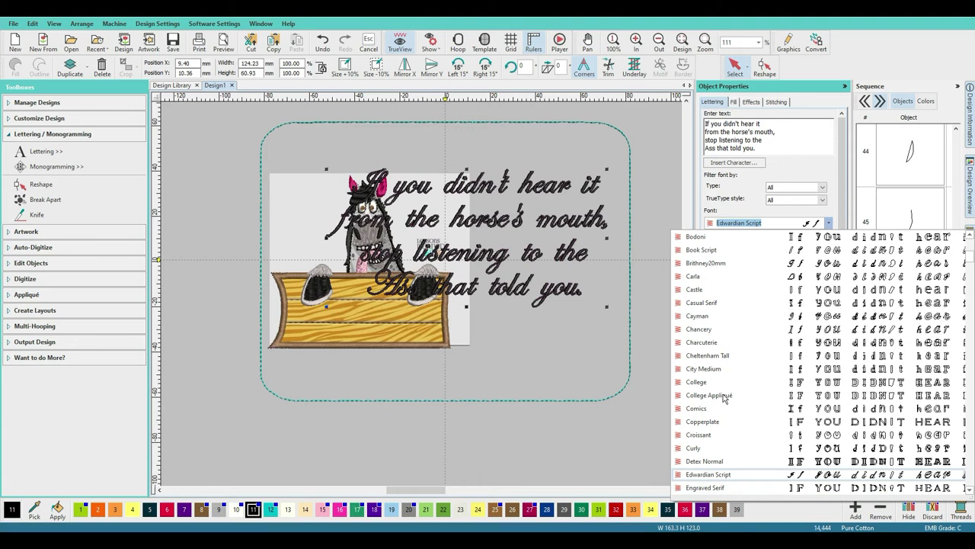
{"action": "key", "text": "Down"}
{"action": "key", "text": "Down"}
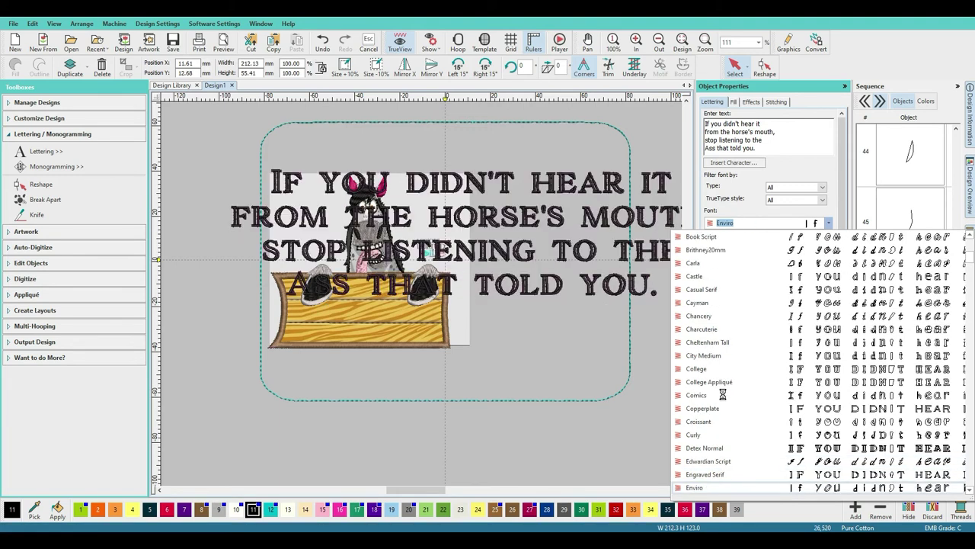
{"action": "key", "text": "Down"}
{"action": "key", "text": "Down"}
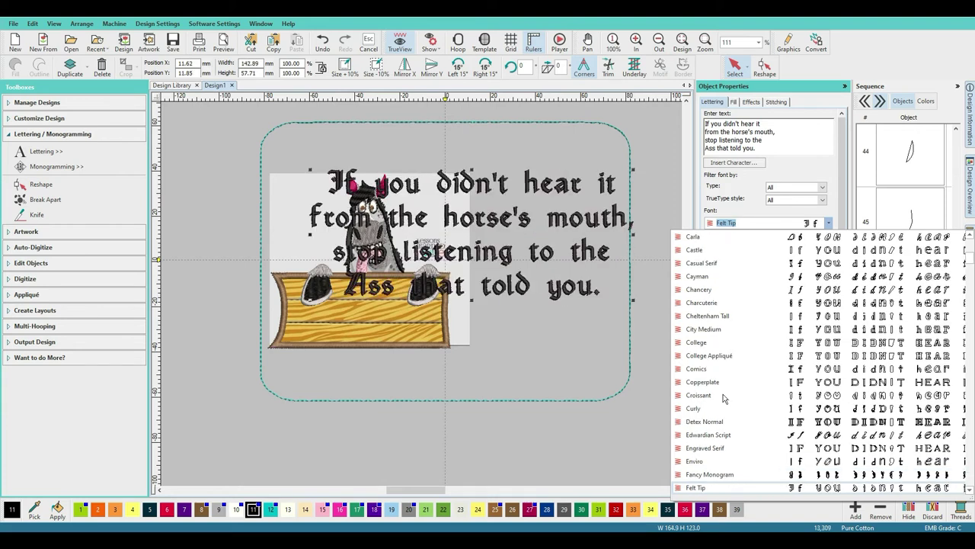
{"action": "key", "text": "Down"}
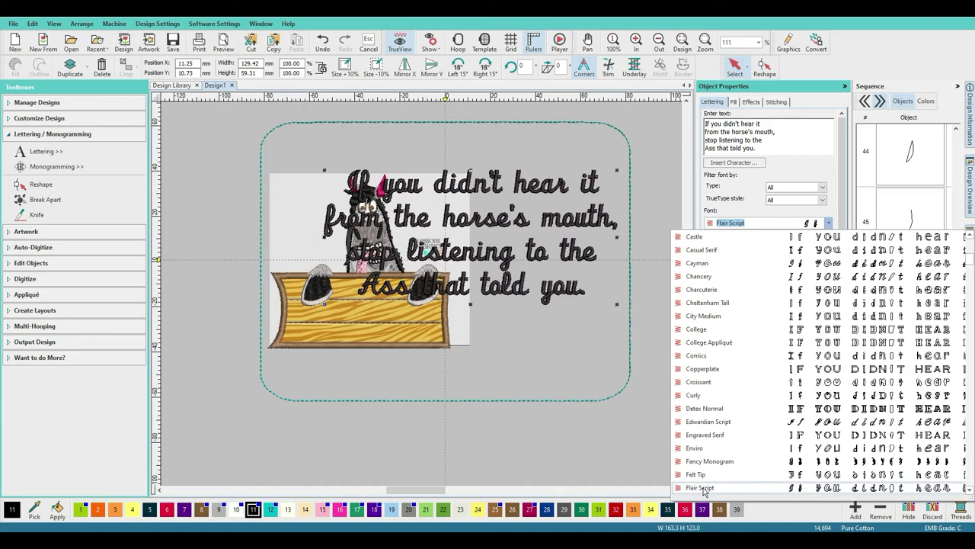
{"action": "left_click", "coordinate": [583, 362]}
{"action": "left_click", "coordinate": [574, 356]}
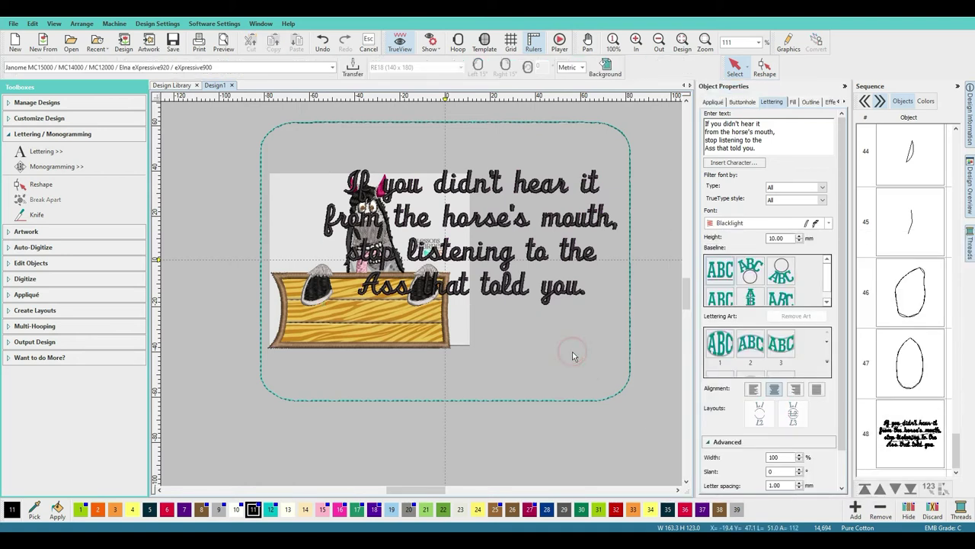
Step: Reselect the lettering and rebreak its text so line one is "If you didn't" and line two "hear it from the horse's mouth,"
{"action": "left_click", "coordinate": [503, 227]}
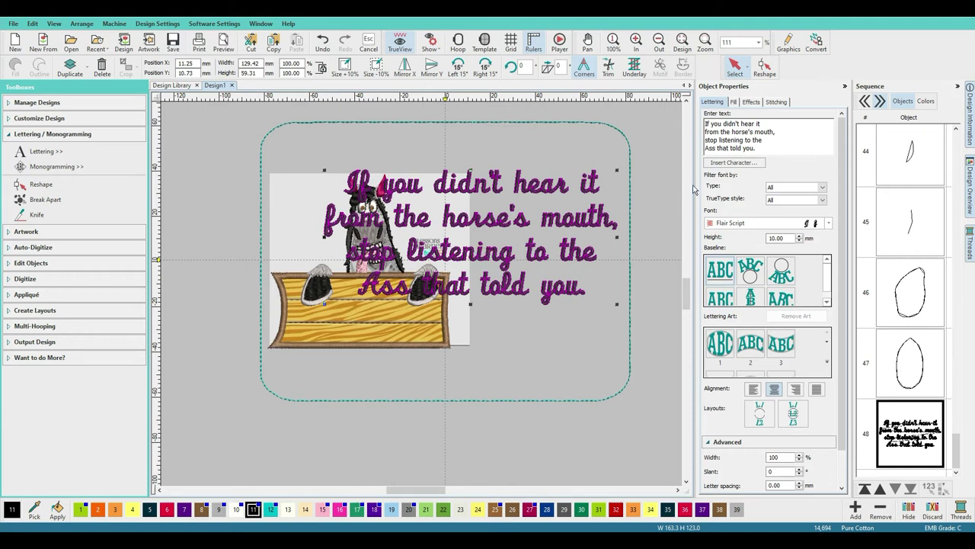
{"action": "left_click", "coordinate": [741, 124]}
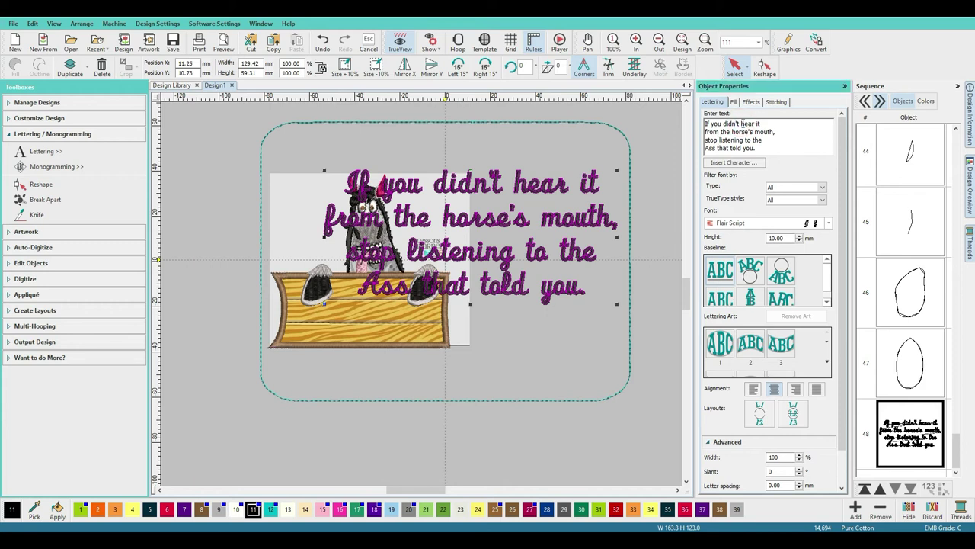
{"action": "key", "text": "Return"}
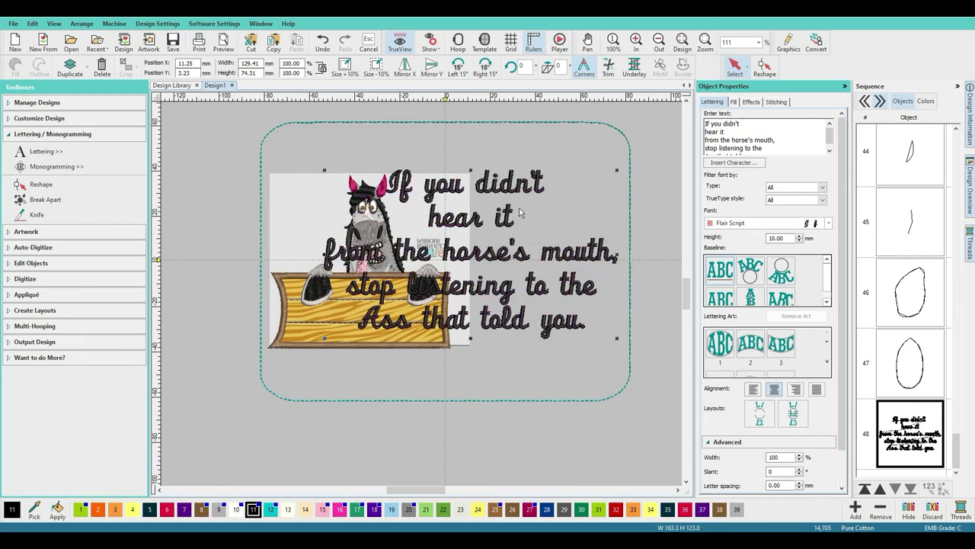
{"action": "left_click", "coordinate": [728, 131]}
{"action": "key", "text": "Delete"}
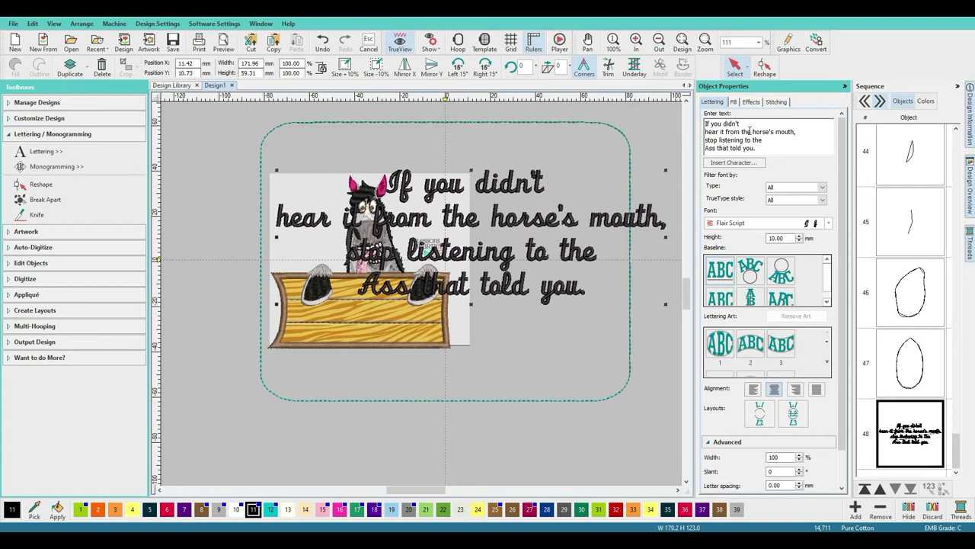
Step: Break the lettering's second line after "hear it from the" so "horse's mouth," starts its own line without a leading space
{"action": "left_click", "coordinate": [750, 132]}
{"action": "key", "text": "Return"}
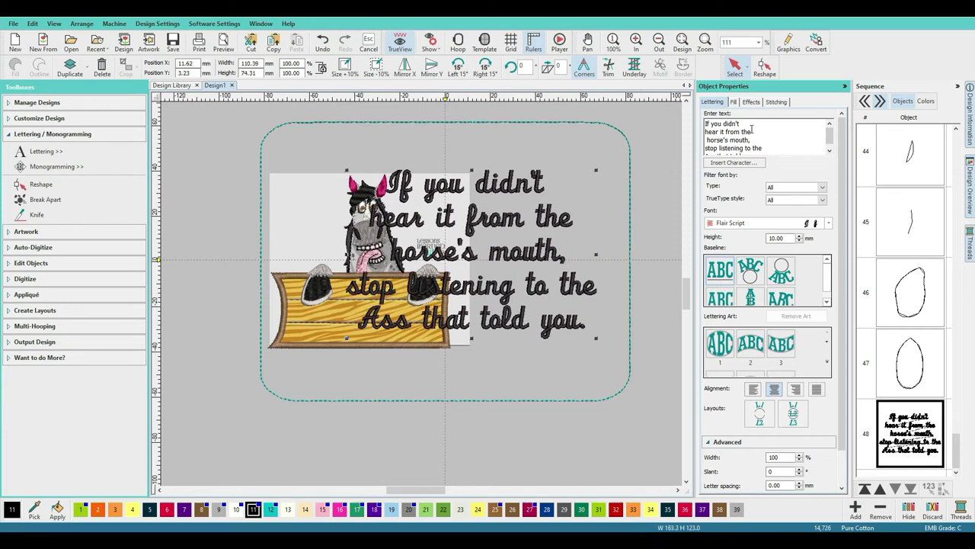
{"action": "key", "text": "Delete"}
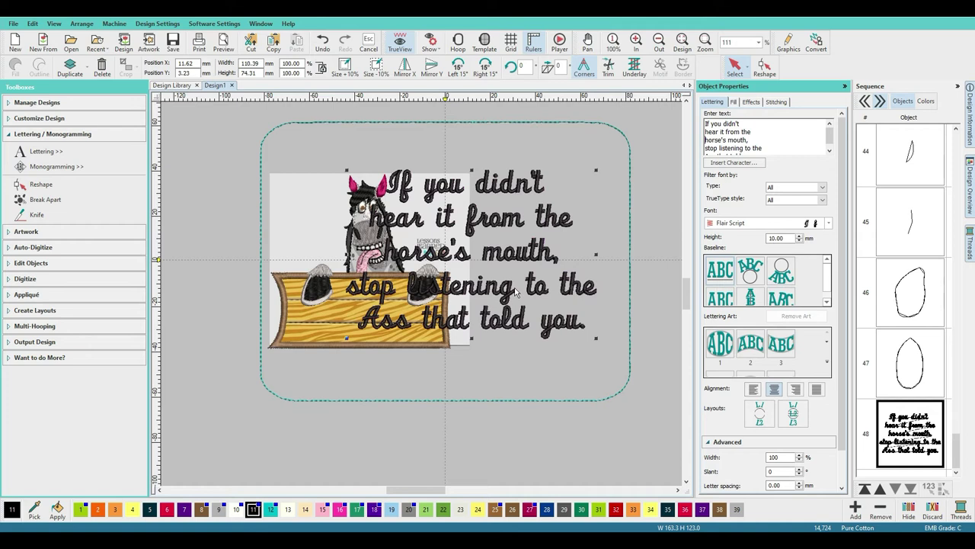
Step: Rebreak the rest of the lettering into the lines "stop listening", "to the" and "Ass that told you."
{"action": "left_click", "coordinate": [743, 148]}
{"action": "key", "text": "Return"}
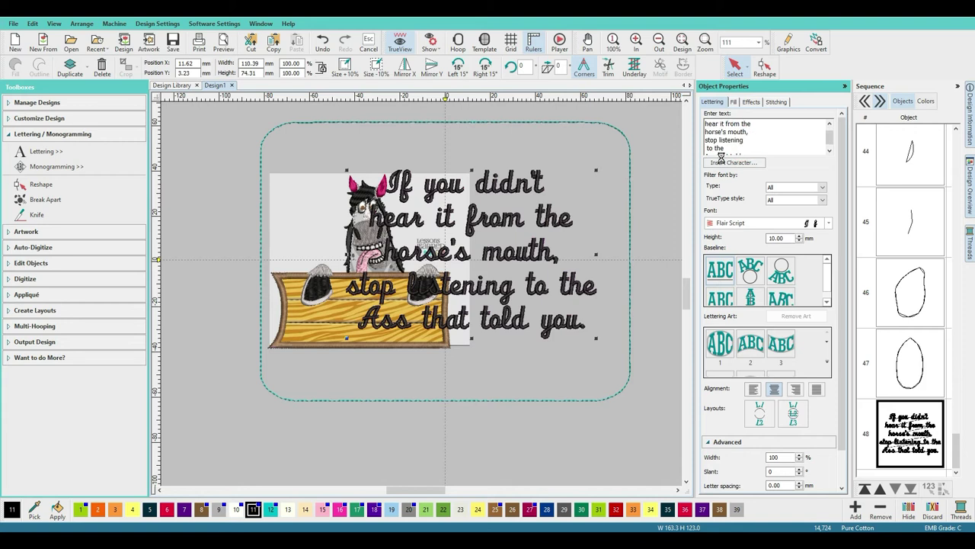
{"action": "left_click", "coordinate": [730, 141]}
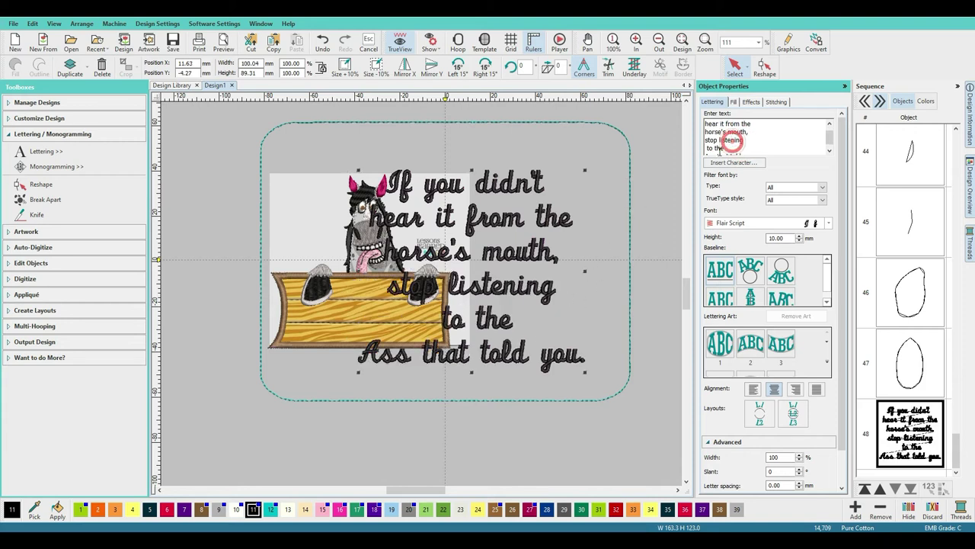
{"action": "left_click", "coordinate": [723, 146]}
{"action": "key", "text": "Delete"}
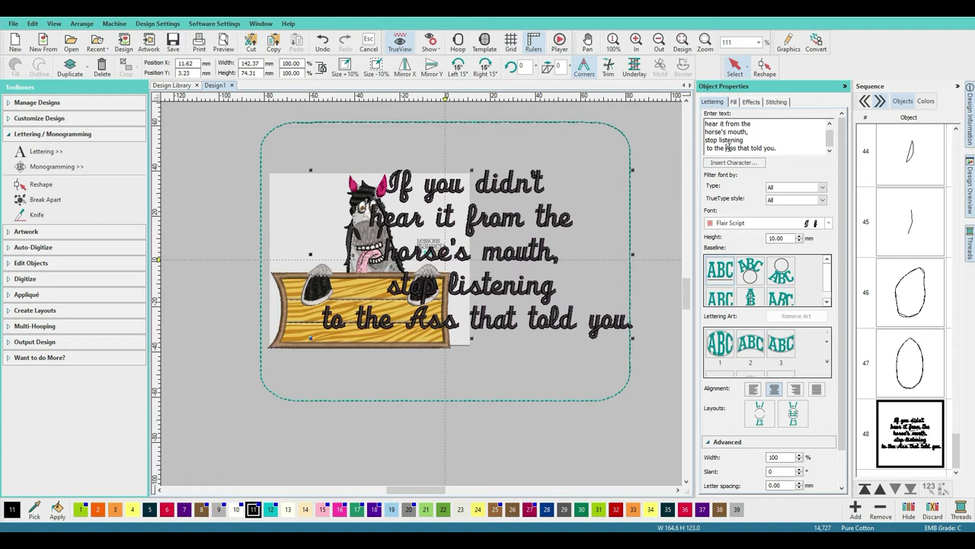
{"action": "key", "text": "Return"}
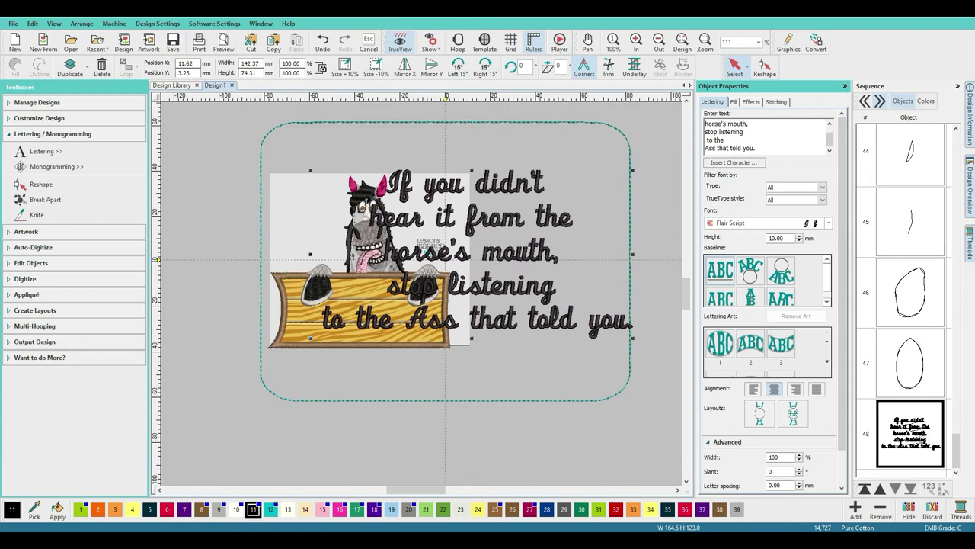
Step: Move the six-line lettering toward the hoop's right side, centred at about X 30 mm, Y -3 mm
{"action": "left_click_drag", "start_coordinate": [461, 200], "coordinate": [500, 195]}
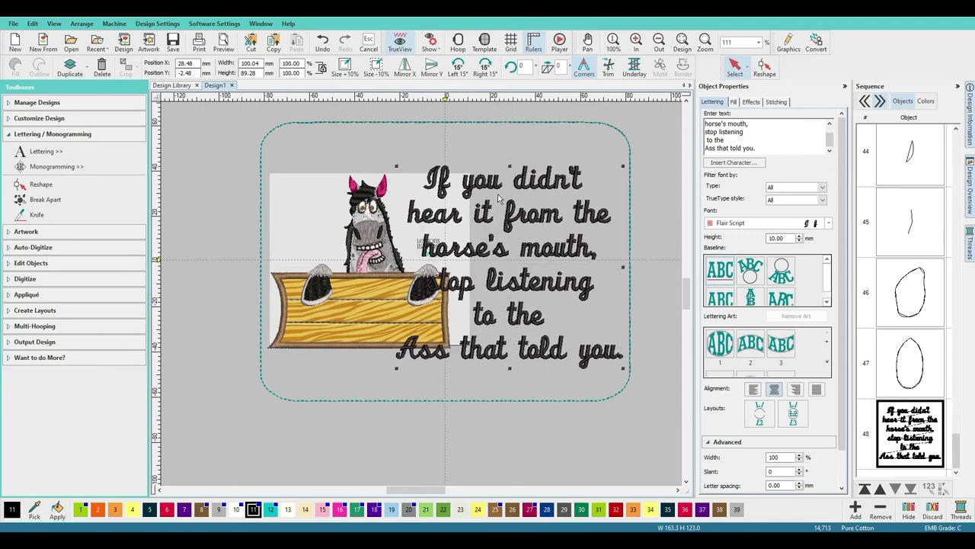
{"action": "left_click_drag", "start_coordinate": [499, 195], "coordinate": [499, 216]}
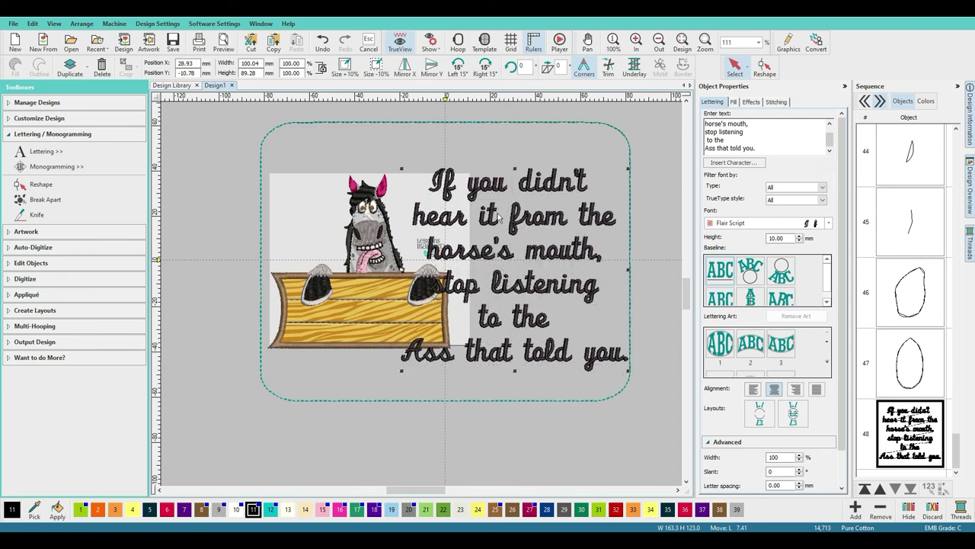
{"action": "left_click_drag", "start_coordinate": [499, 210], "coordinate": [498, 194]}
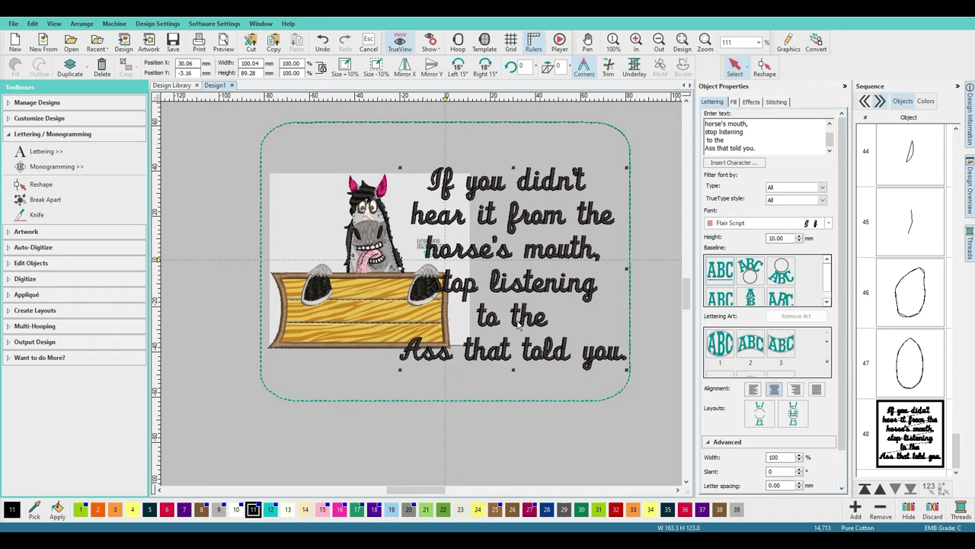
Step: Deselect the lettering, find the background artwork at the start of the object sequence, and hide the artwork from the design view
{"action": "left_click", "coordinate": [316, 211]}
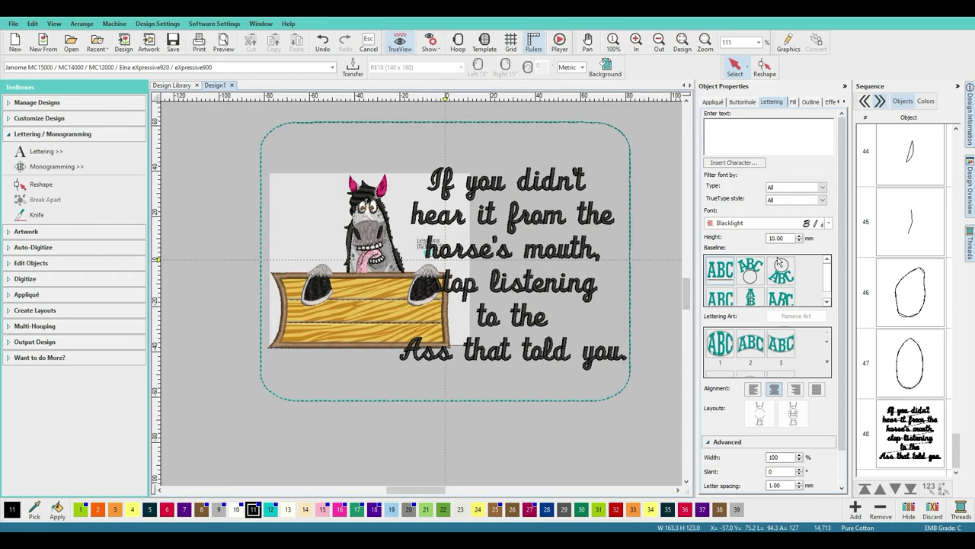
{"action": "scroll", "coordinate": [881, 244], "scroll_direction": "up", "scroll_amount": 7}
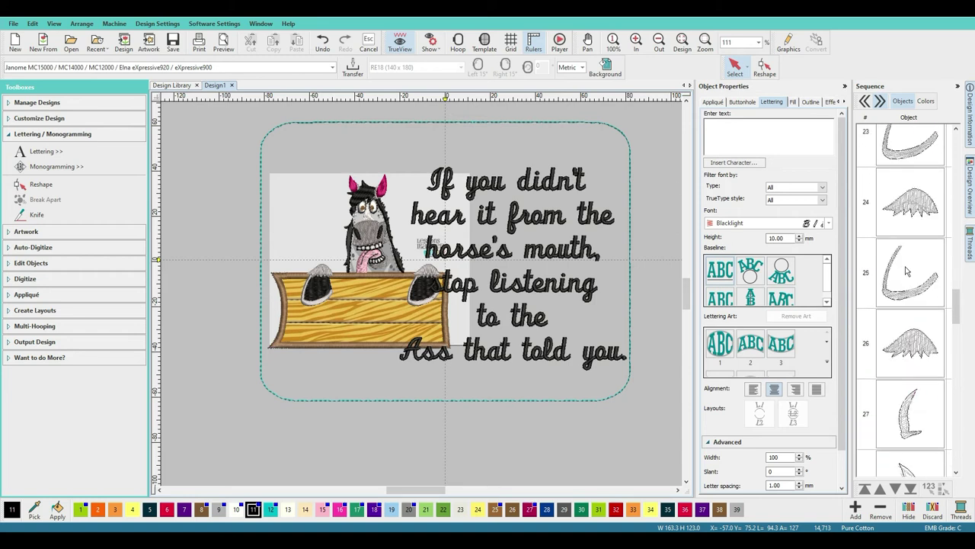
{"action": "left_click_drag", "start_coordinate": [954, 311], "coordinate": [952, 146]}
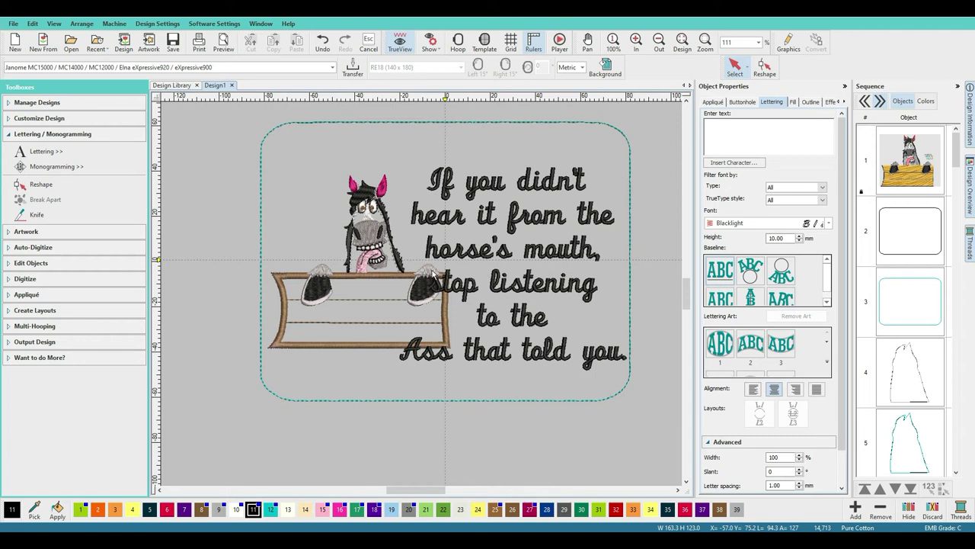
Step: Reselect the lettering and delete its text after "horse's mouth," including the empty line left behind
{"action": "left_click", "coordinate": [470, 250]}
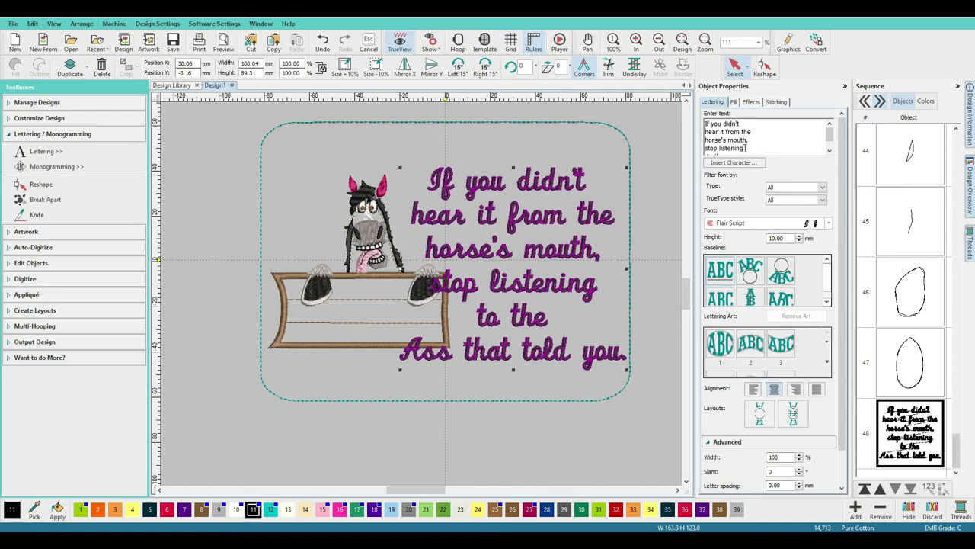
{"action": "left_click", "coordinate": [706, 148]}
{"action": "left_click_drag", "start_coordinate": [707, 148], "coordinate": [774, 154]}
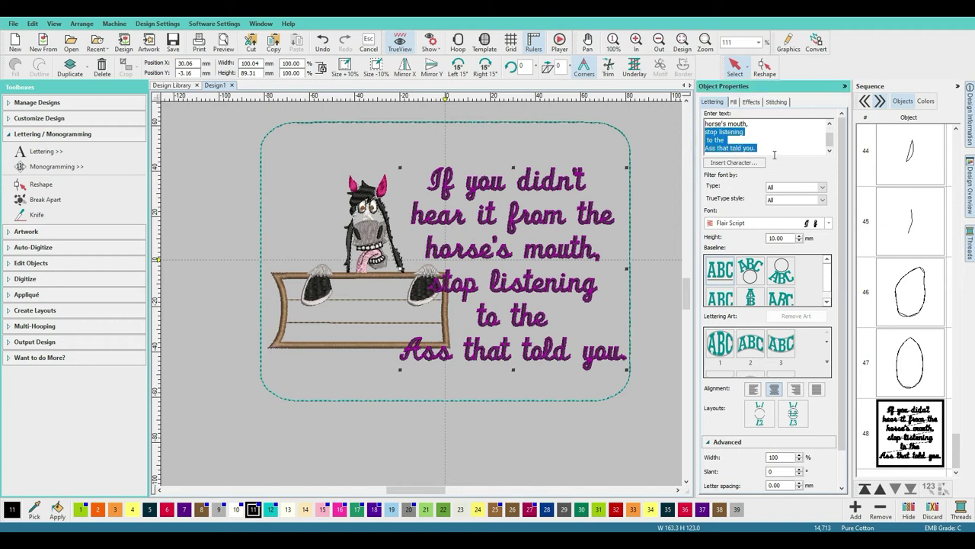
{"action": "key", "text": "Delete"}
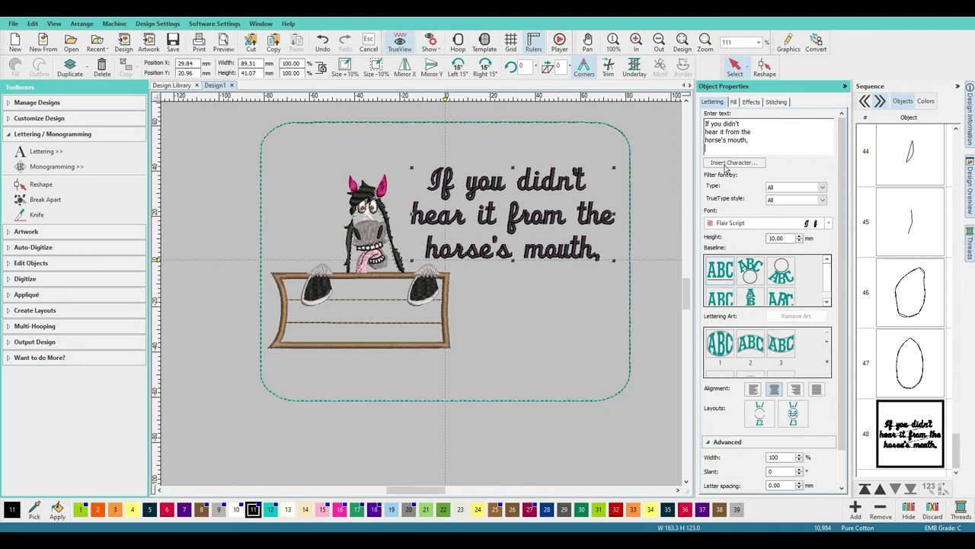
{"action": "key", "text": "BackSpace"}
Step: Move the three-line lettering up near the hoop's upper right corner, to about X 30 mm, Y 32 mm, and deselect it
{"action": "left_click_drag", "start_coordinate": [492, 189], "coordinate": [491, 157]}
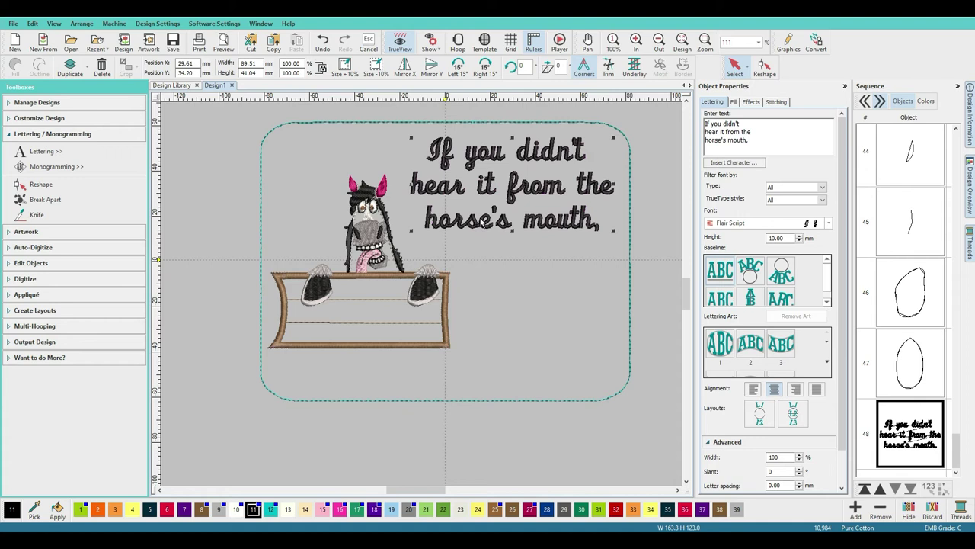
{"action": "left_click_drag", "start_coordinate": [512, 195], "coordinate": [509, 199]}
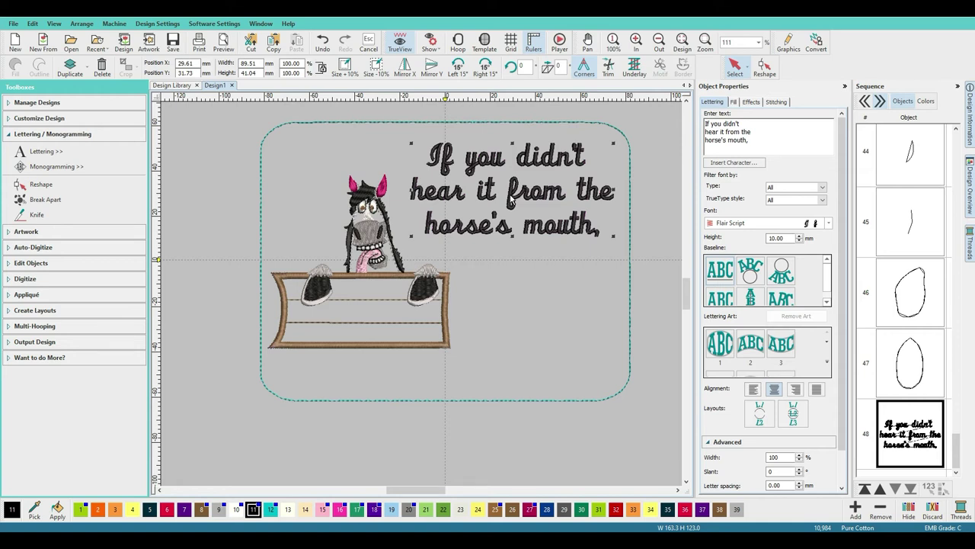
{"action": "left_click", "coordinate": [544, 268]}
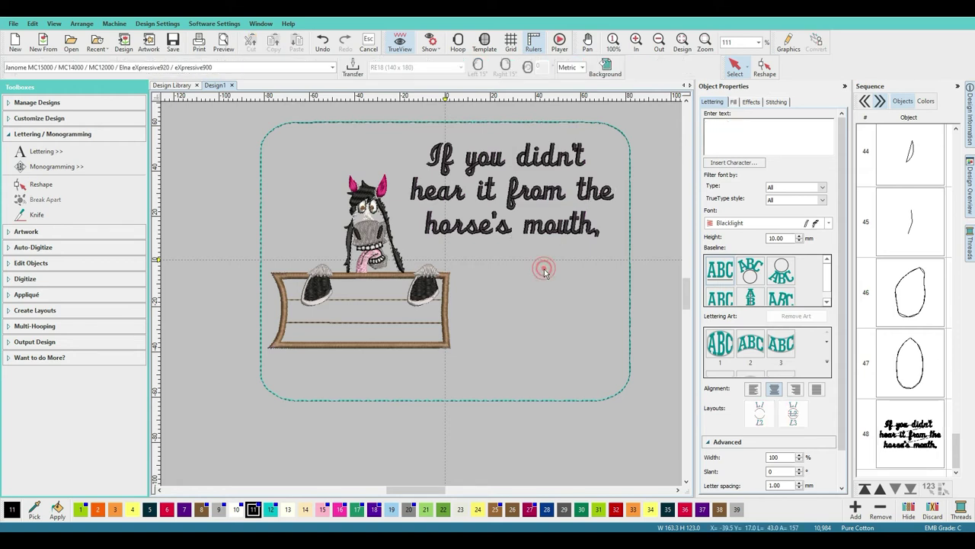
Step: Create a separate lettering object reading "stop listening" and place it directly beneath the three-line lettering
{"action": "left_click", "coordinate": [47, 151]}
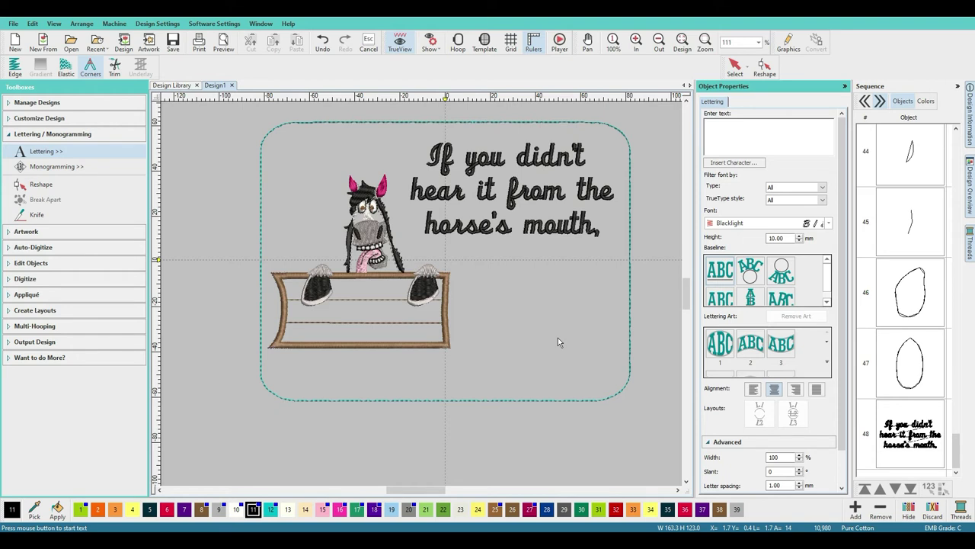
{"action": "left_click", "coordinate": [712, 133]}
{"action": "type", "text": "stop"}
{"action": "key", "text": "Return"}
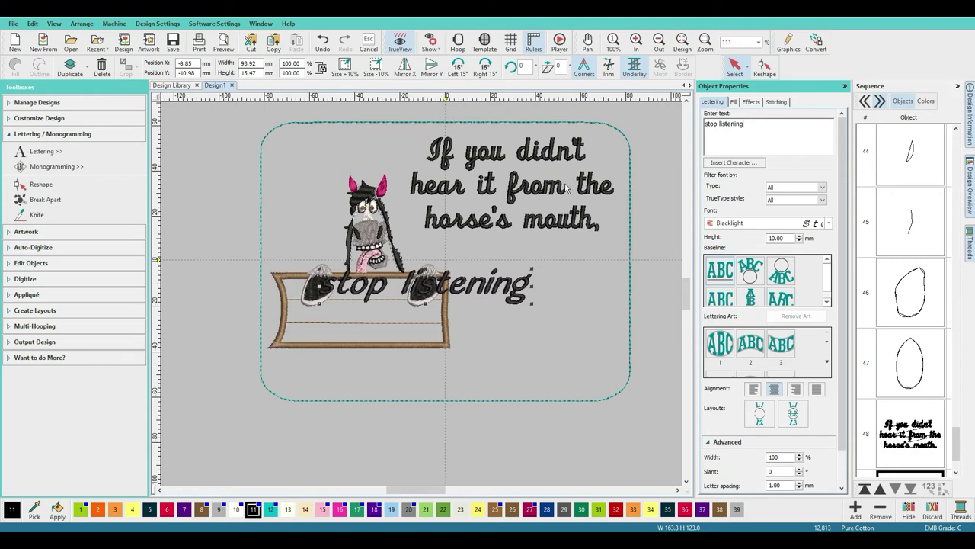
{"action": "left_click_drag", "start_coordinate": [484, 291], "coordinate": [566, 252]}
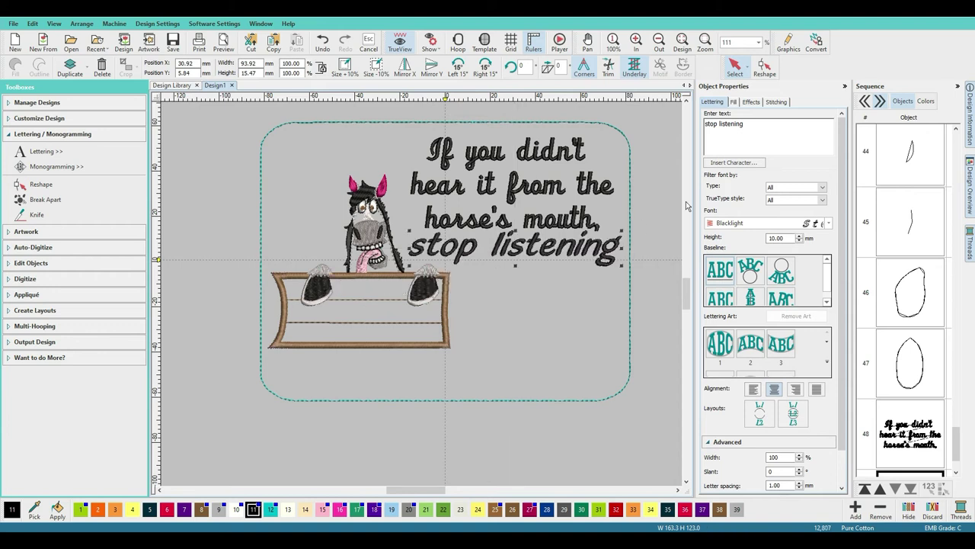
Step: Set the font of the "stop listening" lettering to Flair Script to match the lines above
{"action": "left_click", "coordinate": [830, 224]}
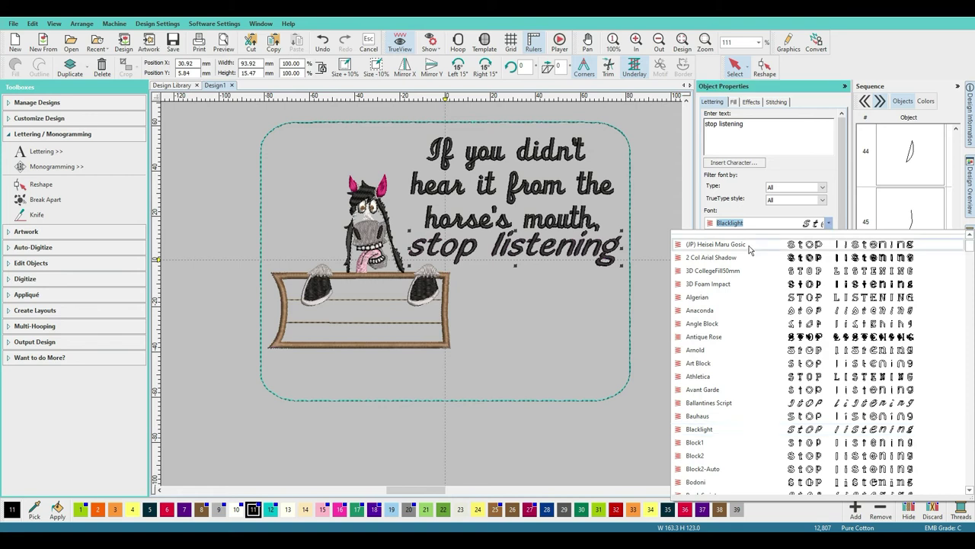
{"action": "left_click", "coordinate": [524, 157]}
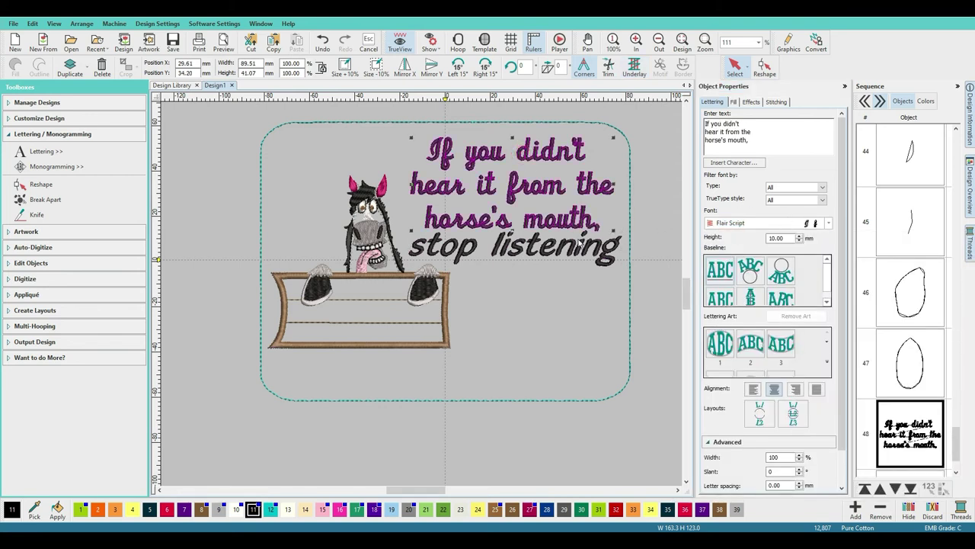
{"action": "left_click", "coordinate": [562, 247]}
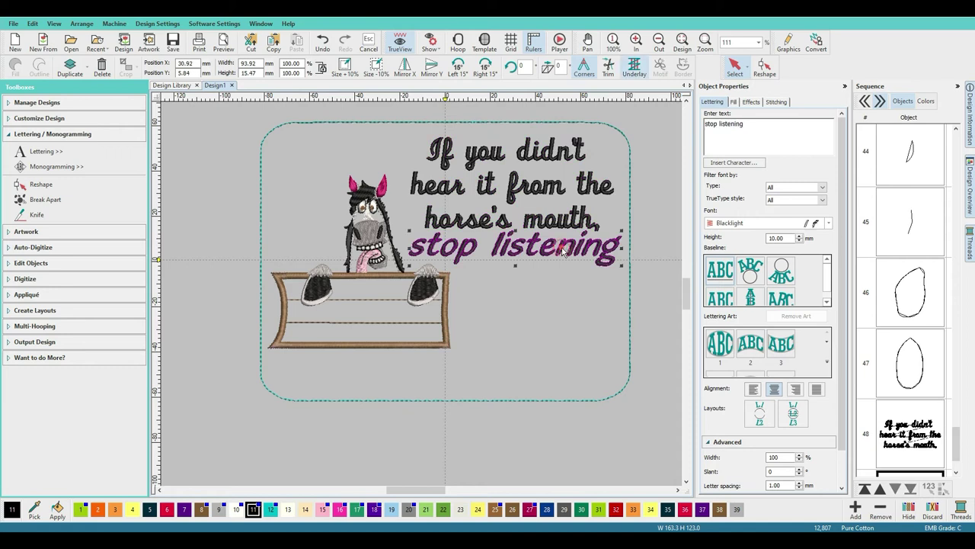
{"action": "left_click", "coordinate": [829, 223]}
{"action": "left_click", "coordinate": [829, 223]}
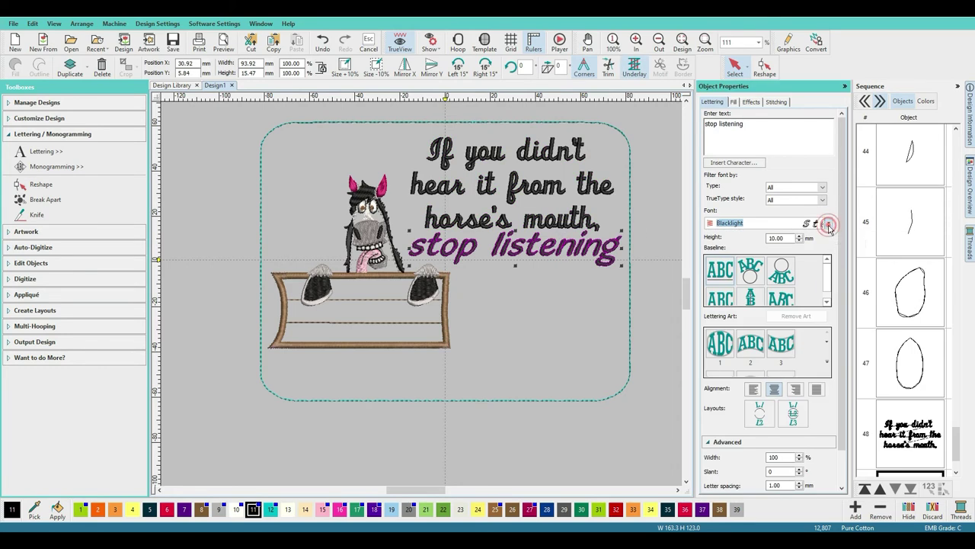
{"action": "scroll", "coordinate": [742, 325], "scroll_direction": "down", "scroll_amount": 10}
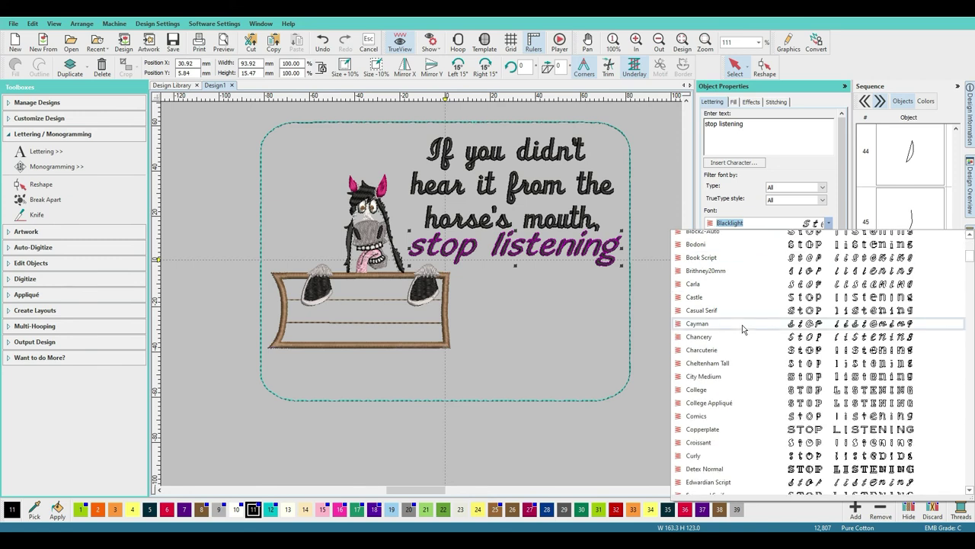
{"action": "scroll", "coordinate": [730, 345], "scroll_direction": "down", "scroll_amount": 2}
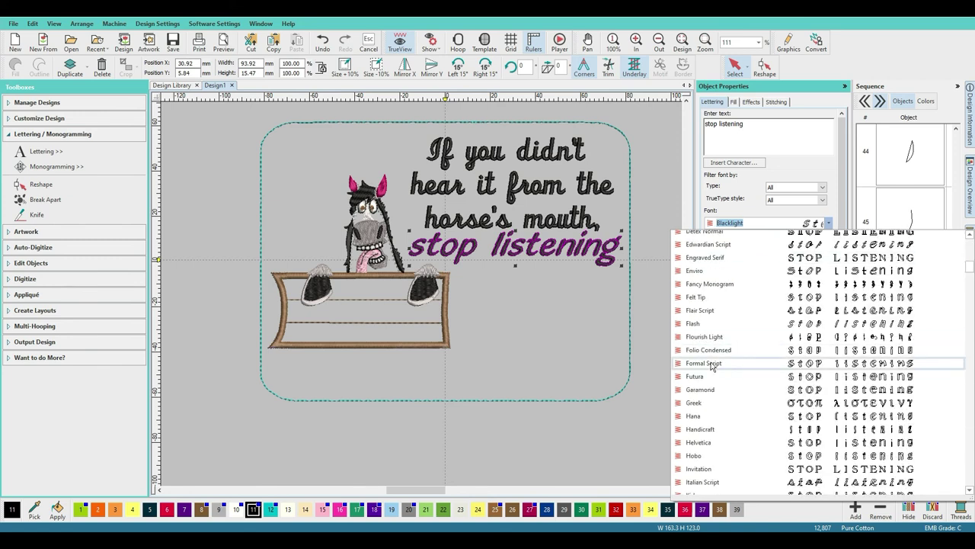
{"action": "left_click", "coordinate": [715, 313]}
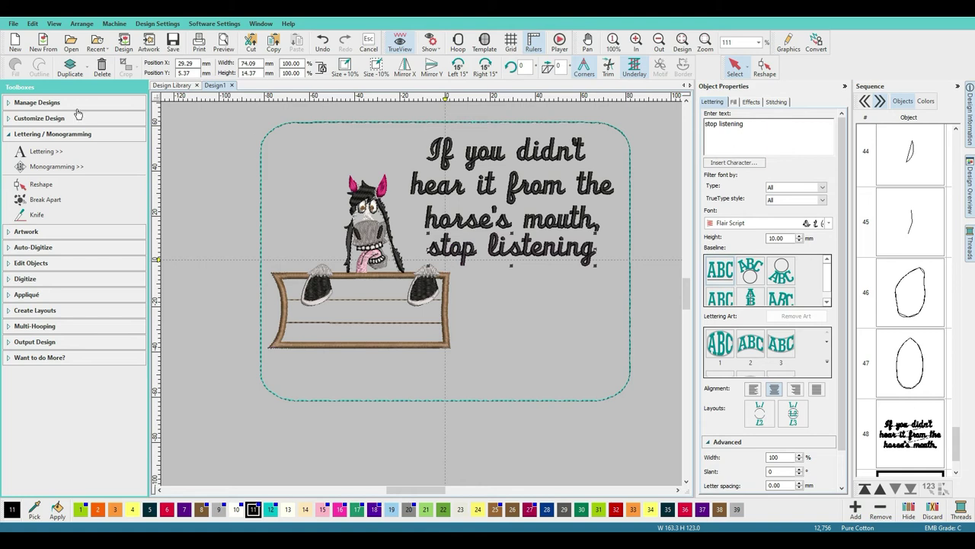
{"action": "left_click", "coordinate": [36, 152]}
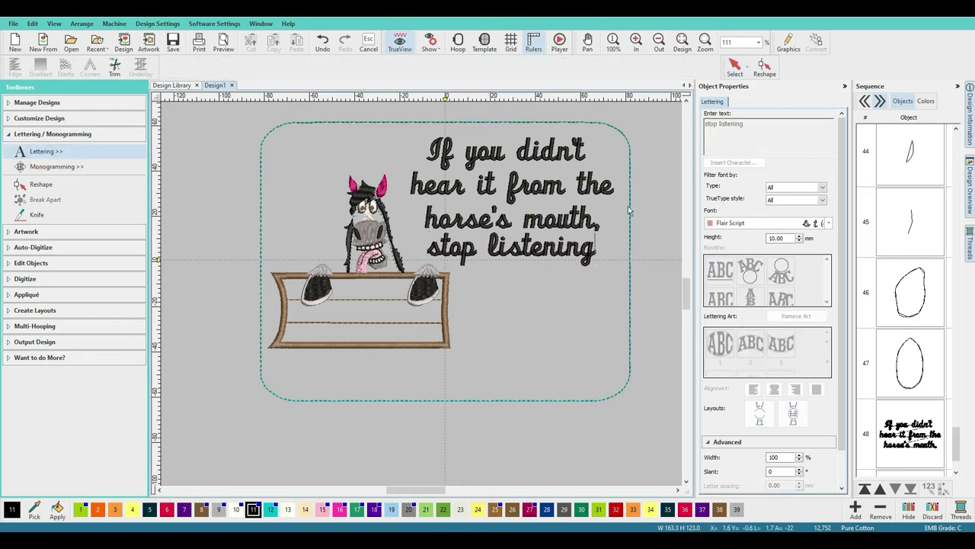
{"action": "left_click", "coordinate": [543, 320]}
{"action": "left_click", "coordinate": [558, 220]}
{"action": "left_click", "coordinate": [526, 246]}
{"action": "left_click", "coordinate": [735, 65]}
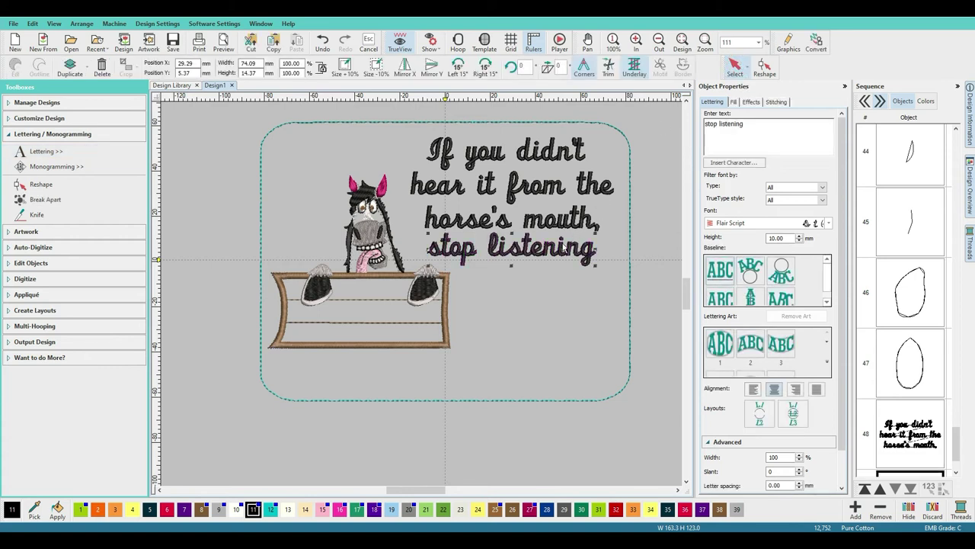
Step: Nudge the "stop listening" lettering down and right beneath the other lines, to about X 36.8 mm, Y 1.2 mm
{"action": "left_click_drag", "start_coordinate": [510, 263], "coordinate": [511, 256]}
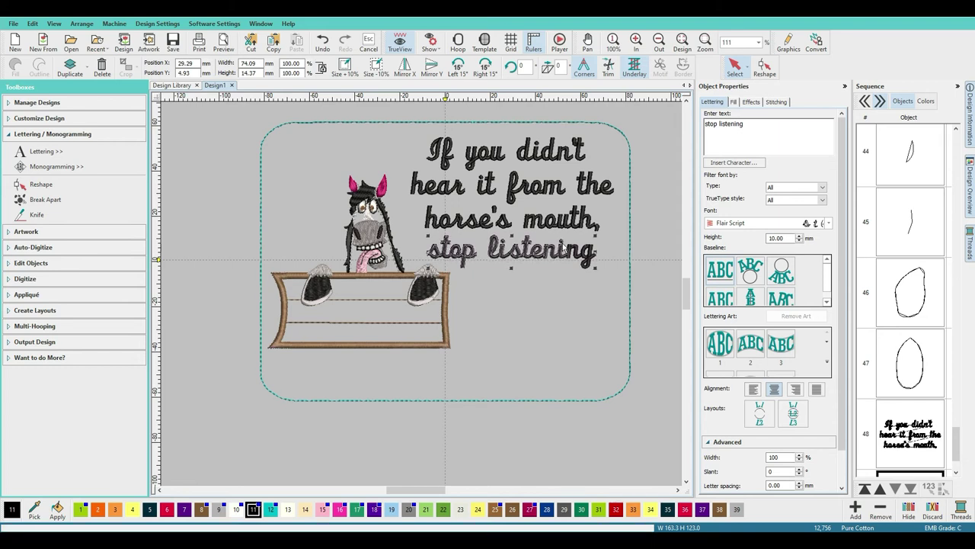
{"action": "key", "text": "Down"}
{"action": "key", "text": "Down"}
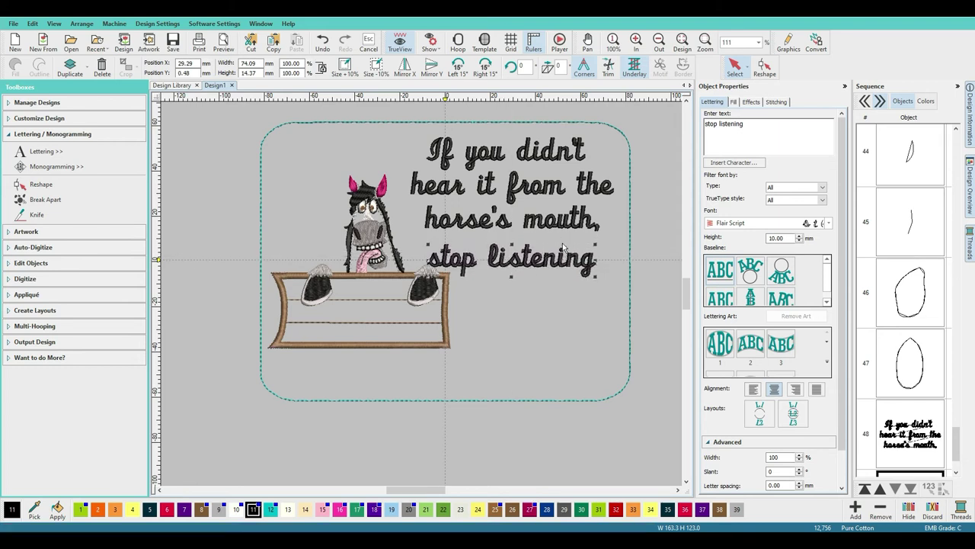
{"action": "key", "text": "Down"}
{"action": "key", "text": "Down"}
{"action": "key", "text": "Down"}
{"action": "key", "text": "Right"}
{"action": "key", "text": "Right"}
{"action": "key", "text": "Right"}
{"action": "key", "text": "Right"}
{"action": "key", "text": "Right"}
{"action": "key", "text": "Right"}
{"action": "key", "text": "Right"}
{"action": "key", "text": "Right"}
{"action": "key", "text": "Right"}
{"action": "key", "text": "Right"}
{"action": "key", "text": "Right"}
{"action": "key", "text": "Right"}
{"action": "key", "text": "Right"}
{"action": "key", "text": "Right"}
{"action": "key", "text": "Right"}
{"action": "key", "text": "Right"}
{"action": "key", "text": "Right"}
{"action": "key", "text": "Right"}
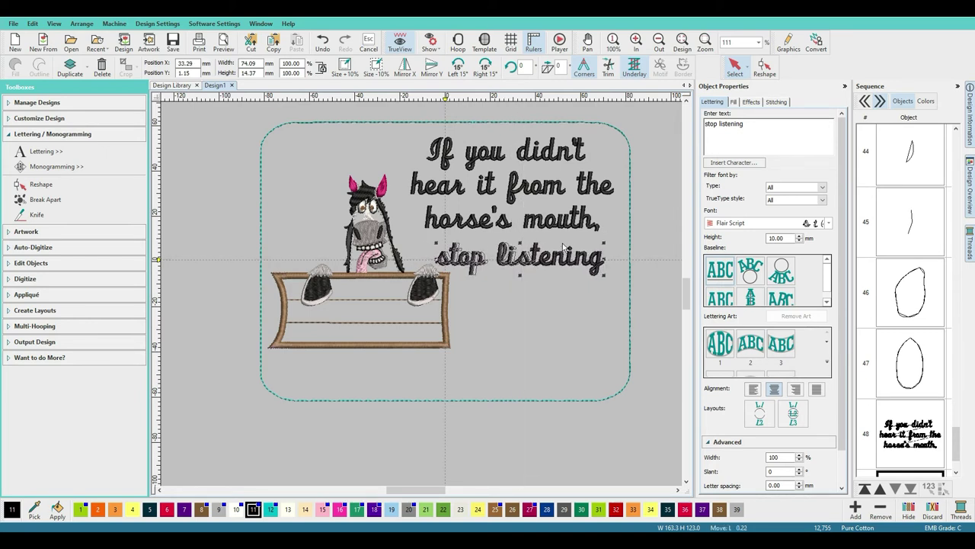
{"action": "key", "text": "Right"}
{"action": "key", "text": "Right"}
{"action": "key", "text": "Right"}
{"action": "key", "text": "Right"}
{"action": "key", "text": "Right"}
{"action": "key", "text": "Right"}
{"action": "key", "text": "Right"}
{"action": "key", "text": "Right"}
{"action": "key", "text": "Right"}
{"action": "key", "text": "Right"}
{"action": "key", "text": "Right"}
{"action": "key", "text": "Right"}
{"action": "key", "text": "Right"}
{"action": "key", "text": "Right"}
{"action": "key", "text": "Right"}
{"action": "key", "text": "Right"}
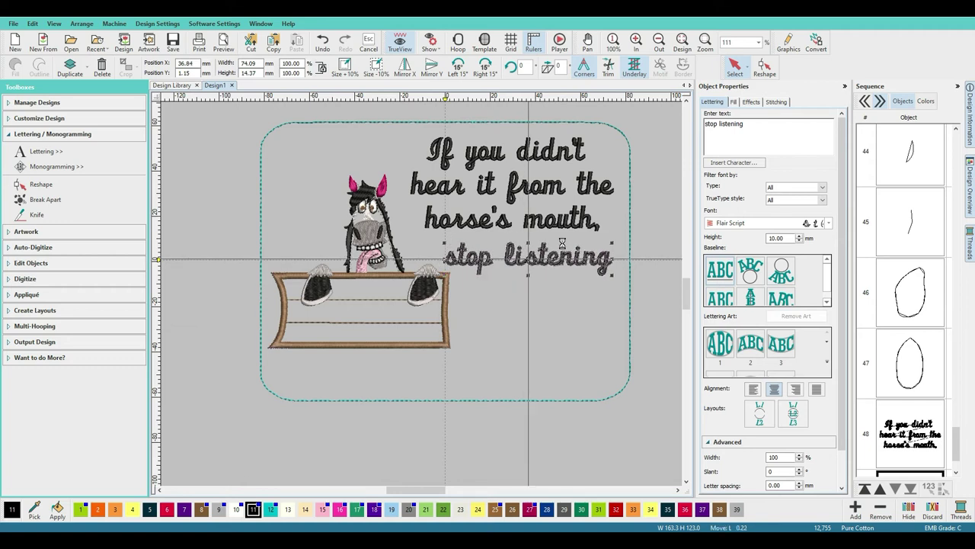
Step: Create a separate lettering object reading "to the"
{"action": "left_click", "coordinate": [519, 309]}
{"action": "left_click", "coordinate": [724, 130]}
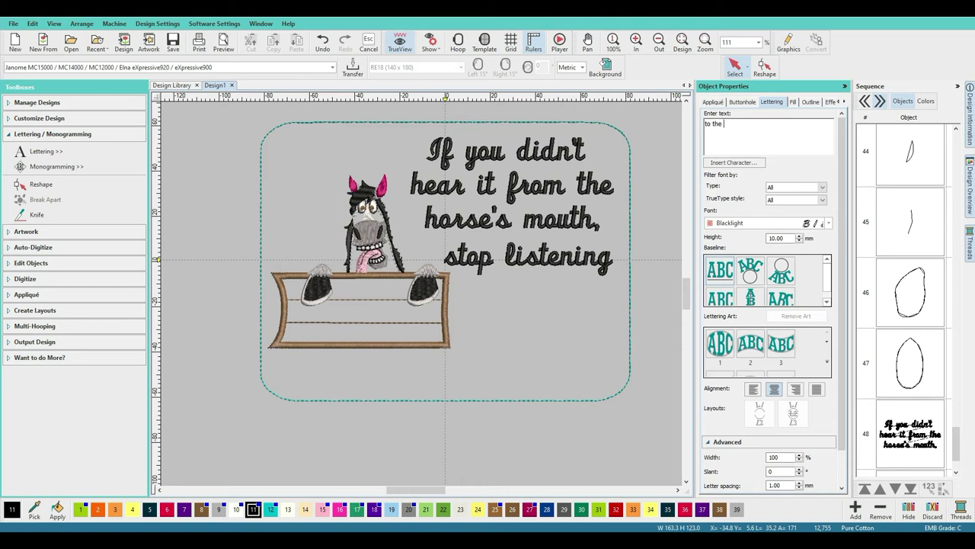
{"action": "key", "text": "Return"}
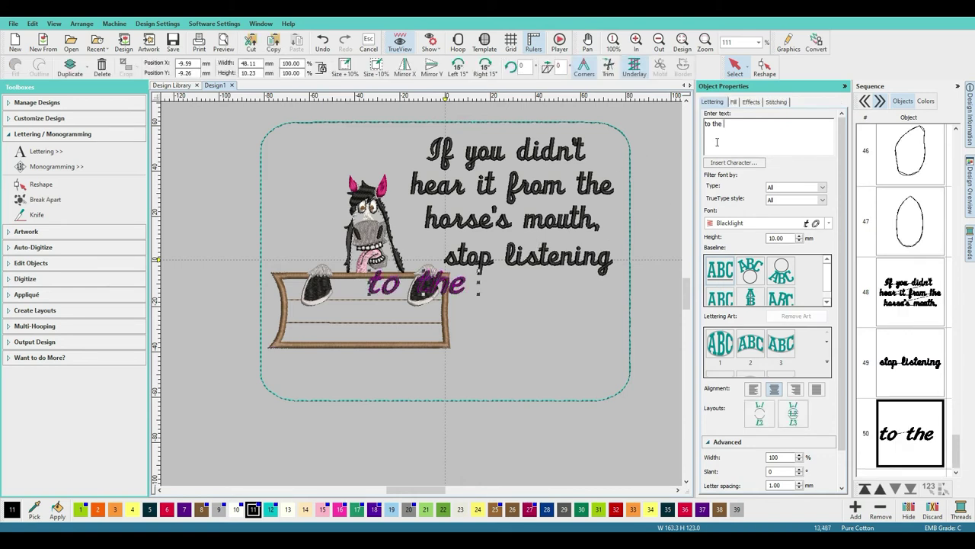
Step: Set the "to the" lettering to Flair Script and move it beneath "stop listening", to about X 37.2 mm, Y -12 mm
{"action": "left_click", "coordinate": [831, 224]}
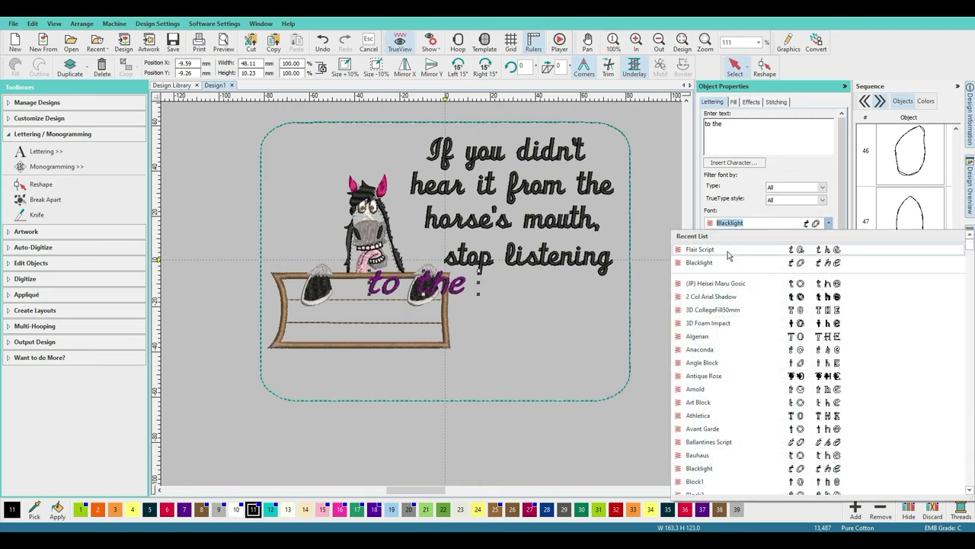
{"action": "left_click", "coordinate": [729, 254]}
{"action": "left_click_drag", "start_coordinate": [421, 288], "coordinate": [525, 293]}
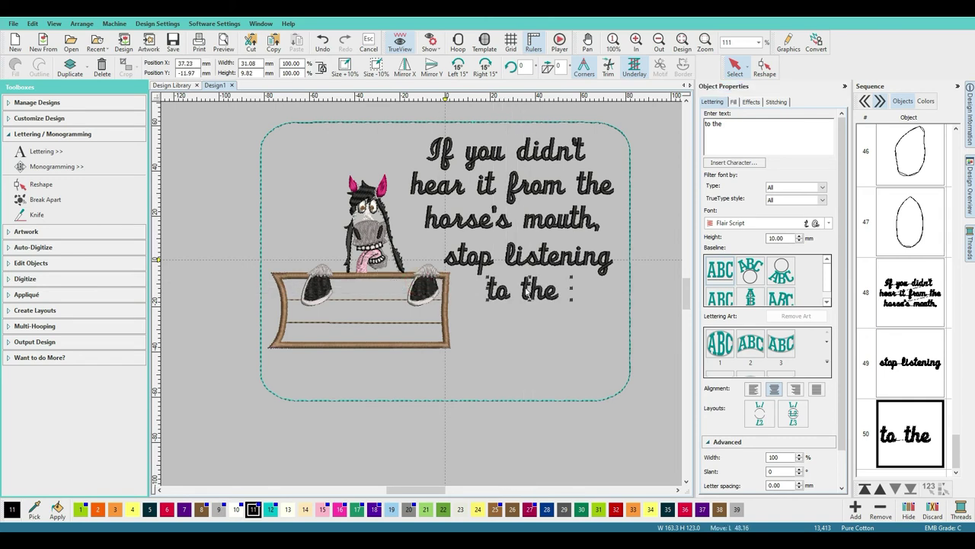
{"action": "left_click", "coordinate": [508, 350]}
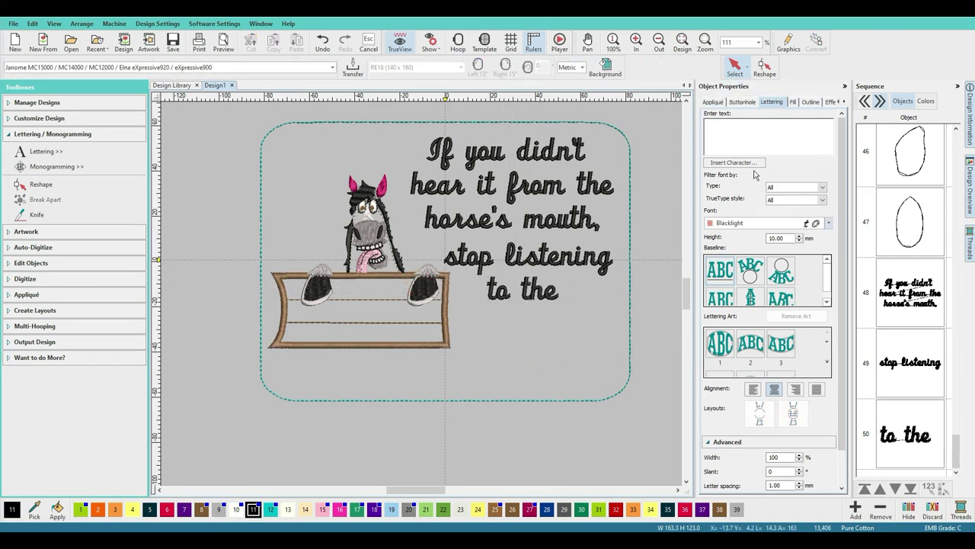
Step: Create another separate lettering object reading "Ass ho told you"
{"action": "left_click", "coordinate": [740, 136]}
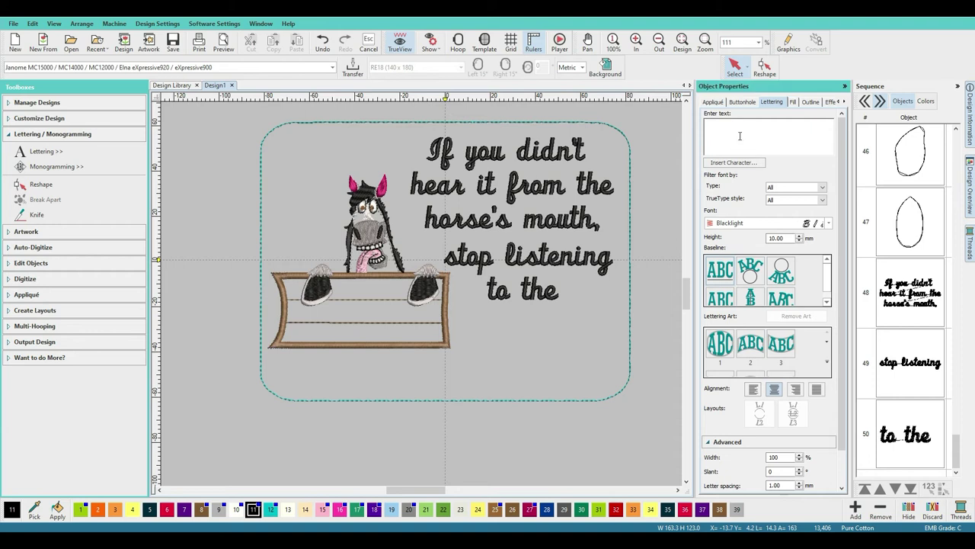
{"action": "type", "text": "Ass"}
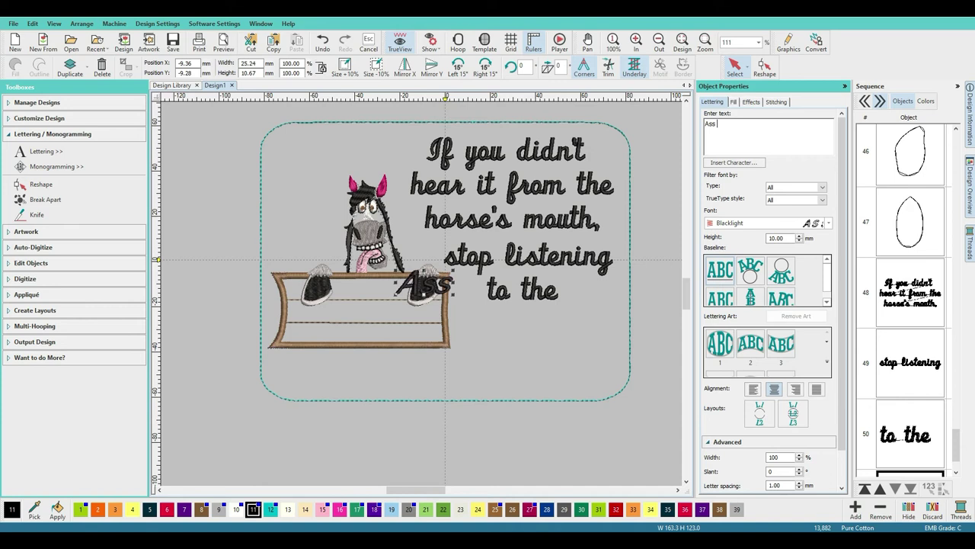
{"action": "type", "text": " ho told you"}
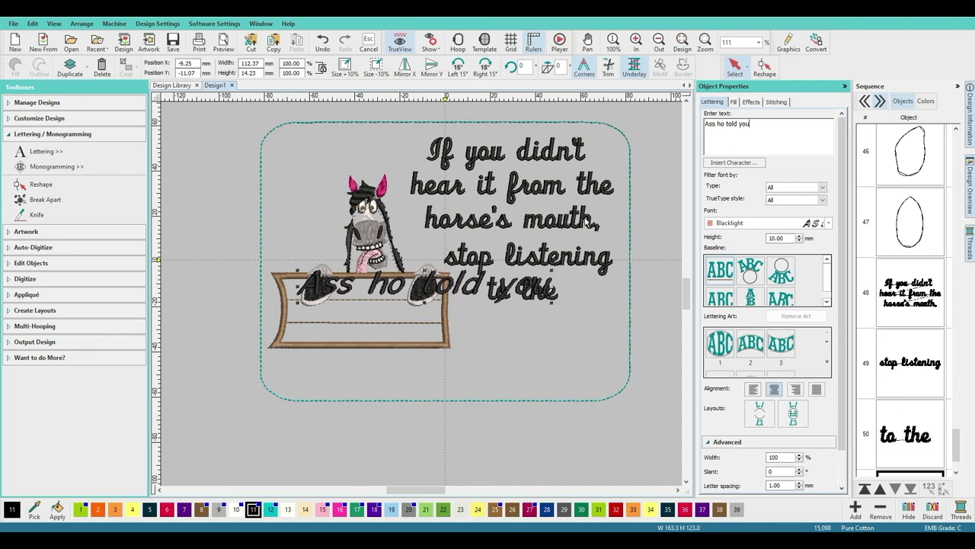
Step: Set the "Ass ho told you" lettering to Flair Script and move it near the hoop's lower edge, to about X 26.8 mm, Y -50.7 mm
{"action": "left_click", "coordinate": [745, 222]}
{"action": "left_click", "coordinate": [746, 222]}
{"action": "left_click", "coordinate": [829, 222]}
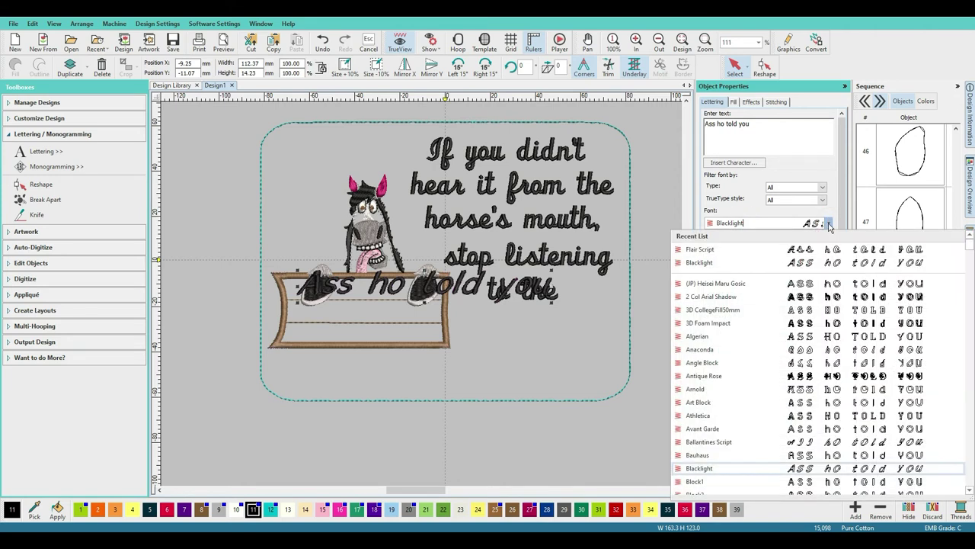
{"action": "left_click", "coordinate": [700, 250]}
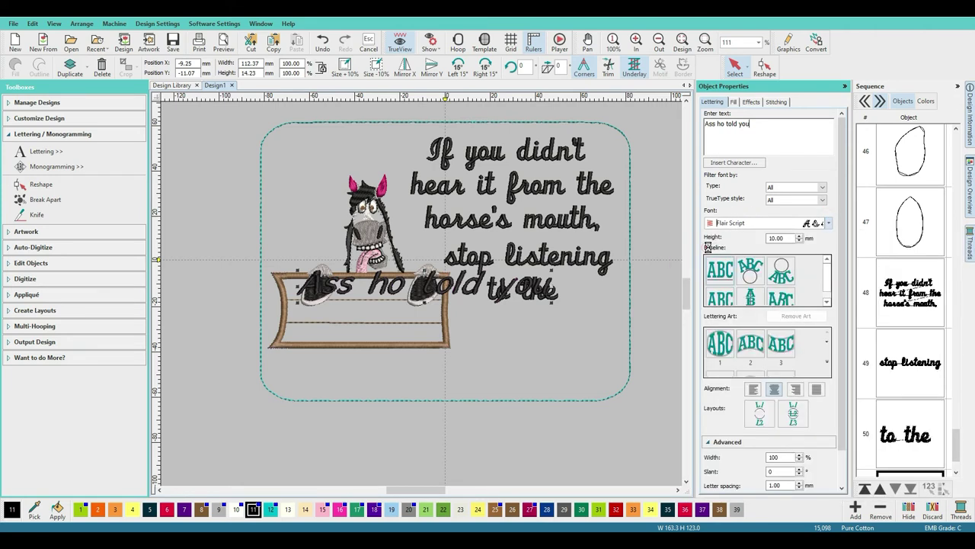
{"action": "left_click_drag", "start_coordinate": [401, 285], "coordinate": [486, 376]}
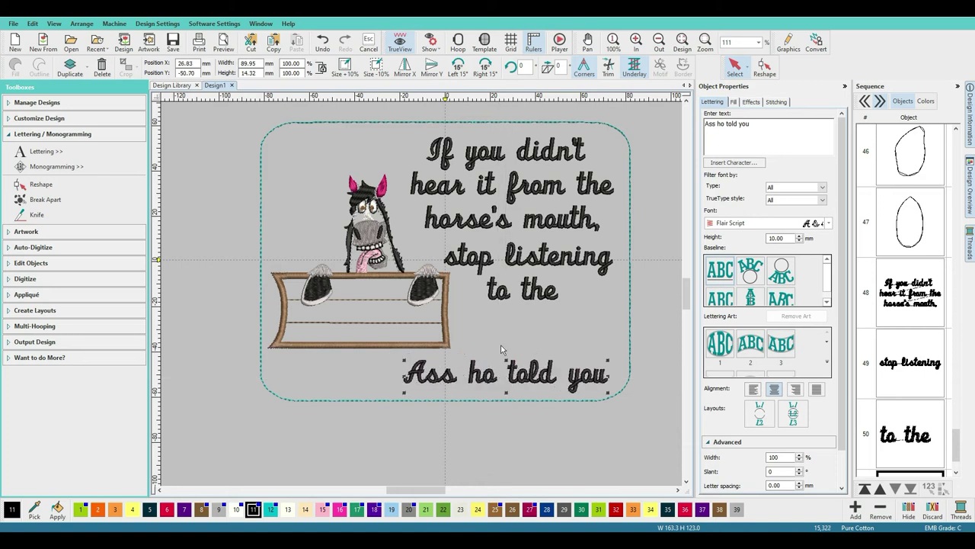
Step: Lower "to the" and the three-line lettering, and place "stop listening" between them at about X 40.9 mm, Y -10.5 mm
{"action": "left_click_drag", "start_coordinate": [514, 288], "coordinate": [539, 348]}
{"action": "left_click_drag", "start_coordinate": [521, 254], "coordinate": [531, 297]}
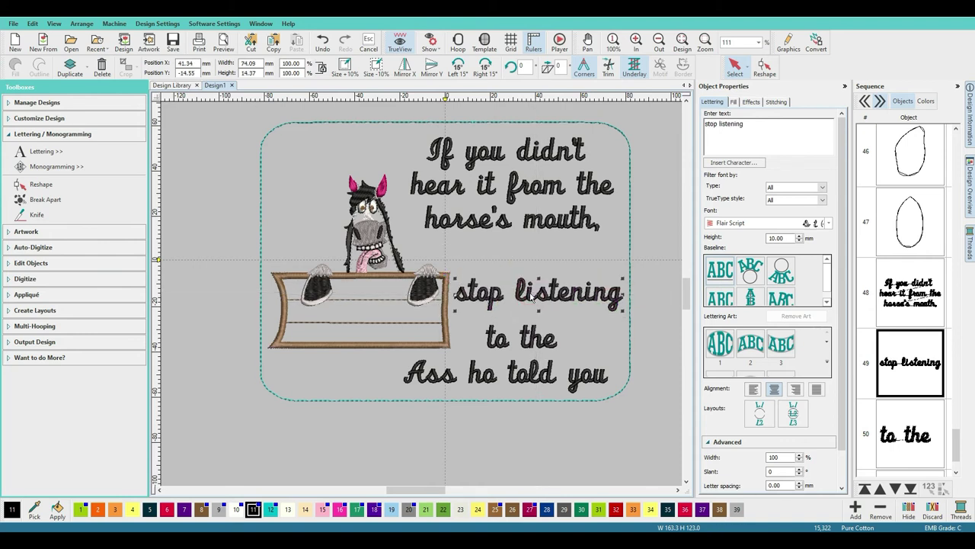
{"action": "left_click", "coordinate": [532, 215]}
{"action": "left_click_drag", "start_coordinate": [532, 216], "coordinate": [535, 234]}
{"action": "left_click_drag", "start_coordinate": [537, 291], "coordinate": [536, 283]}
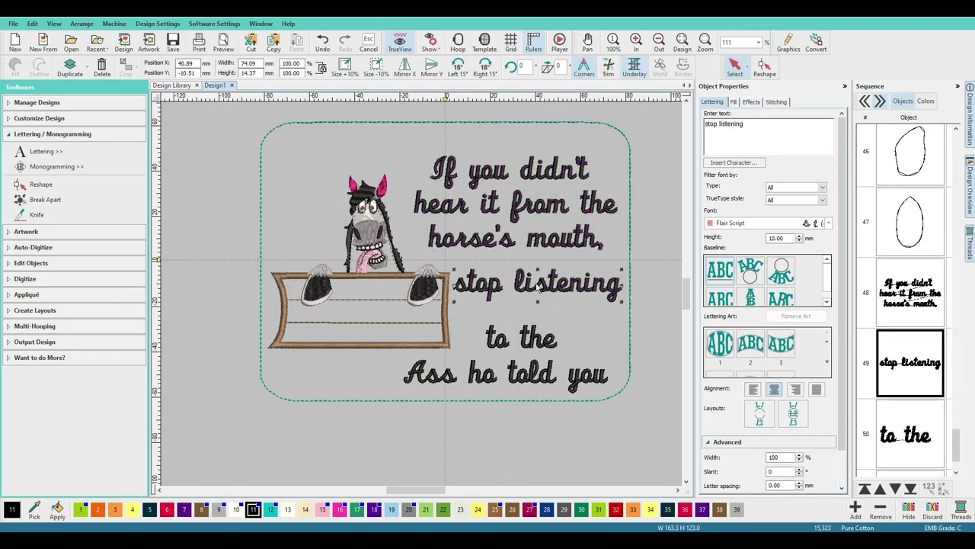
Step: Raise the "to the" lettering slightly and nudge "Ass ho told you" up and right, to about X 30.9 mm, Y -48.5 mm
{"action": "left_click", "coordinate": [538, 340]}
{"action": "left_click_drag", "start_coordinate": [538, 340], "coordinate": [543, 323]}
{"action": "left_click", "coordinate": [536, 376]}
{"action": "left_click_drag", "start_coordinate": [537, 376], "coordinate": [540, 372]}
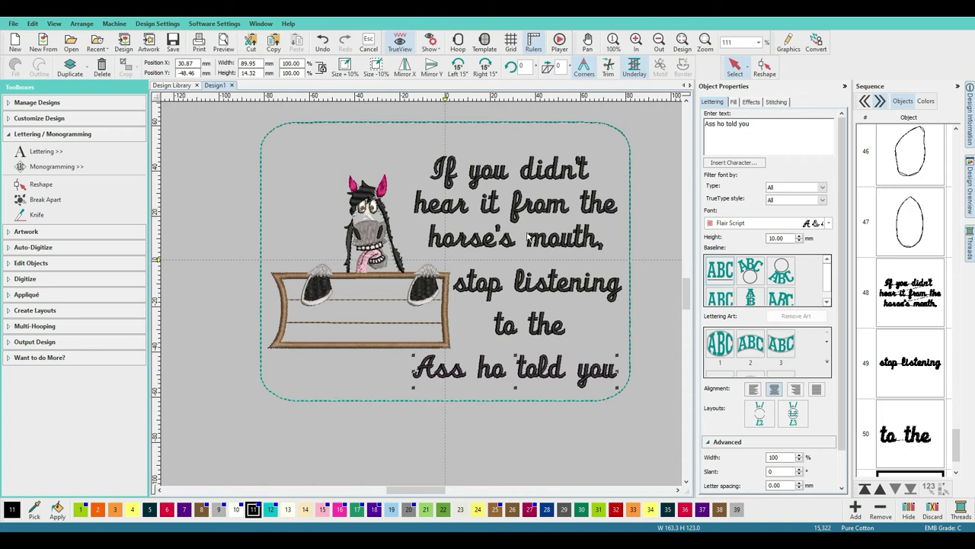
Step: Raise the three-line lettering to about X 31.6 mm, Y 31.5 mm, and nudge "stop listening" and the bottom line up slightly
{"action": "left_click_drag", "start_coordinate": [523, 185], "coordinate": [524, 162]}
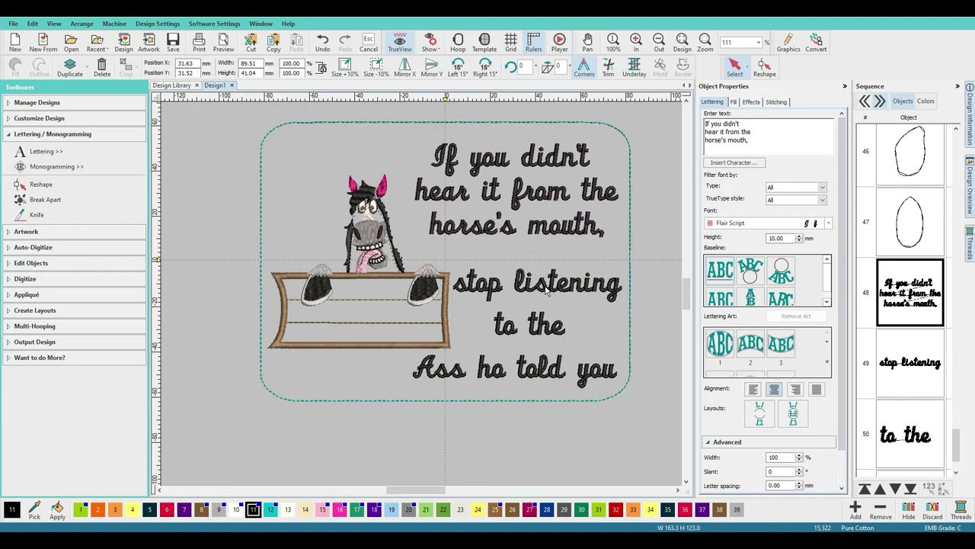
{"action": "left_click", "coordinate": [547, 292]}
{"action": "left_click_drag", "start_coordinate": [549, 287], "coordinate": [543, 284]}
{"action": "left_click", "coordinate": [519, 375]}
{"action": "left_click_drag", "start_coordinate": [519, 375], "coordinate": [519, 371]}
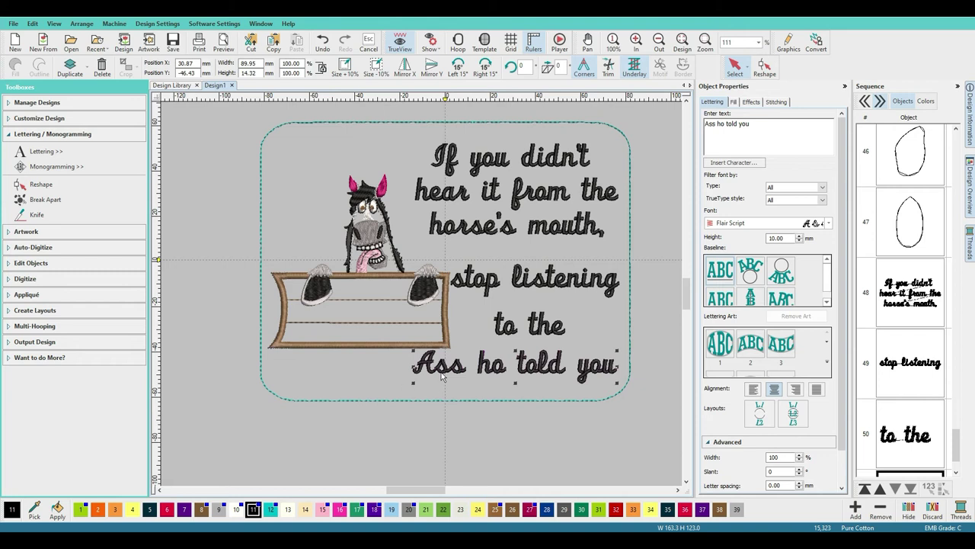
Step: Nudge "stop listening" right to about X 41.1 mm and lower the three-line lettering to about X 32.8 mm, Y 27 mm
{"action": "left_click", "coordinate": [531, 286]}
{"action": "left_click_drag", "start_coordinate": [533, 287], "coordinate": [537, 287]}
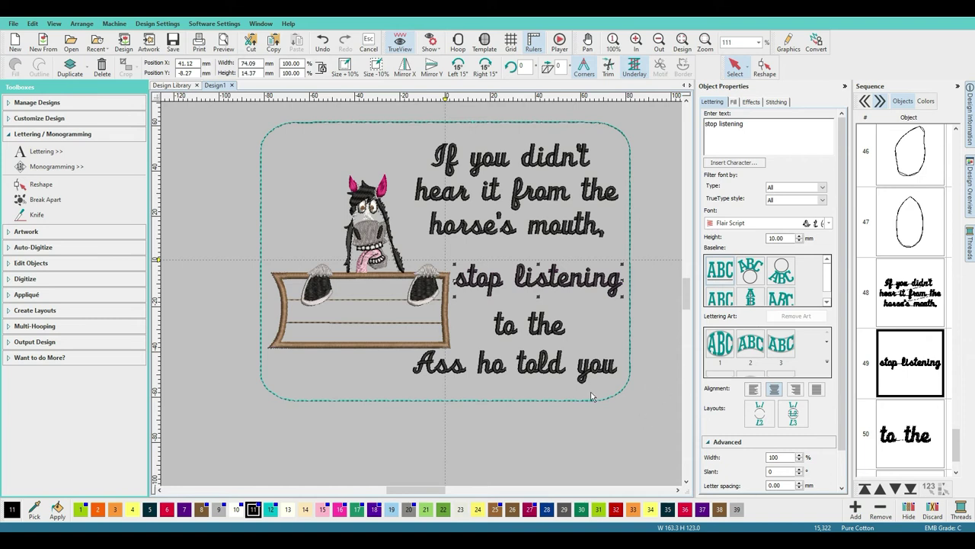
{"action": "left_click", "coordinate": [539, 280]}
{"action": "left_click_drag", "start_coordinate": [509, 223], "coordinate": [513, 237]}
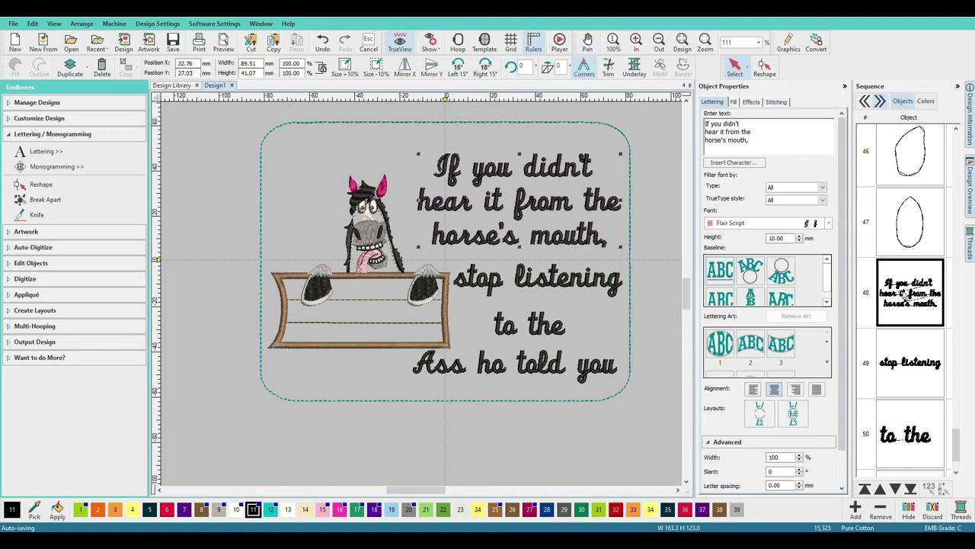
{"action": "left_click", "coordinate": [918, 367], "text": "ctrl"}
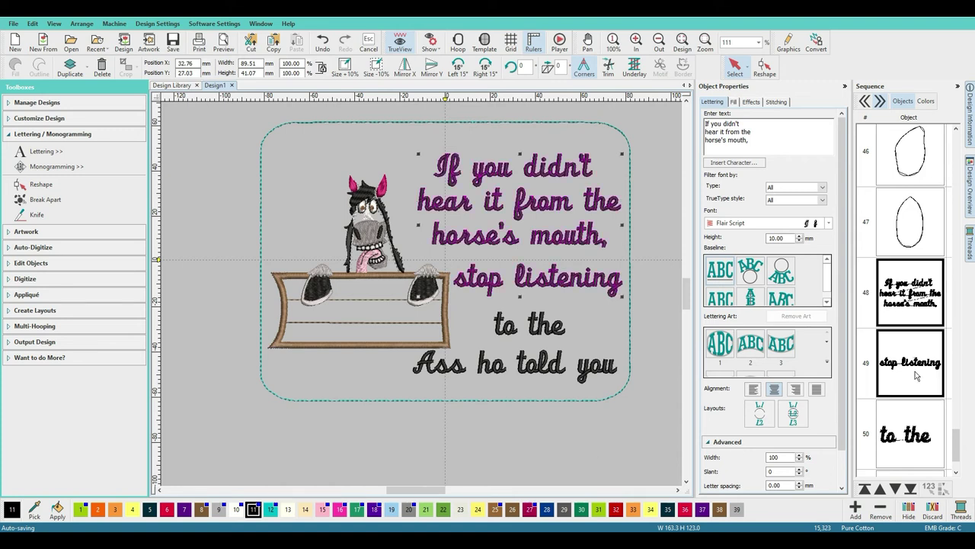
{"action": "left_click", "coordinate": [912, 444], "text": "ctrl"}
{"action": "left_click", "coordinate": [912, 439], "text": "ctrl"}
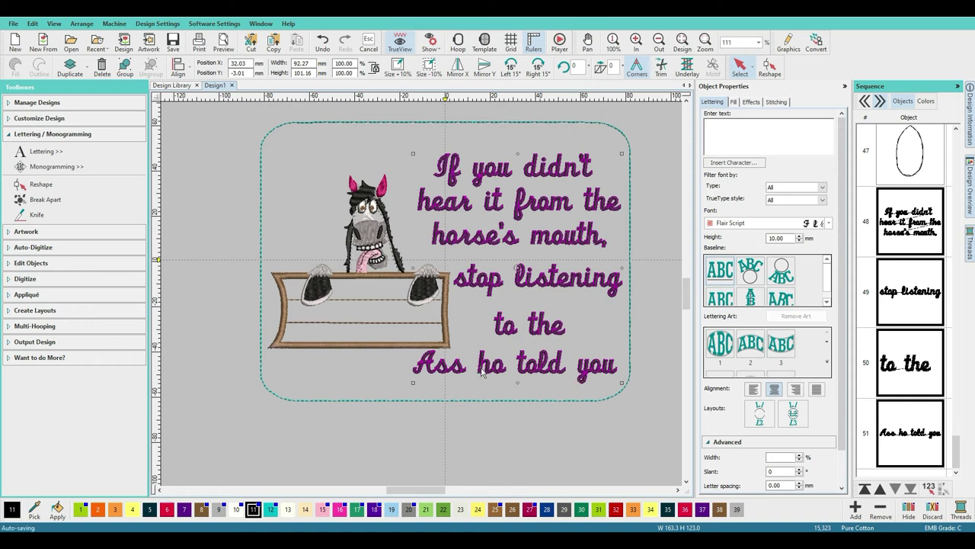
{"action": "left_click", "coordinate": [481, 371]}
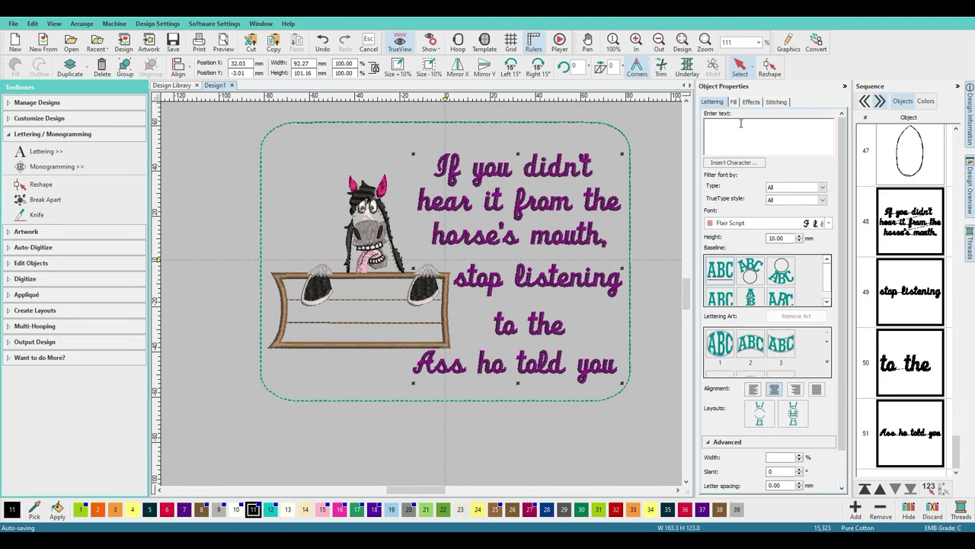
{"action": "left_click", "coordinate": [499, 362]}
{"action": "left_click", "coordinate": [498, 360]}
{"action": "left_click", "coordinate": [483, 357]}
{"action": "left_click", "coordinate": [649, 233]}
Step: Correct "ho" to "who" in the bottom lettering so it reads "Ass who told you"
{"action": "left_click", "coordinate": [535, 374]}
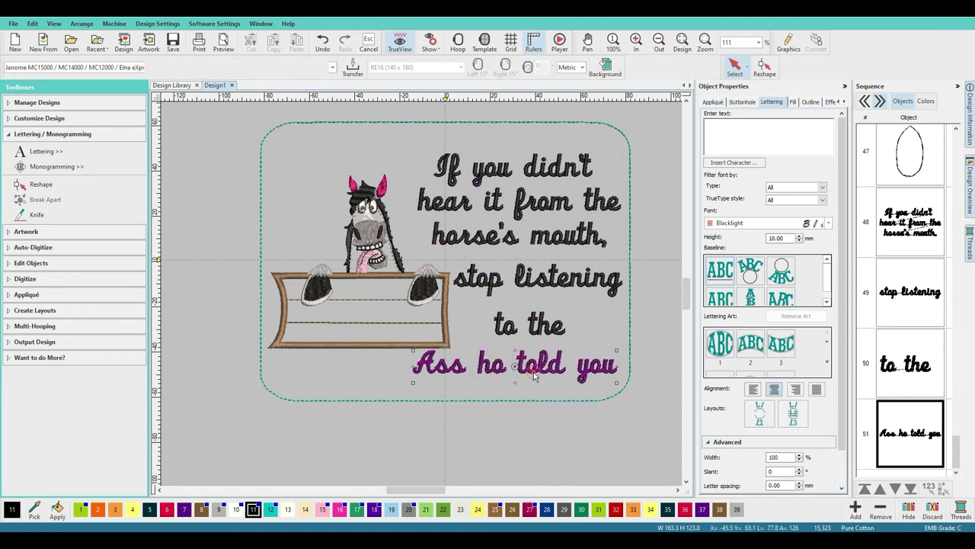
{"action": "left_click", "coordinate": [716, 124]}
{"action": "type", "text": "w"}
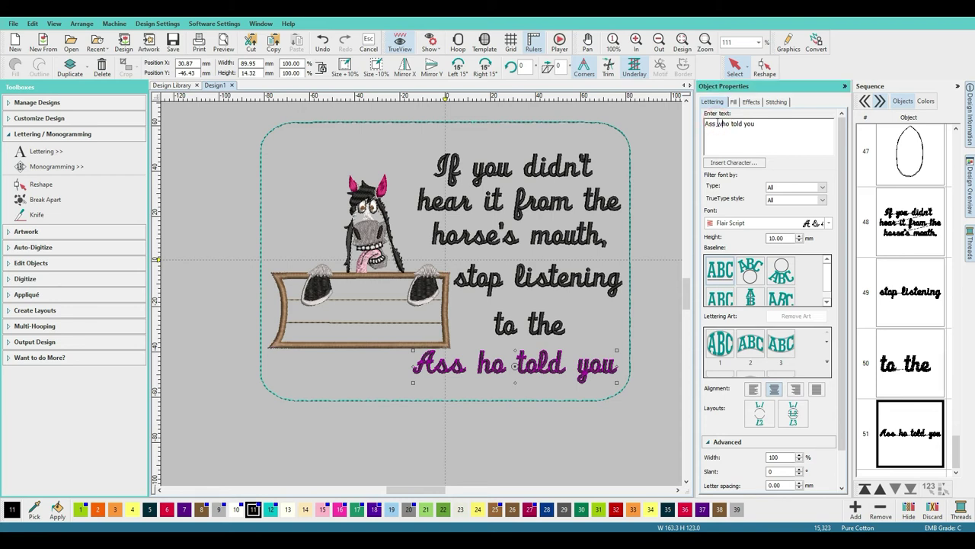
{"action": "key", "text": "Return"}
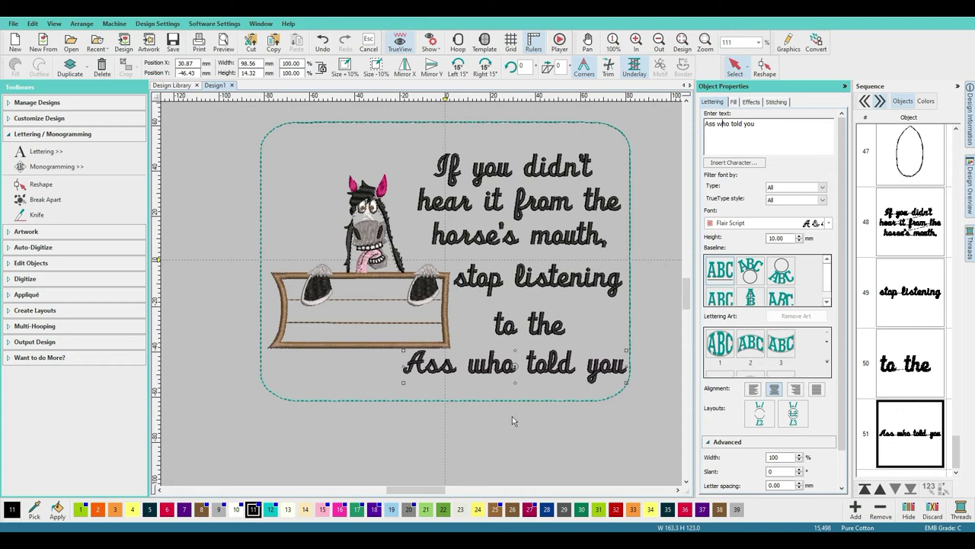
Step: Move the "Ass who told you" lettering left and slightly down inside the hoop, to about X 25.9 mm, Y -47.8 mm, and deselect it
{"action": "left_click", "coordinate": [484, 366]}
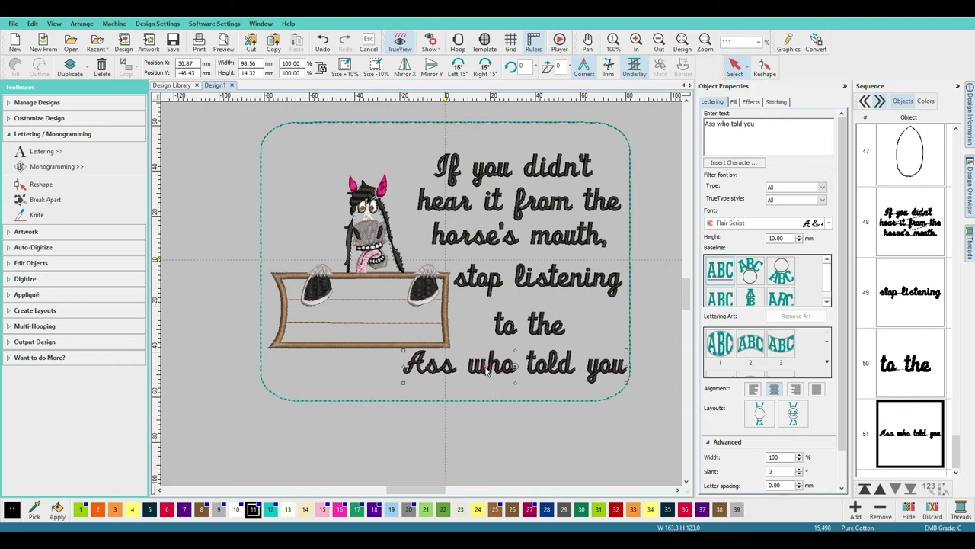
{"action": "left_click_drag", "start_coordinate": [485, 369], "coordinate": [477, 374]}
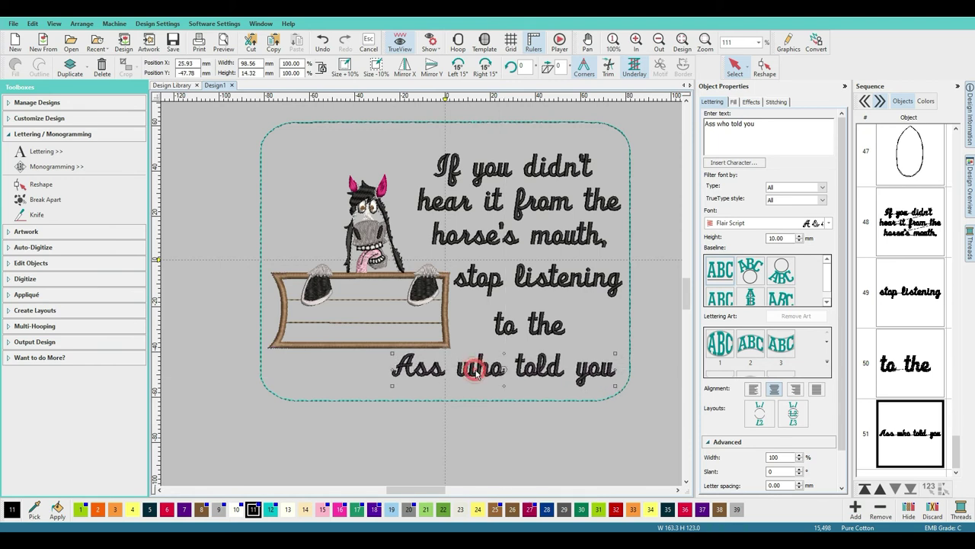
{"action": "left_click", "coordinate": [660, 222]}
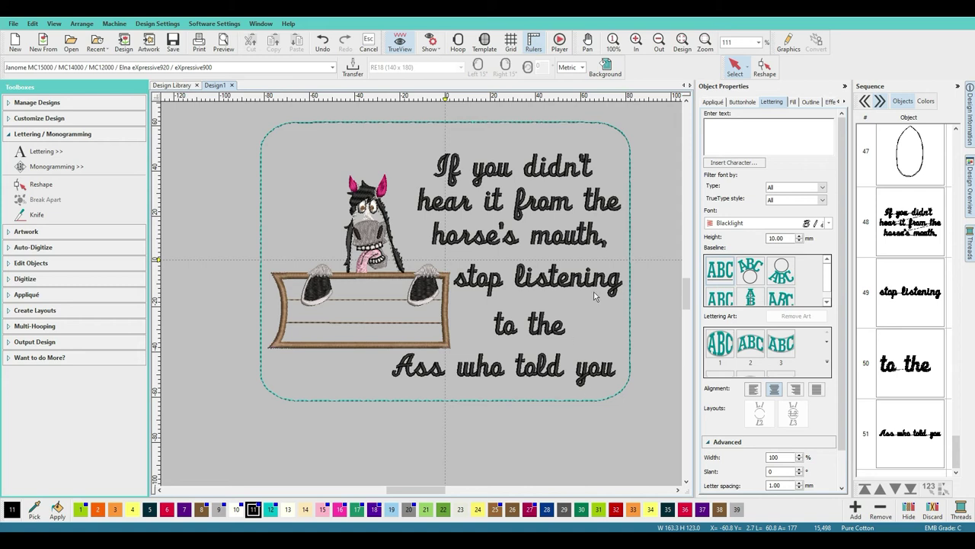
Step: Recolour all four lettering objects with the red thread colour 6 and deselect them
{"action": "left_click", "coordinate": [918, 229]}
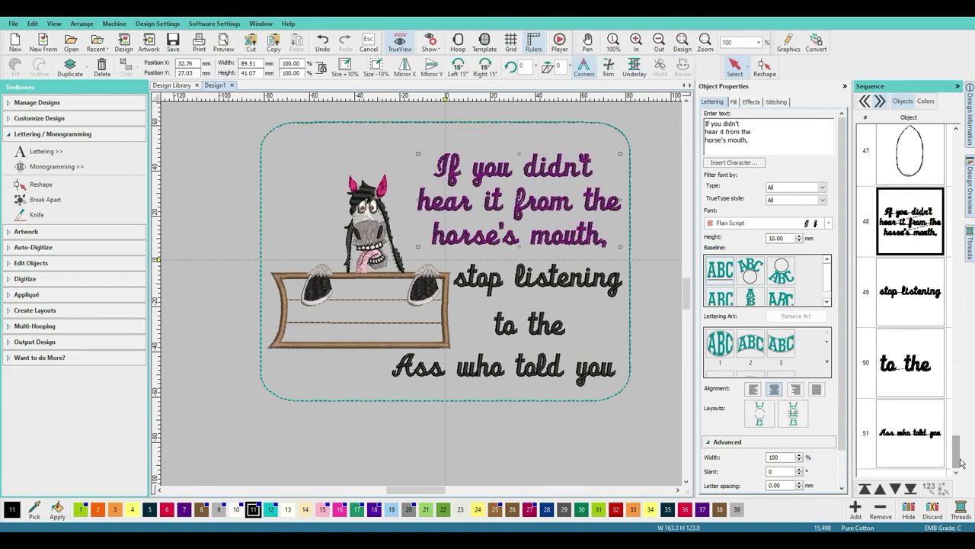
{"action": "left_click", "coordinate": [921, 451], "text": "shift"}
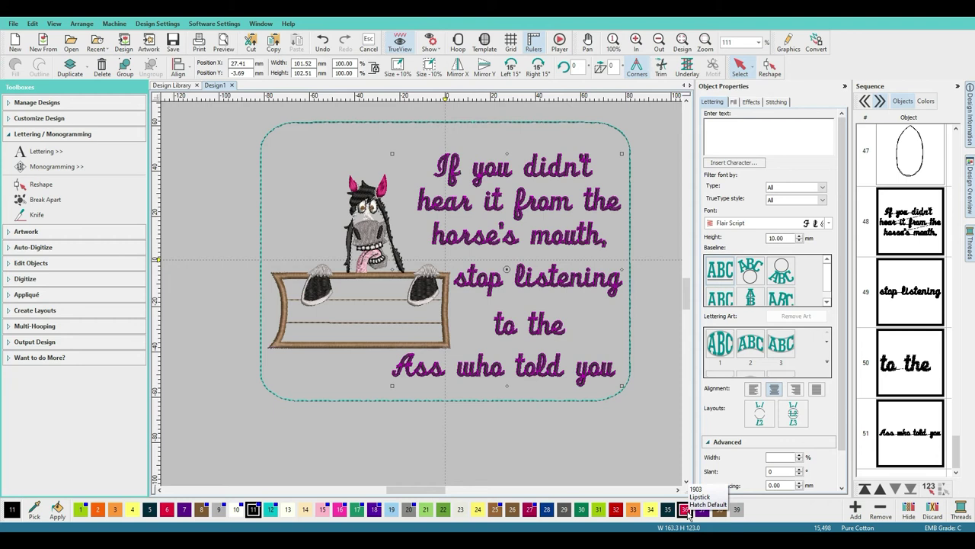
{"action": "left_click", "coordinate": [167, 513]}
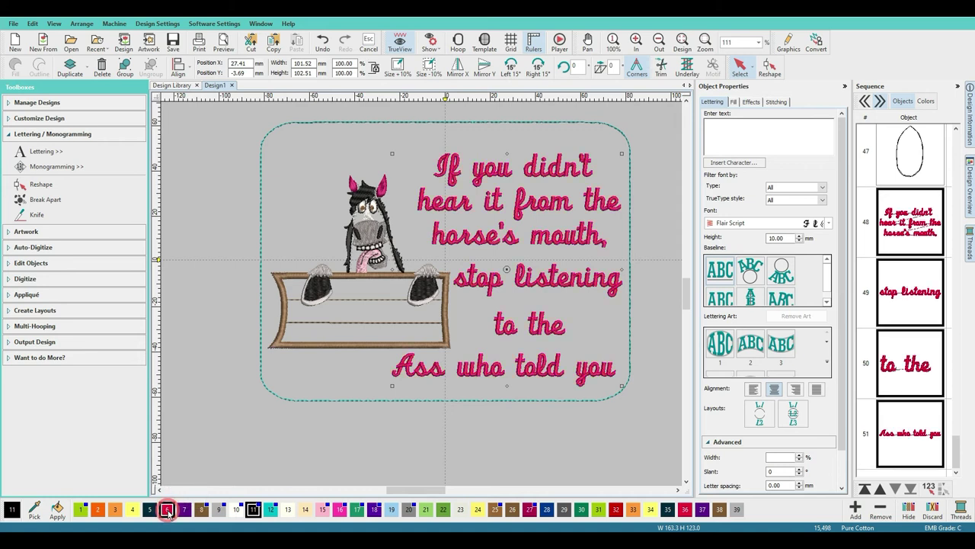
{"action": "left_click", "coordinate": [198, 414]}
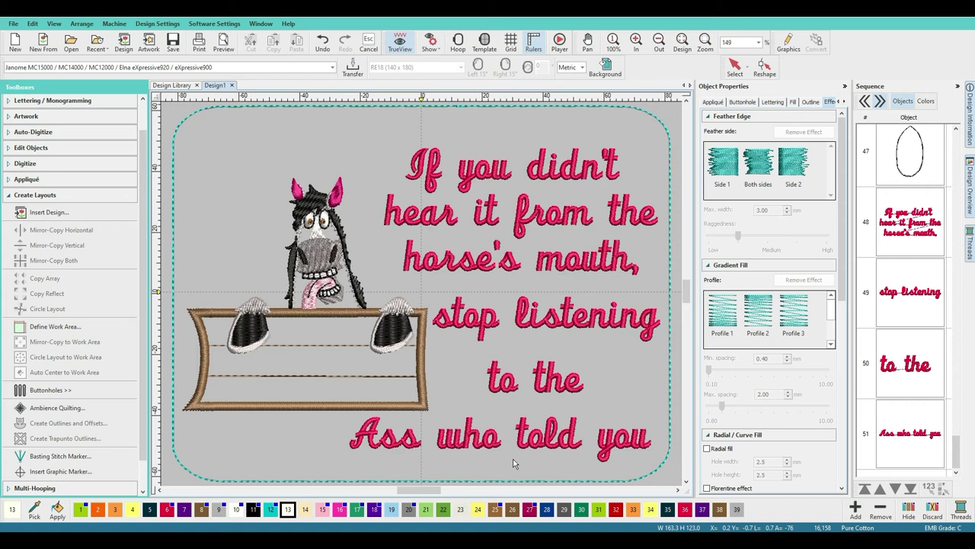
Step: Add a comma after "you" at the end of the "Ass who told you" lettering
{"action": "left_click", "coordinate": [652, 446]}
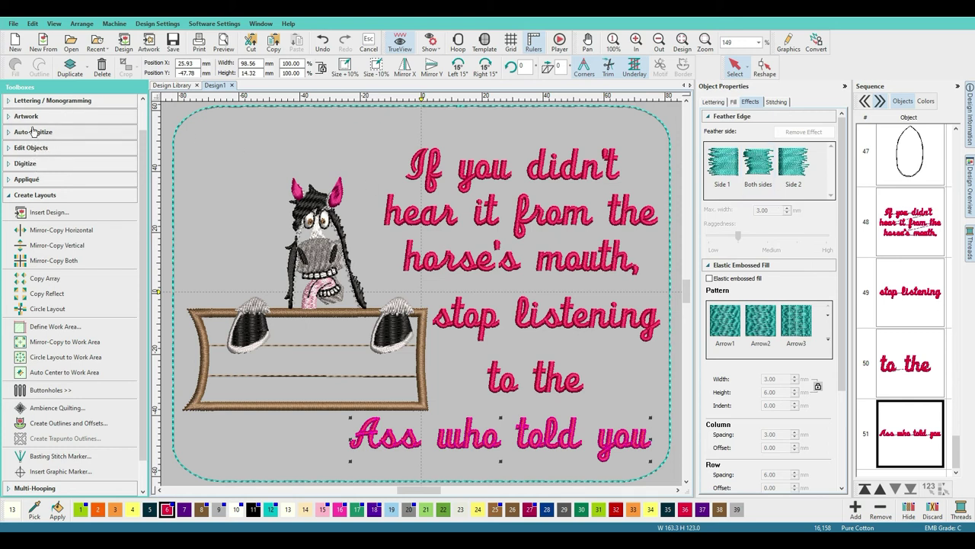
{"action": "left_click", "coordinate": [34, 101]}
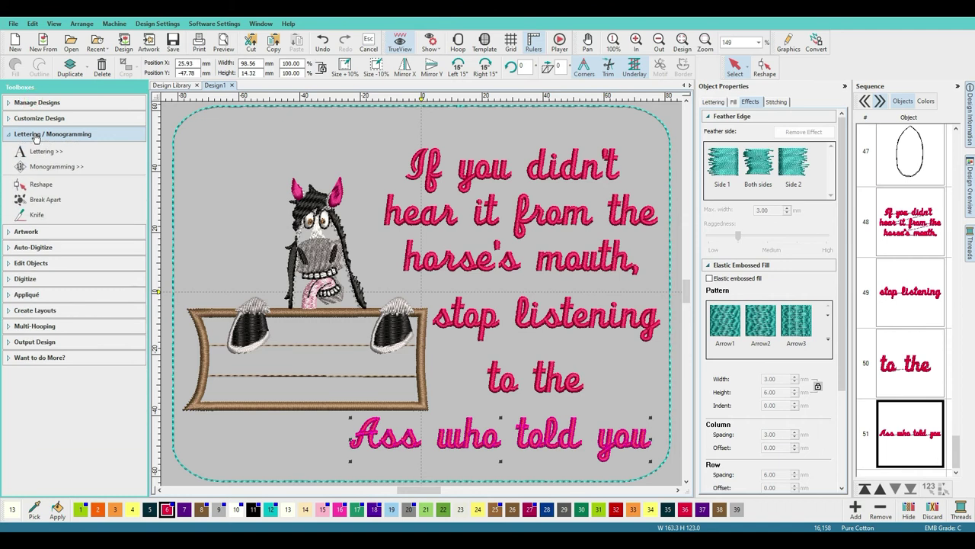
{"action": "left_click", "coordinate": [716, 102]}
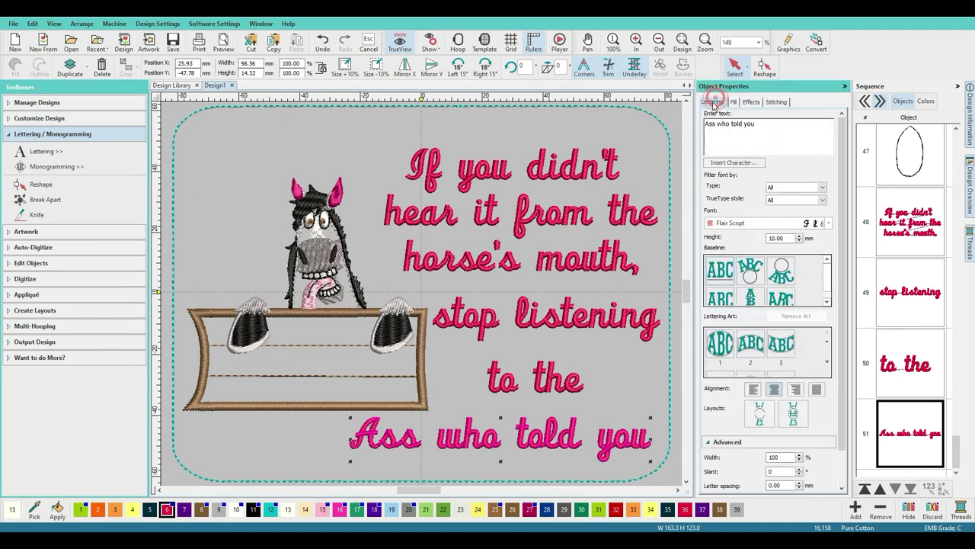
{"action": "left_click", "coordinate": [757, 125]}
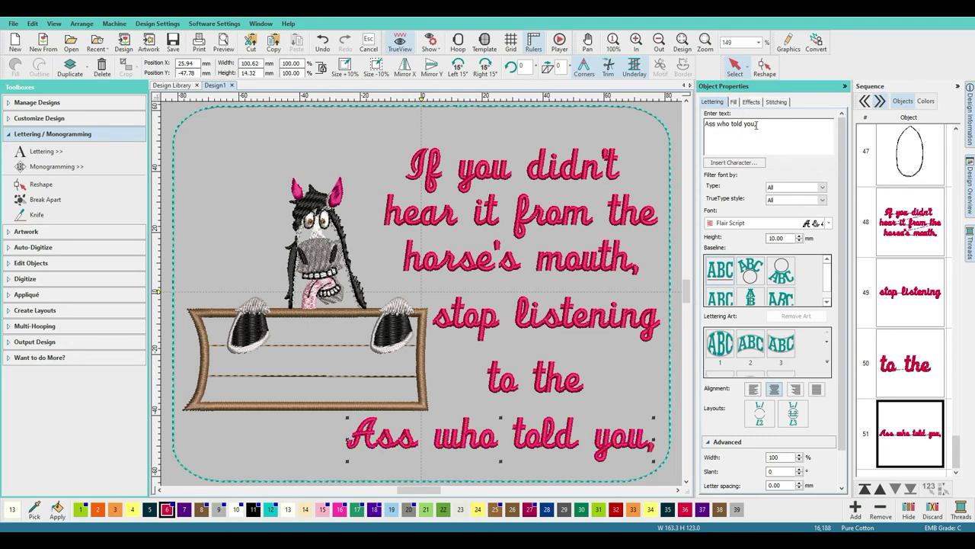
Step: Replace the comma with a period at the end of the "Ass who told you" lettering
{"action": "key", "text": "BackSpace"}
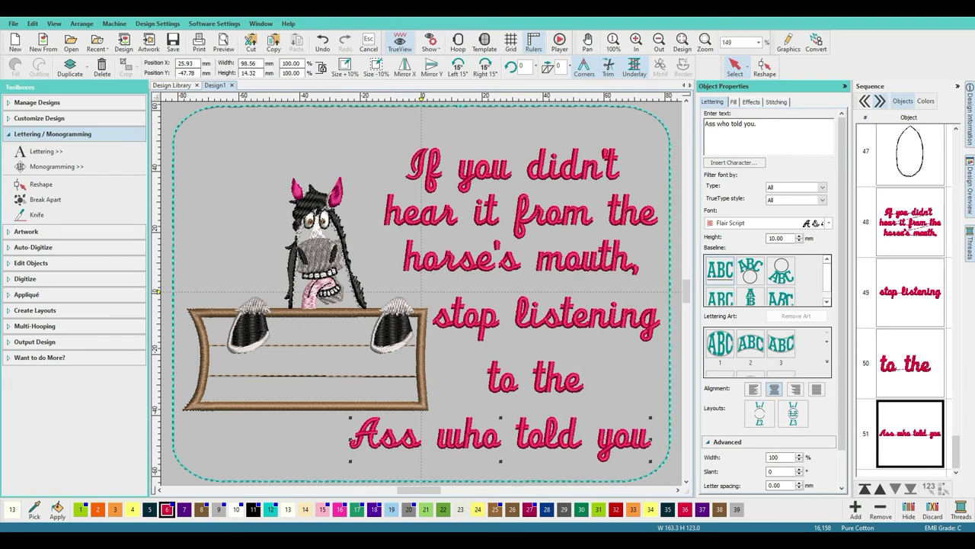
{"action": "type", "text": "."}
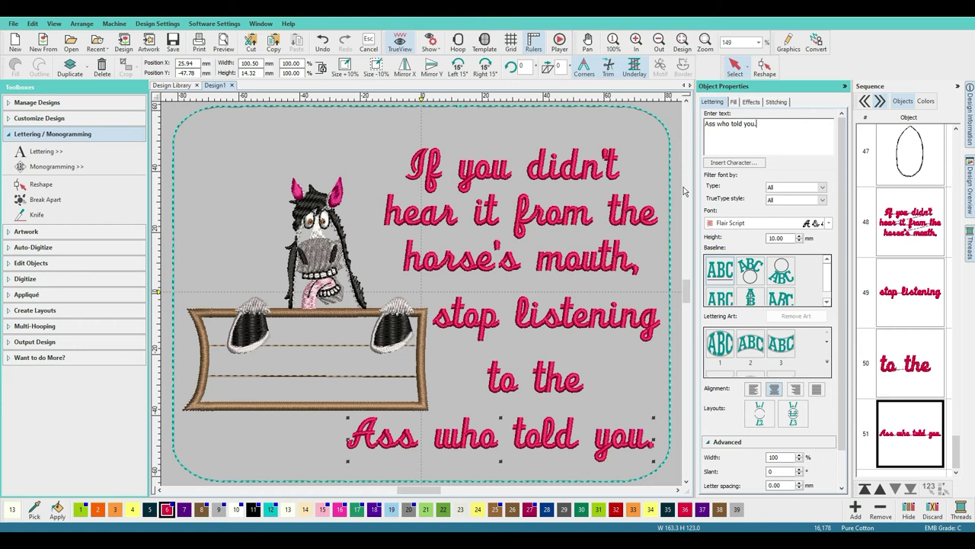
{"action": "left_click", "coordinate": [531, 453]}
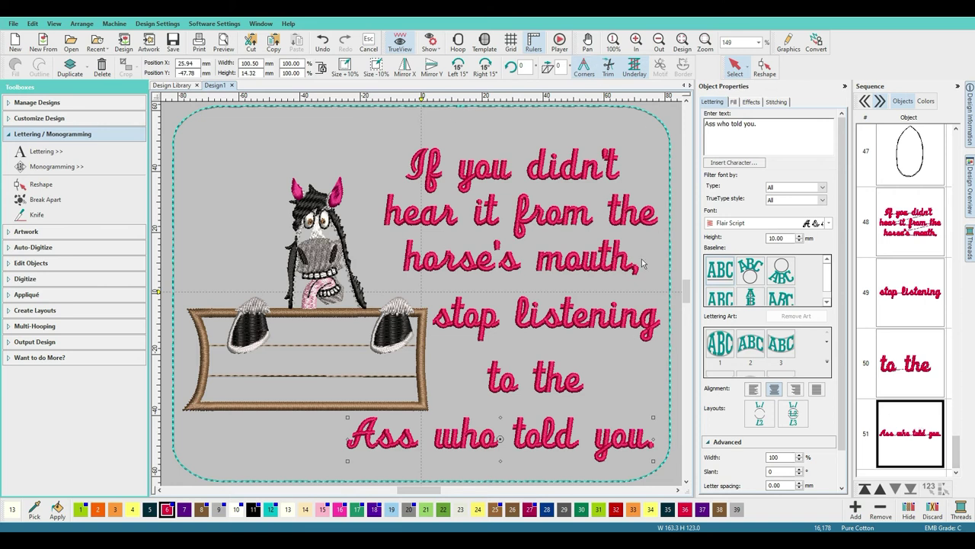
Step: Unlock the horse artwork image at the start of the stitching sequence
{"action": "scroll", "coordinate": [915, 390], "scroll_direction": "up", "scroll_amount": 6}
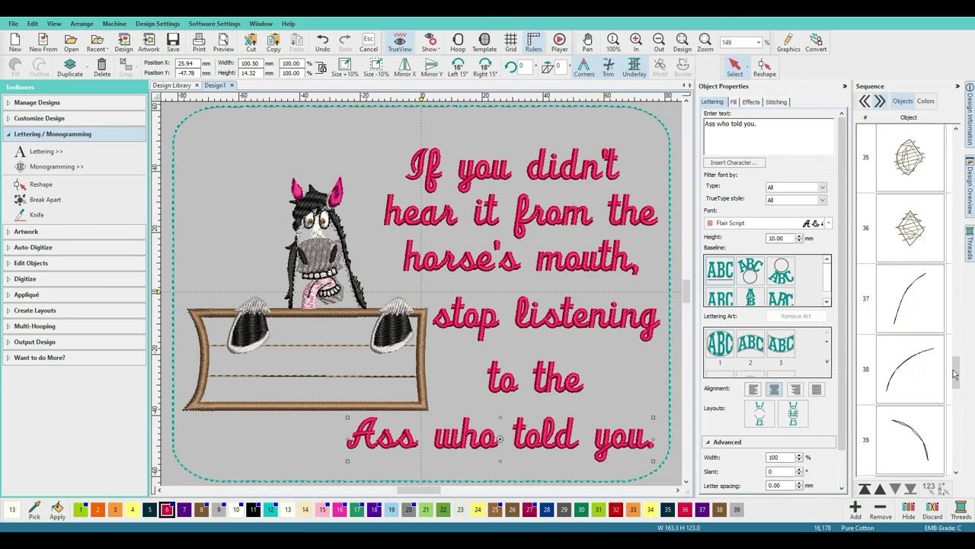
{"action": "left_click_drag", "start_coordinate": [958, 371], "coordinate": [955, 134]}
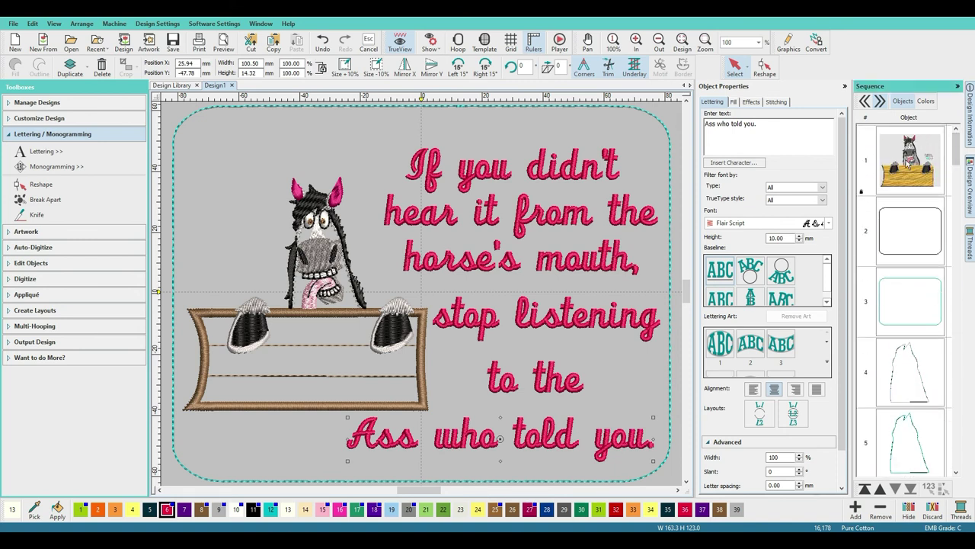
{"action": "right_click", "coordinate": [898, 167]}
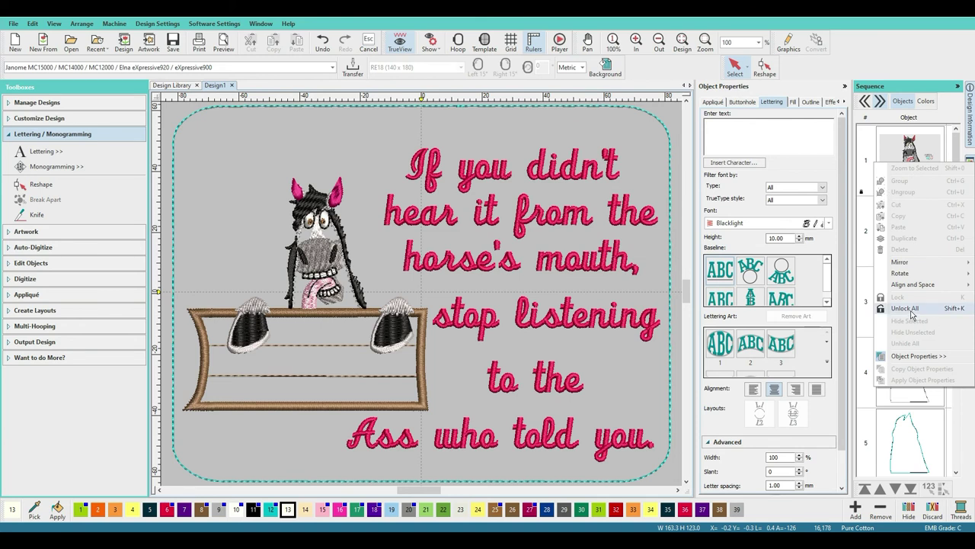
{"action": "left_click", "coordinate": [911, 310]}
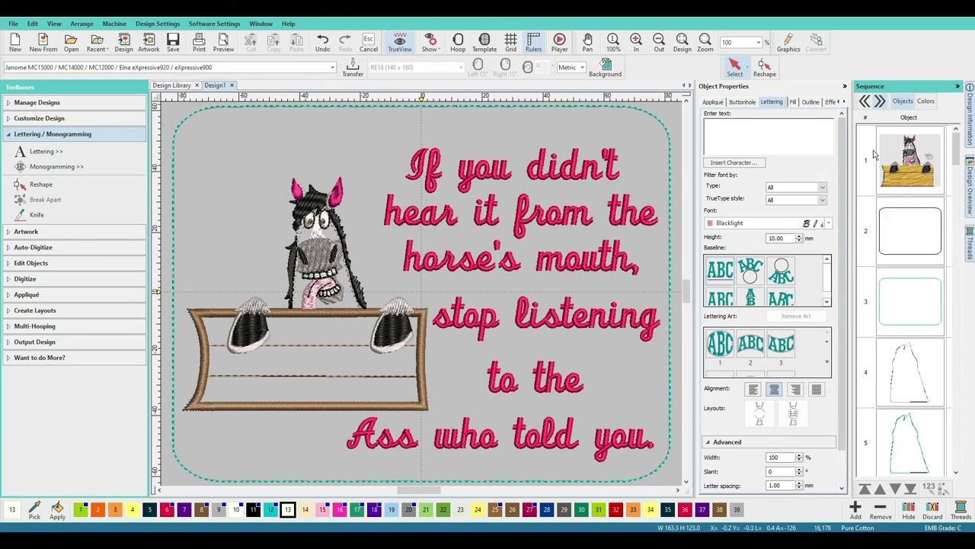
Step: Try to delete the hidden horse artwork image from the sequence
{"action": "left_click", "coordinate": [896, 152]}
{"action": "right_click", "coordinate": [895, 145]}
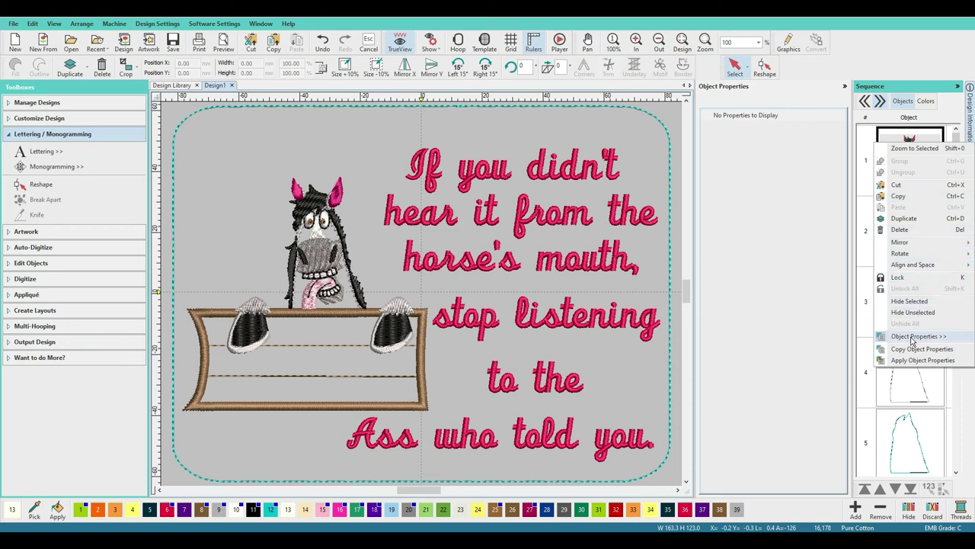
{"action": "left_click", "coordinate": [905, 218]}
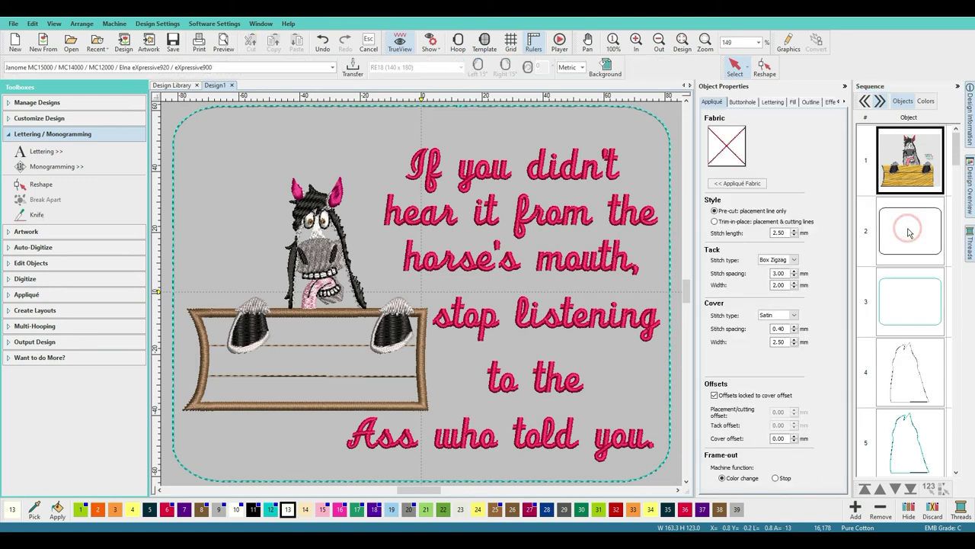
{"action": "right_click", "coordinate": [917, 173]}
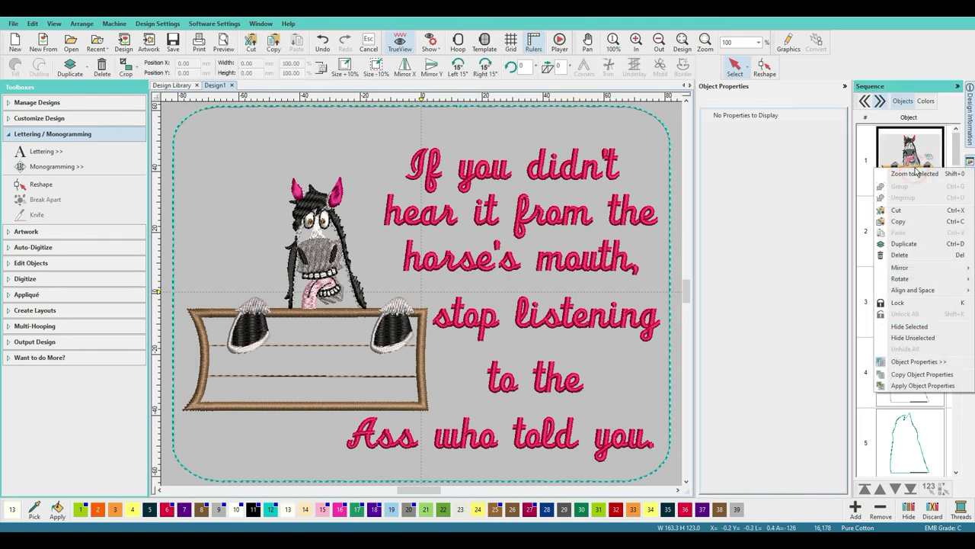
{"action": "left_click", "coordinate": [900, 256]}
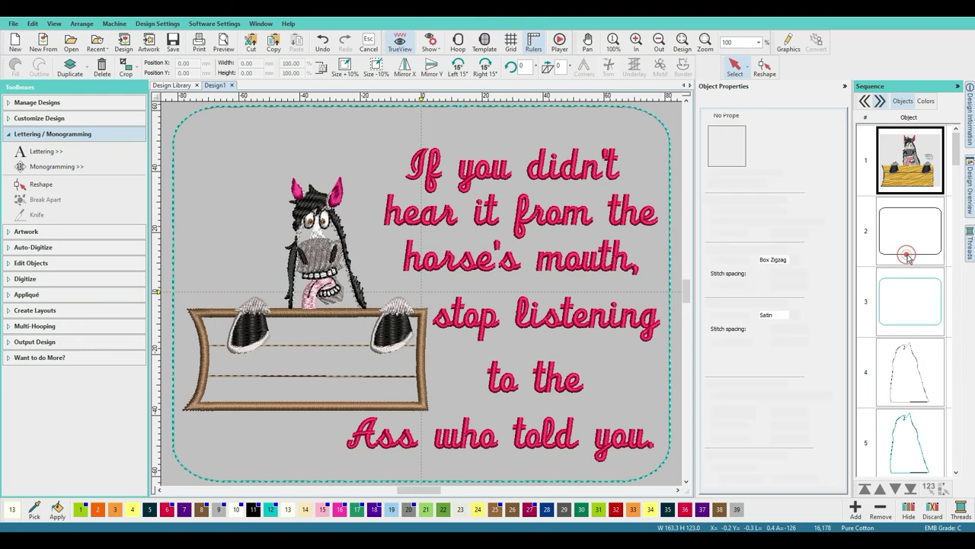
Step: Show the horse artwork image in the design and delete it from the sequence
{"action": "left_click", "coordinate": [914, 180]}
{"action": "left_click", "coordinate": [648, 138]}
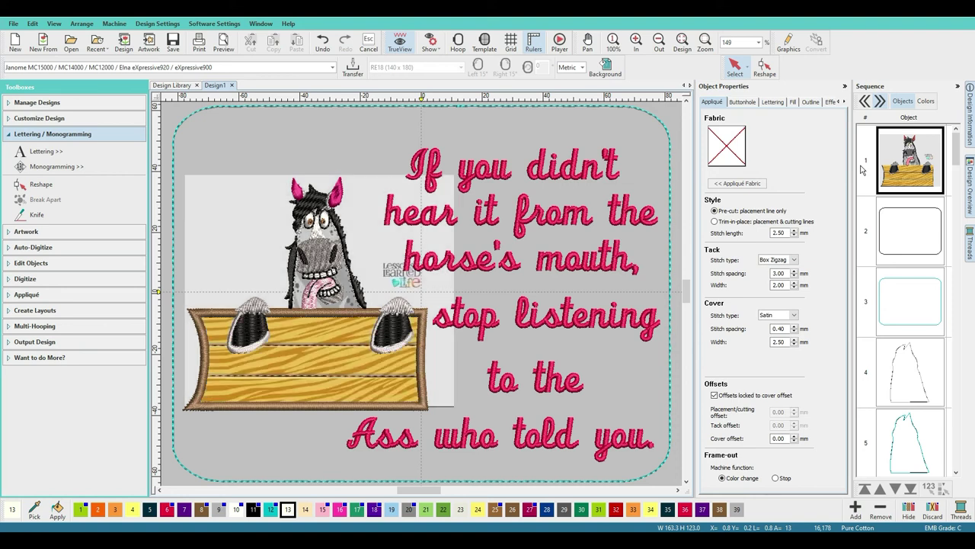
{"action": "right_click", "coordinate": [908, 151]}
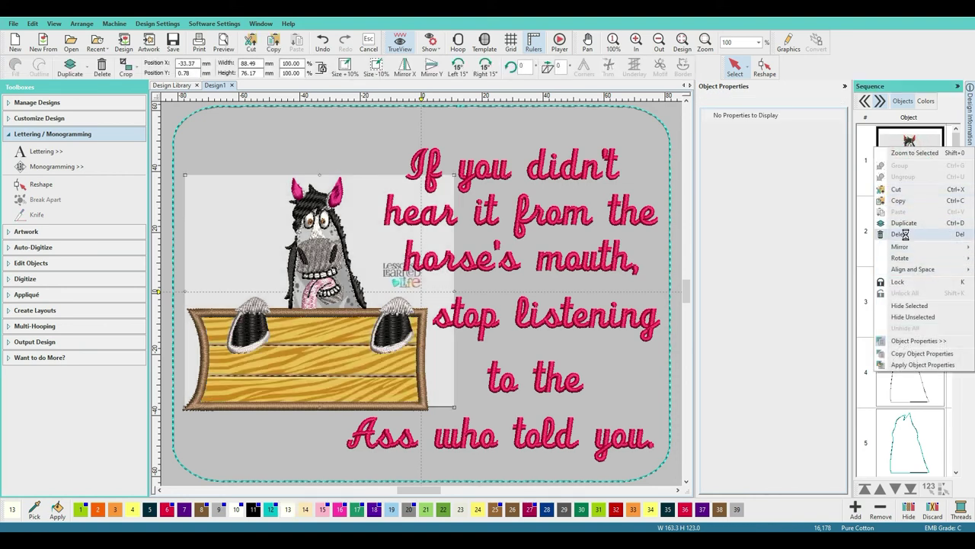
{"action": "left_click", "coordinate": [903, 223]}
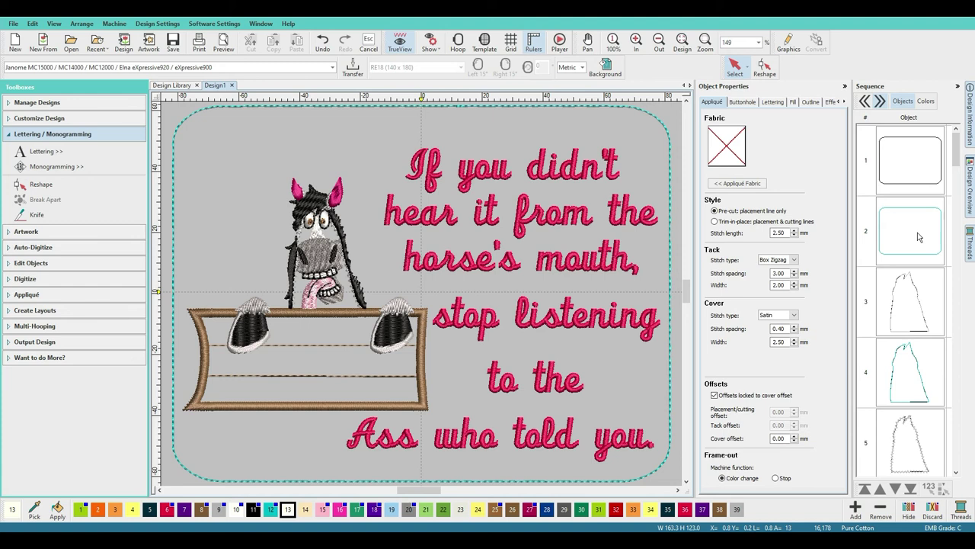
Step: Duplicate the black rounded rectangle at the start of the sequence so a copy stitches last
{"action": "left_click", "coordinate": [906, 186]}
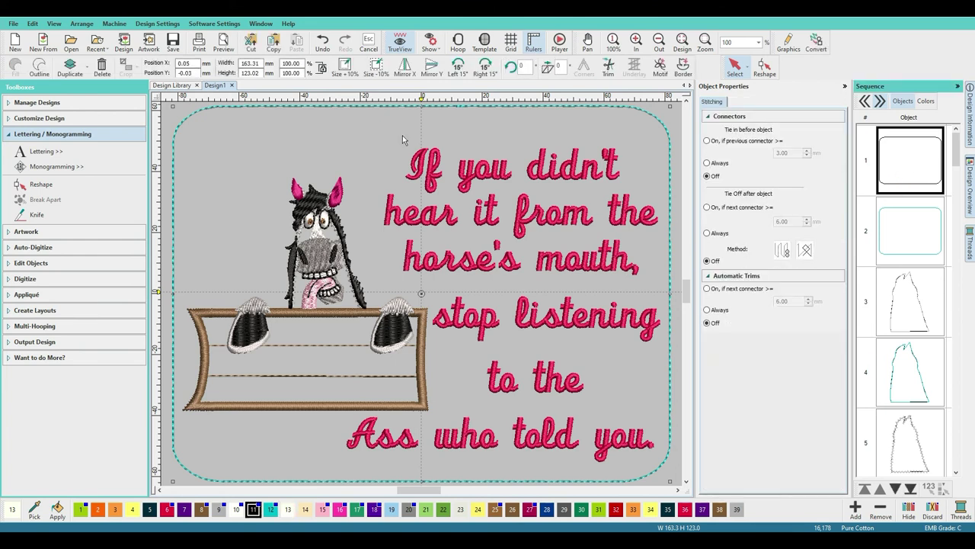
{"action": "left_click", "coordinate": [68, 66]}
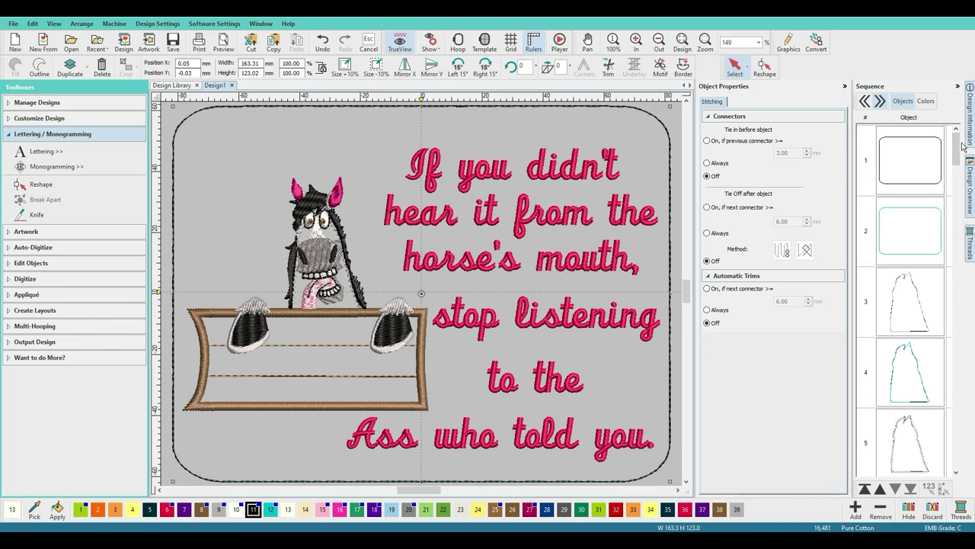
{"action": "left_click_drag", "start_coordinate": [957, 144], "coordinate": [893, 462]}
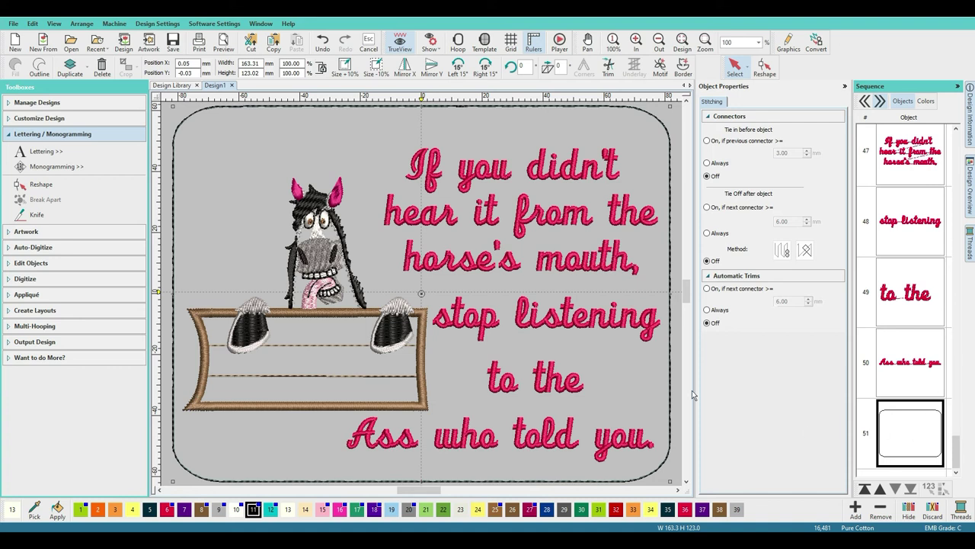
Step: Try a second copy of the rounded rectangle in purple thread colour 37, and discard it
{"action": "left_click", "coordinate": [72, 65]}
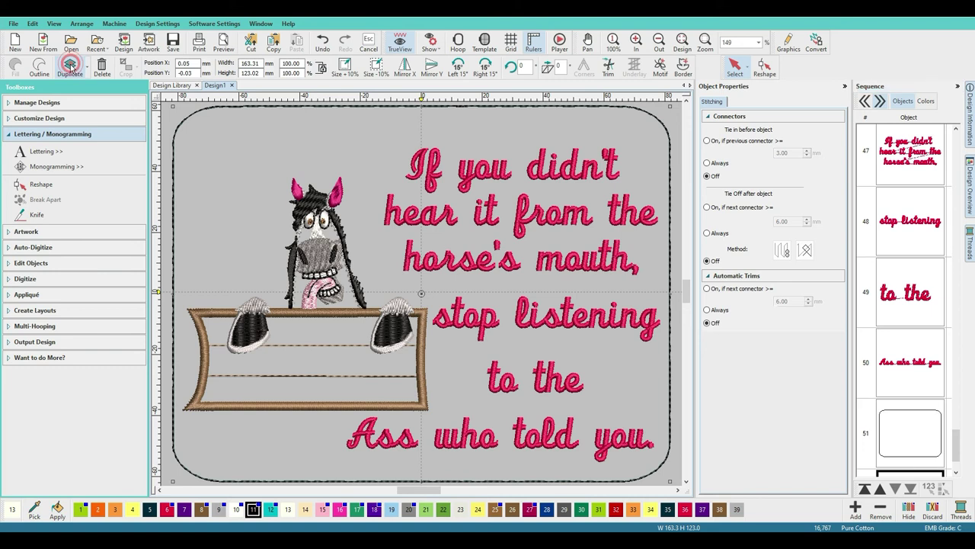
{"action": "scroll", "coordinate": [945, 424], "scroll_direction": "down", "scroll_amount": 1}
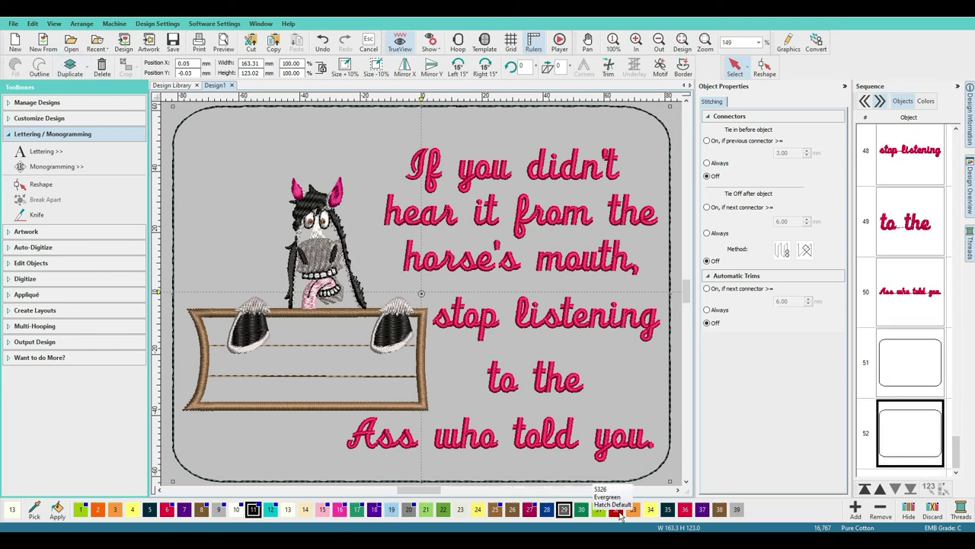
{"action": "left_click", "coordinate": [703, 512]}
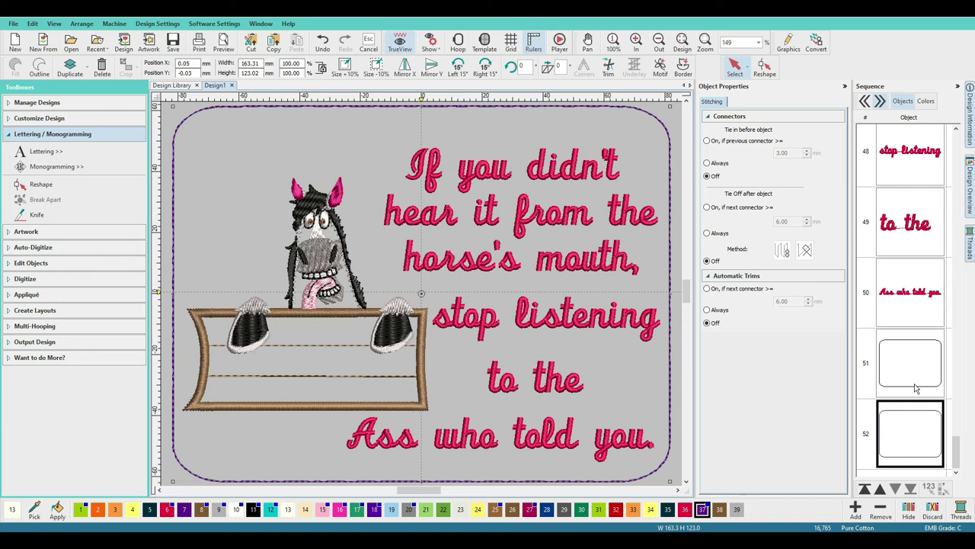
{"action": "left_click", "coordinate": [920, 430]}
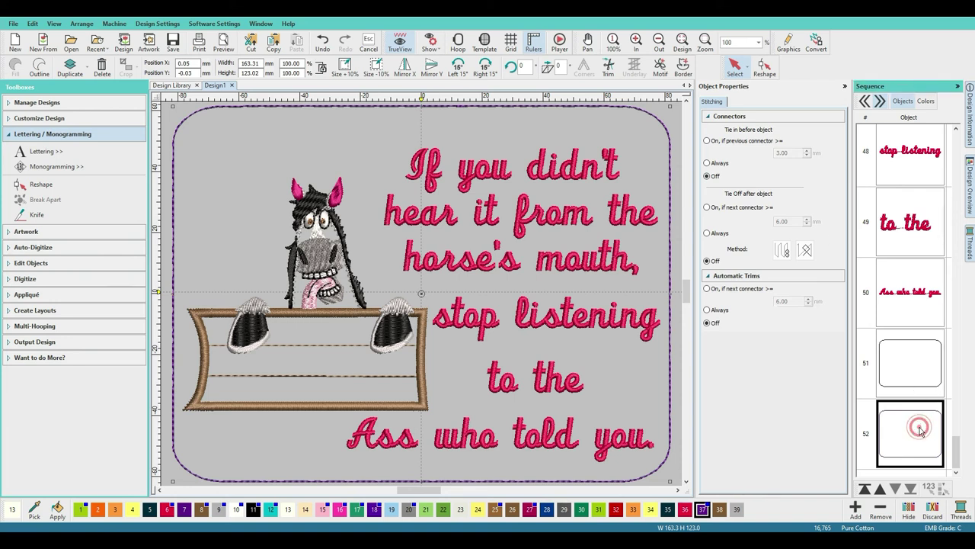
{"action": "left_click", "coordinate": [706, 103]}
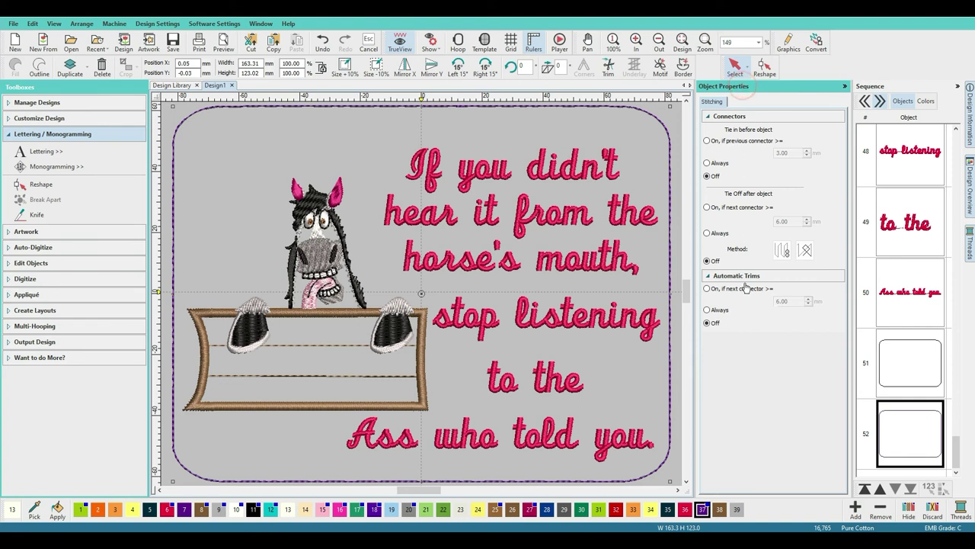
{"action": "left_click", "coordinate": [747, 333]}
{"action": "left_click", "coordinate": [949, 456]}
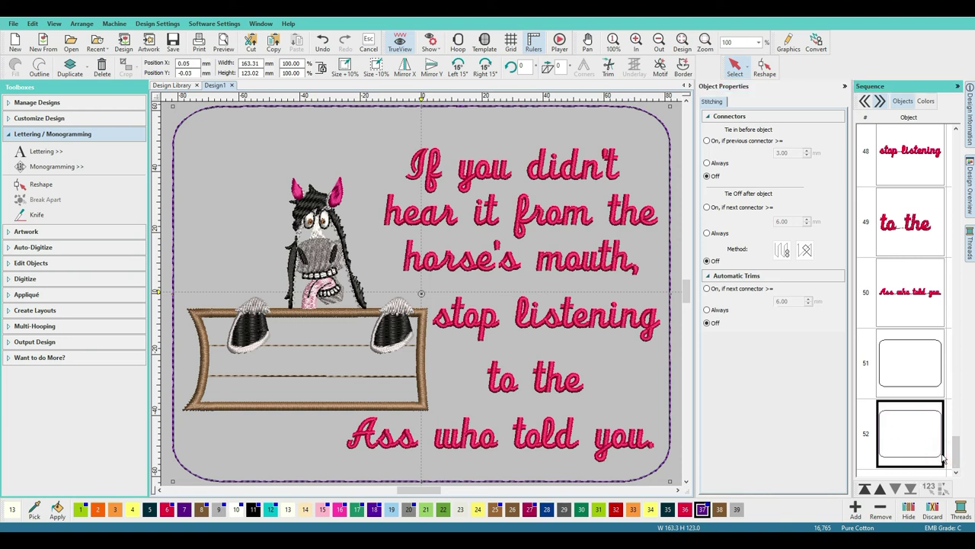
{"action": "key", "text": "Escape"}
{"action": "scroll", "coordinate": [920, 350], "scroll_direction": "up", "scroll_amount": 1}
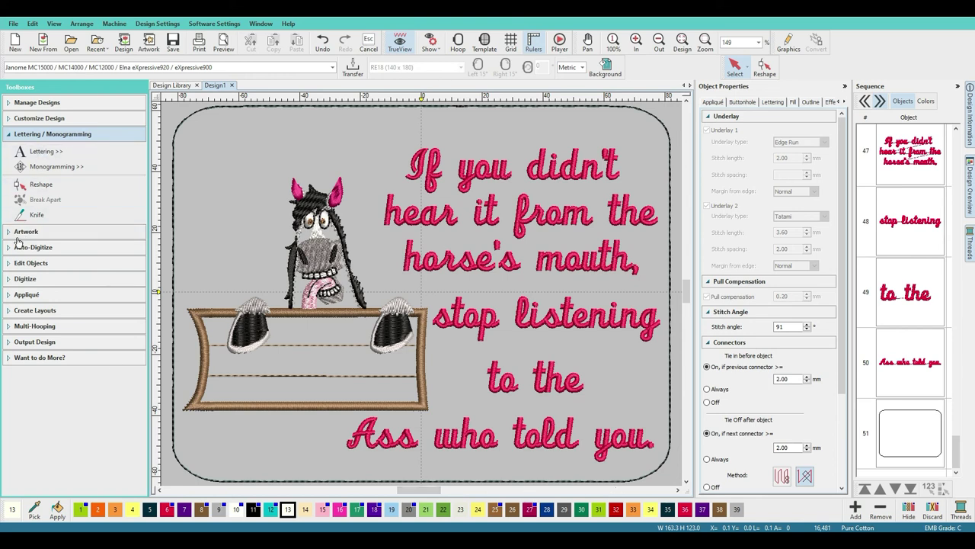
Step: Turn off TrueView and start Digitize Open Shape, ready to trace the lower-left corner of the rounded outline
{"action": "left_click", "coordinate": [13, 279]}
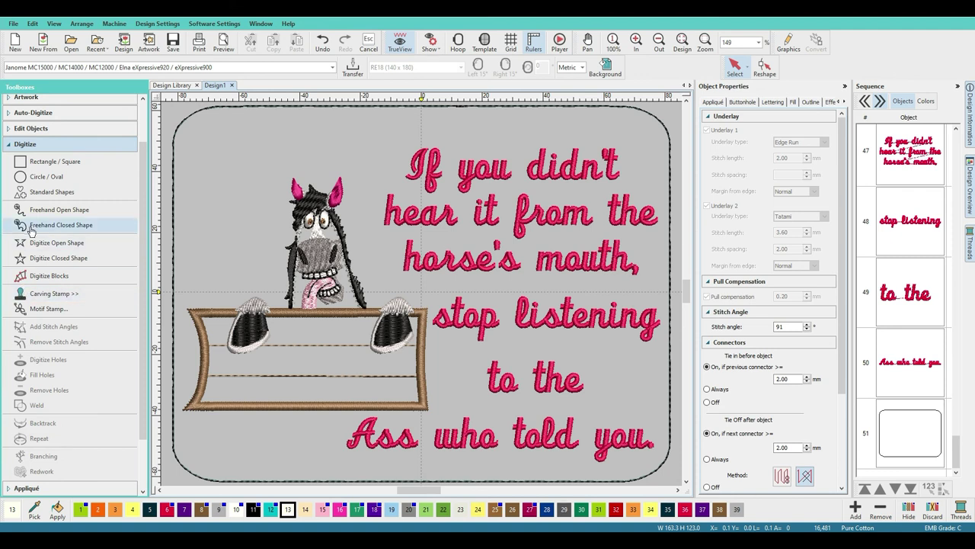
{"action": "left_click", "coordinate": [401, 42]}
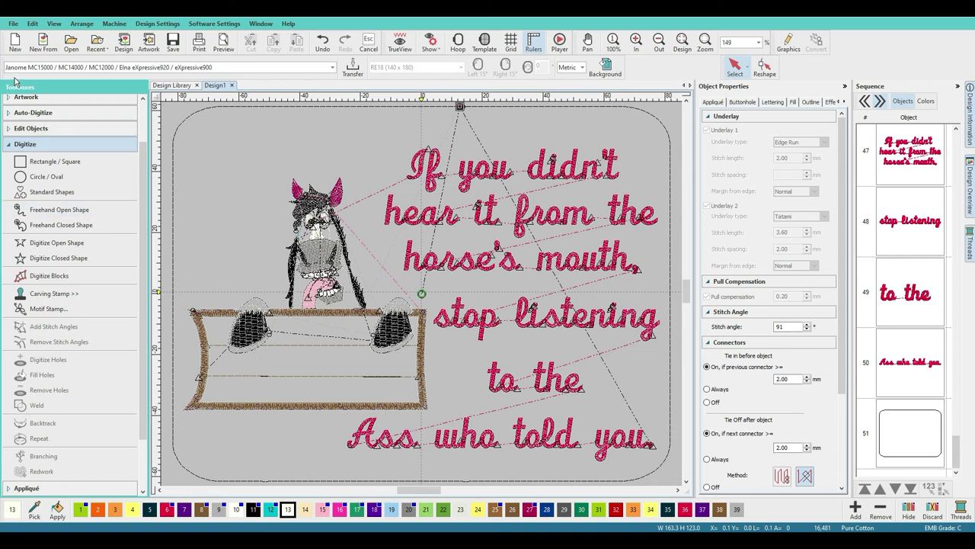
{"action": "left_click", "coordinate": [35, 246]}
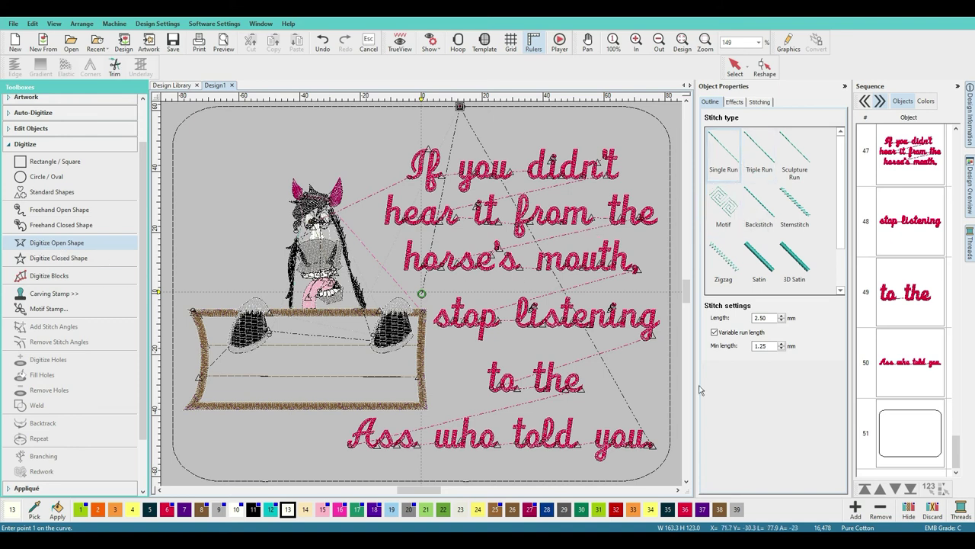
{"action": "scroll", "coordinate": [424, 297], "scroll_direction": "down", "scroll_amount": 1}
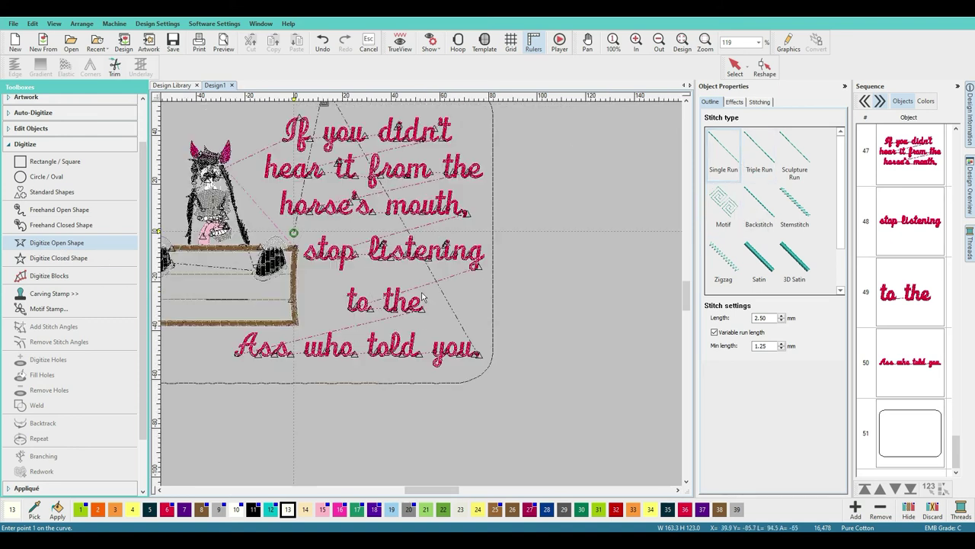
{"action": "scroll", "coordinate": [414, 307], "scroll_direction": "up", "scroll_amount": 2}
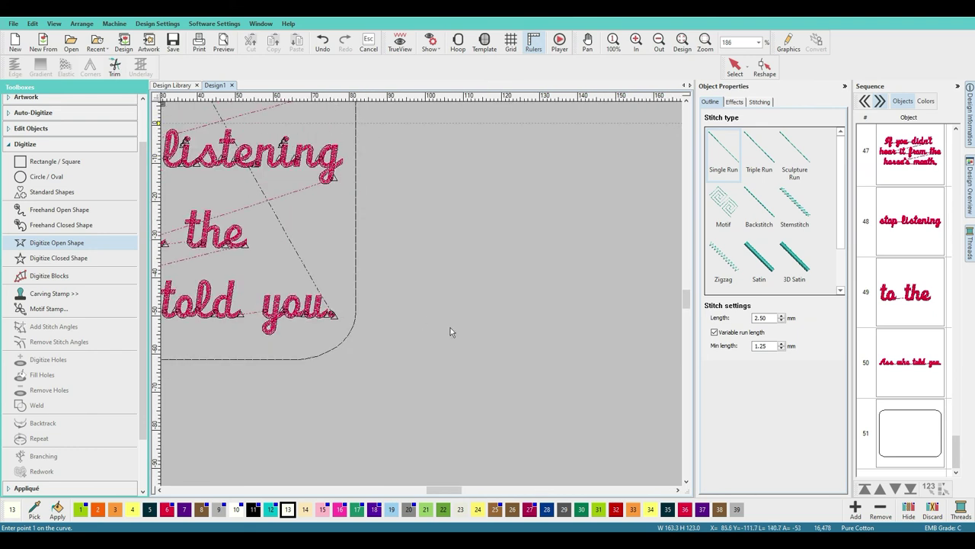
{"action": "left_click_drag", "start_coordinate": [451, 493], "coordinate": [412, 501]}
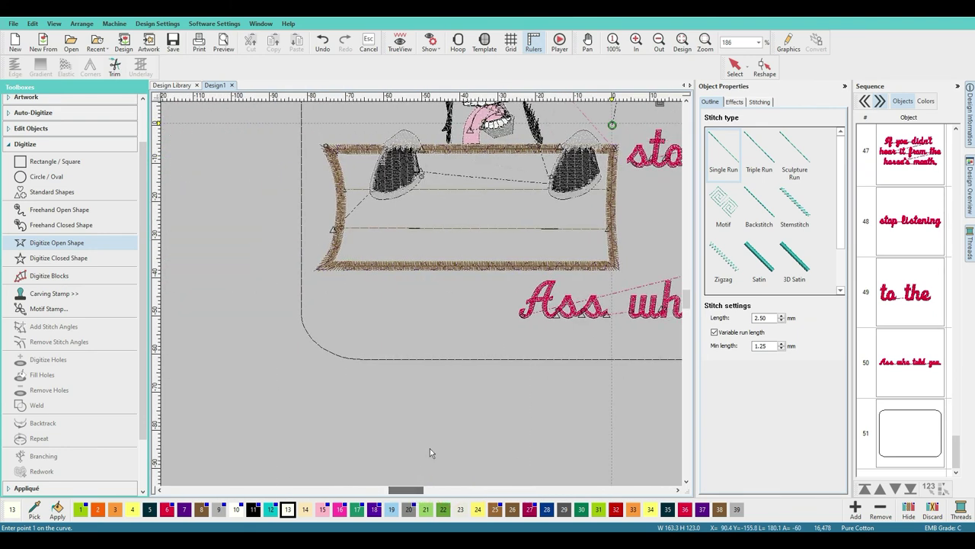
{"action": "scroll", "coordinate": [422, 376], "scroll_direction": "up", "scroll_amount": 2}
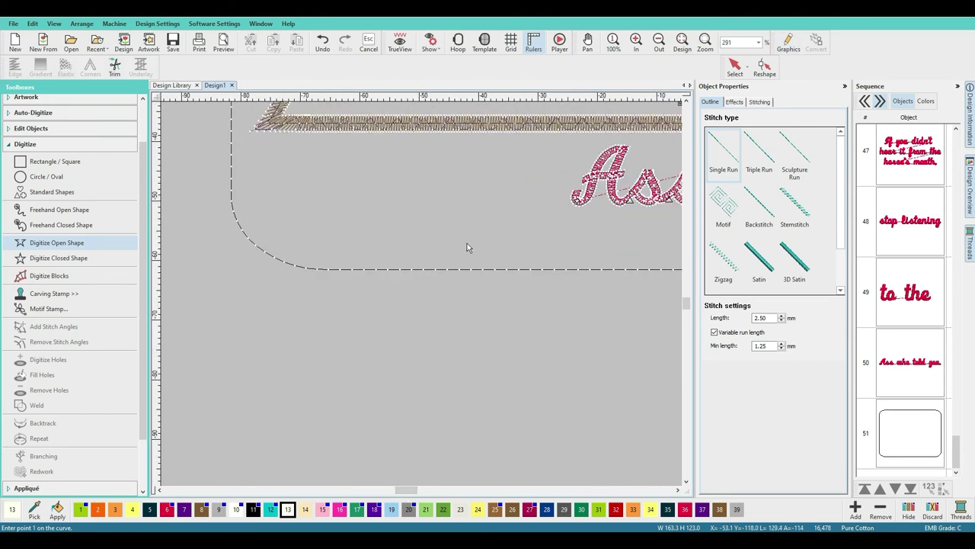
Step: Trace the lower-left rounded corner of the outline with curve points, removing and re-placing the misplaced points at the corner's upper end
{"action": "left_click", "coordinate": [423, 269]}
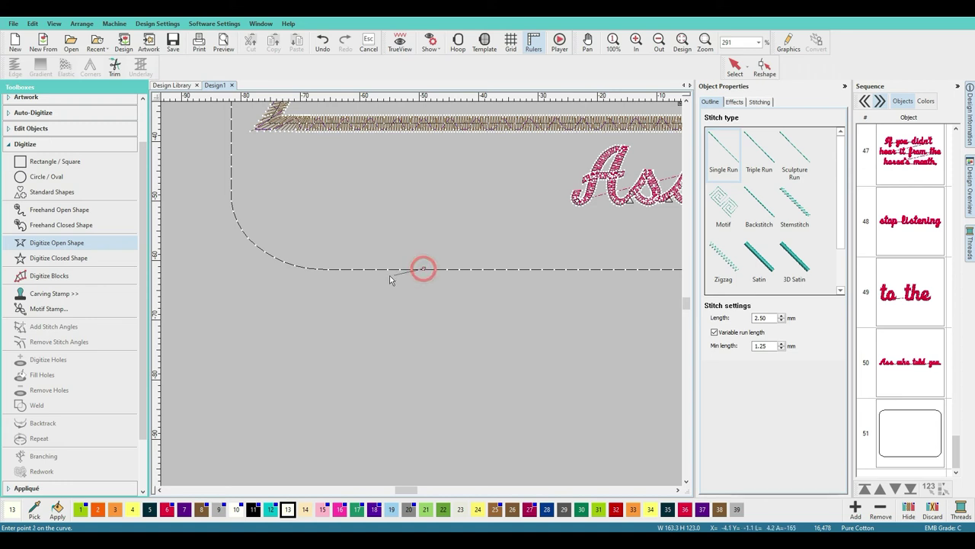
{"action": "left_click", "coordinate": [332, 269]}
{"action": "left_click", "coordinate": [295, 266]}
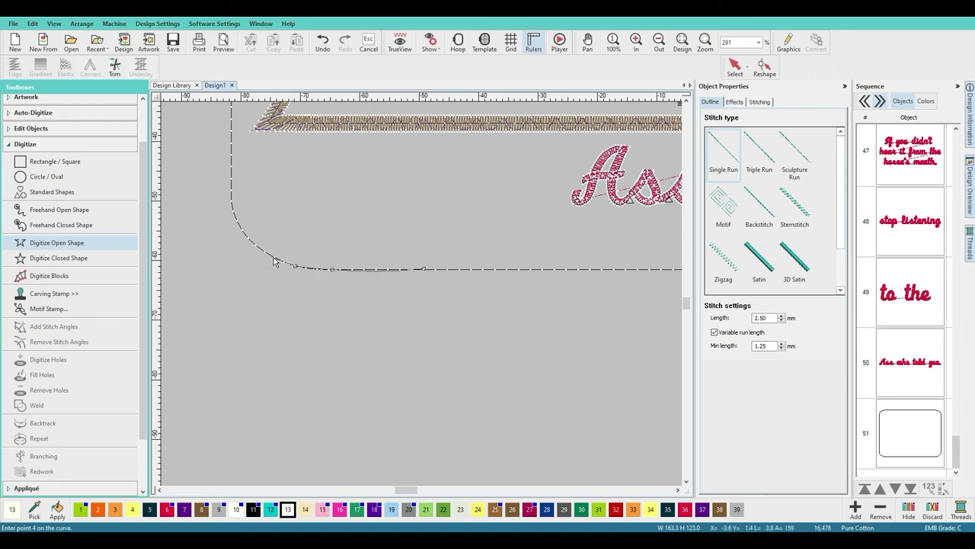
{"action": "left_click", "coordinate": [272, 256]}
{"action": "left_click", "coordinate": [247, 238]}
{"action": "left_click", "coordinate": [231, 204]}
{"action": "left_click", "coordinate": [231, 152]}
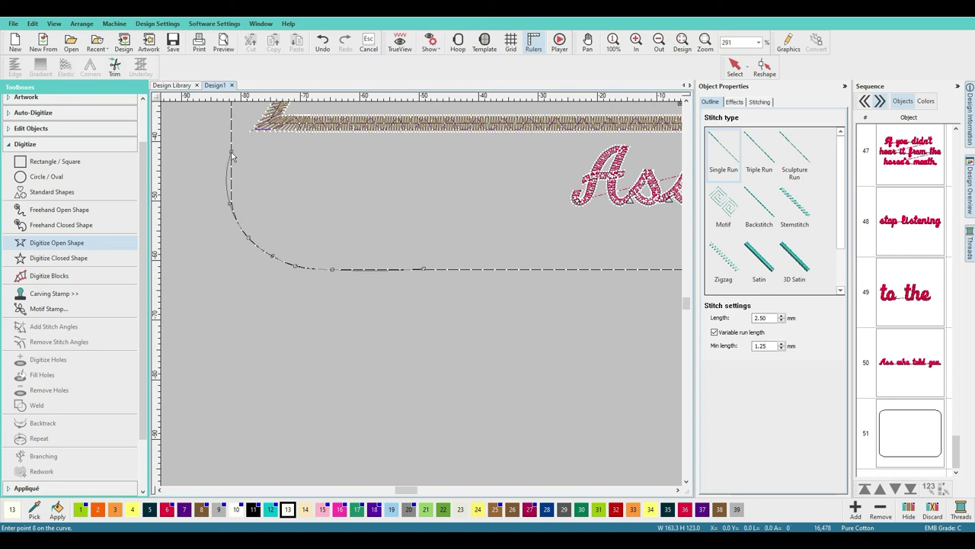
{"action": "left_click", "coordinate": [328, 195]}
{"action": "key", "text": "BackSpace"}
{"action": "key", "text": "BackSpace"}
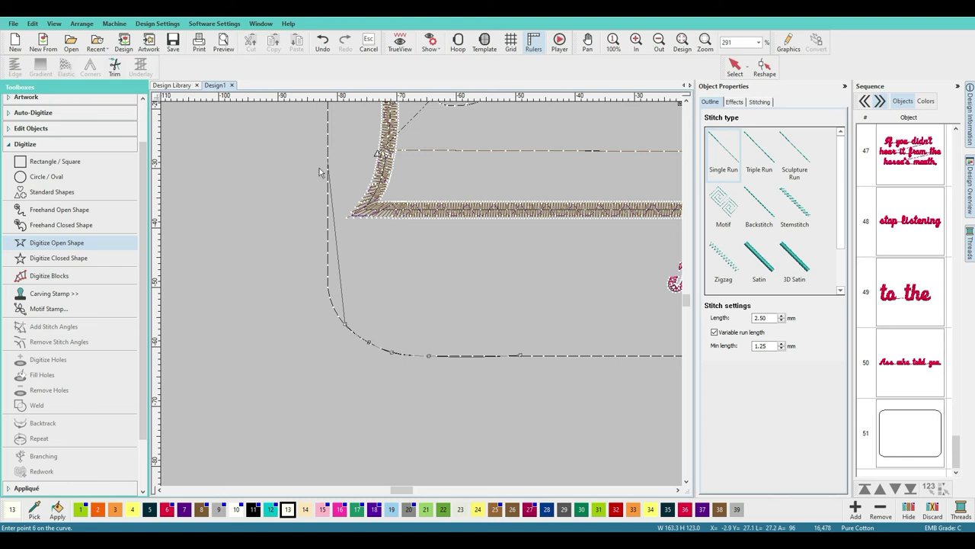
{"action": "left_click", "coordinate": [328, 296]}
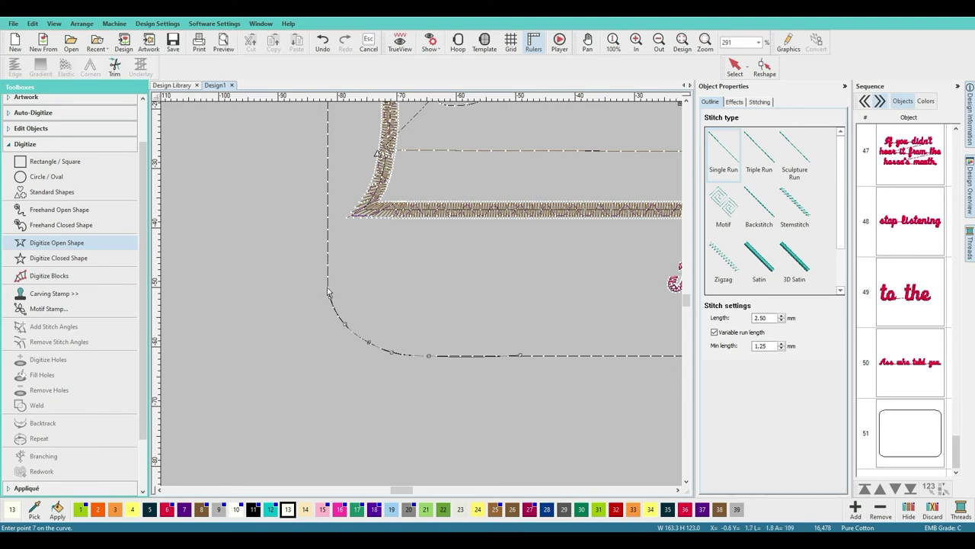
{"action": "key", "text": "c"}
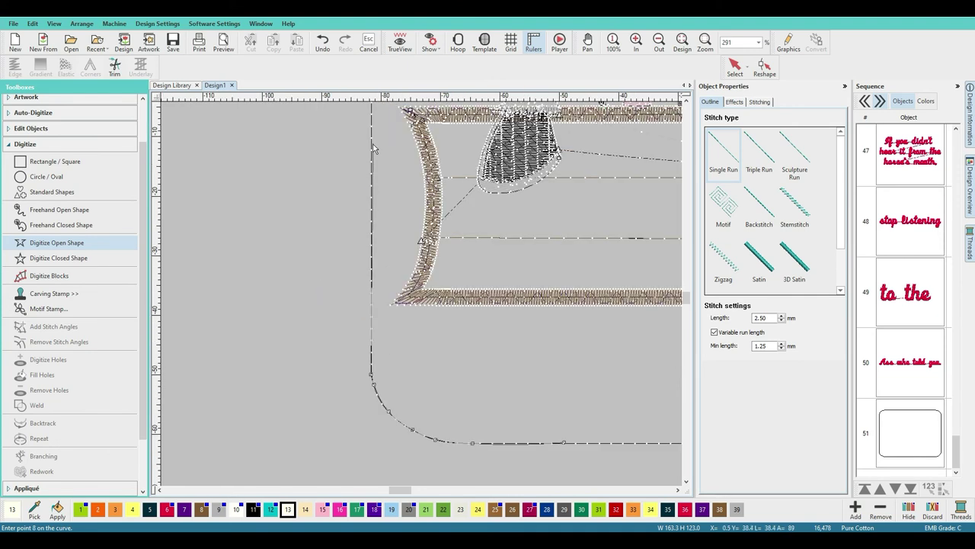
Step: Continue the outline trace up the left side and around the upper-left rounded corner
{"action": "scroll", "coordinate": [404, 153], "scroll_direction": "up", "scroll_amount": 5}
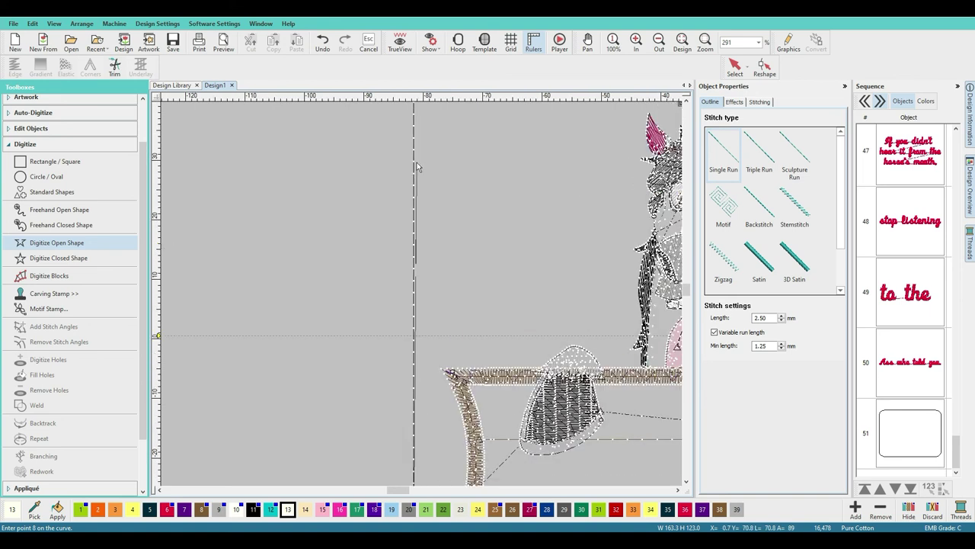
{"action": "scroll", "coordinate": [418, 139], "scroll_direction": "up", "scroll_amount": 2}
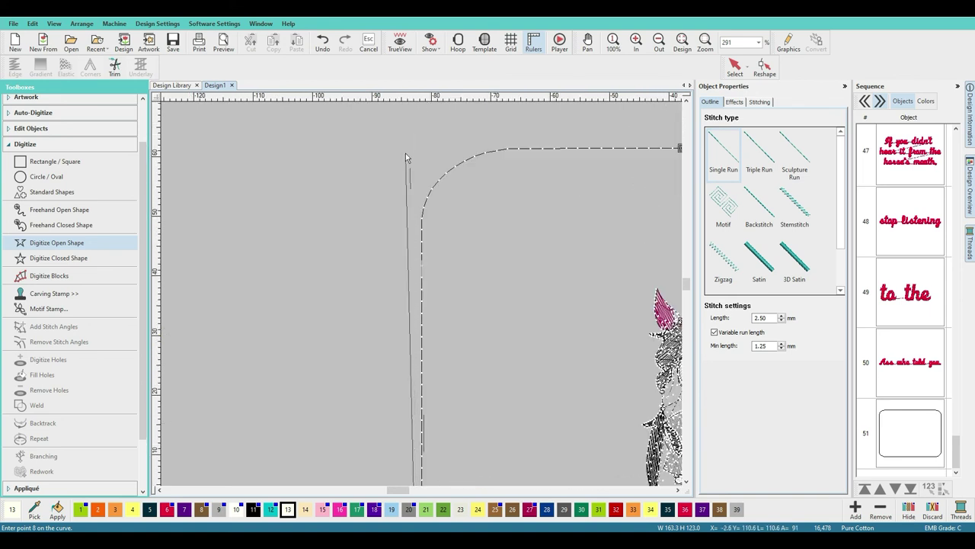
{"action": "left_click", "coordinate": [426, 200]}
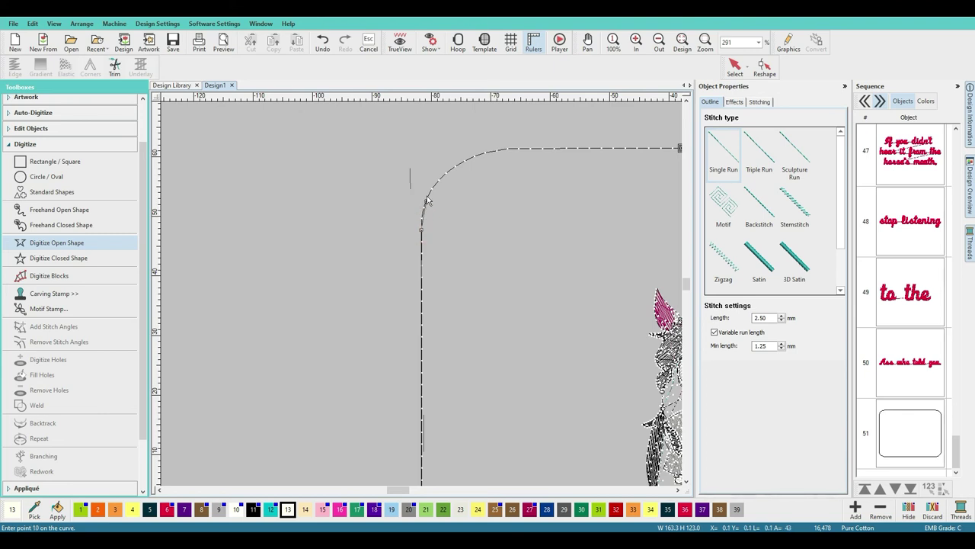
{"action": "left_click", "coordinate": [441, 178]}
{"action": "left_click", "coordinate": [484, 155]}
{"action": "left_click", "coordinate": [524, 149]}
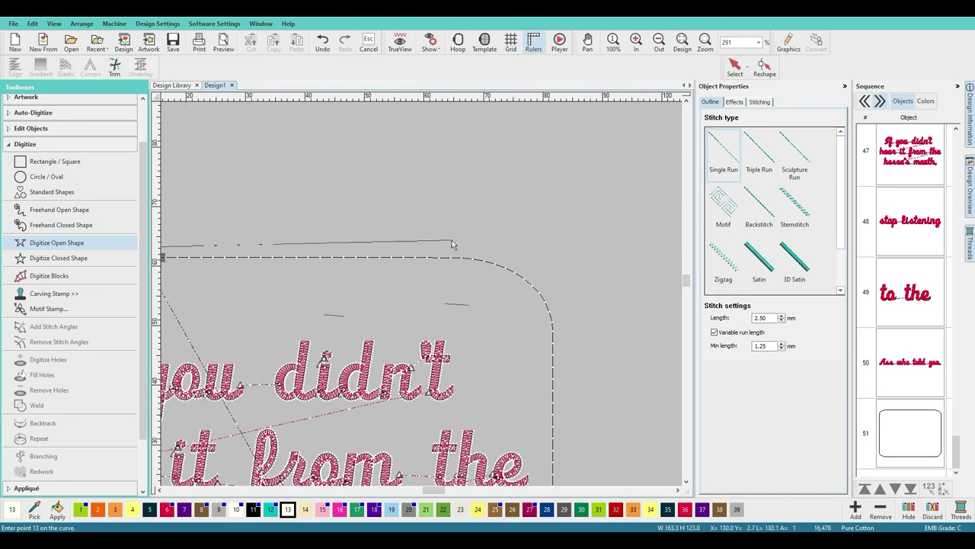
Step: Extend the trace across the upper edge and around the upper-right rounded corner
{"action": "left_click", "coordinate": [451, 260]}
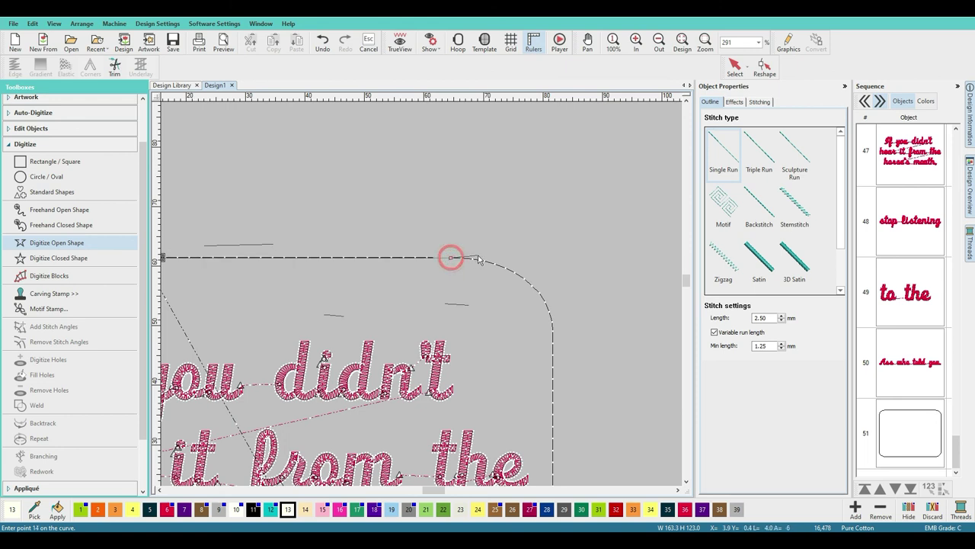
{"action": "left_click", "coordinate": [541, 296]}
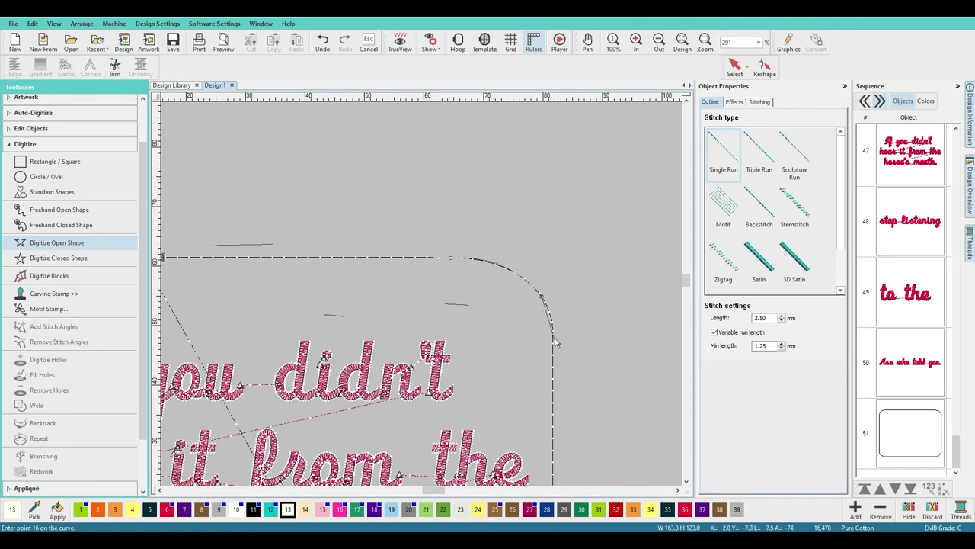
{"action": "left_click", "coordinate": [554, 329]}
{"action": "left_click", "coordinate": [553, 357]}
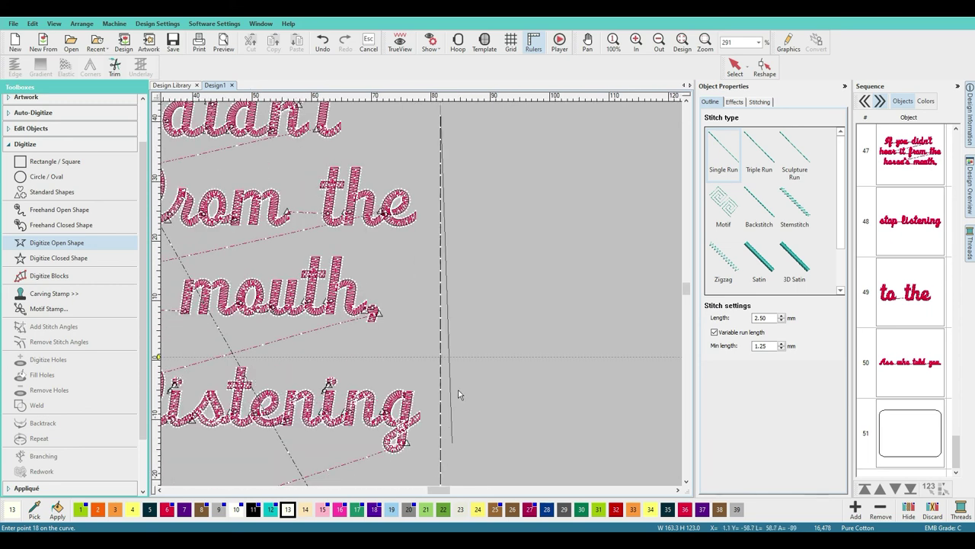
Step: Trace down the right side and around the lower-right corner, overlap the starting point on the lower edge, and finish the open shape
{"action": "scroll", "coordinate": [459, 395], "scroll_direction": "down", "scroll_amount": 5}
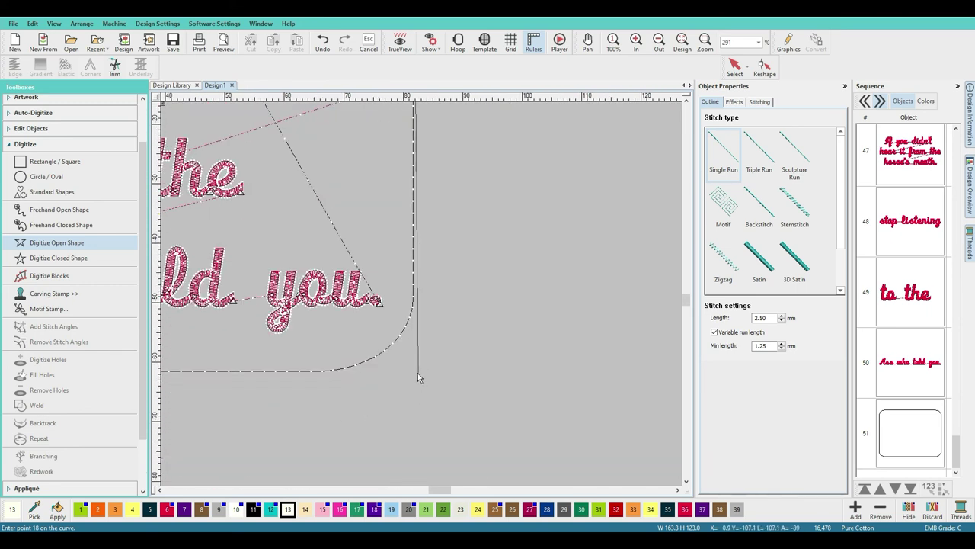
{"action": "left_click", "coordinate": [413, 286]}
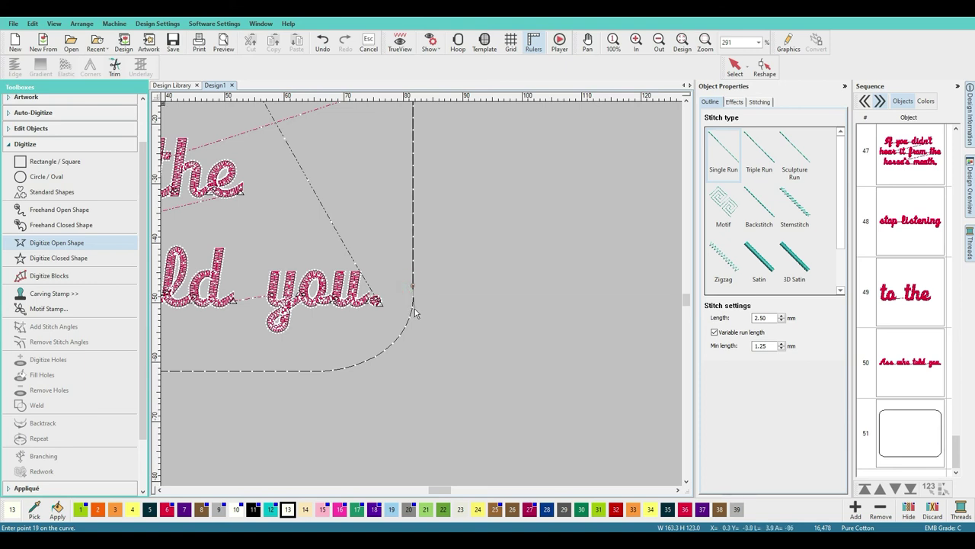
{"action": "left_click", "coordinate": [413, 311]}
{"action": "left_click", "coordinate": [391, 349]}
{"action": "left_click", "coordinate": [317, 373]}
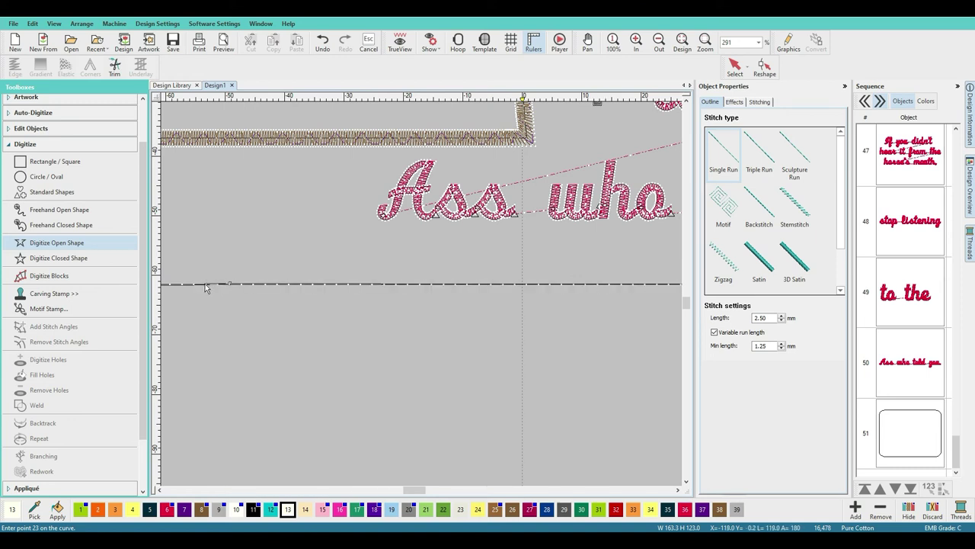
{"action": "left_click", "coordinate": [206, 284]}
{"action": "key", "text": "Return"}
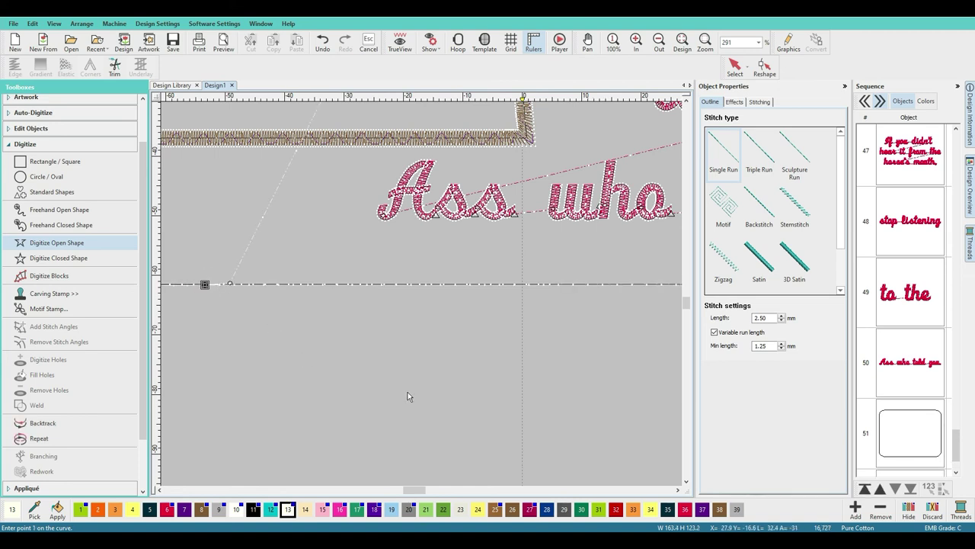
Step: Recolour the newly traced outline with blue thread colour 28 and display the whole design in TrueView
{"action": "scroll", "coordinate": [906, 419], "scroll_direction": "down", "scroll_amount": 1}
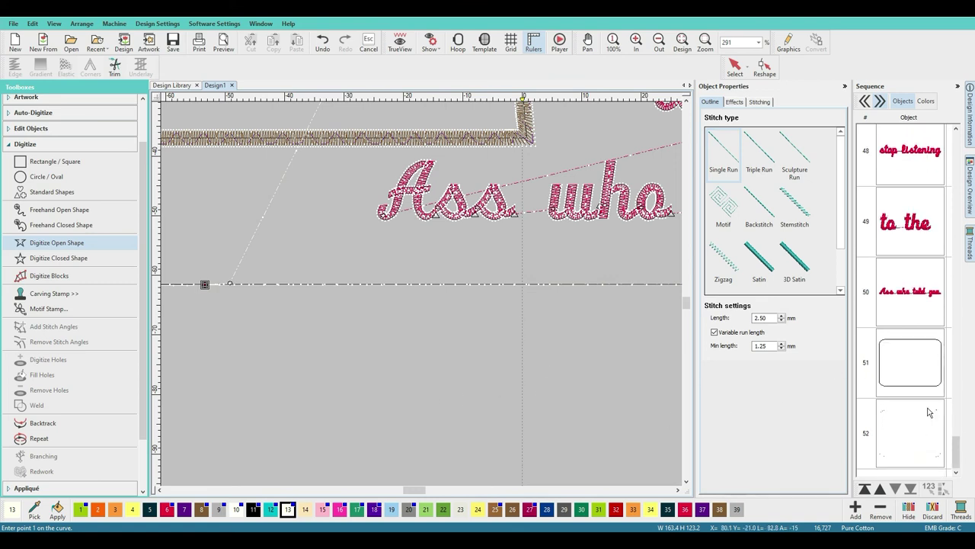
{"action": "left_click", "coordinate": [904, 448]}
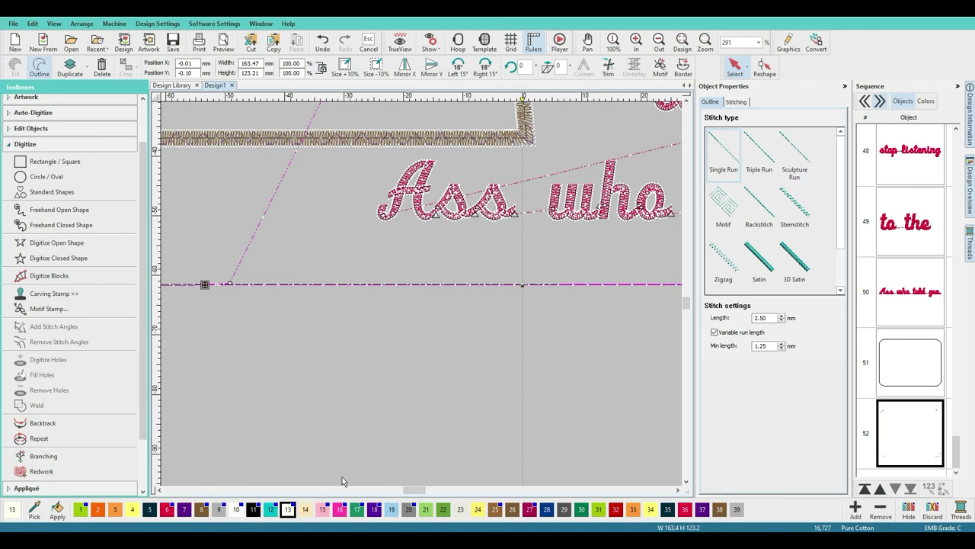
{"action": "left_click", "coordinate": [546, 509]}
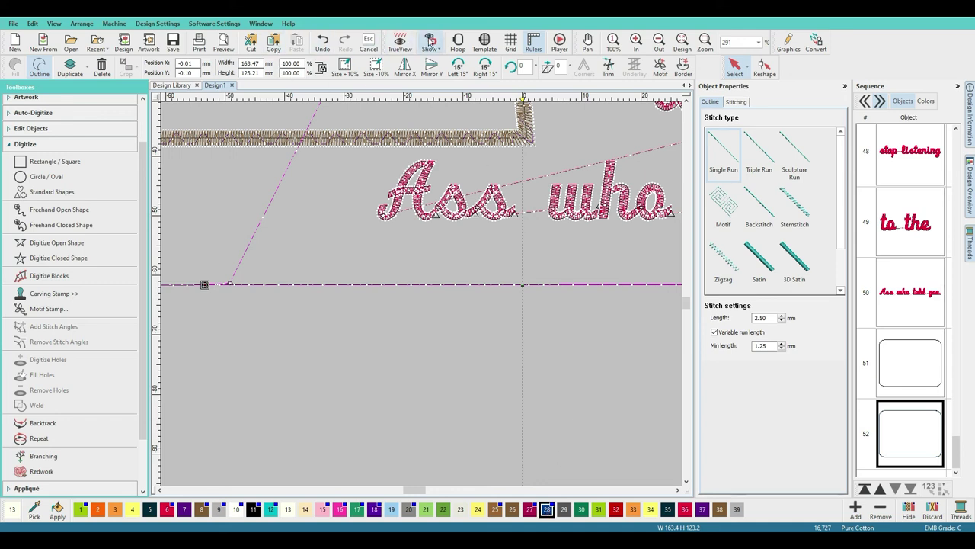
{"action": "left_click", "coordinate": [401, 42]}
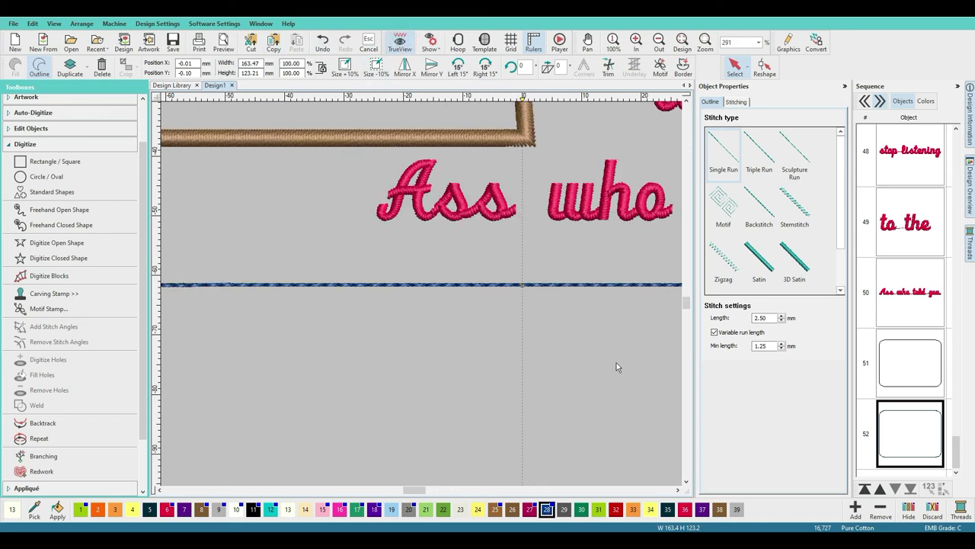
{"action": "scroll", "coordinate": [422, 294], "scroll_direction": "down", "scroll_amount": 6}
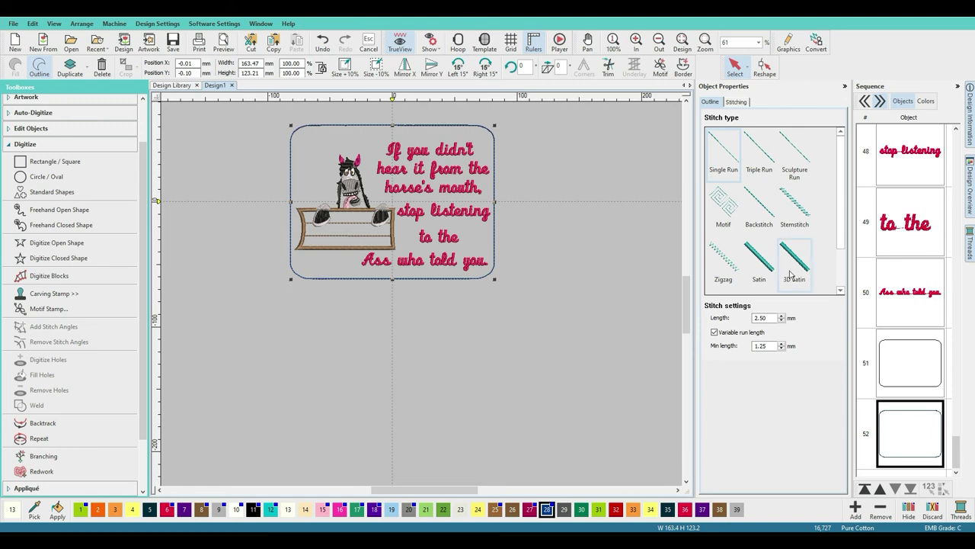
Step: Change the traced blue outline to Satin stitch with a width of 4 mm
{"action": "left_click", "coordinate": [768, 263]}
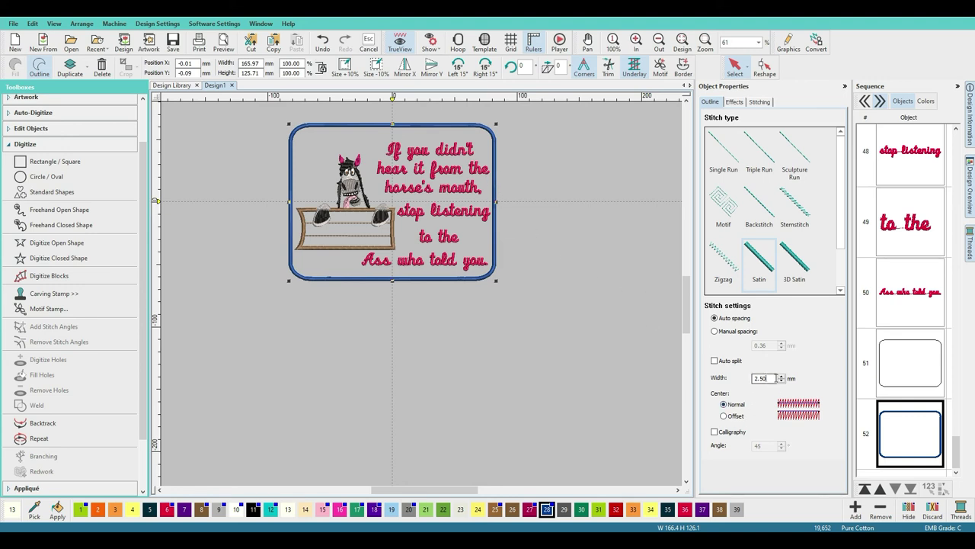
{"action": "double_click", "coordinate": [774, 378]}
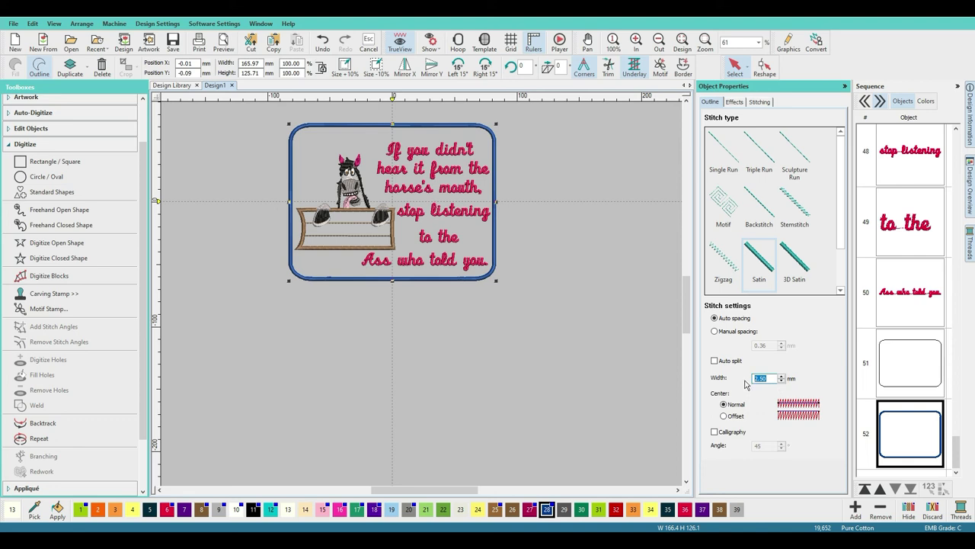
{"action": "type", "text": "4"}
{"action": "key", "text": "Return"}
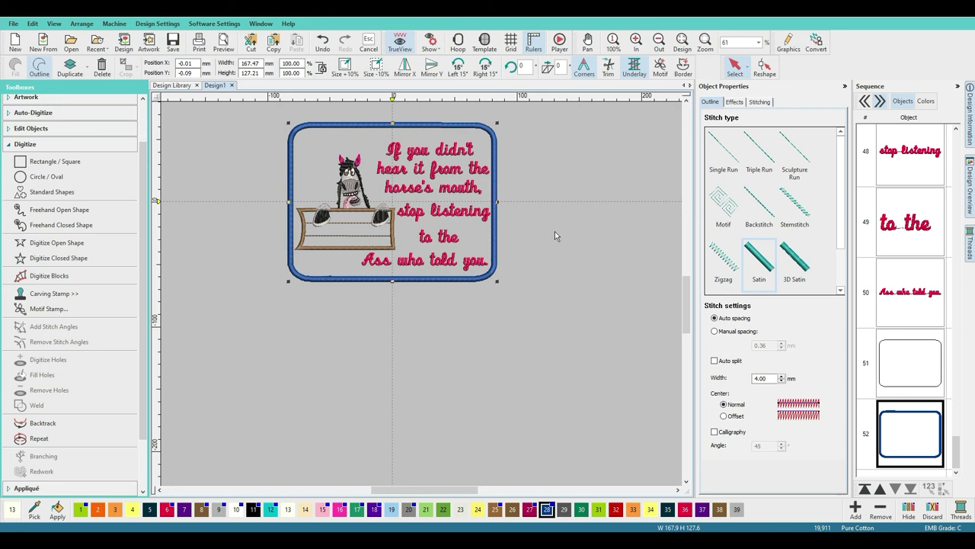
Step: Duplicate the blue satin outline, recolour the copy with orange thread colour 33, and switch its stitch type to Motif
{"action": "right_click", "coordinate": [917, 415]}
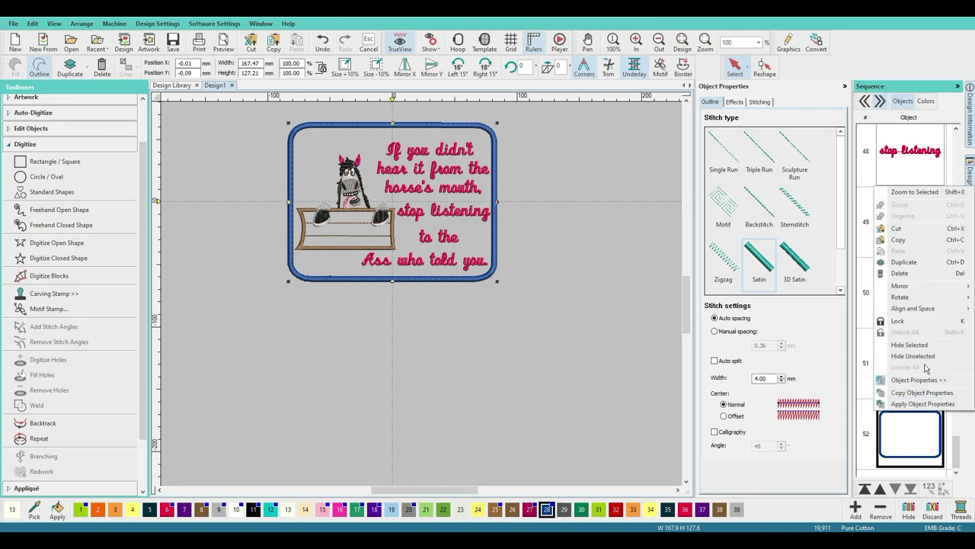
{"action": "left_click", "coordinate": [910, 261]}
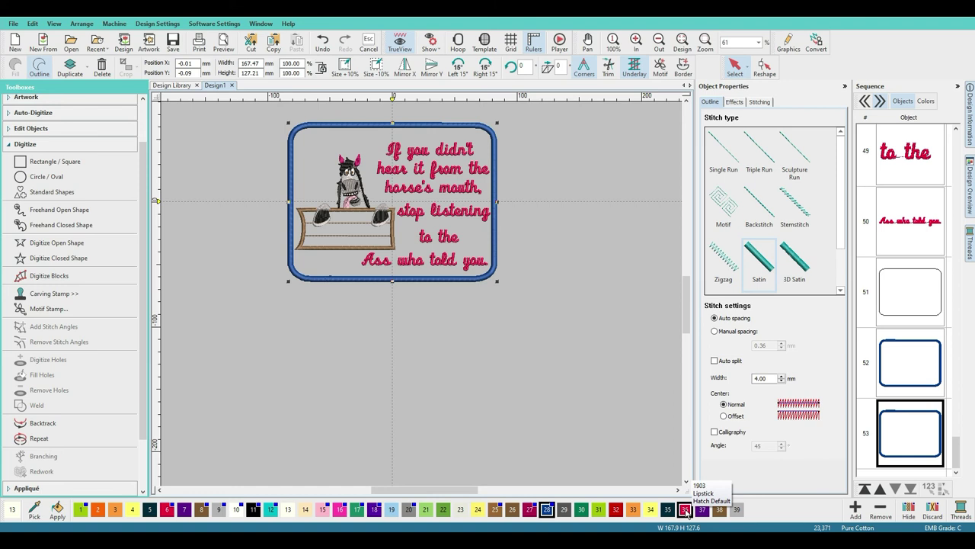
{"action": "left_click", "coordinate": [633, 509]}
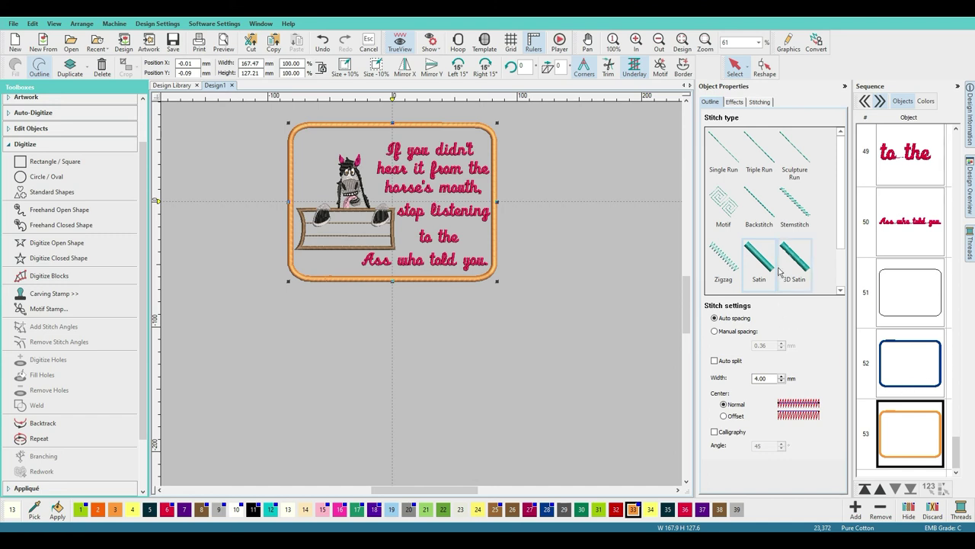
{"action": "left_click", "coordinate": [731, 208]}
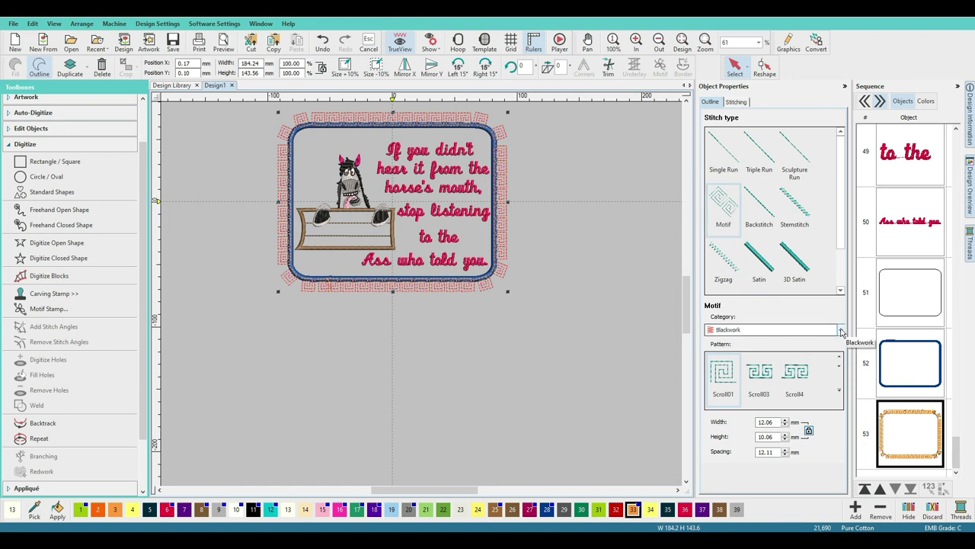
Step: Browse the Blackwork motif patterns and apply the Cross02 pattern to the orange outline copy
{"action": "left_click", "coordinate": [842, 330]}
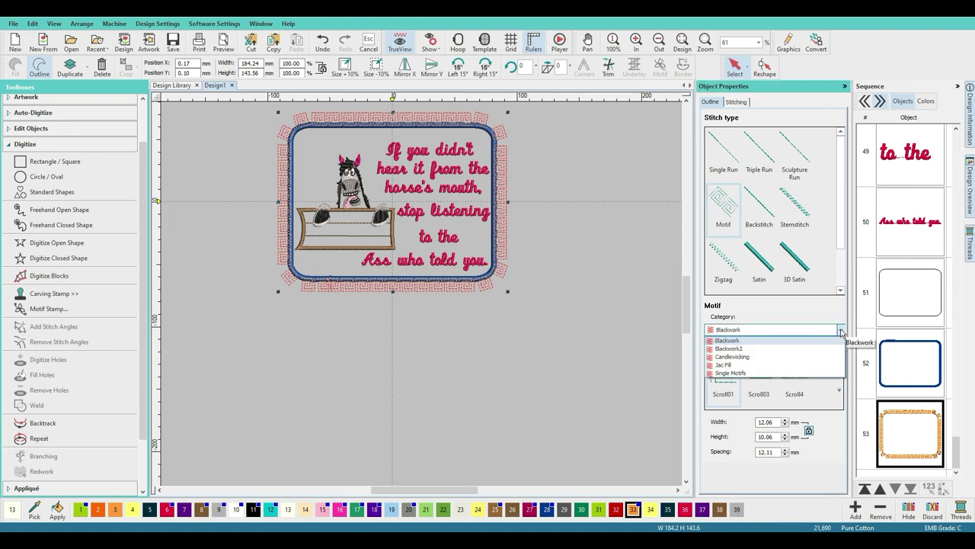
{"action": "left_click", "coordinate": [841, 242]}
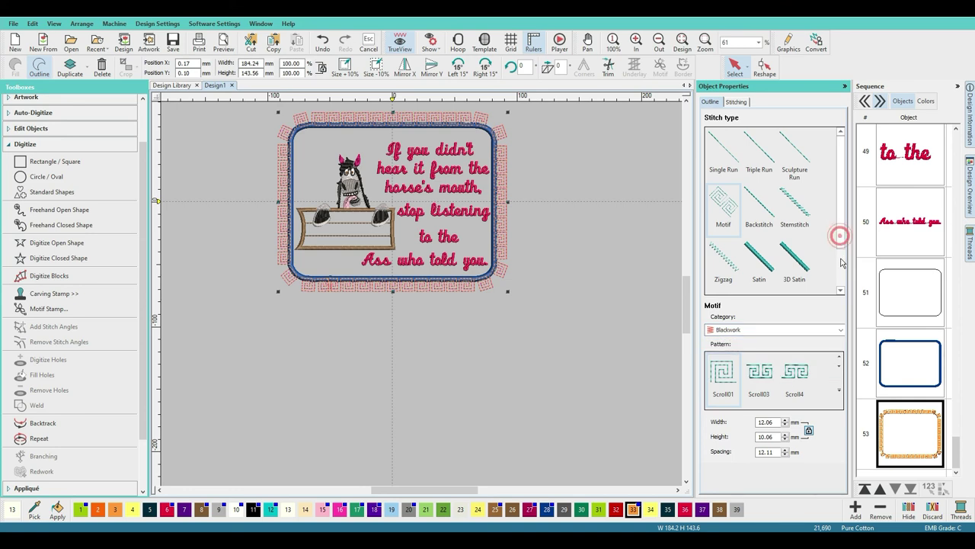
{"action": "mouse_move", "coordinate": [842, 238]}
{"action": "left_mouse_down"}
{"action": "mouse_move", "coordinate": [842, 274]}
{"action": "mouse_move", "coordinate": [846, 242]}
{"action": "left_mouse_up"}
{"action": "scroll", "coordinate": [852, 237], "scroll_direction": "down", "scroll_amount": 1}
{"action": "scroll", "coordinate": [819, 370], "scroll_direction": "down", "scroll_amount": 1}
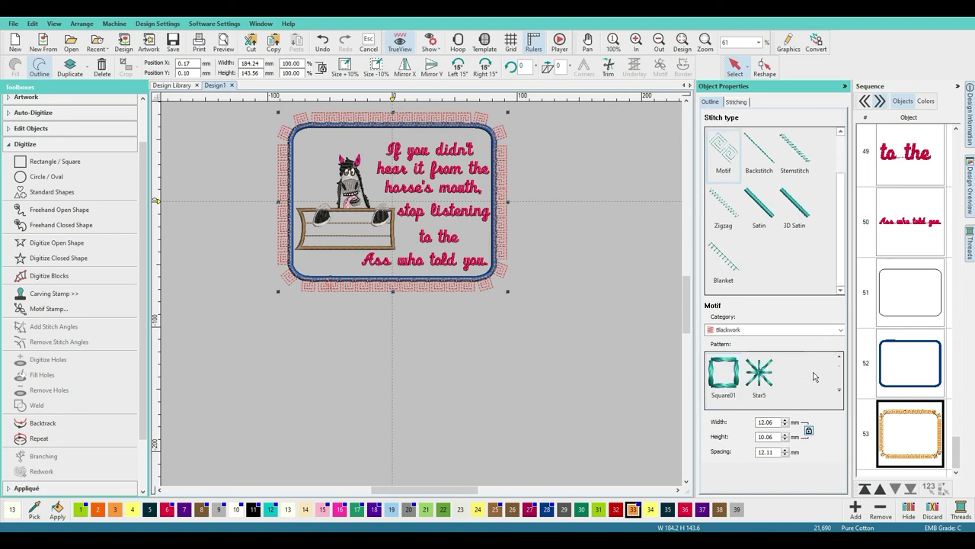
{"action": "scroll", "coordinate": [820, 371], "scroll_direction": "up", "scroll_amount": 2}
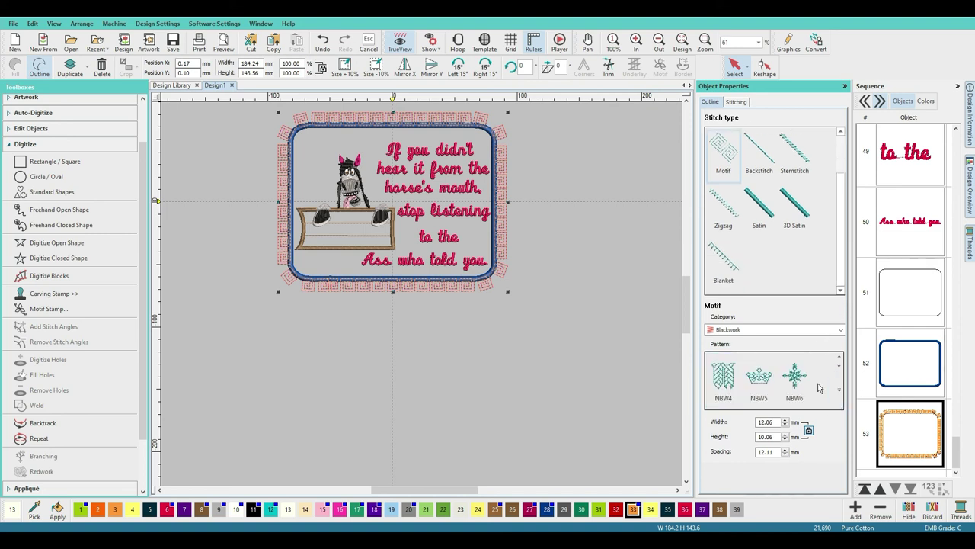
{"action": "left_click", "coordinate": [782, 354]}
{"action": "left_click", "coordinate": [840, 390]}
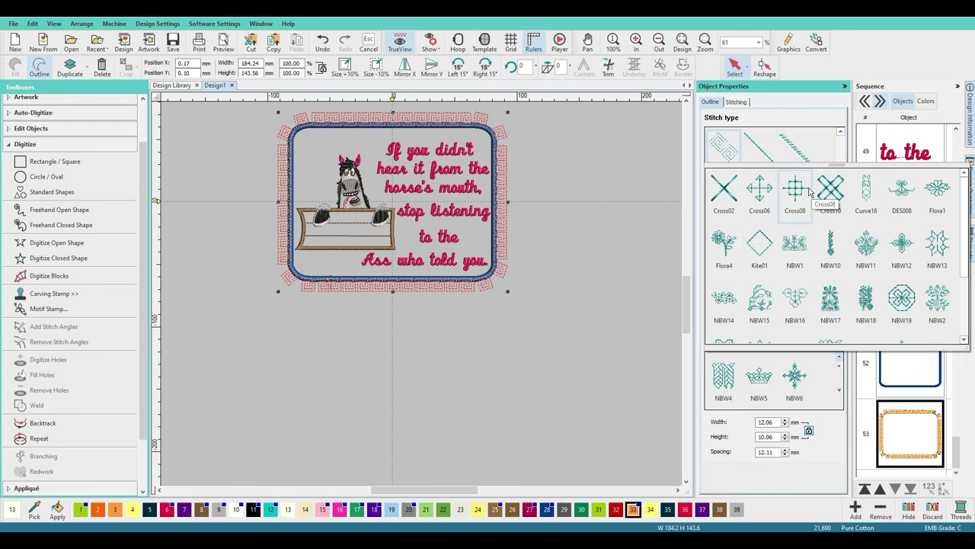
{"action": "scroll", "coordinate": [829, 202], "scroll_direction": "down", "scroll_amount": 2}
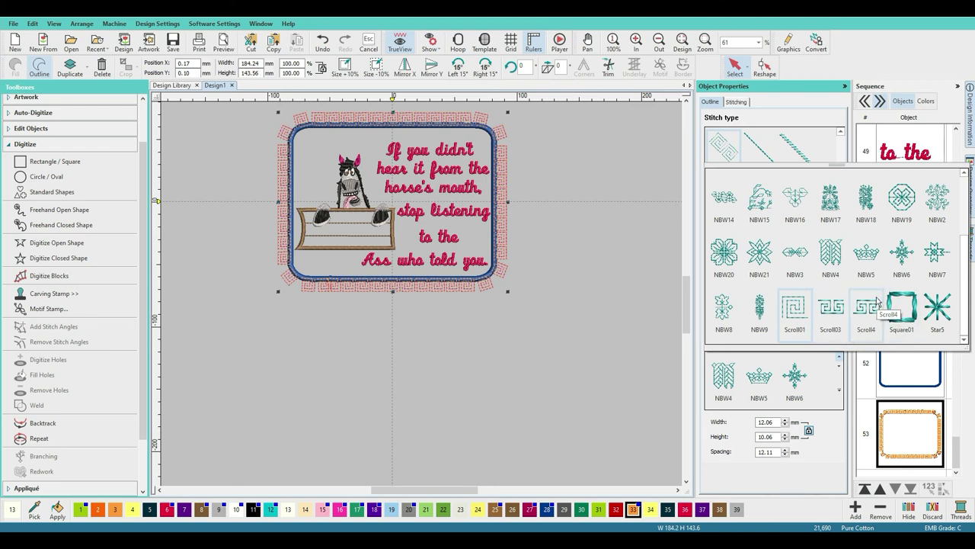
{"action": "scroll", "coordinate": [878, 303], "scroll_direction": "up", "scroll_amount": 2}
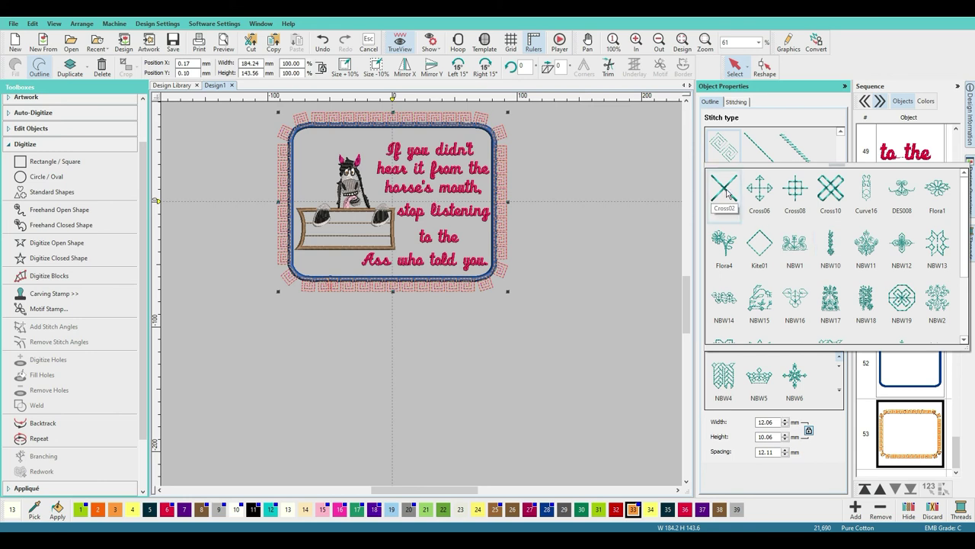
{"action": "left_click", "coordinate": [726, 192]}
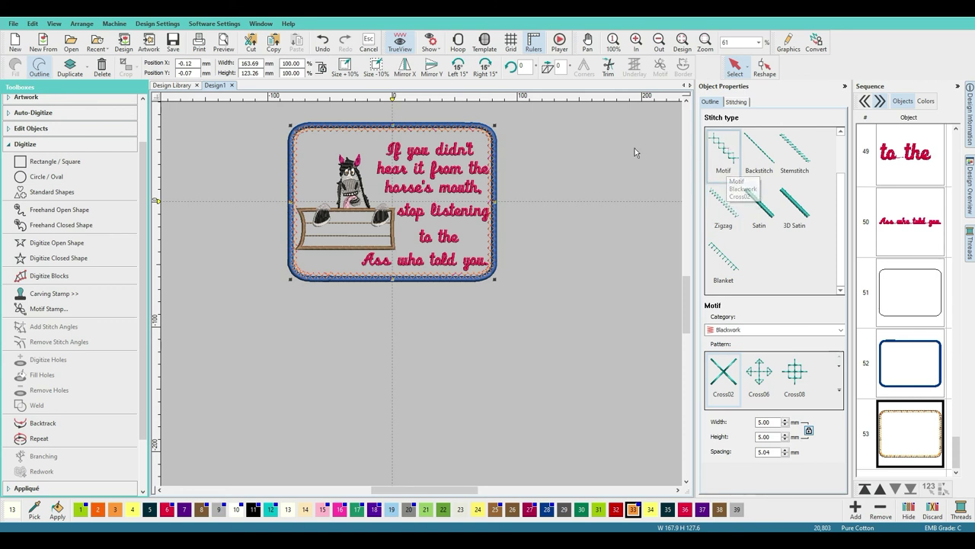
Step: Select only the orange motif outline at the end of the sequence and set its motif size to 3.50 mm with proportions locked
{"action": "left_click", "coordinate": [685, 294]}
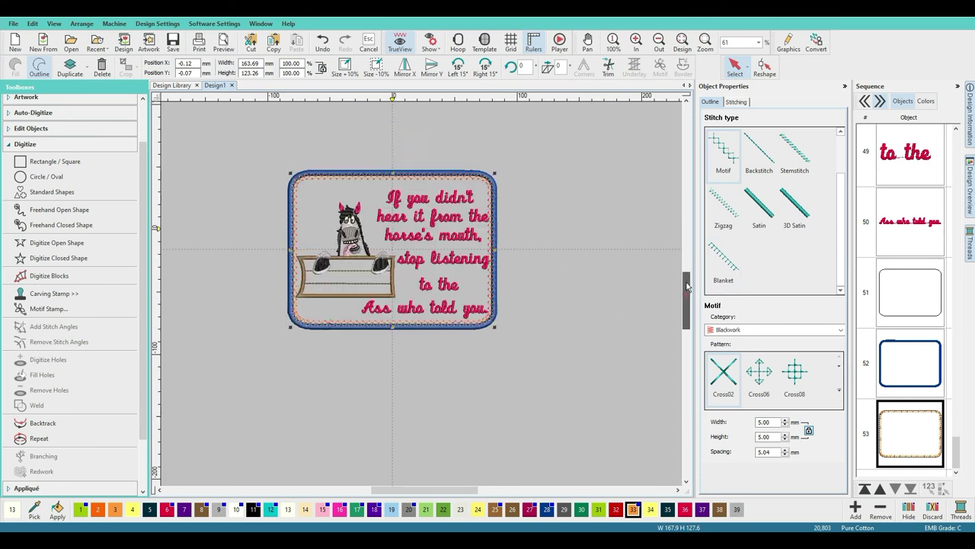
{"action": "left_click_drag", "start_coordinate": [236, 192], "coordinate": [271, 461]}
{"action": "left_click_drag", "start_coordinate": [417, 471], "coordinate": [524, 383]}
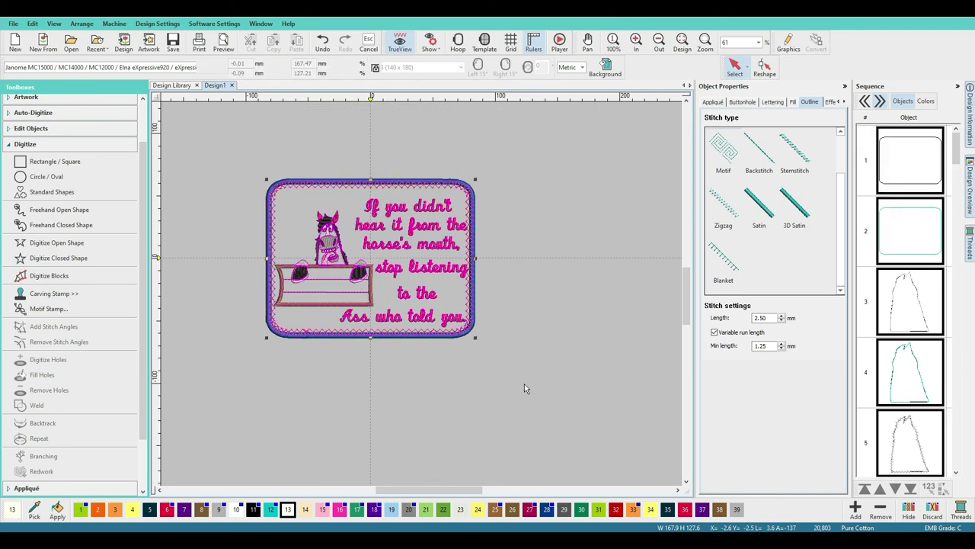
{"action": "key", "text": "0"}
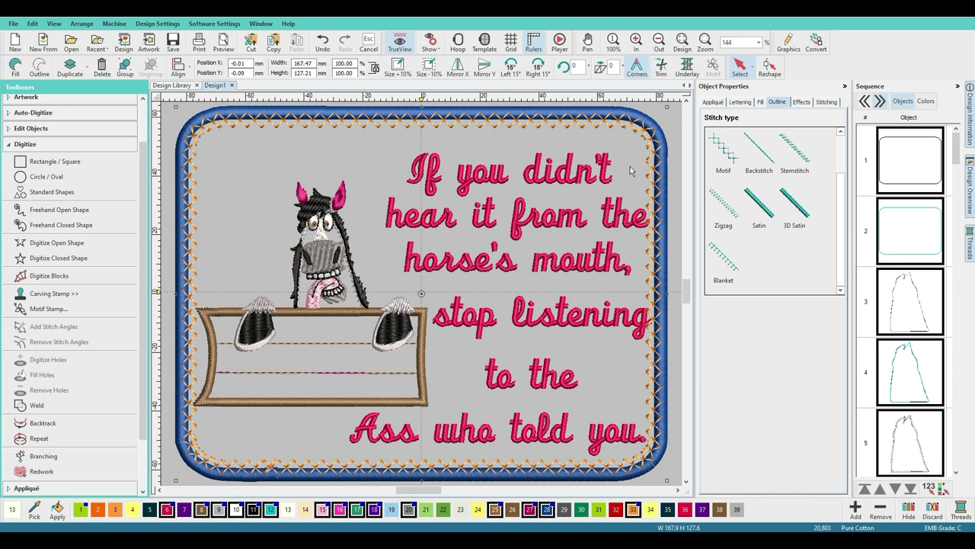
{"action": "scroll", "coordinate": [901, 407], "scroll_direction": "down", "scroll_amount": 3}
{"action": "scroll", "coordinate": [902, 406], "scroll_direction": "down", "scroll_amount": 3}
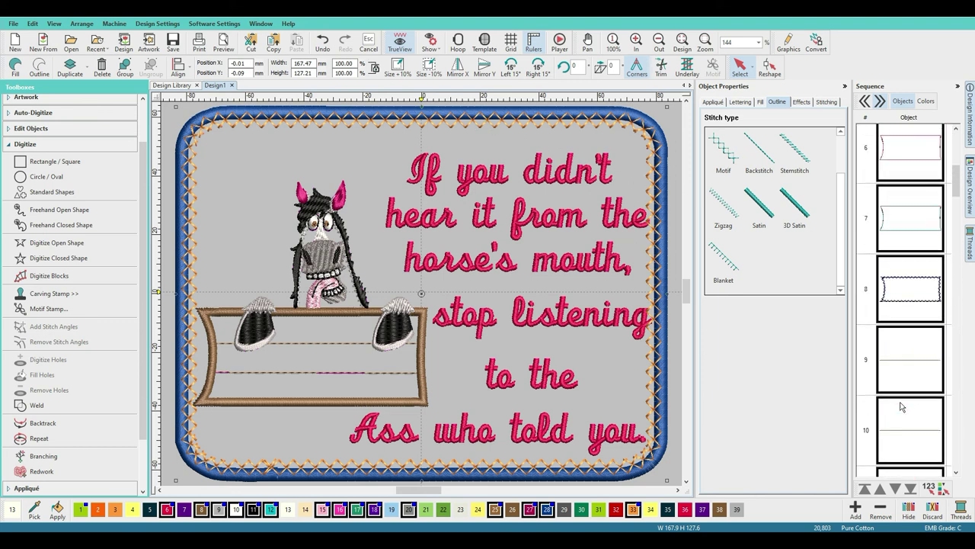
{"action": "scroll", "coordinate": [901, 396], "scroll_direction": "down", "scroll_amount": 8}
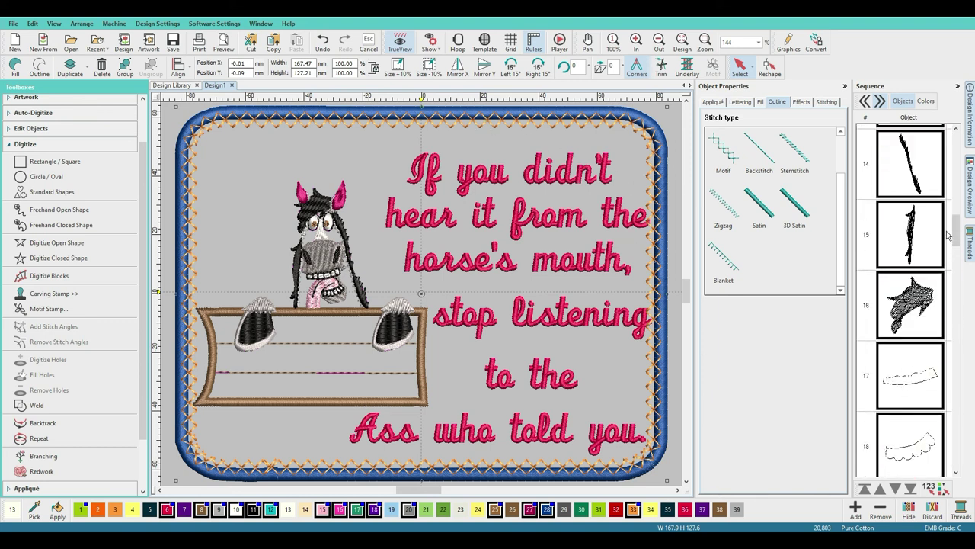
{"action": "scroll", "coordinate": [958, 230], "scroll_direction": "down", "scroll_amount": 20}
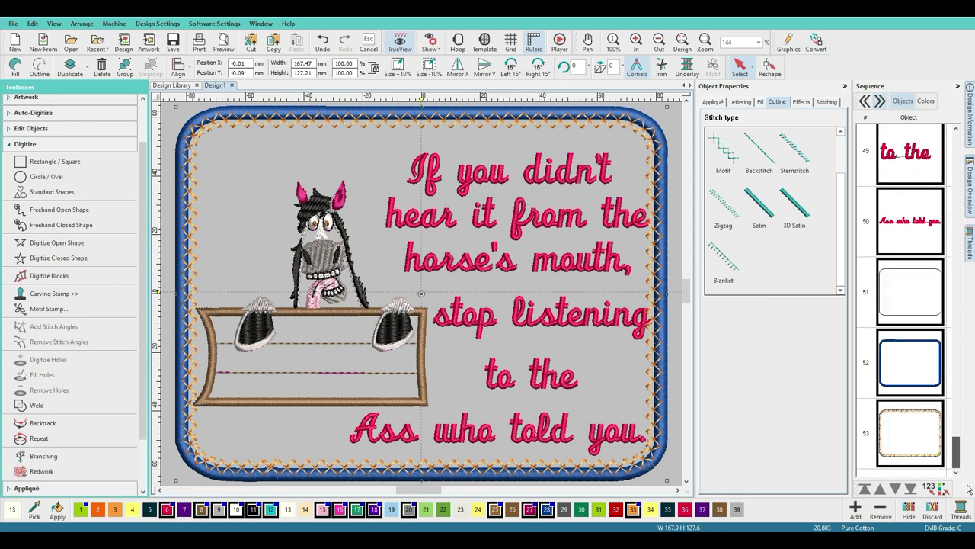
{"action": "left_click", "coordinate": [928, 416]}
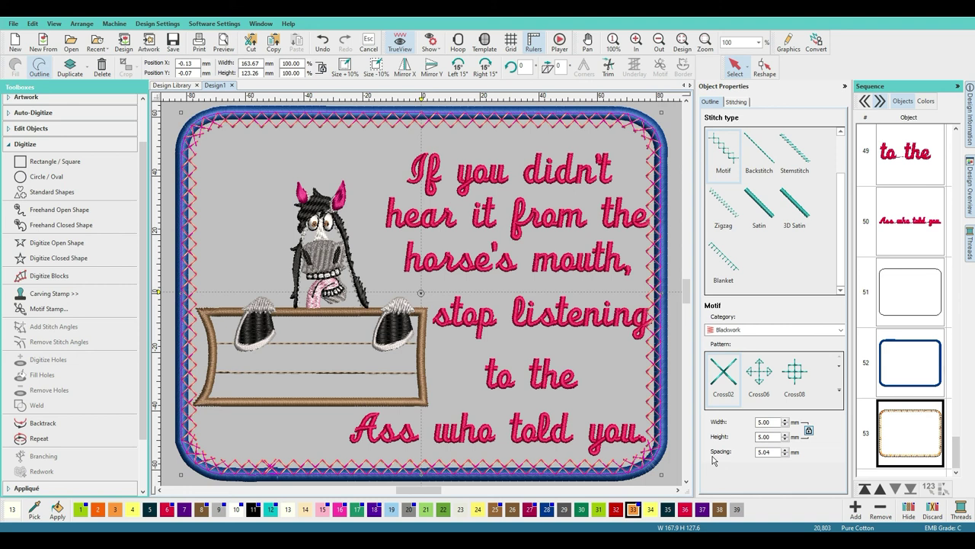
{"action": "double_click", "coordinate": [776, 421]}
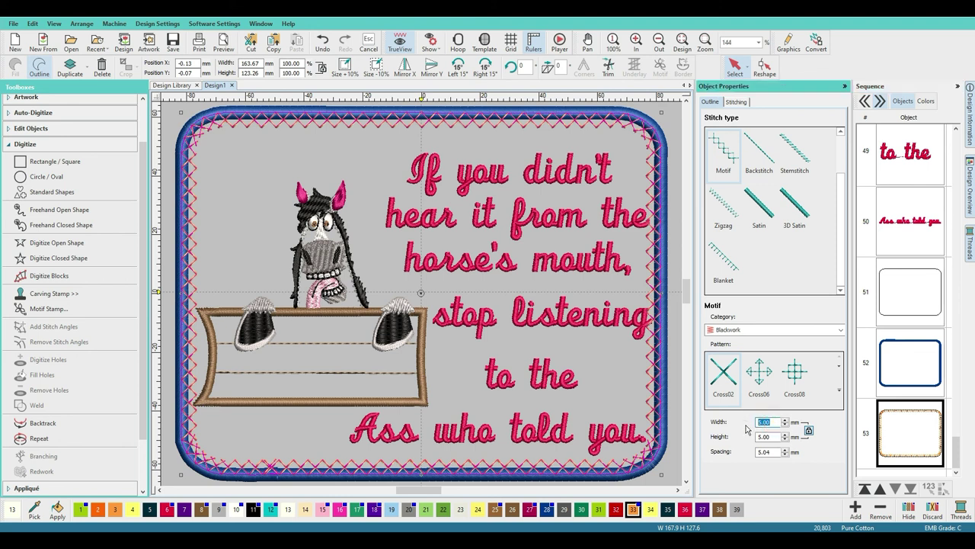
{"action": "type", "text": "3.50"}
{"action": "key", "text": "Return"}
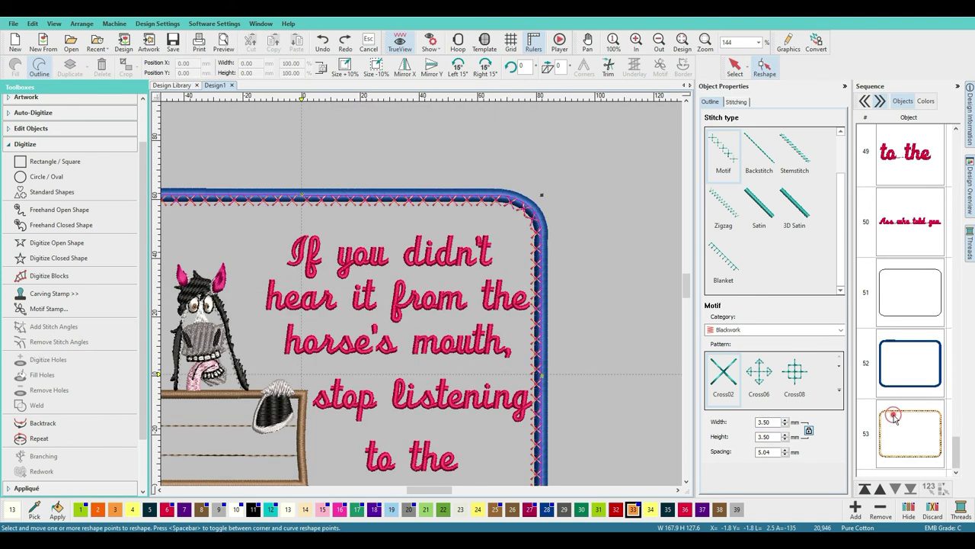
Step: Enlarge the orange cross outline proportionally to about 166.6 × 125.5 mm so it sits on the blue satin border
{"action": "mouse_move", "coordinate": [547, 196]}
{"action": "left_mouse_down"}
{"action": "mouse_move", "coordinate": [539, 200]}
{"action": "mouse_move", "coordinate": [556, 197]}
{"action": "left_mouse_up"}
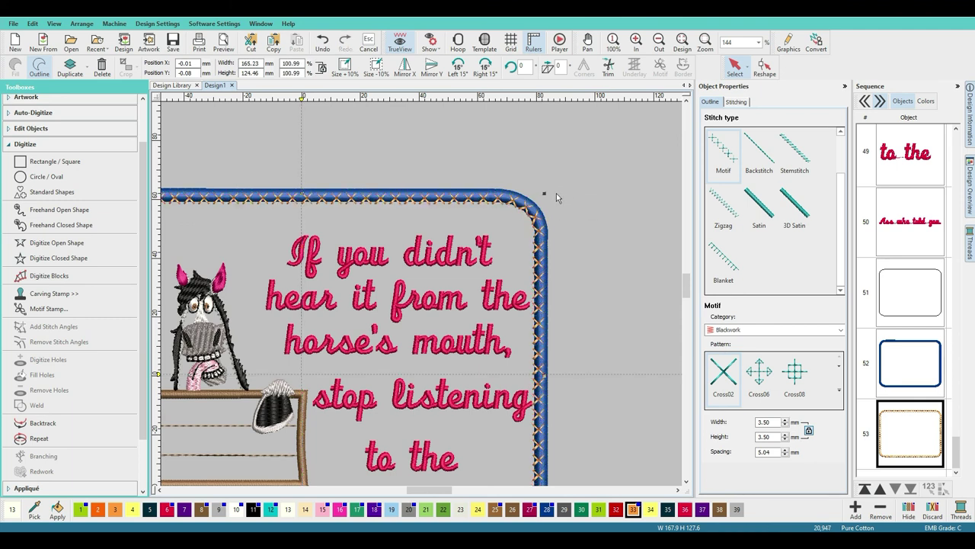
{"action": "scroll", "coordinate": [420, 293], "scroll_direction": "down", "scroll_amount": 2}
{"action": "mouse_move", "coordinate": [384, 432]}
{"action": "left_mouse_down"}
{"action": "mouse_move", "coordinate": [388, 438]}
{"action": "mouse_move", "coordinate": [386, 431]}
{"action": "left_mouse_up"}
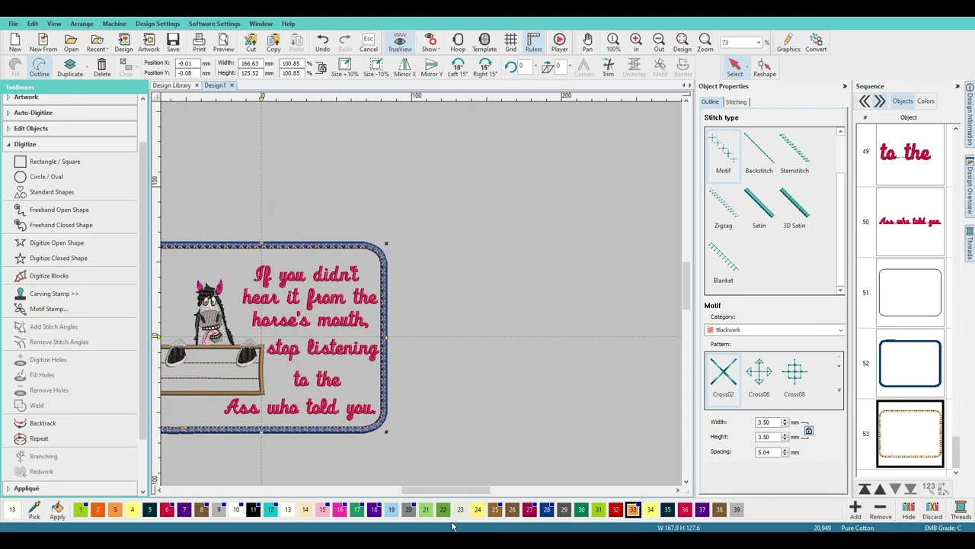
{"action": "left_click_drag", "start_coordinate": [462, 490], "coordinate": [432, 492]}
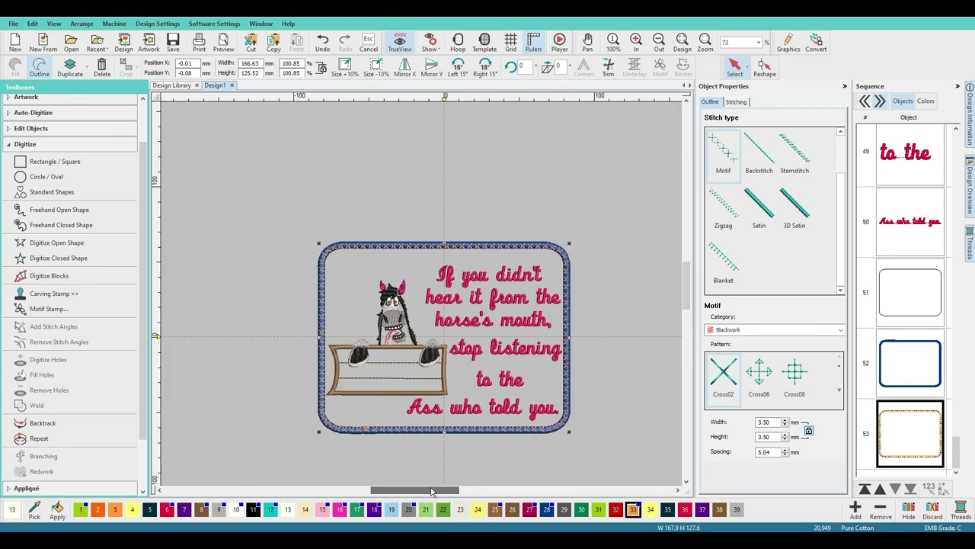
Step: Stretch the orange cross outline slightly at its lower and upper edges to a height of about 127 mm, centring it on the satin
{"action": "scroll", "coordinate": [346, 454], "scroll_direction": "up", "scroll_amount": 4}
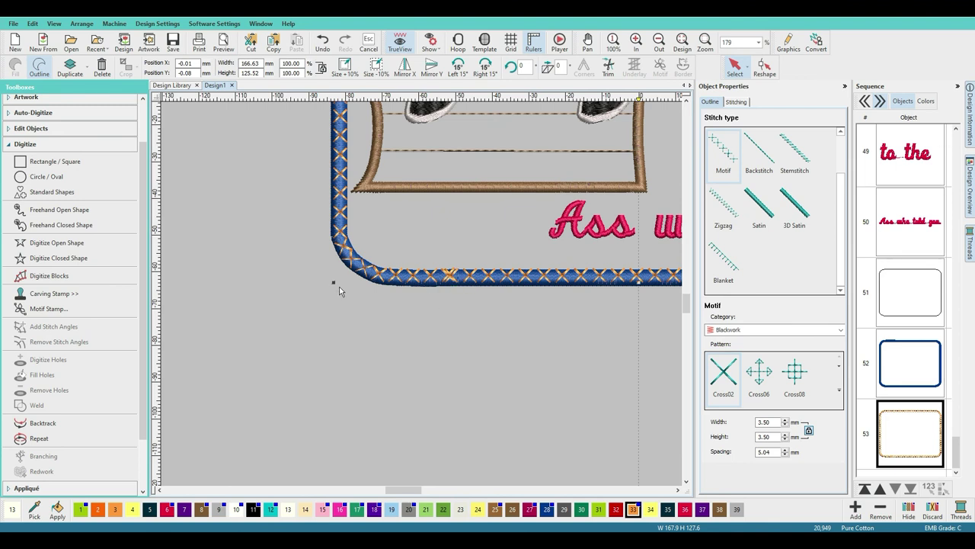
{"action": "scroll", "coordinate": [431, 296], "scroll_direction": "down", "scroll_amount": 3}
{"action": "scroll", "coordinate": [518, 305], "scroll_direction": "up", "scroll_amount": 2}
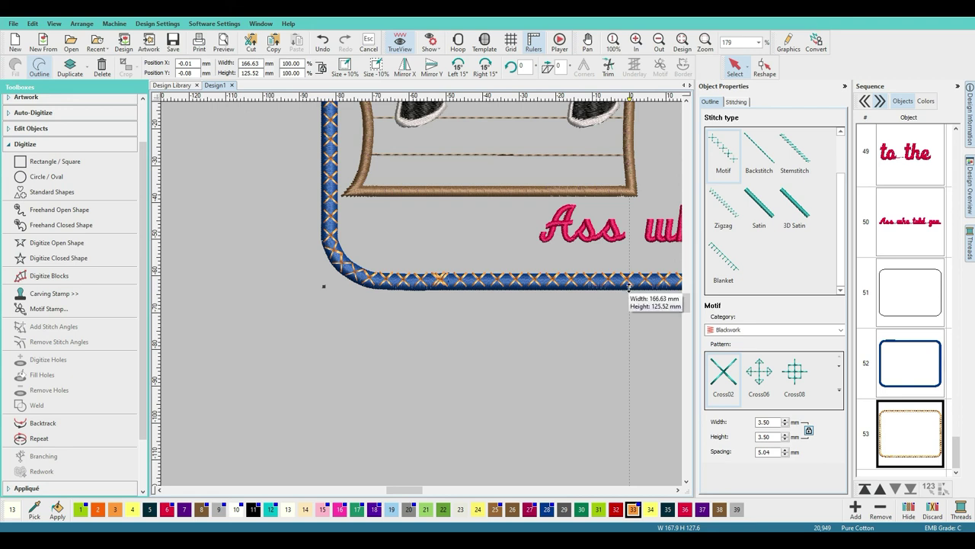
{"action": "left_click_drag", "start_coordinate": [629, 288], "coordinate": [629, 291]}
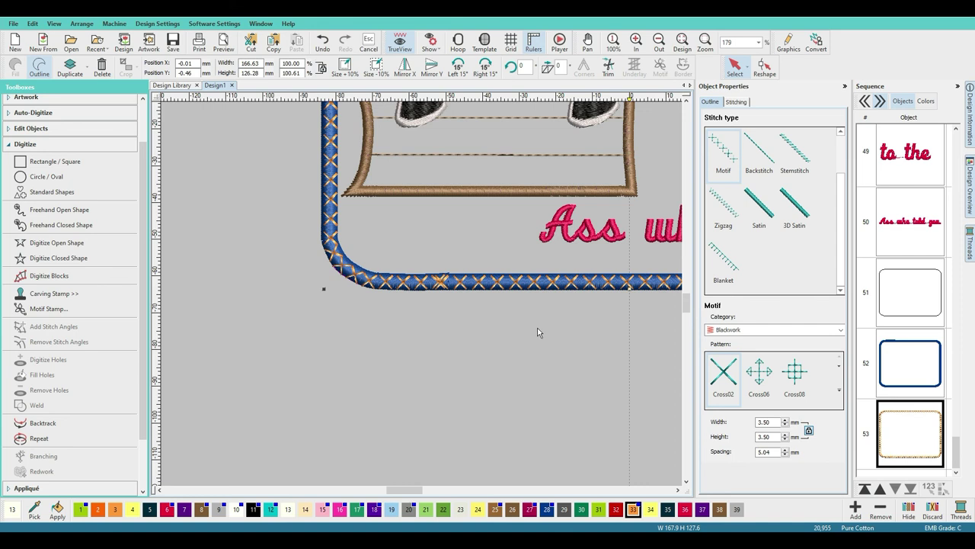
{"action": "left_click_drag", "start_coordinate": [689, 302], "coordinate": [688, 279]}
{"action": "left_click_drag", "start_coordinate": [629, 281], "coordinate": [630, 276]}
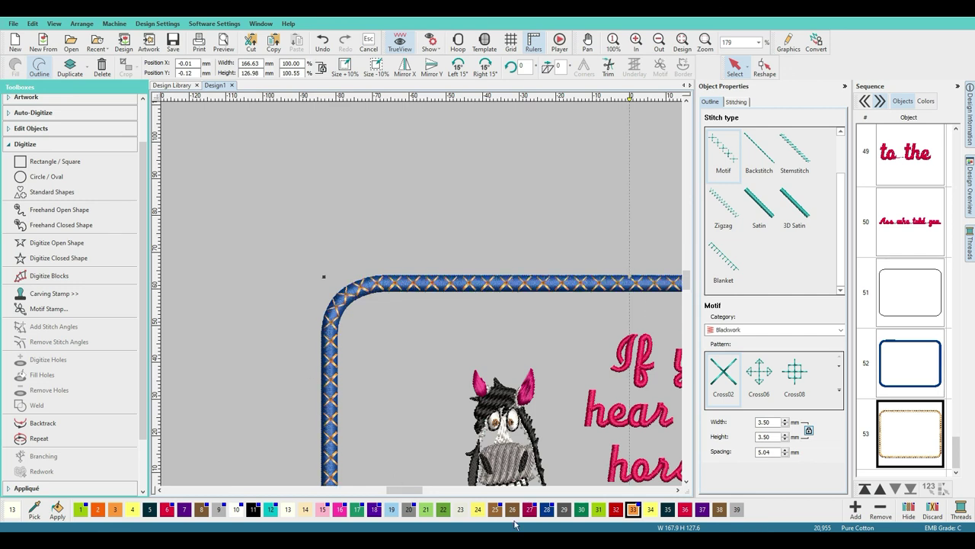
Step: Examine the cross motif's placement around the border and review the stitching order of the objects in the sequence
{"action": "scroll", "coordinate": [476, 300], "scroll_direction": "down", "scroll_amount": 2}
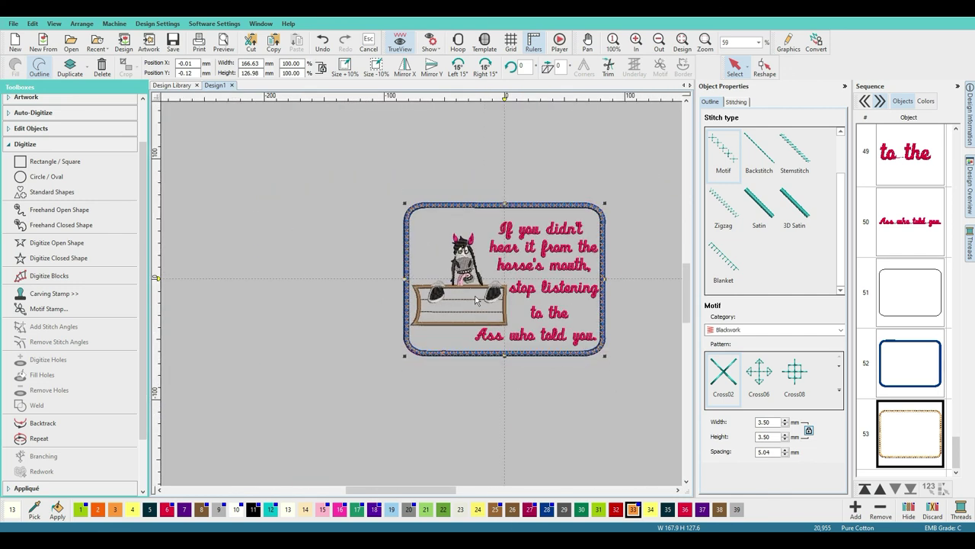
{"action": "scroll", "coordinate": [475, 300], "scroll_direction": "up", "scroll_amount": 2}
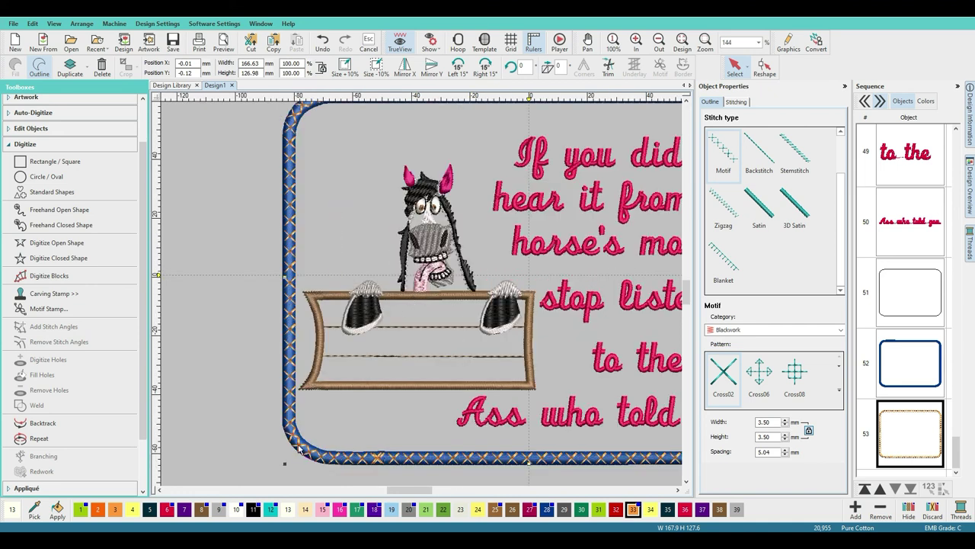
{"action": "left_click_drag", "start_coordinate": [409, 488], "coordinate": [439, 487]}
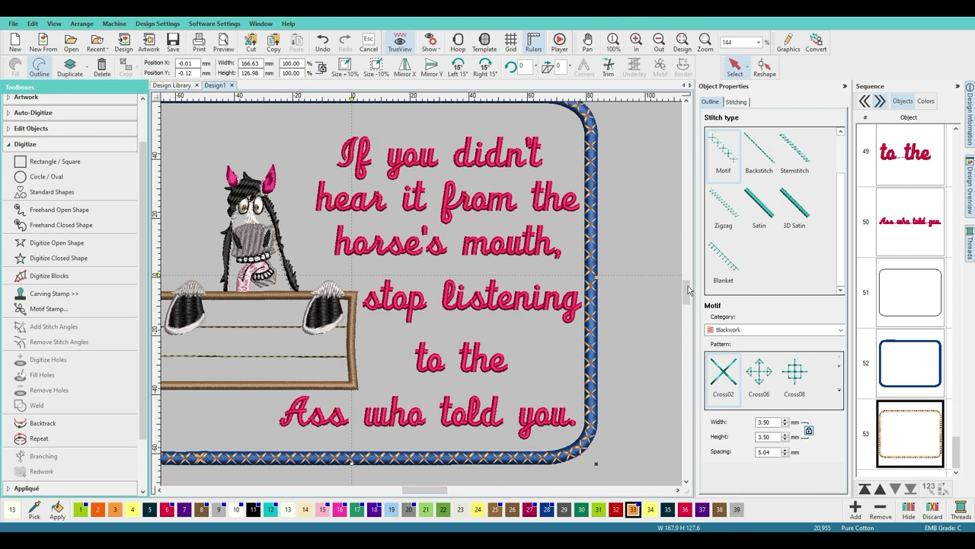
{"action": "left_click_drag", "start_coordinate": [689, 289], "coordinate": [688, 281]}
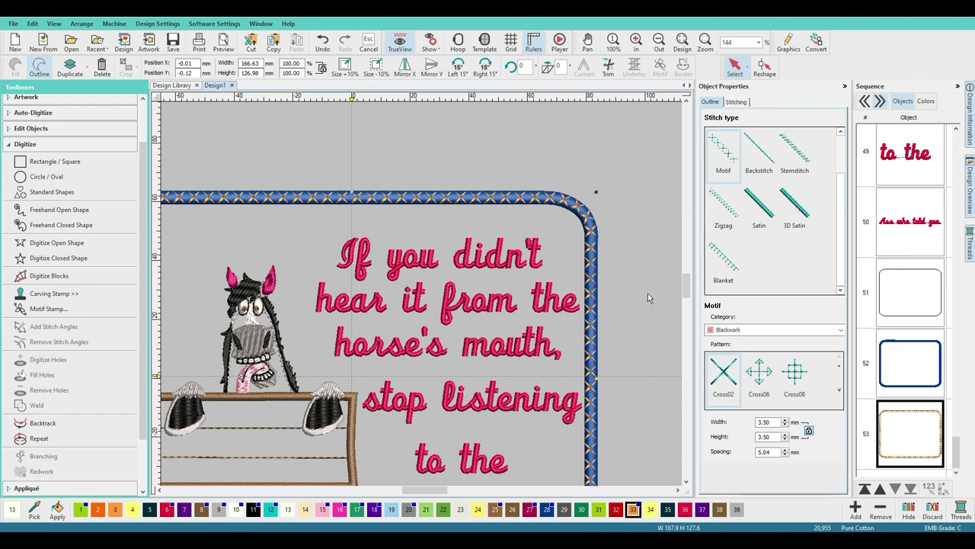
{"action": "scroll", "coordinate": [925, 374], "scroll_direction": "up", "scroll_amount": 5}
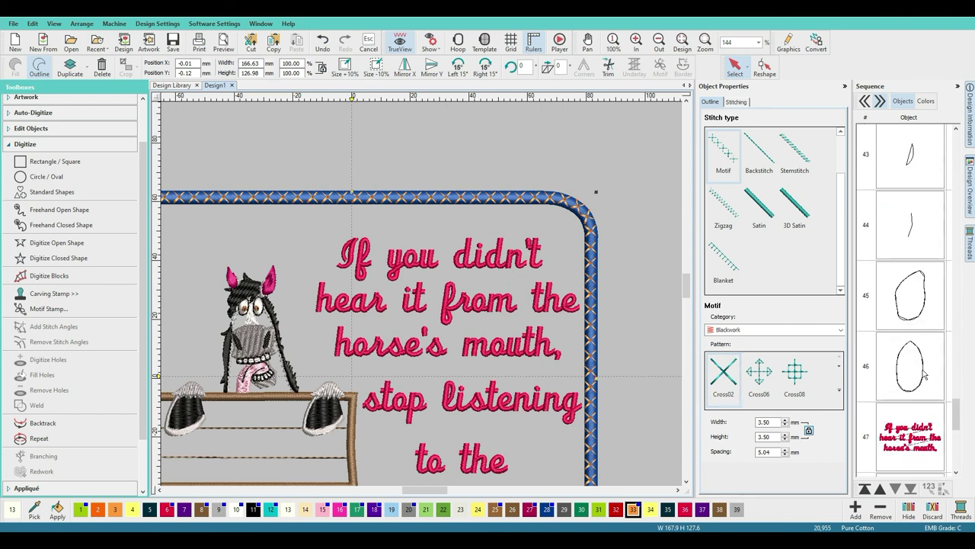
{"action": "scroll", "coordinate": [924, 373], "scroll_direction": "up", "scroll_amount": 6}
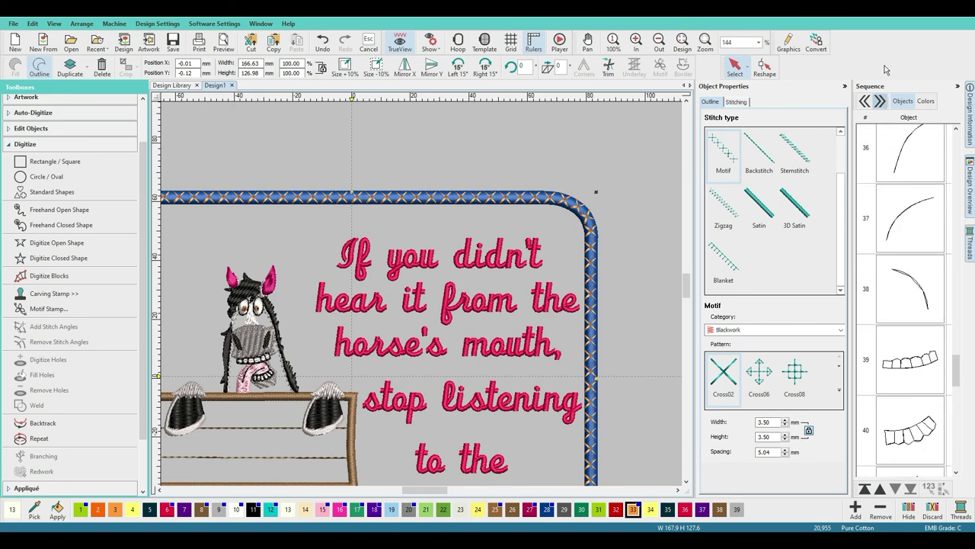
{"action": "scroll", "coordinate": [926, 378], "scroll_direction": "down", "scroll_amount": 4}
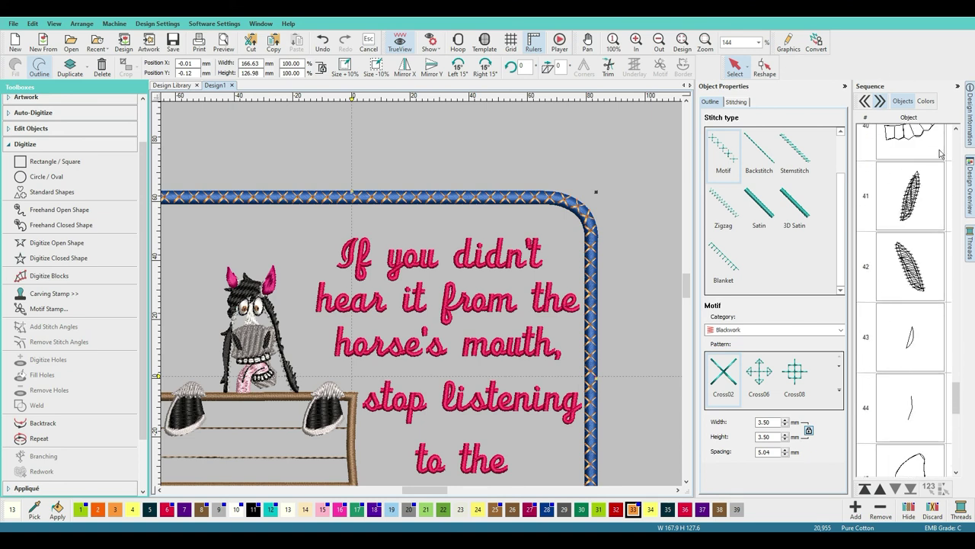
{"action": "scroll", "coordinate": [919, 200], "scroll_direction": "down", "scroll_amount": 4}
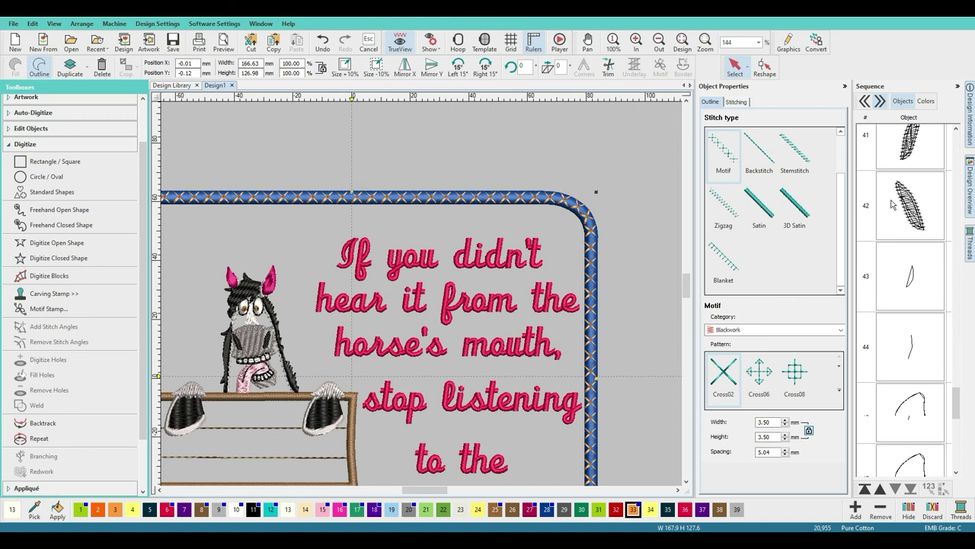
{"action": "scroll", "coordinate": [917, 202], "scroll_direction": "down", "scroll_amount": 2}
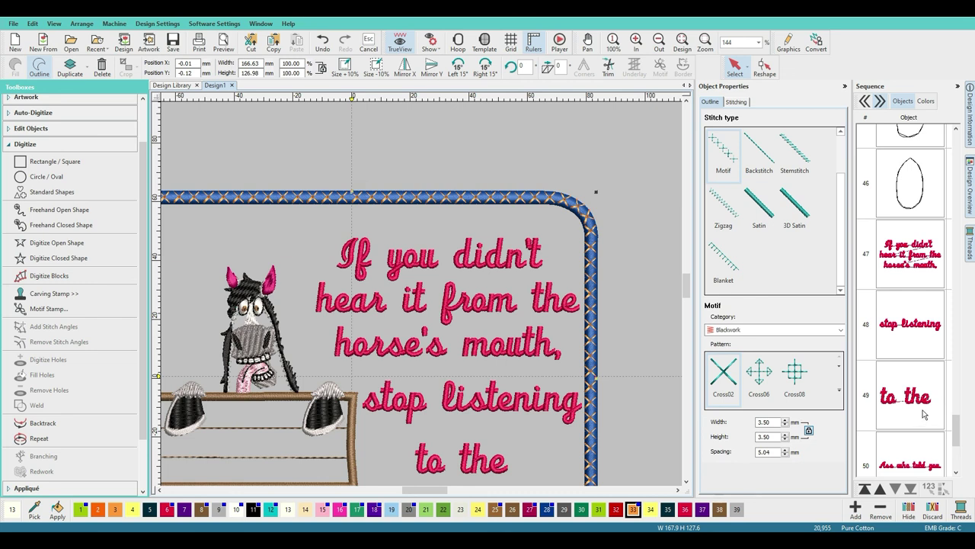
{"action": "scroll", "coordinate": [898, 320], "scroll_direction": "down", "scroll_amount": 2}
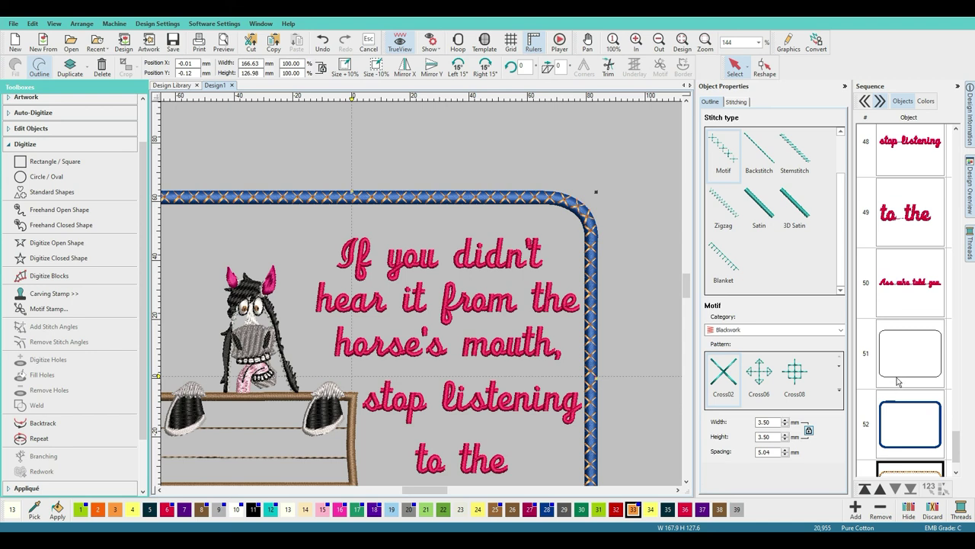
{"action": "scroll", "coordinate": [896, 382], "scroll_direction": "down", "scroll_amount": 1}
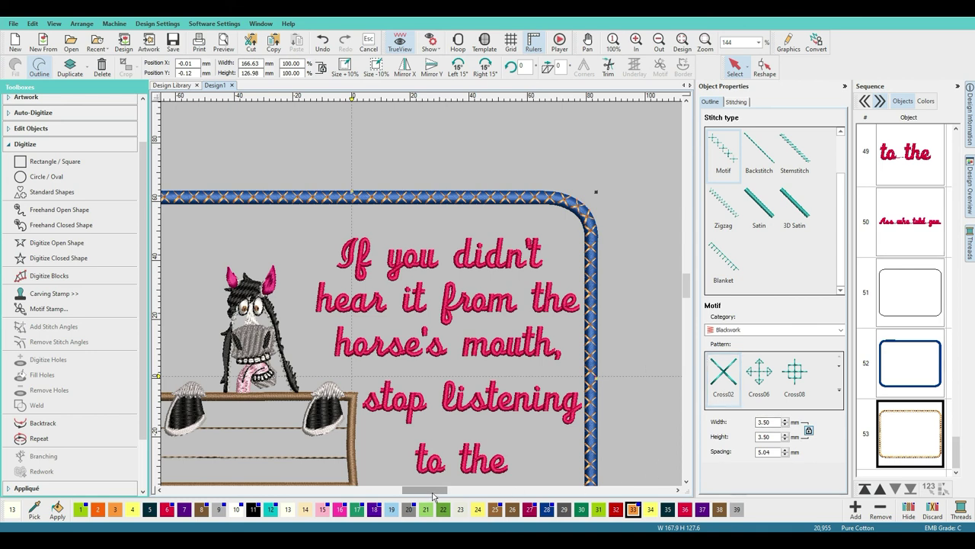
{"action": "mouse_move", "coordinate": [430, 494]}
{"action": "left_mouse_down"}
{"action": "mouse_move", "coordinate": [410, 494]}
{"action": "mouse_move", "coordinate": [420, 496]}
{"action": "left_mouse_up"}
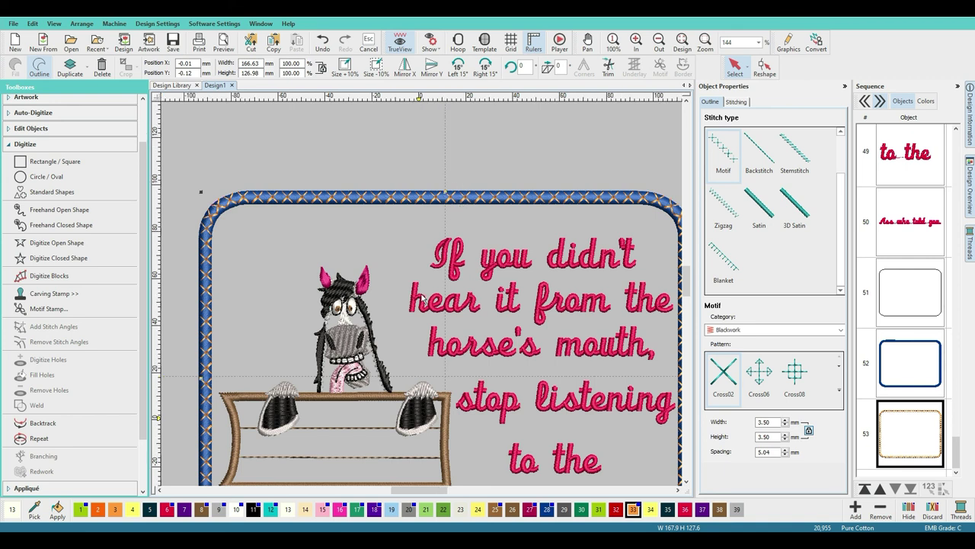
{"action": "scroll", "coordinate": [420, 297], "scroll_direction": "down", "scroll_amount": 1}
{"action": "left_click_drag", "start_coordinate": [685, 273], "coordinate": [685, 288]}
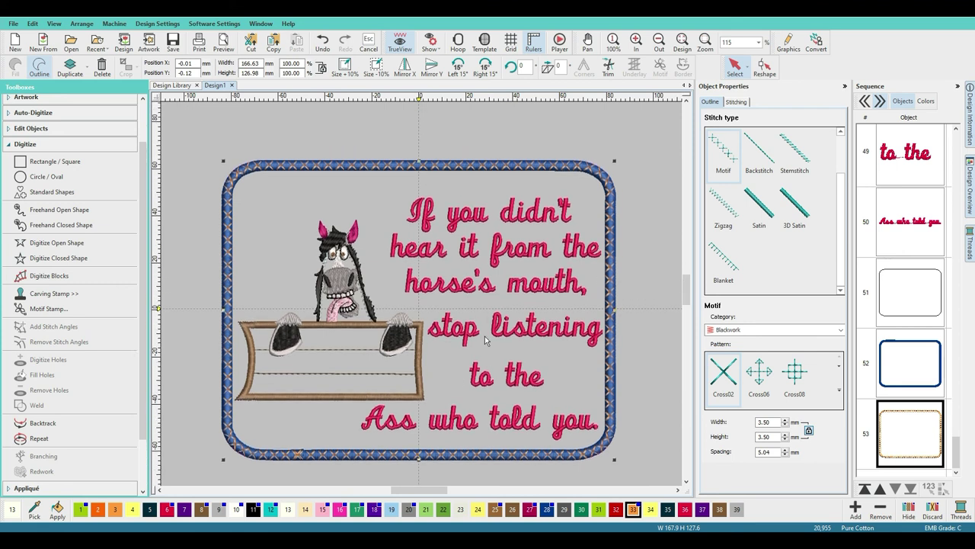